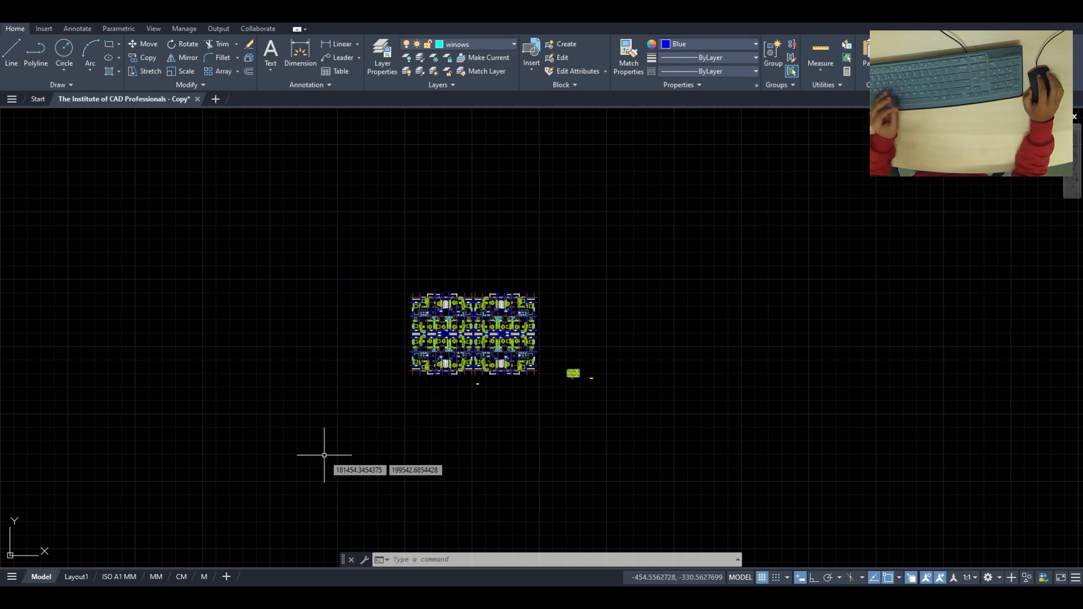
Step: Examine the floor plan copies in model space and the title block with its scale on the ISO A1 MM layout
scroll(607, 382, up, 5)
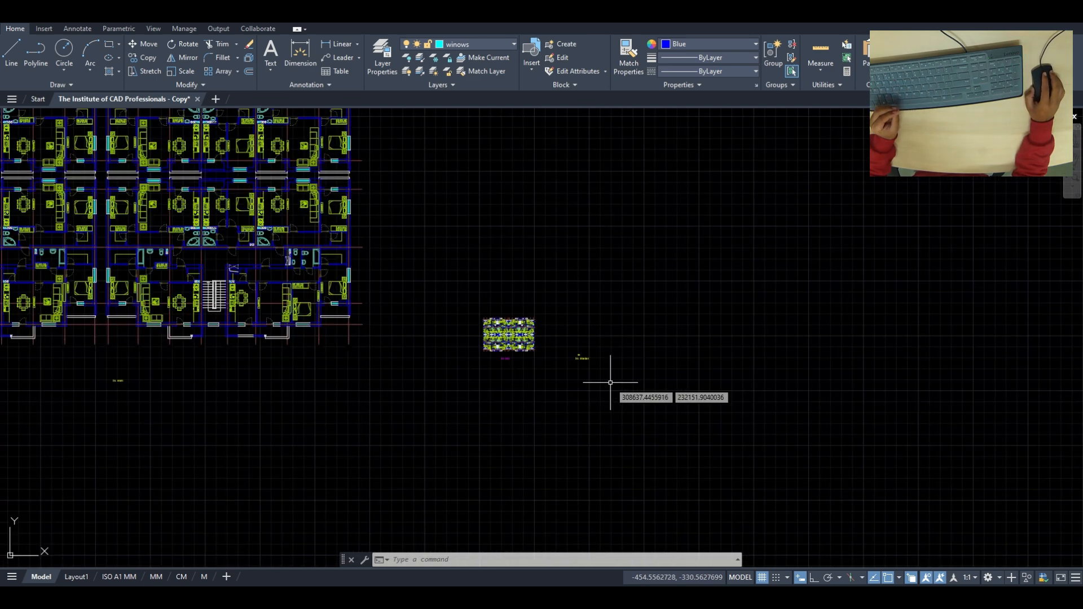
scroll(553, 372, up, 10)
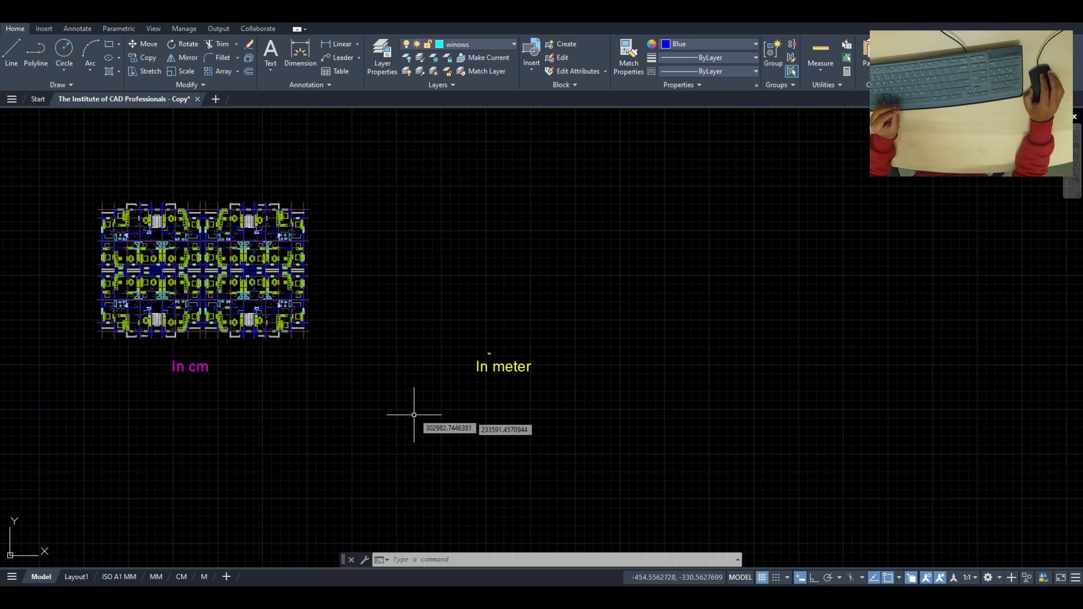
scroll(581, 331, down, 10)
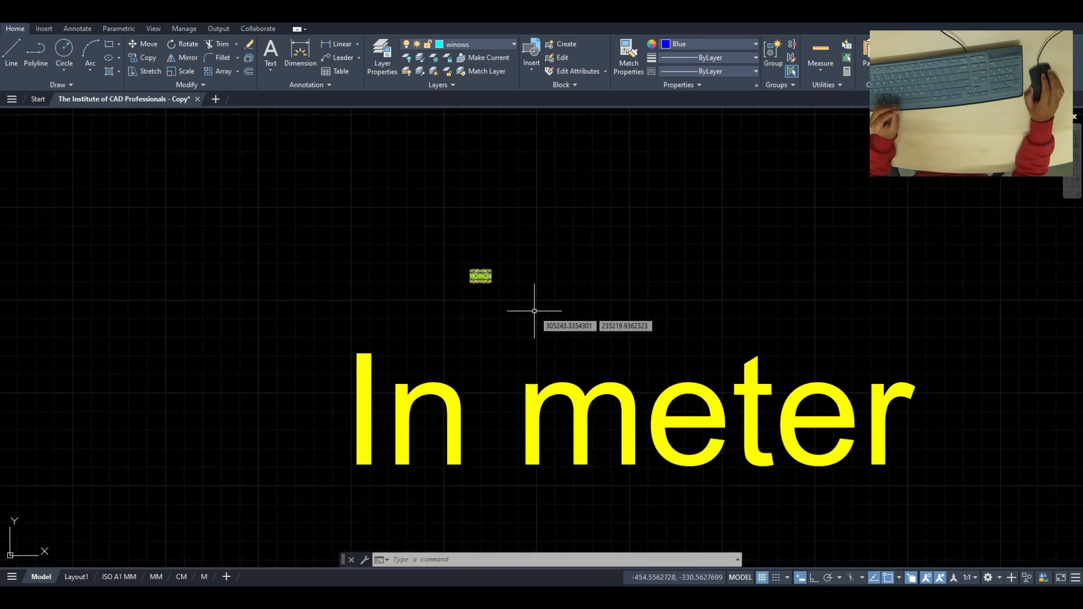
scroll(495, 348, up, 3)
scroll(494, 348, down, 6)
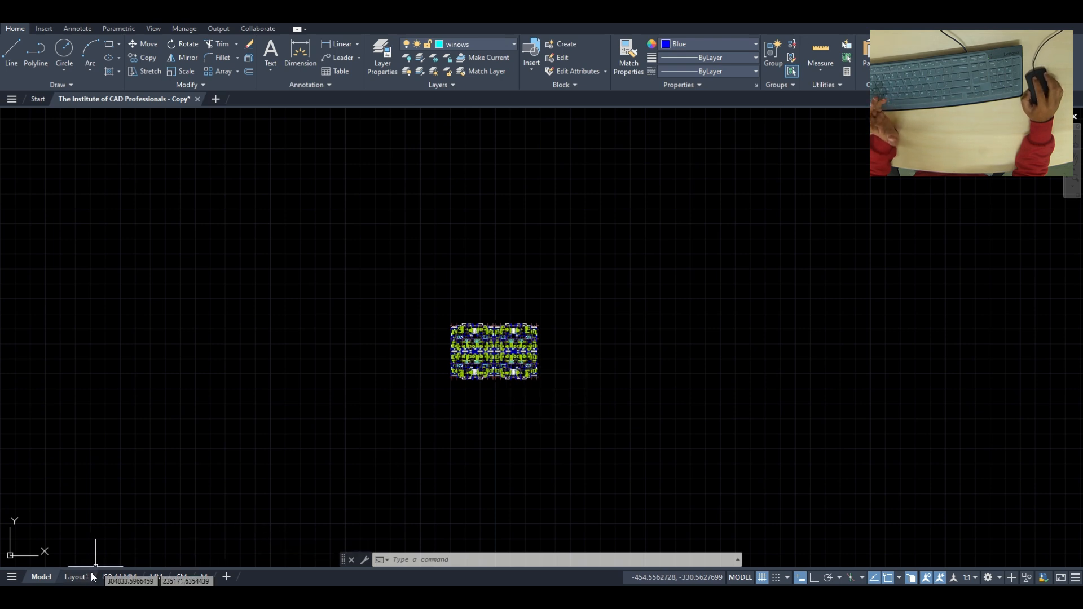
click(119, 576)
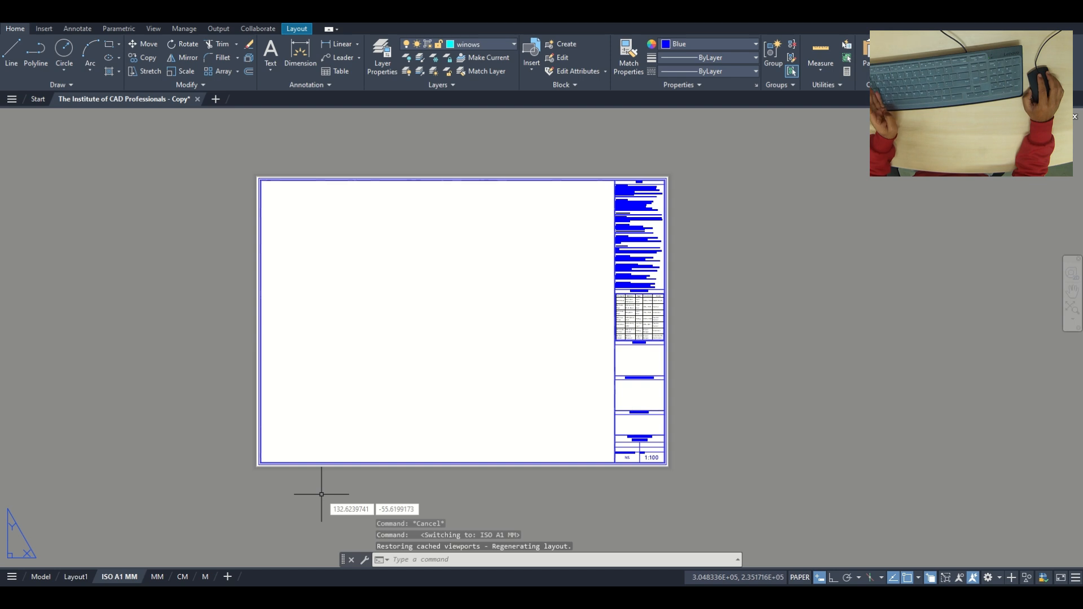
scroll(649, 457, up, 5)
scroll(715, 474, up, 2)
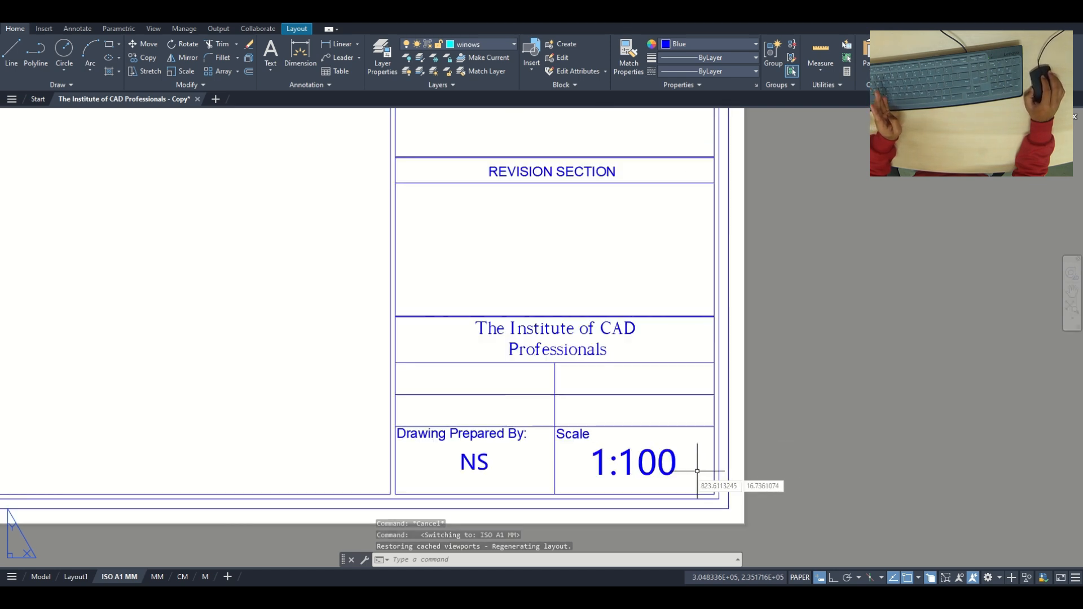
scroll(602, 473, down, 6)
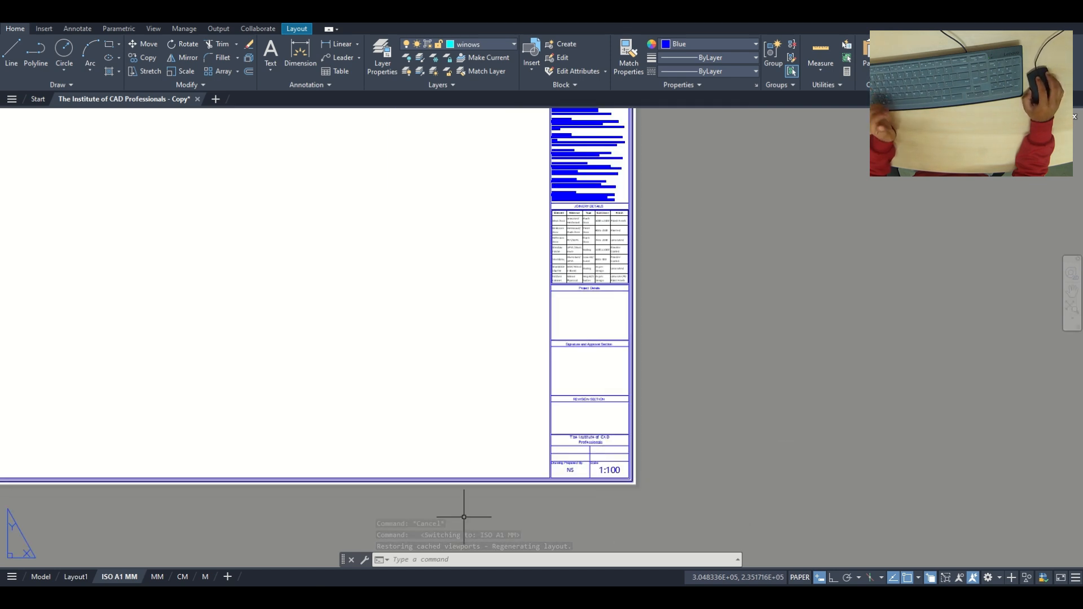
Step: Return to model space and examine the floor plans labelled In meter, In cm and In mm
click(40, 576)
scroll(624, 375, down, 5)
scroll(339, 392, down, 5)
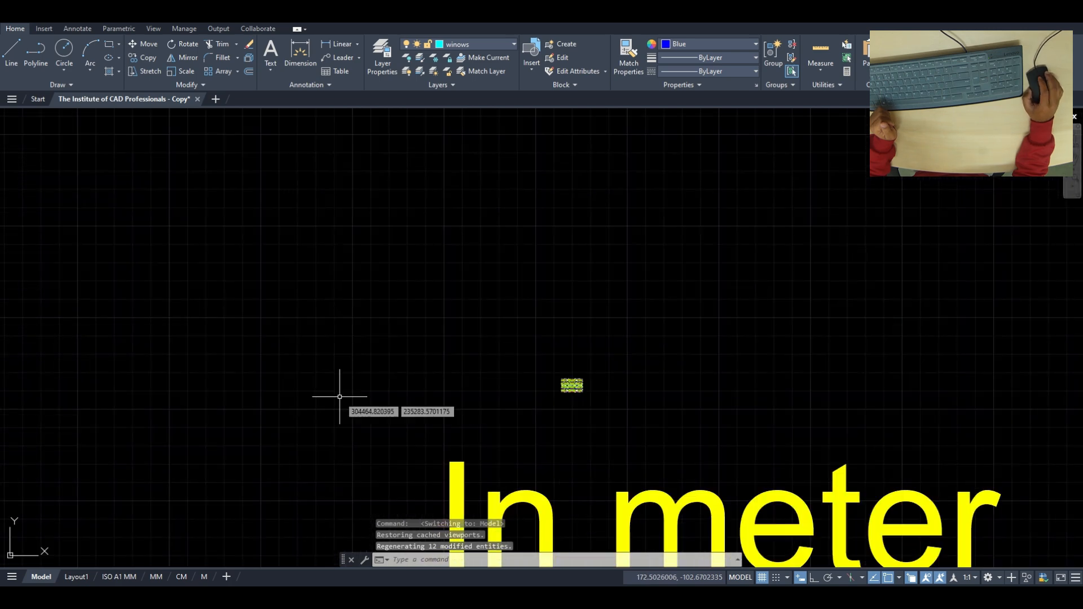
mouse_move(338, 392)
middle_down()
mouse_move(367, 416)
mouse_move(416, 373)
mouse_move(440, 375)
middle_up()
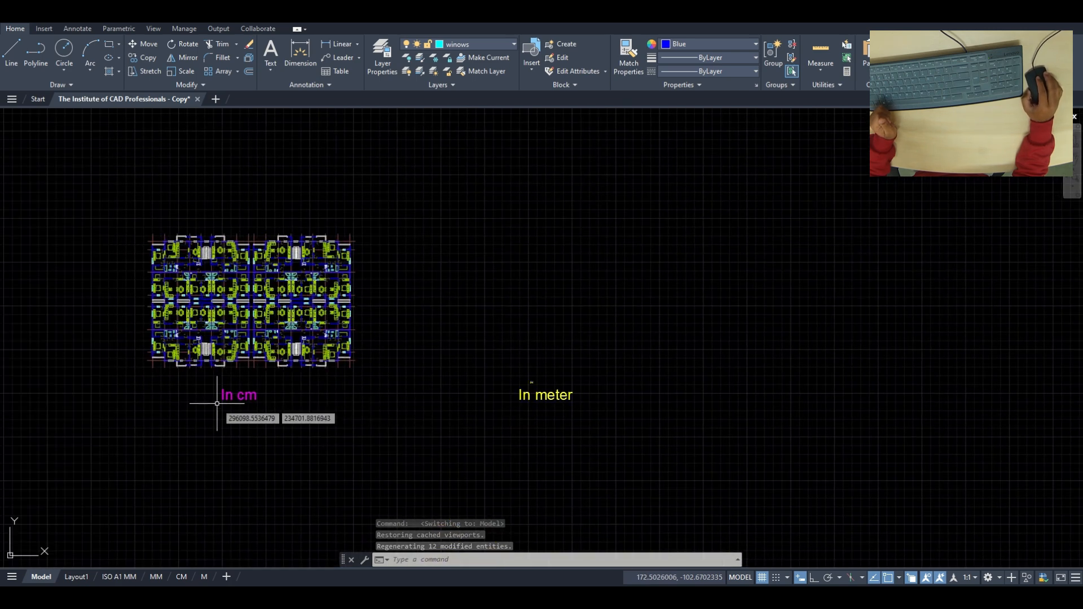
middle_drag(216, 403, 471, 414)
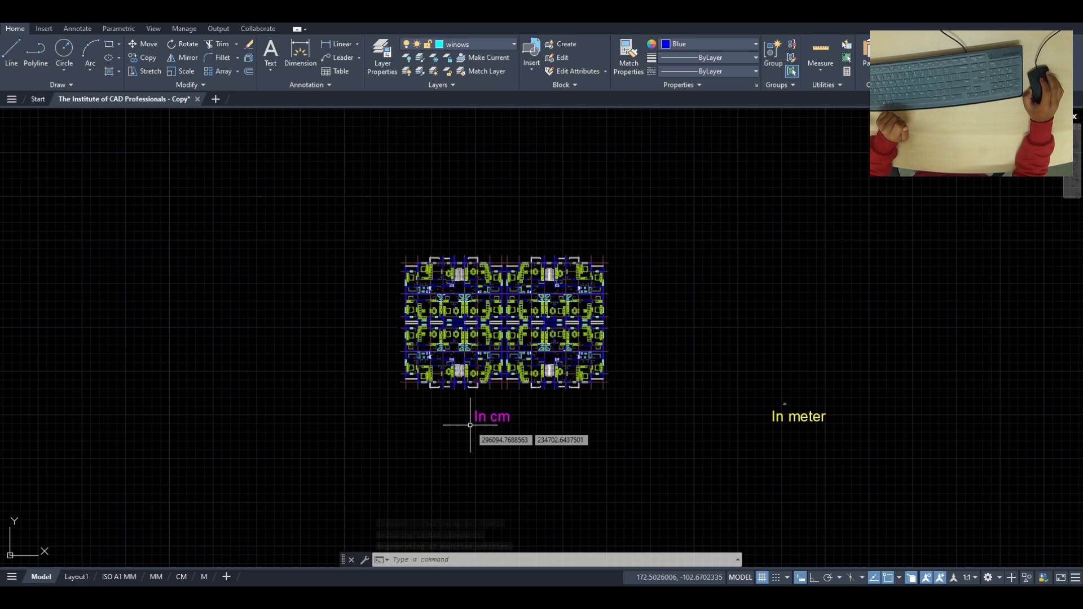
scroll(472, 414, down, 6)
middle_drag(416, 383, 562, 379)
scroll(242, 443, up, 8)
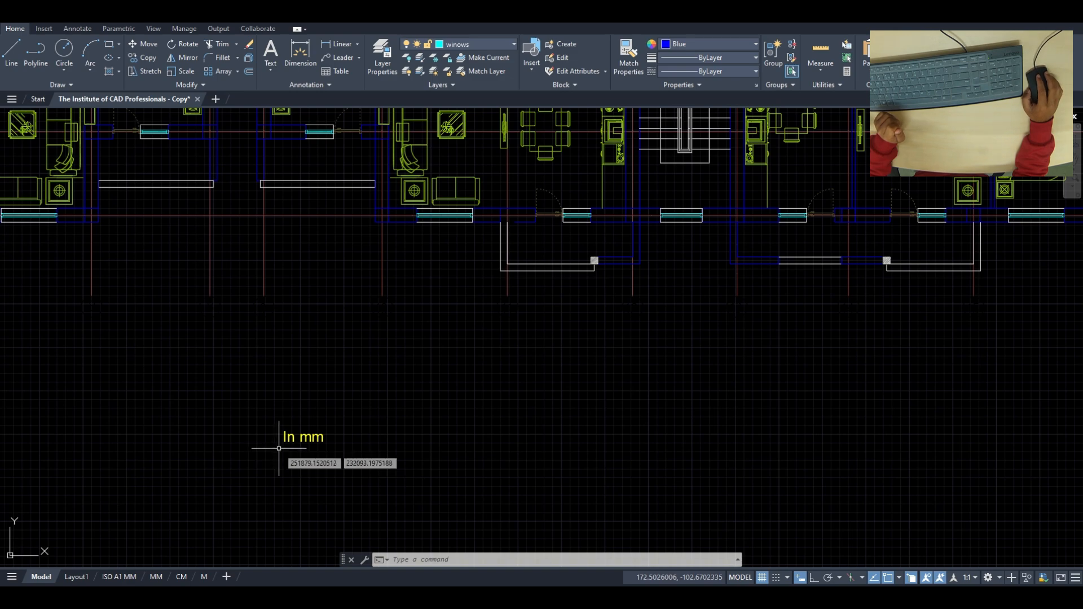
scroll(282, 444, down, 8)
scroll(295, 442, down, 3)
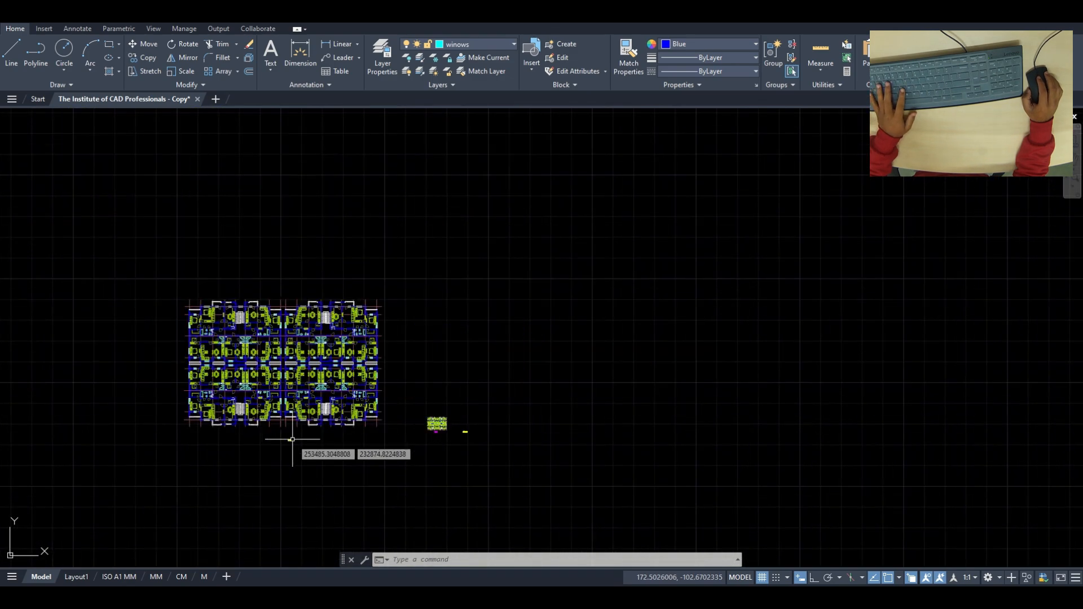
middle_drag(295, 442, 334, 393)
scroll(335, 394, up, 5)
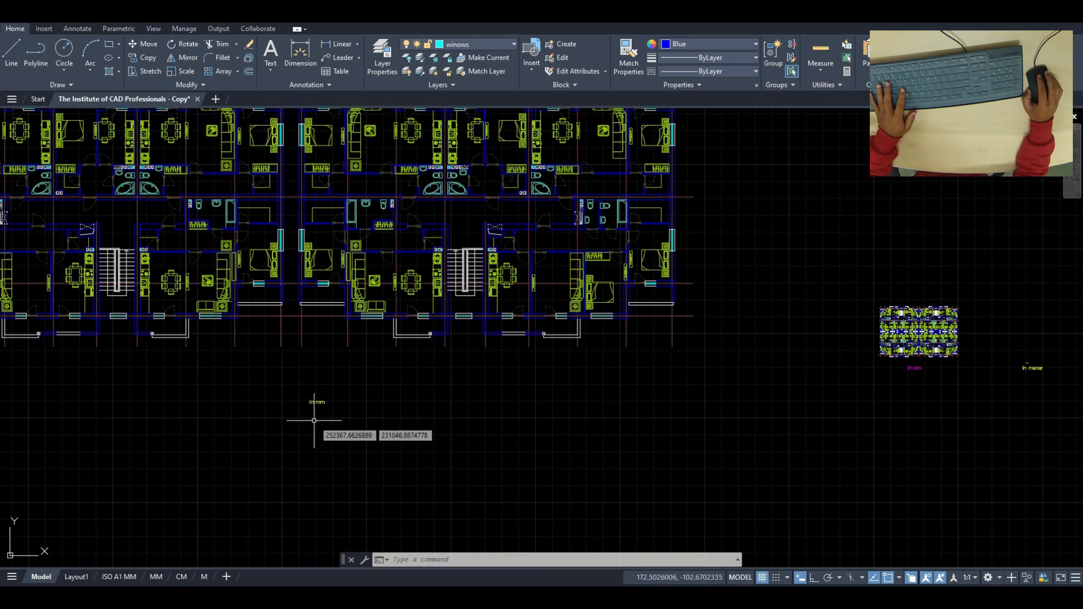
scroll(314, 420, up, 5)
click(282, 355)
click(387, 438)
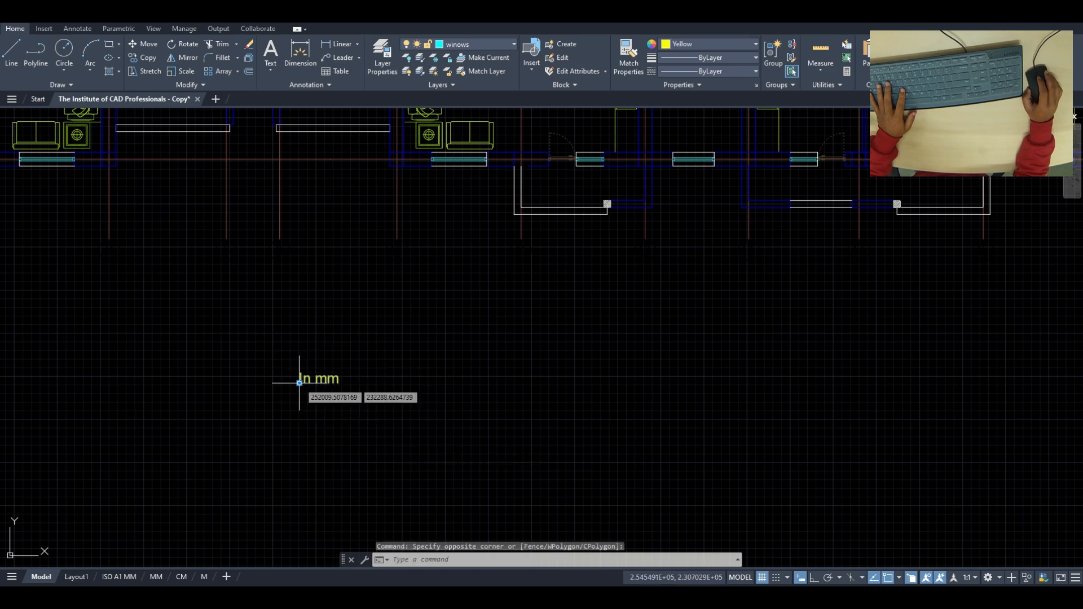
scroll(300, 380, up, 5)
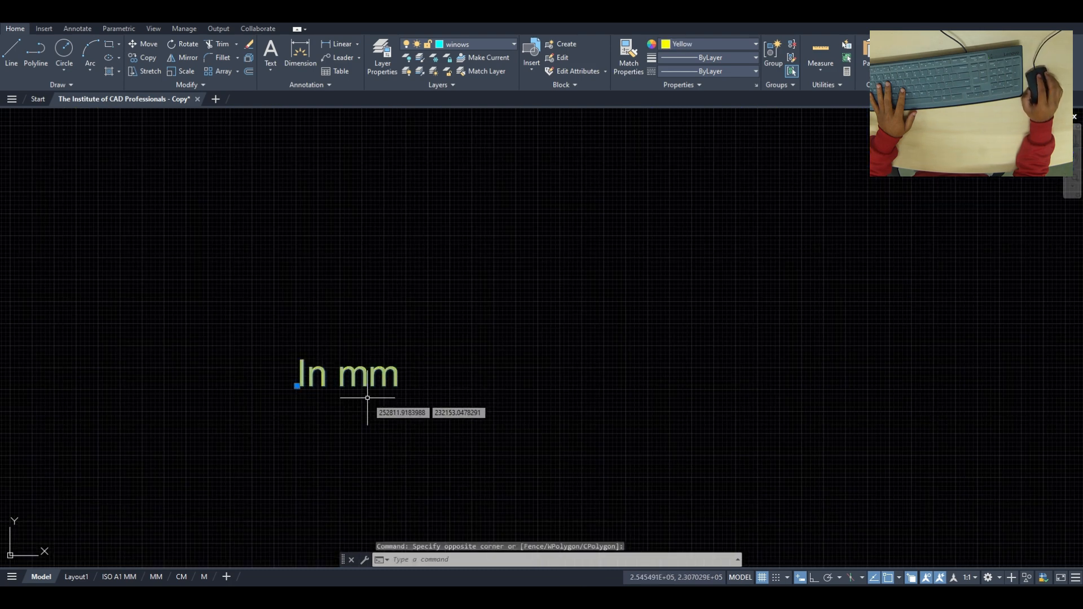
scroll(393, 321, down, 10)
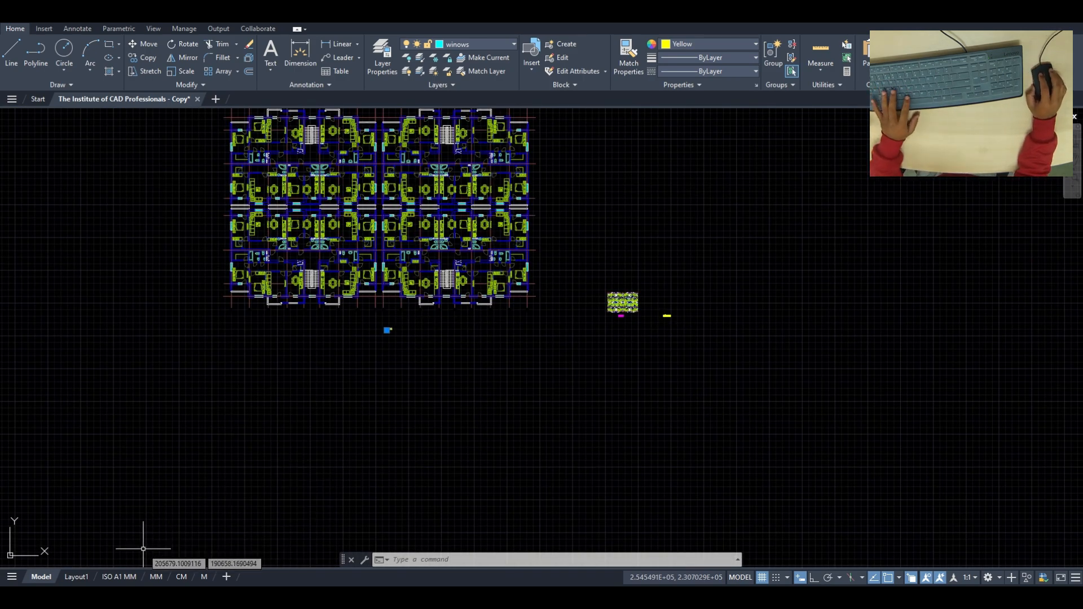
Step: View Layout1, add a new layout to the drawing and open it
click(75, 576)
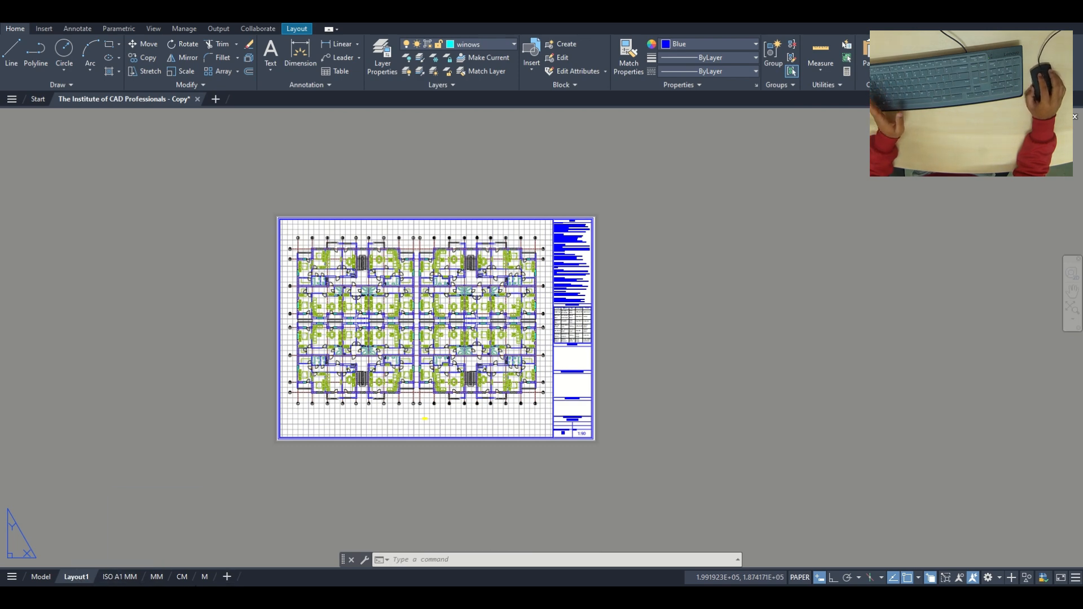
click(228, 578)
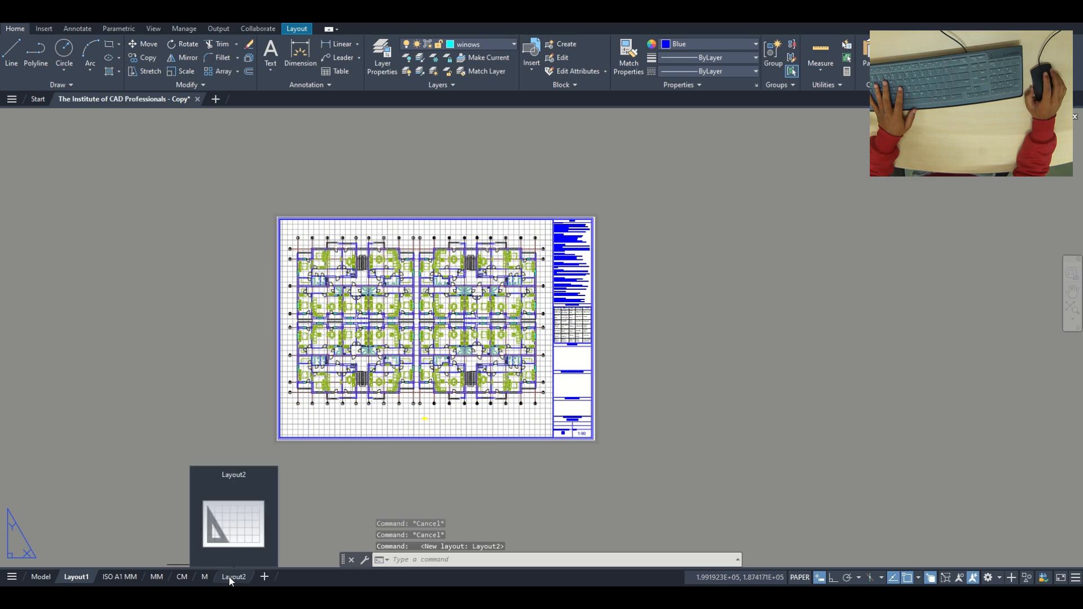
mouse_move(235, 581)
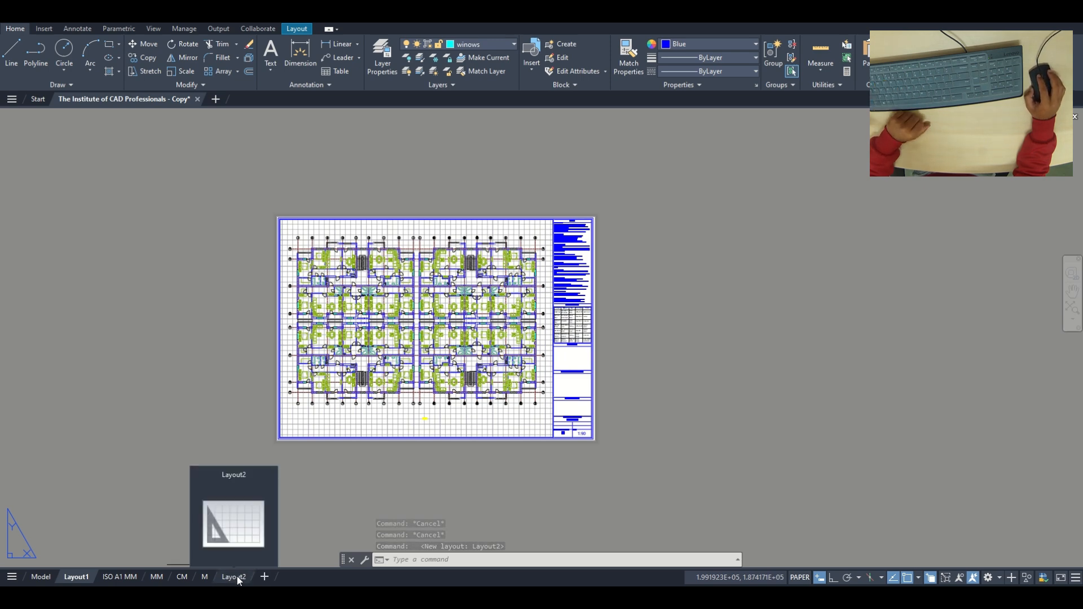
click(238, 582)
scroll(274, 492, down, 2)
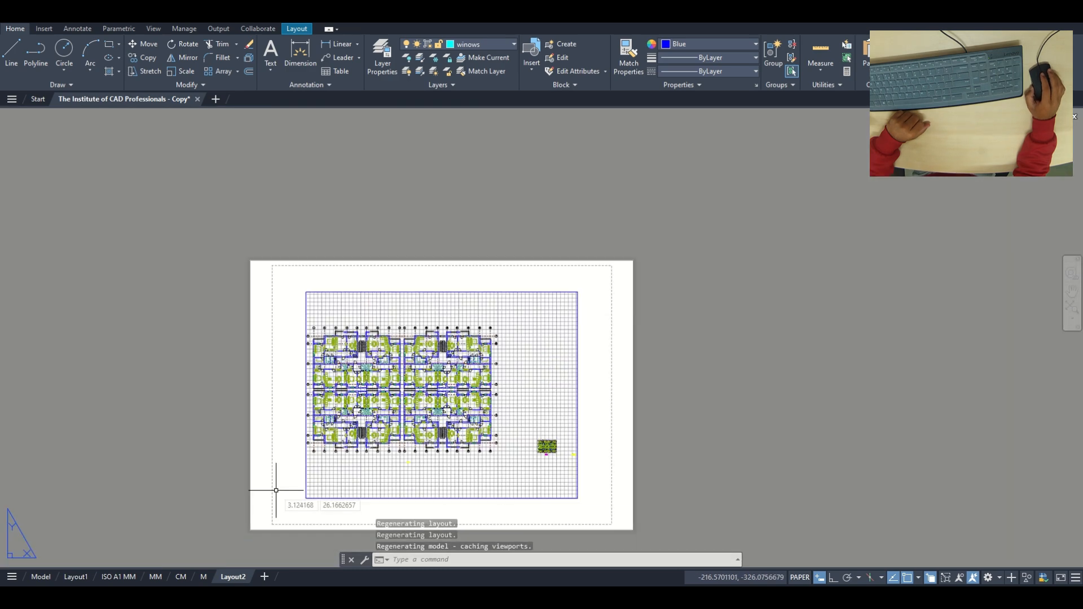
middle_drag(273, 480, 212, 403)
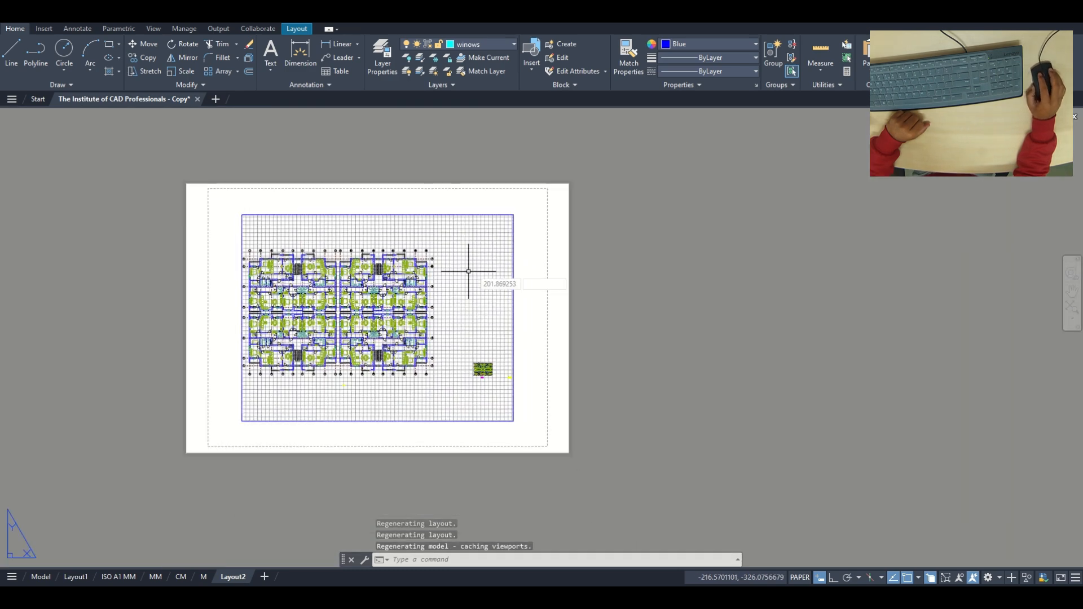
Step: Move the new layout's viewport horizontally off the paper sheet into the empty space beside it
click(488, 213)
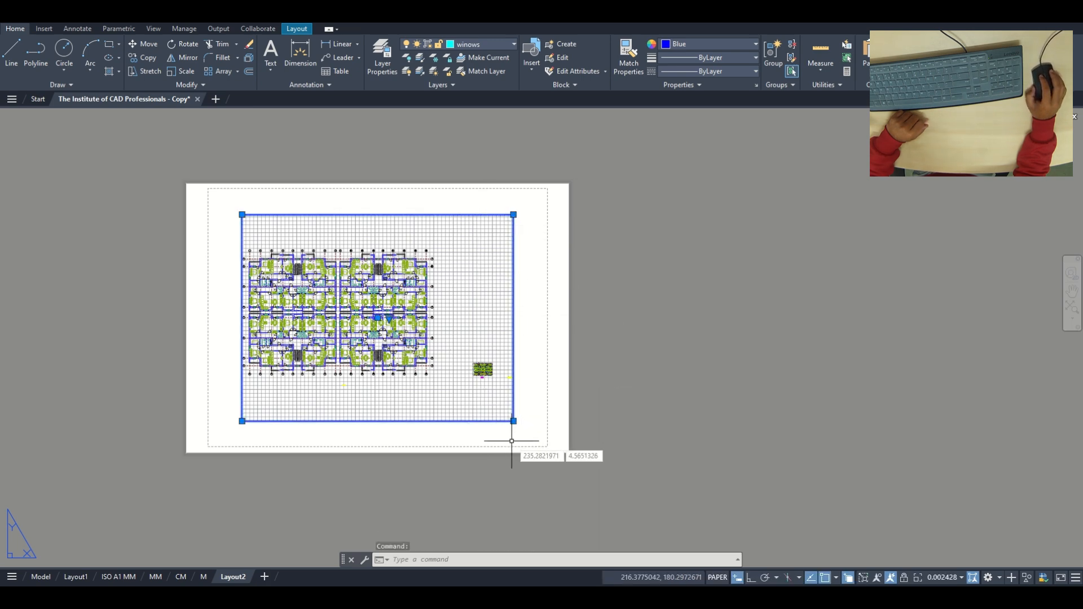
key(Escape)
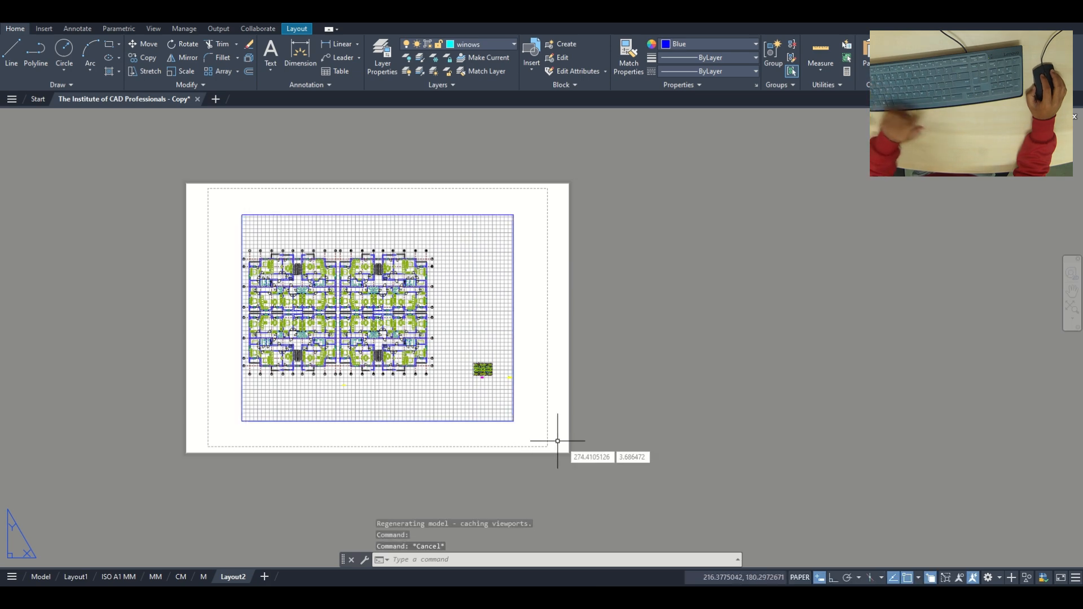
click(547, 330)
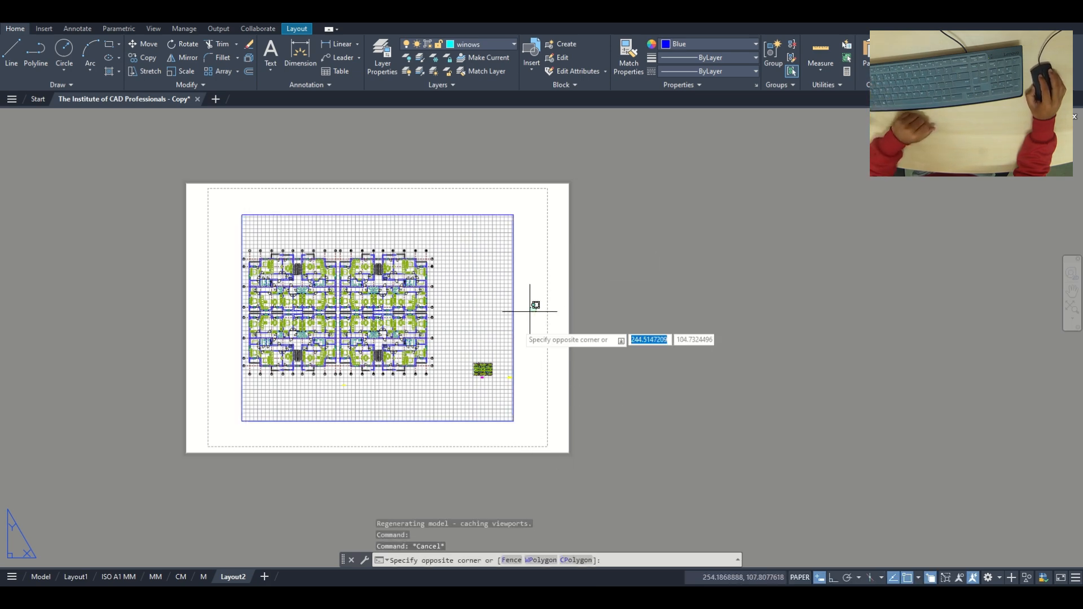
click(483, 377)
text(m)
key(Return)
click(427, 370)
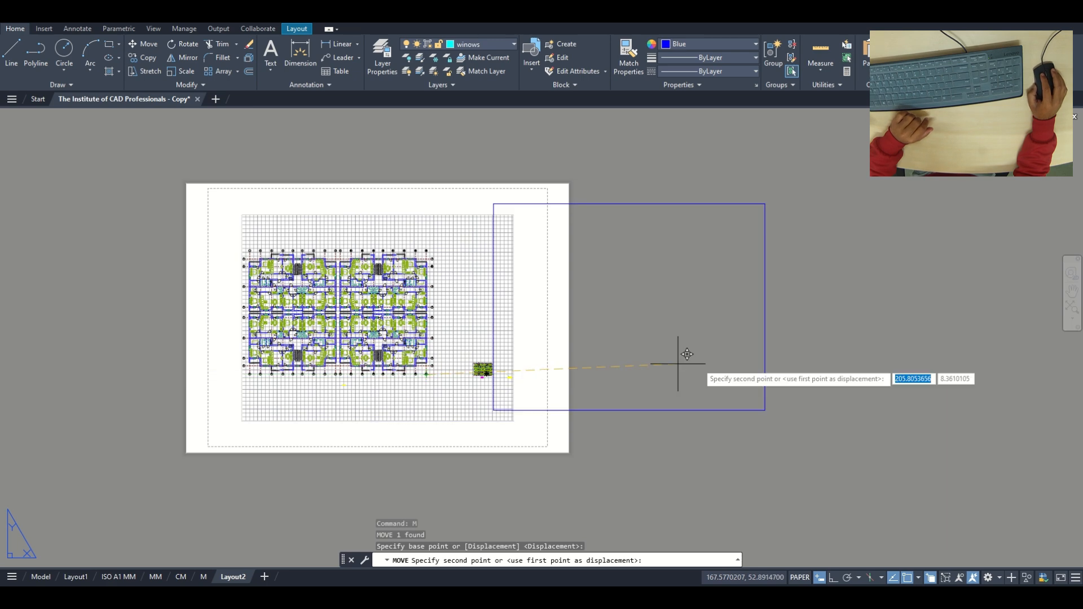
click(788, 370)
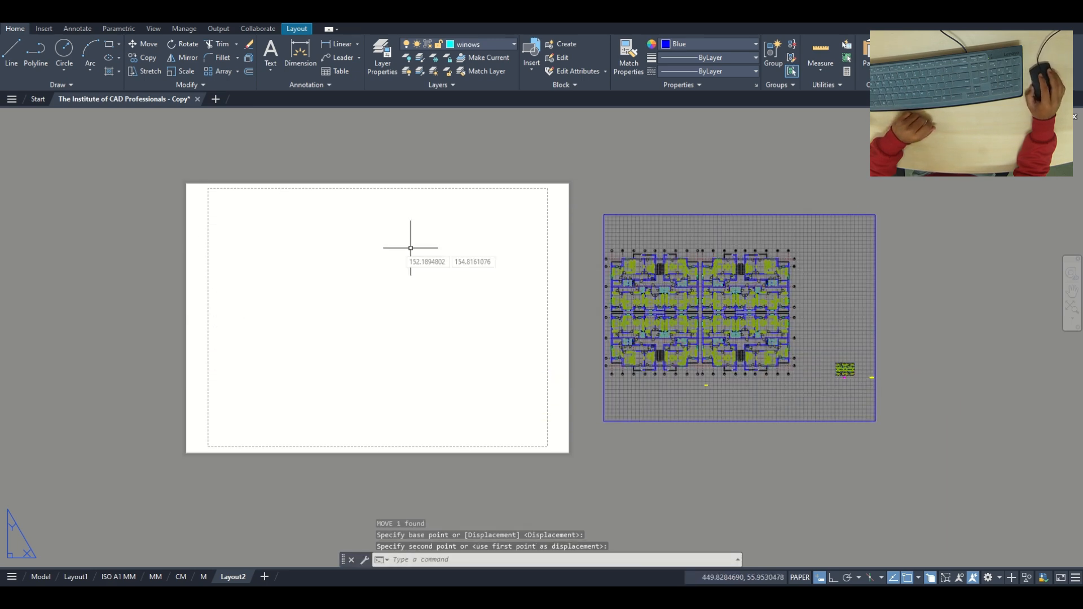
Step: Move the viewport back onto the paper sheet, inside the dashed printable area
middle_drag(333, 297, 315, 318)
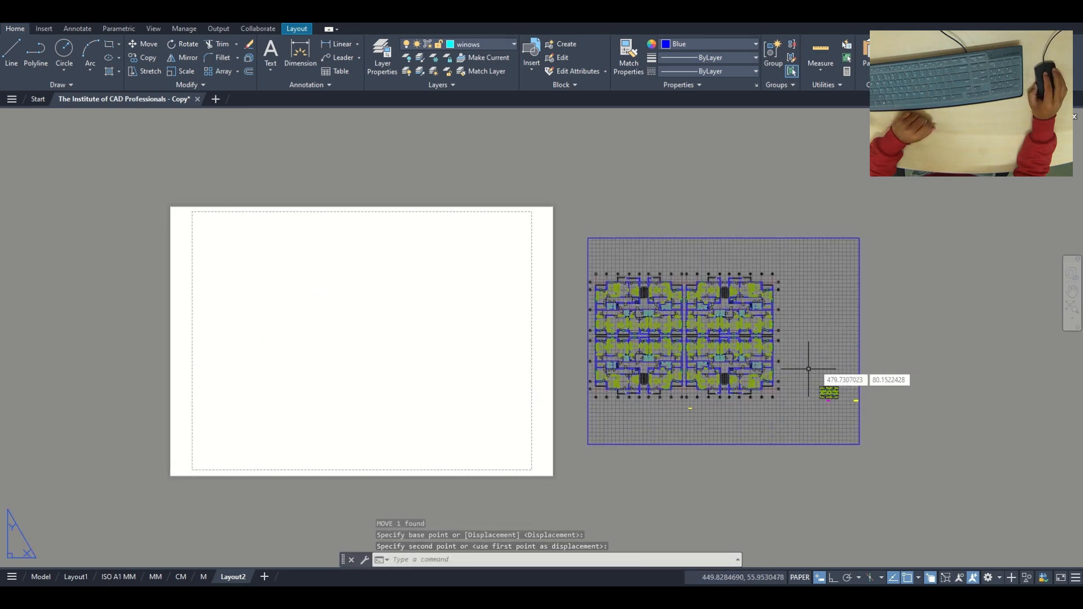
click(864, 252)
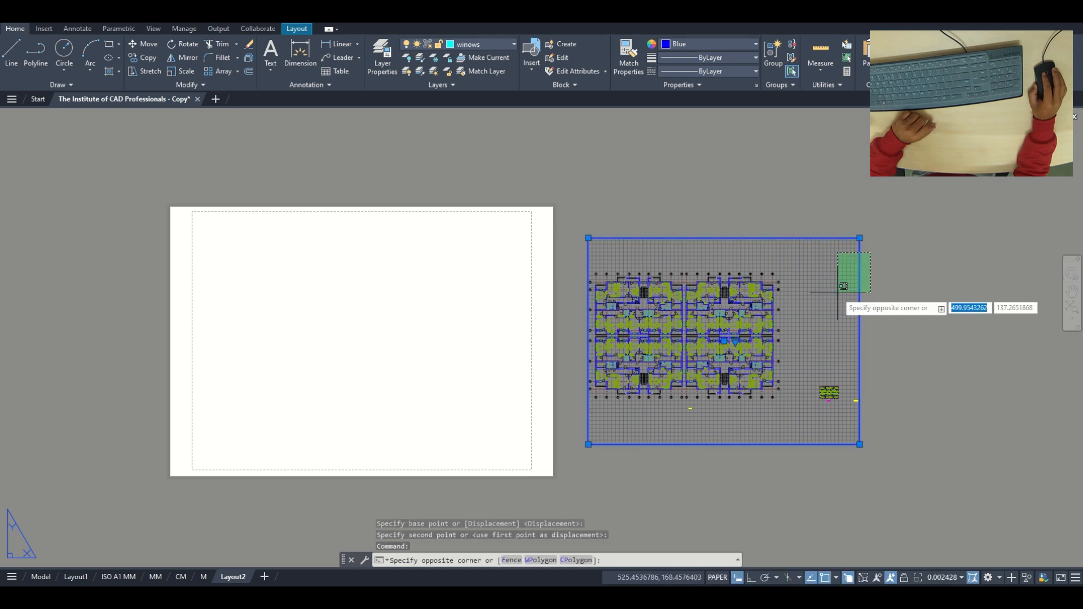
click(841, 310)
text(m)
key(Return)
click(949, 344)
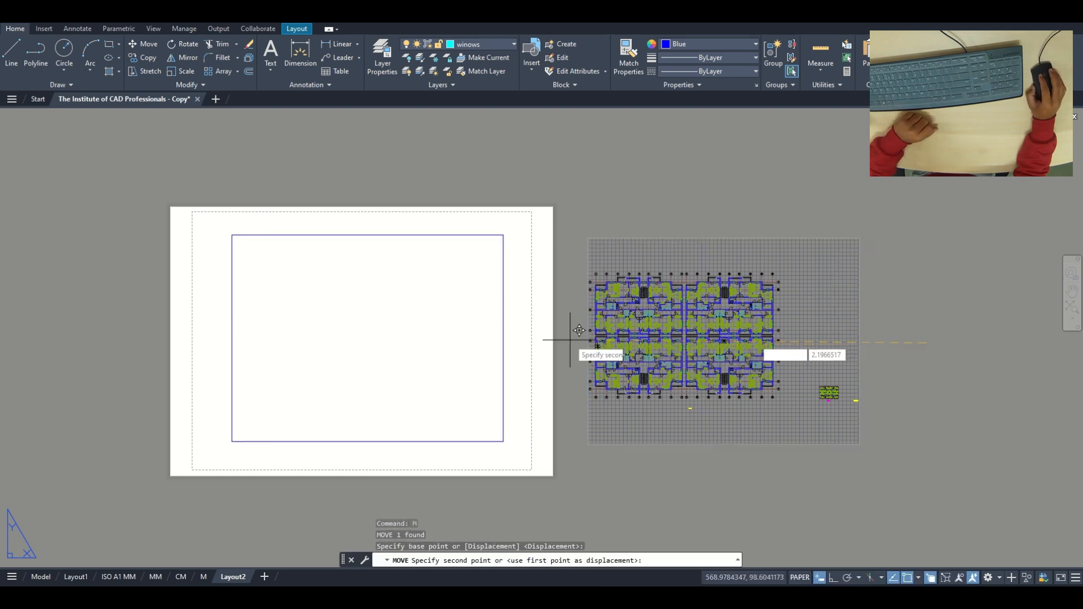
click(592, 340)
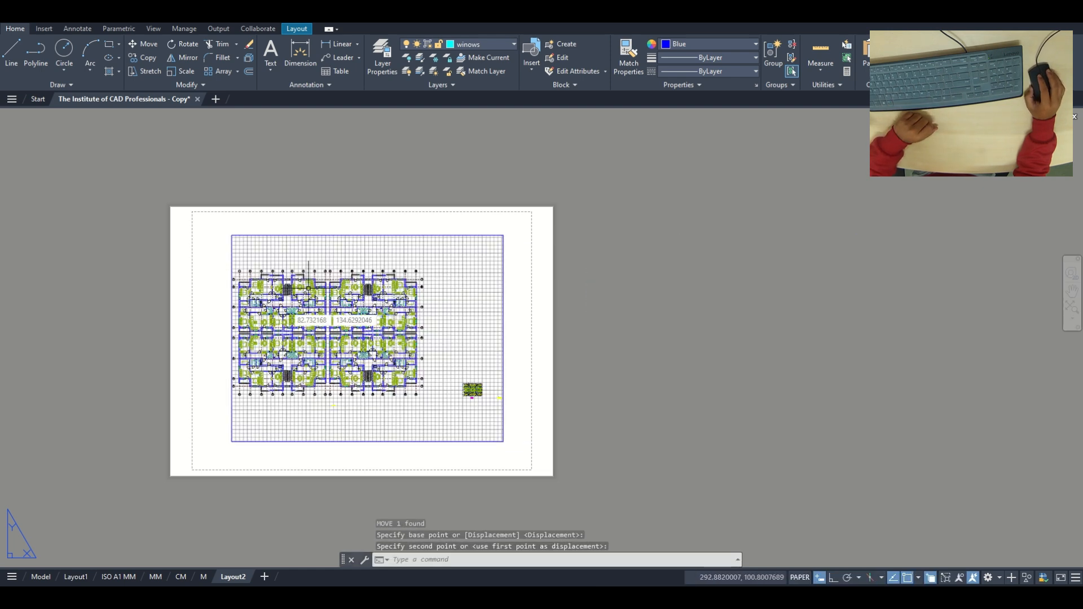
click(231, 314)
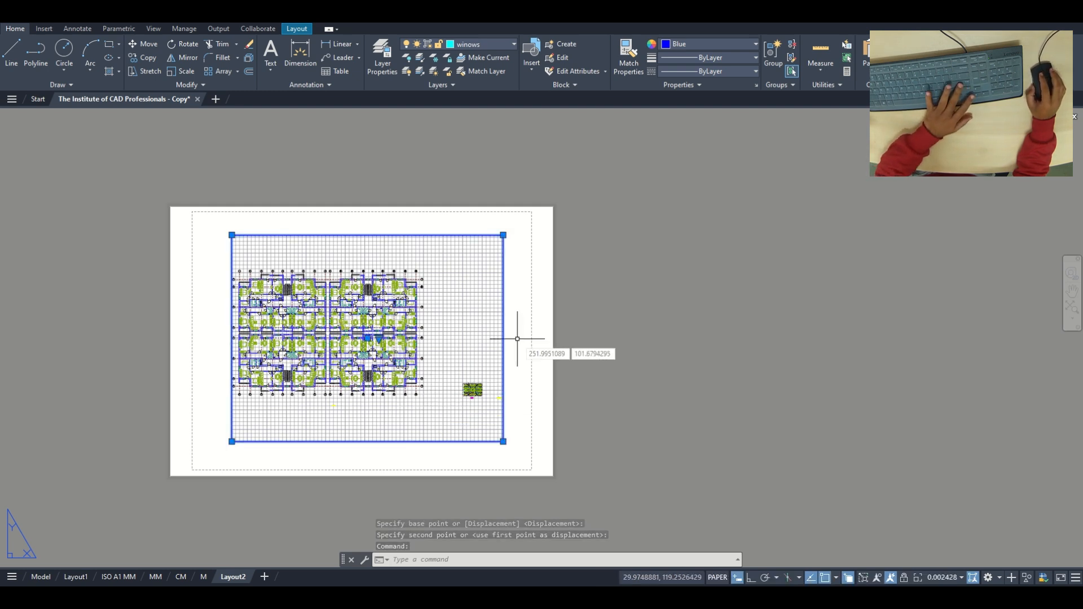
key(Escape)
key(Escape)
click(559, 249)
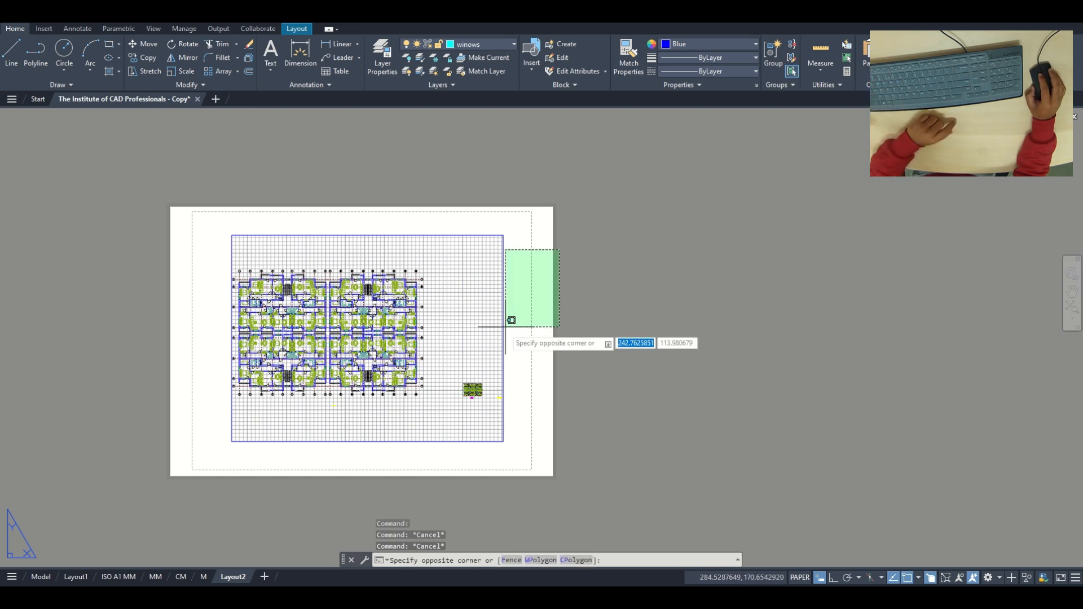
click(499, 336)
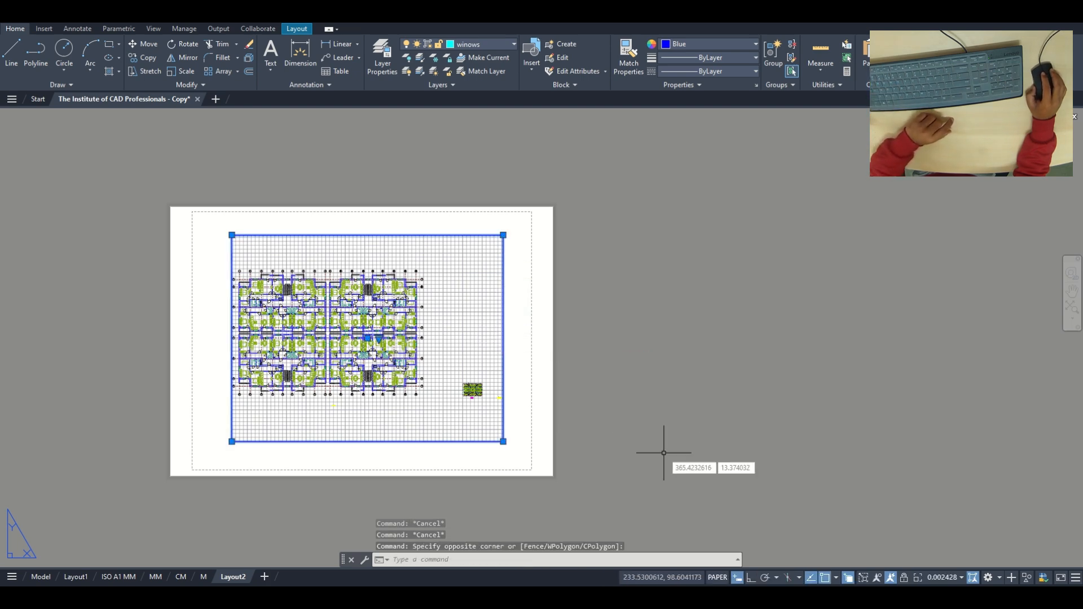
key(Escape)
key(Escape)
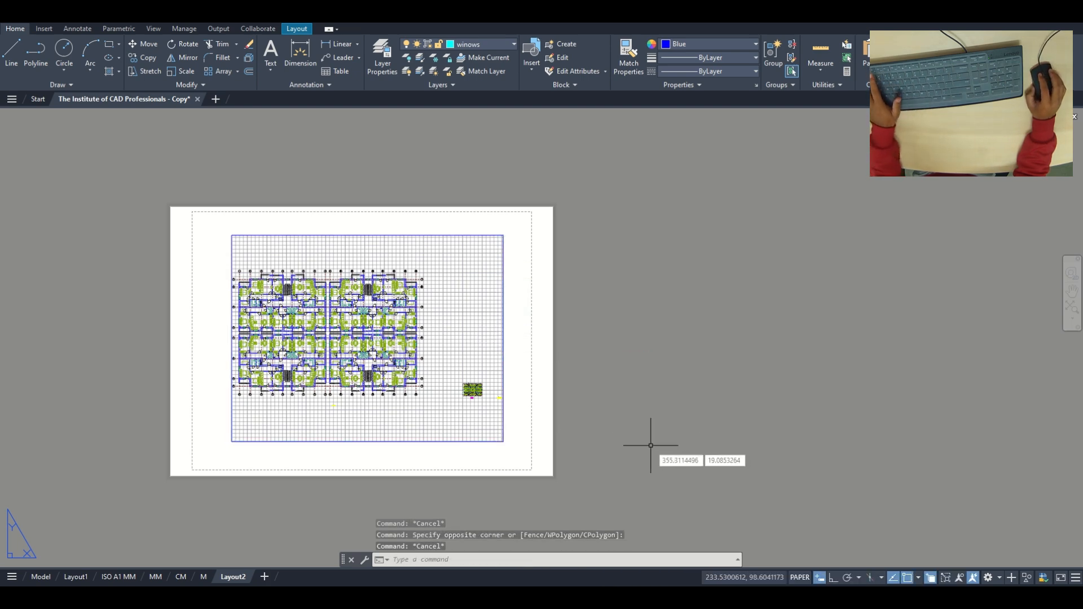
click(561, 290)
click(496, 342)
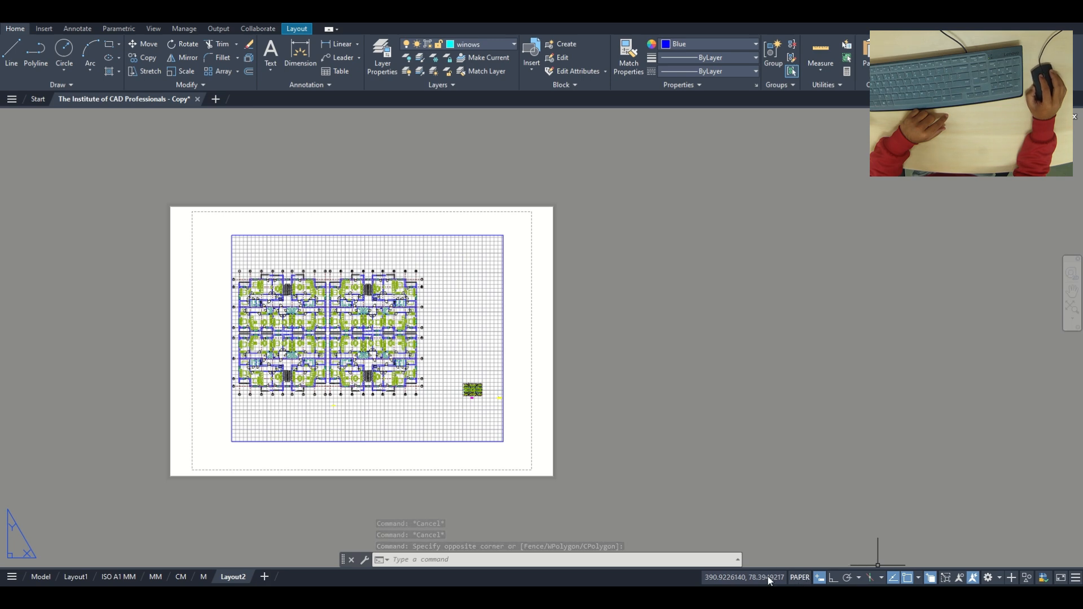
Step: Activate model space inside the Layout2 viewport and return to paper space
click(468, 357)
click(468, 356)
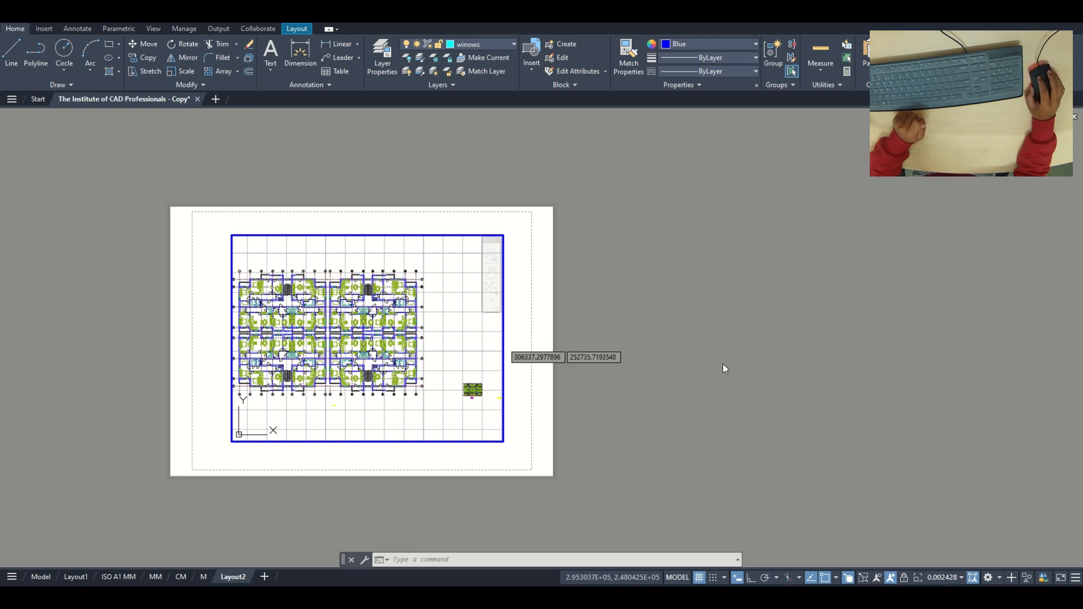
double_click(677, 320)
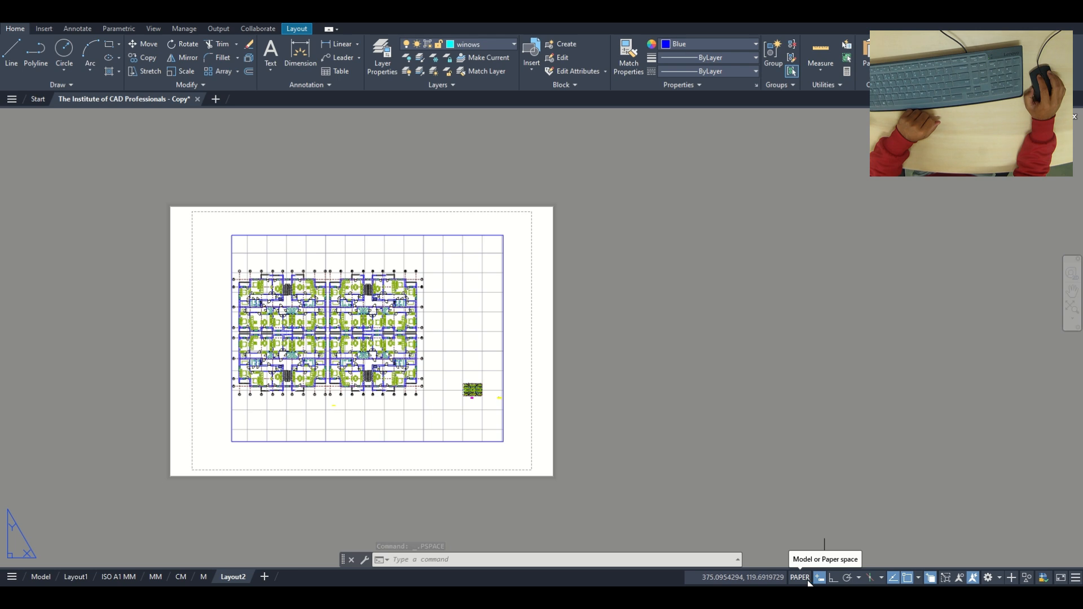
Step: Delete the viewport from the Layout2 paper sheet
click(544, 220)
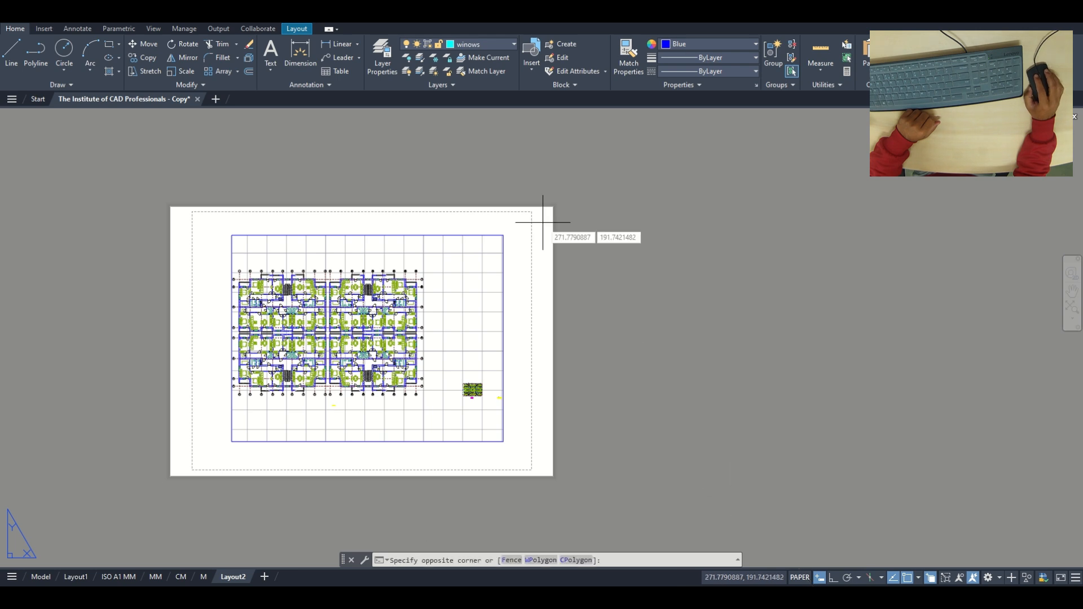
click(470, 303)
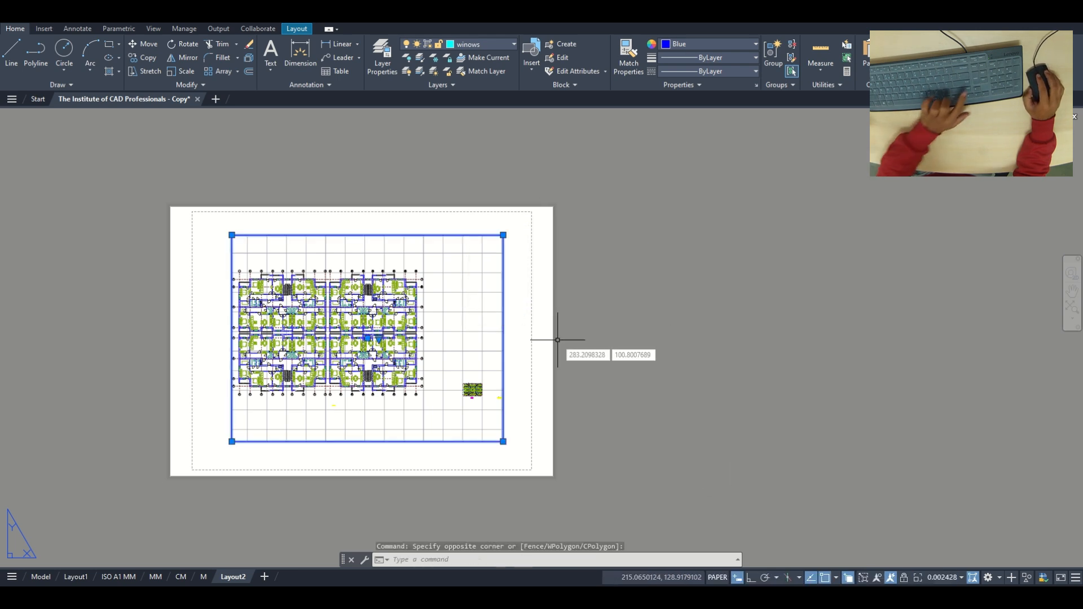
key(Delete)
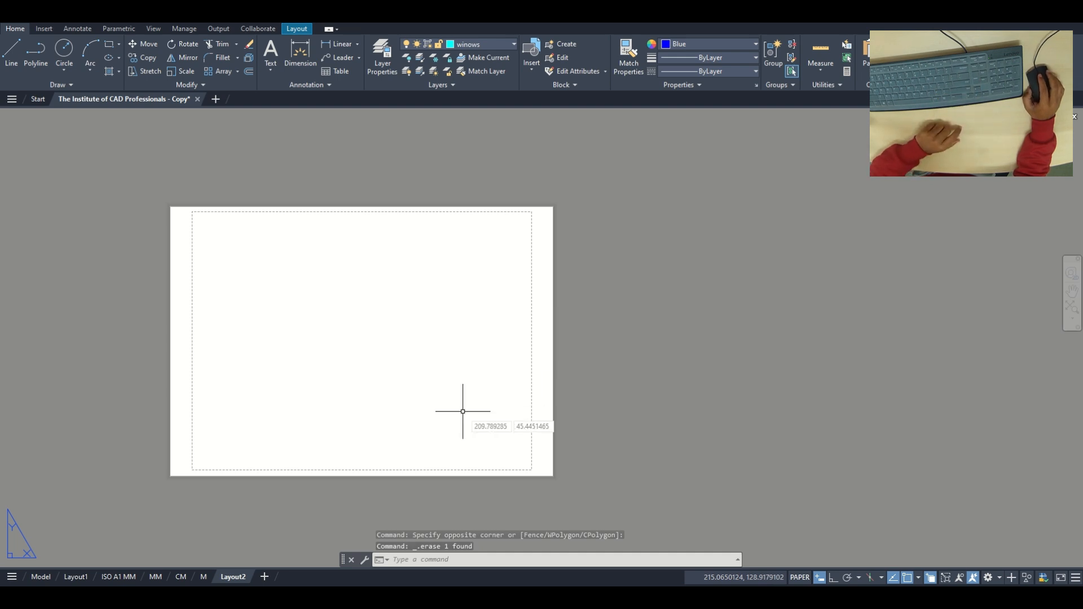
Step: Measure the height of the empty paper sheet from its lower-left to its upper-left corner with the DIST command
middle_drag(465, 412, 586, 373)
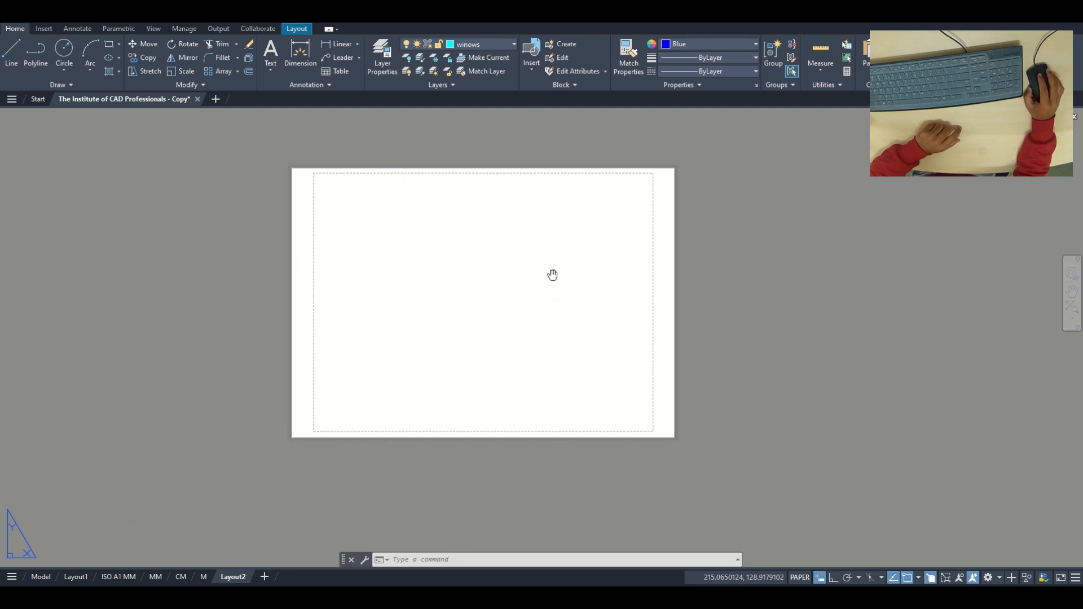
middle_drag(553, 273, 547, 293)
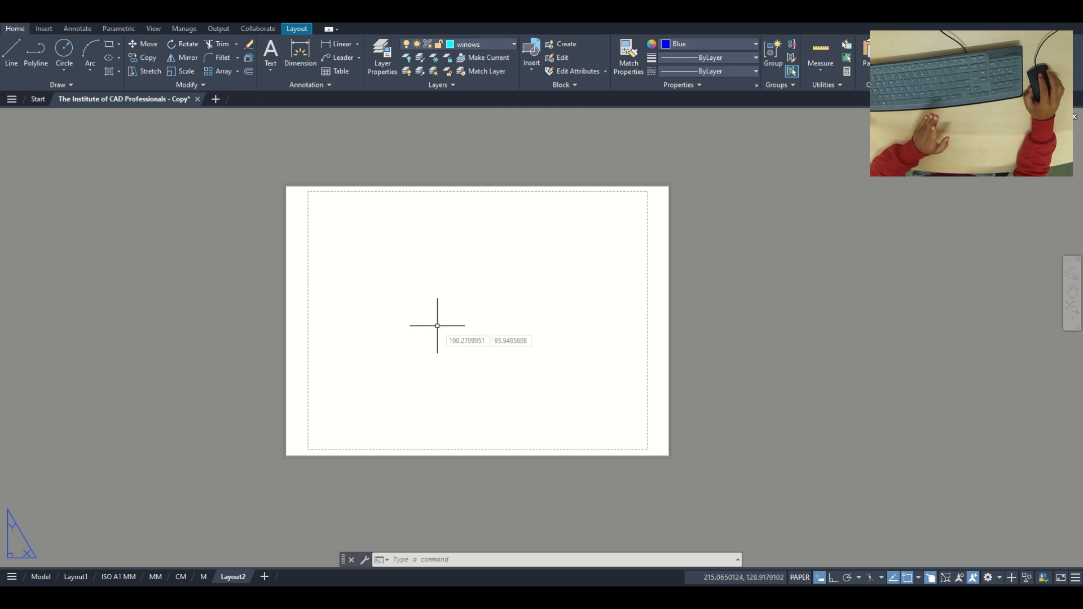
middle_drag(438, 324, 432, 308)
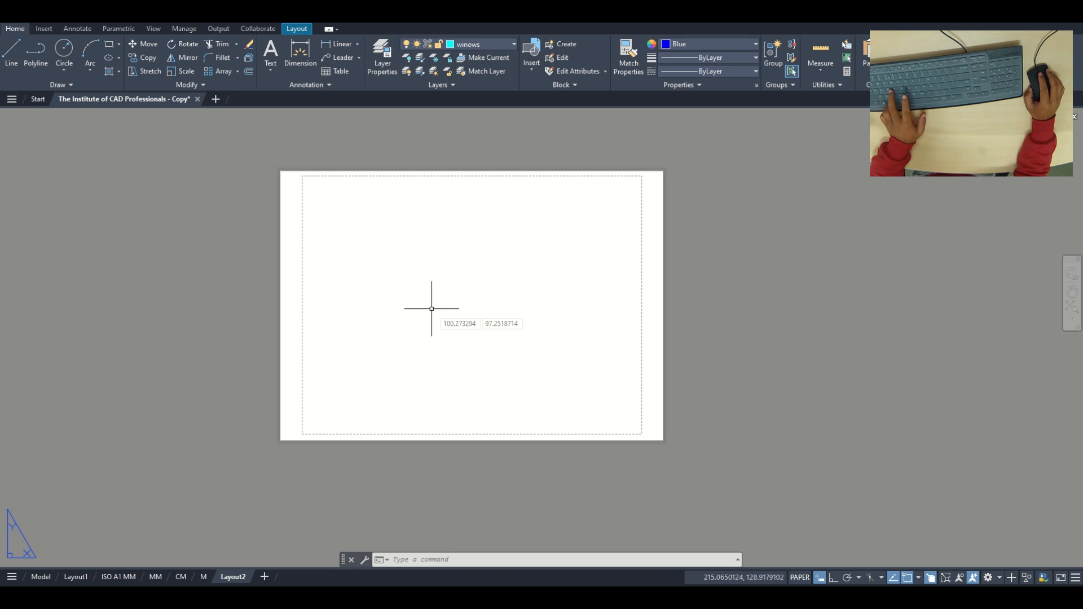
text(i)
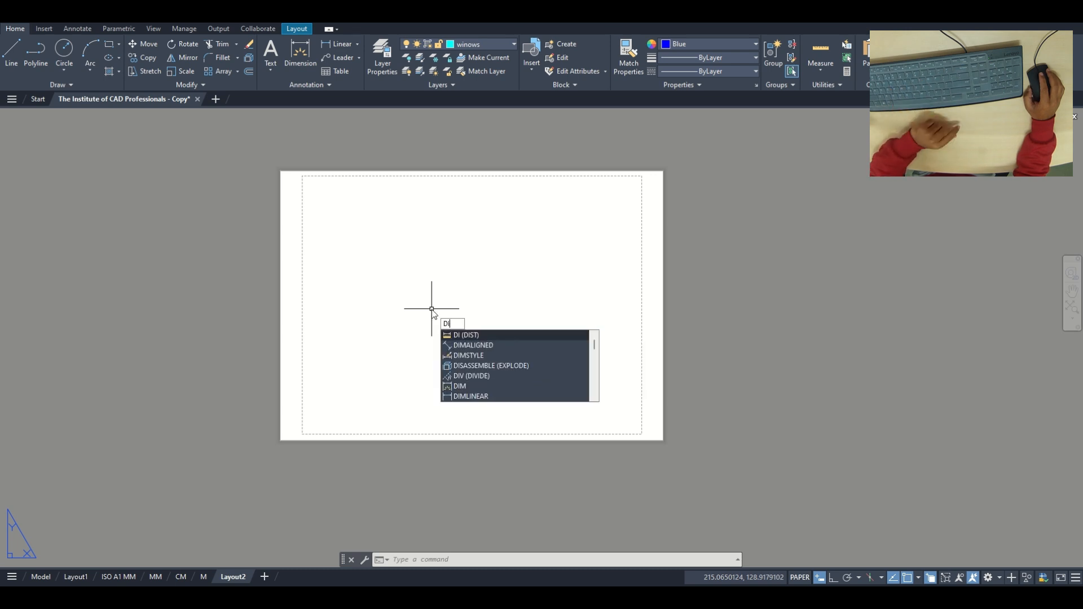
click(451, 334)
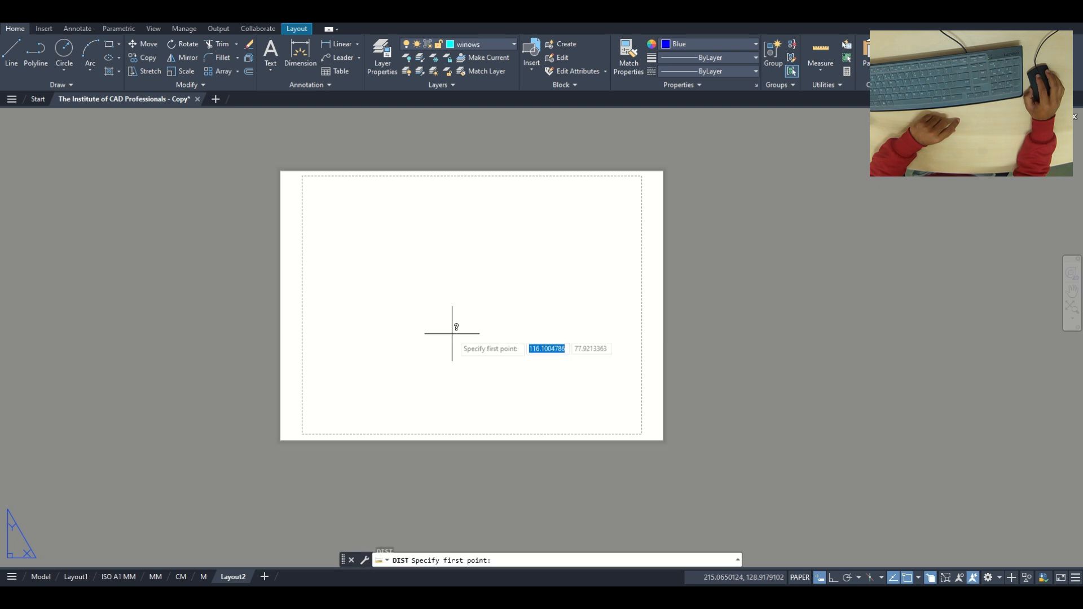
click(280, 440)
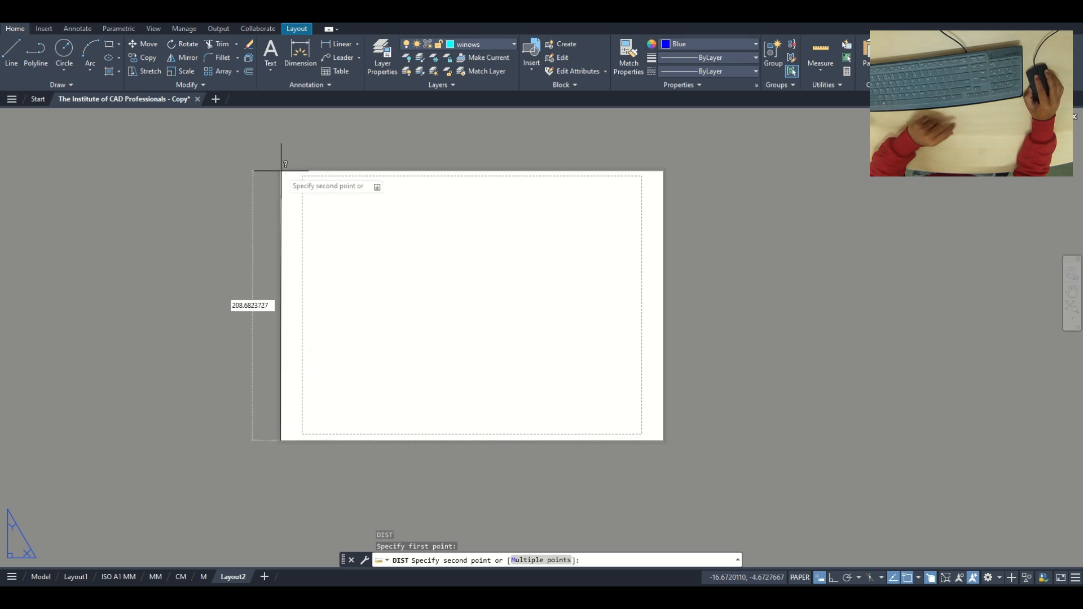
key(Escape)
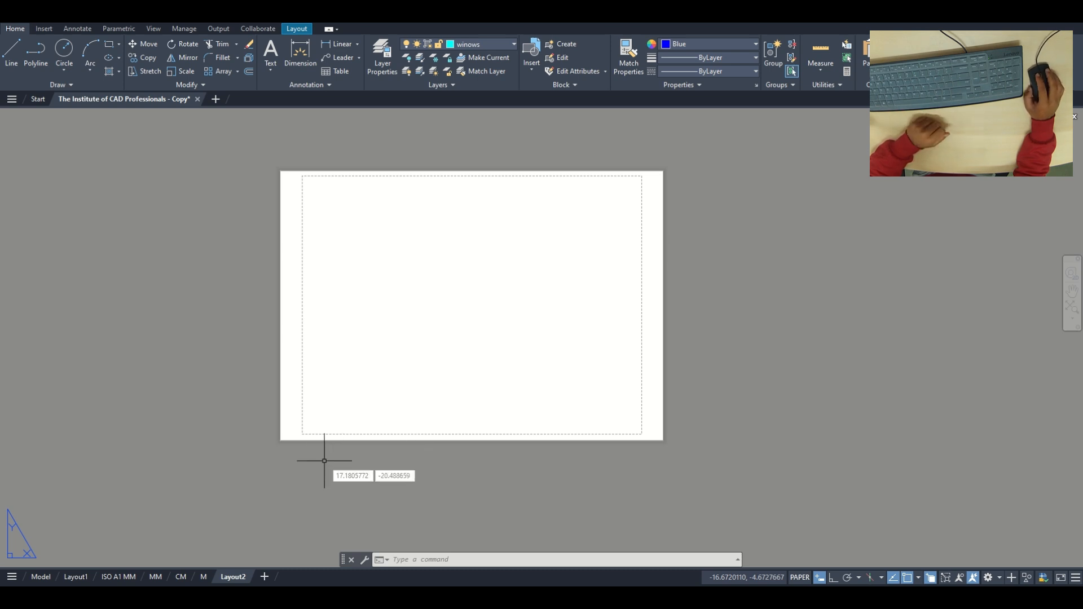
Step: Open the Layout2 page setup for modification through the Page Setup Manager
right_click(238, 579)
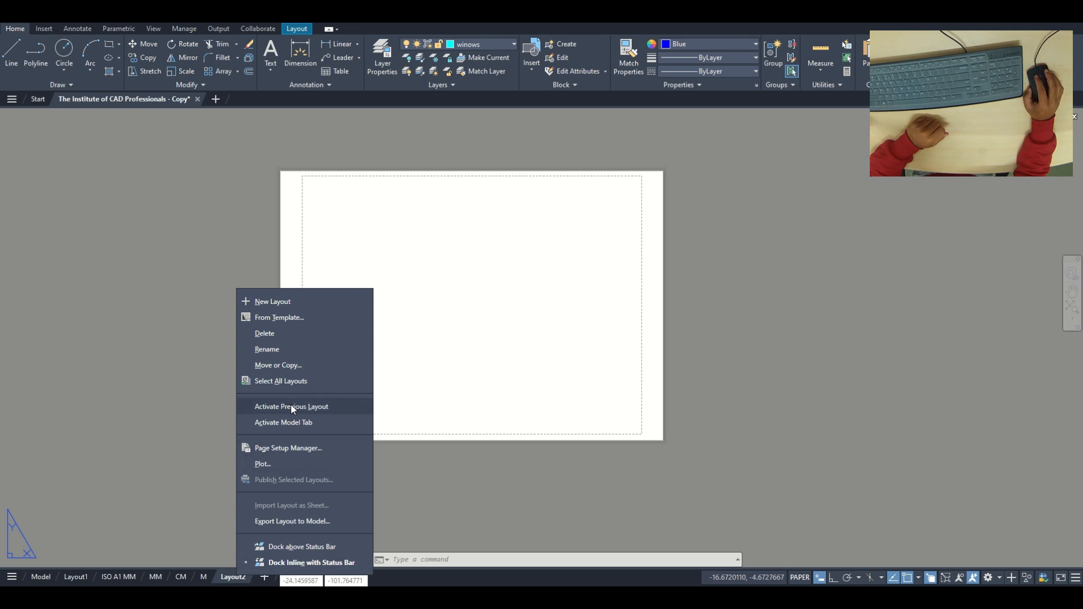
click(289, 449)
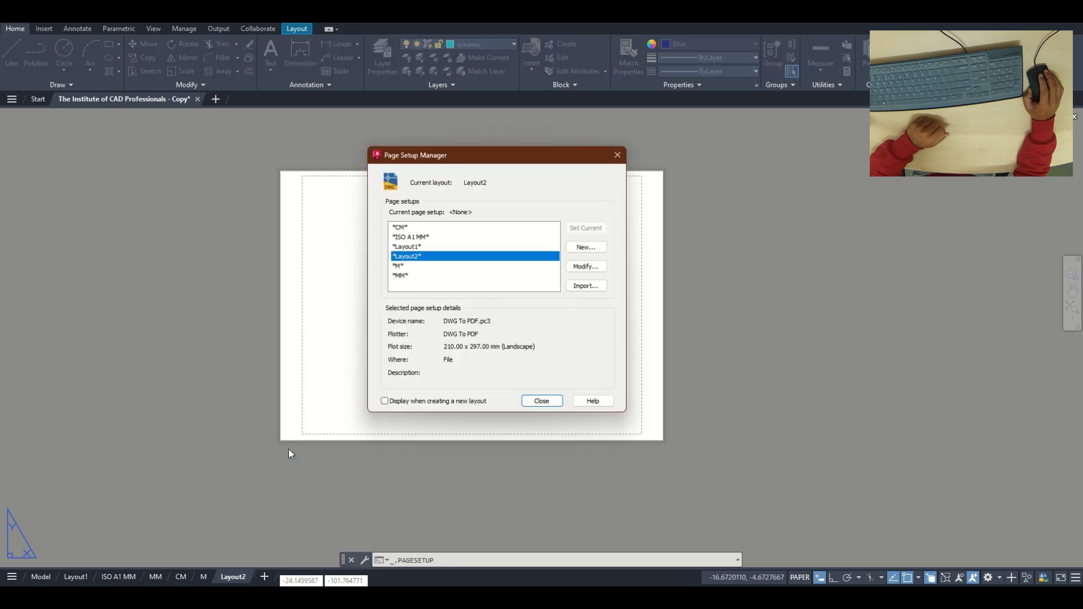
drag(467, 159, 308, 181)
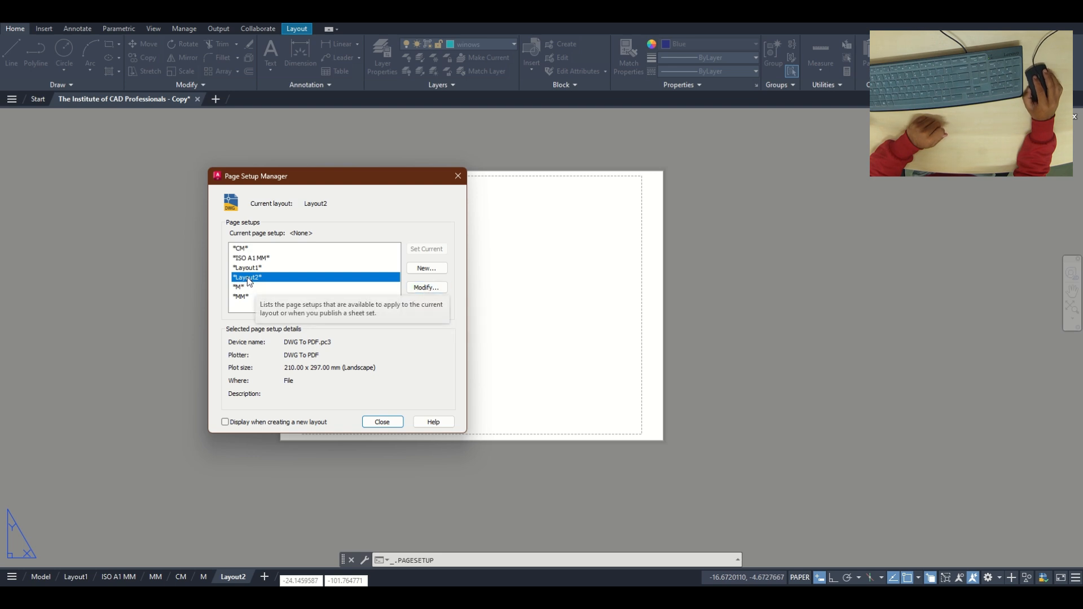
click(432, 289)
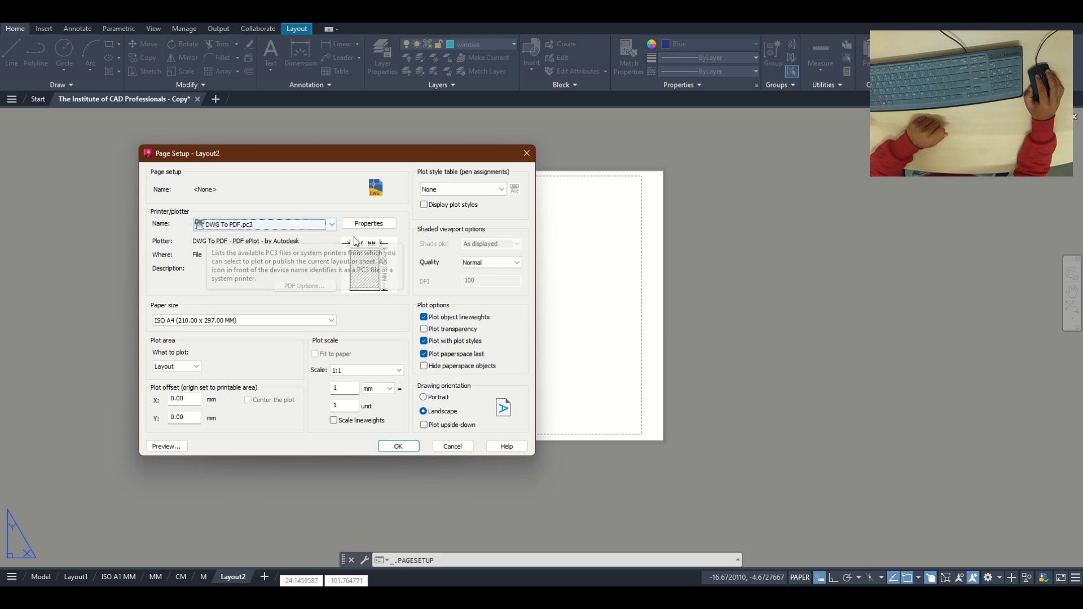
Step: Set the Layout2 plotter to Microsoft Print to PDF and check which paper sizes it offers
click(258, 226)
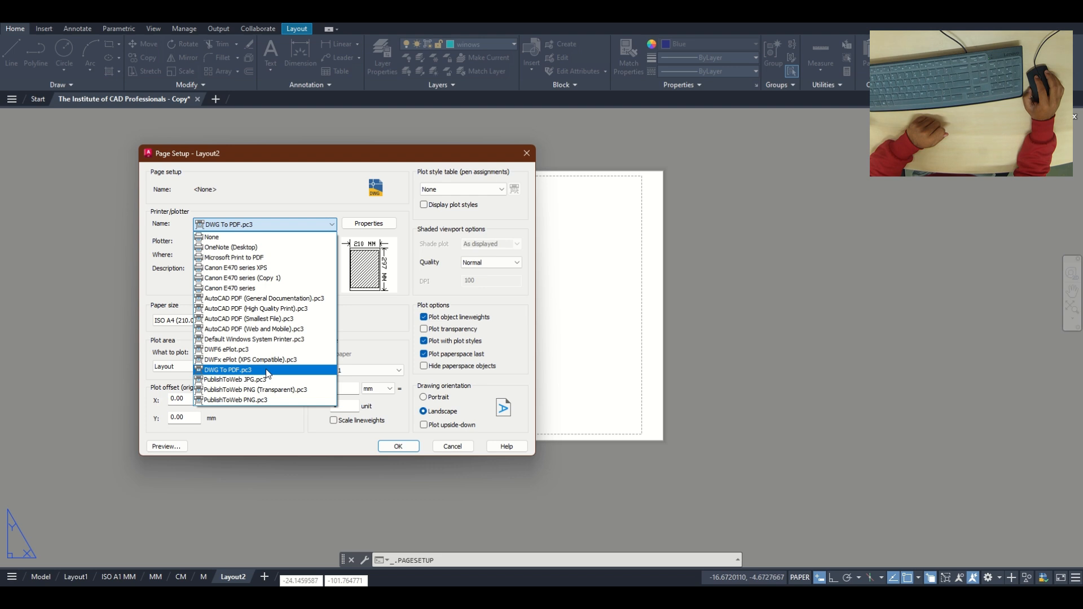
click(260, 258)
click(190, 326)
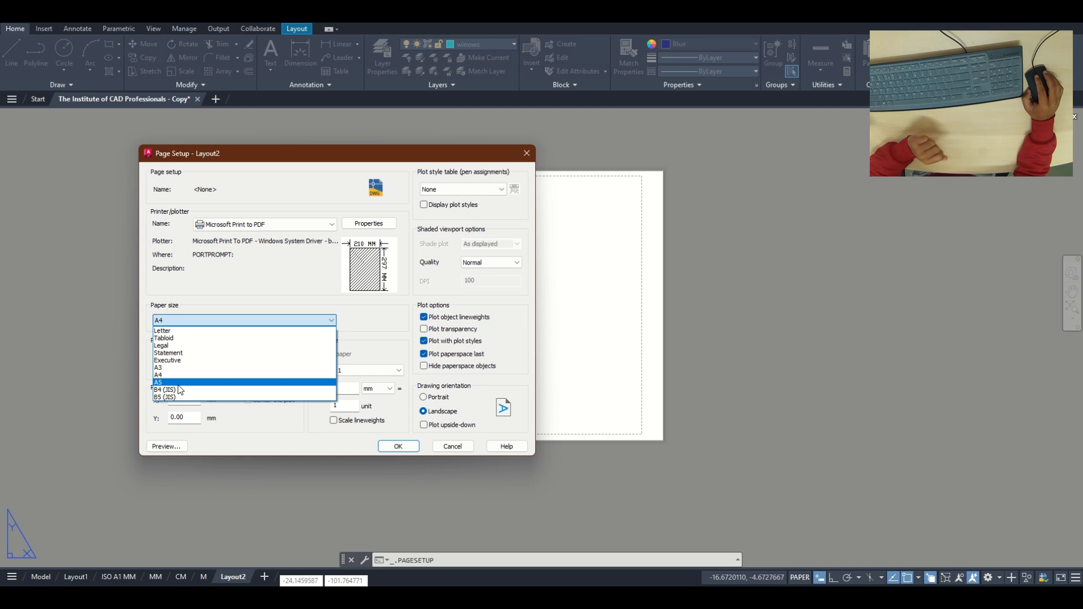
click(276, 271)
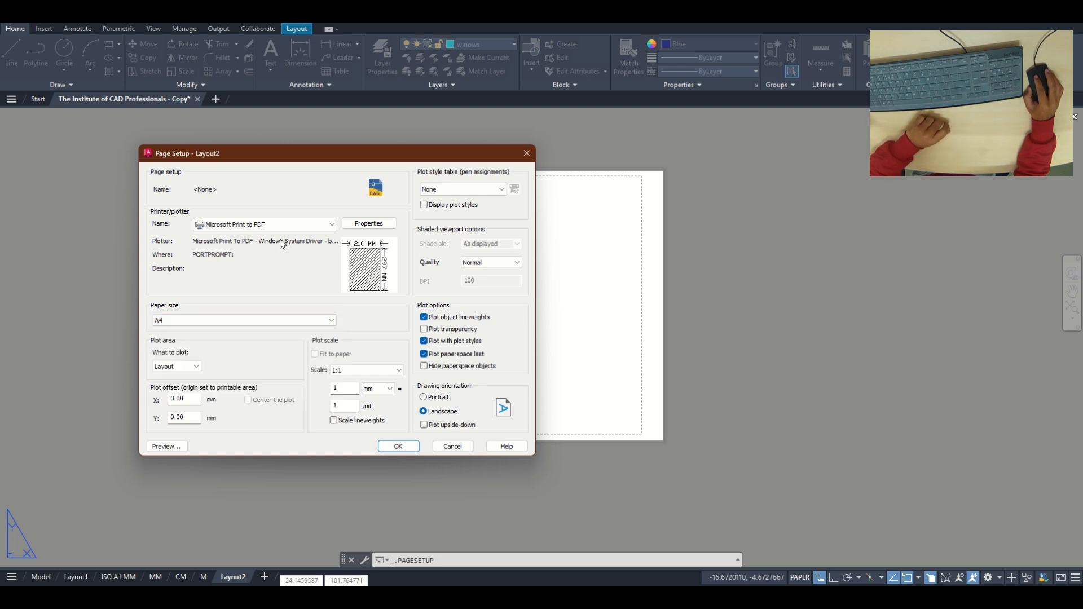
Step: Set the plotter to DWG To PDF.pc3 and the paper size to ISO full bleed A1 (841.00 x 594.00 MM)
click(277, 224)
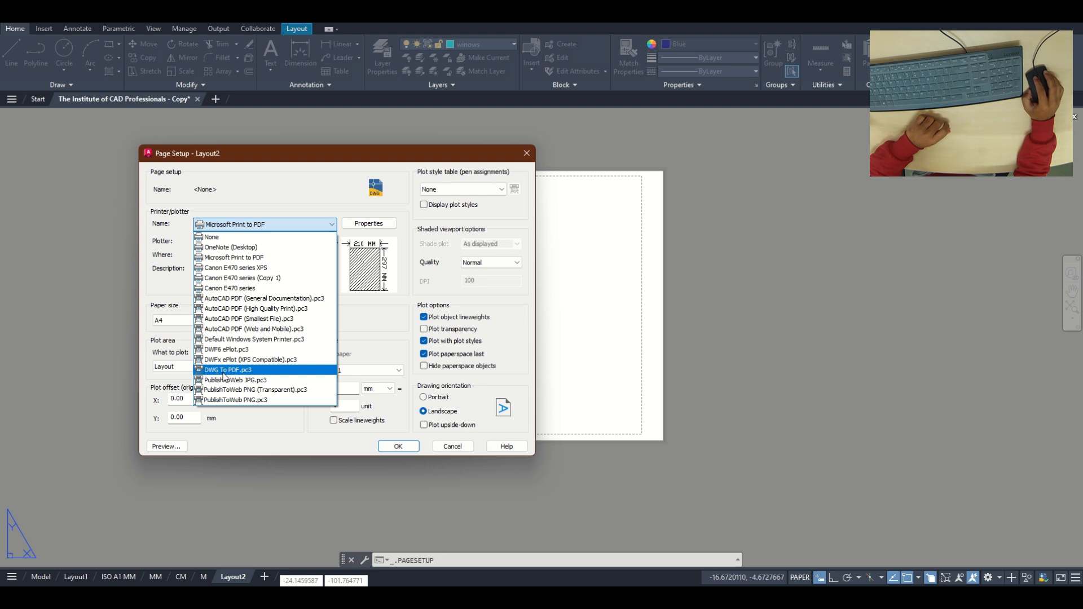
click(224, 372)
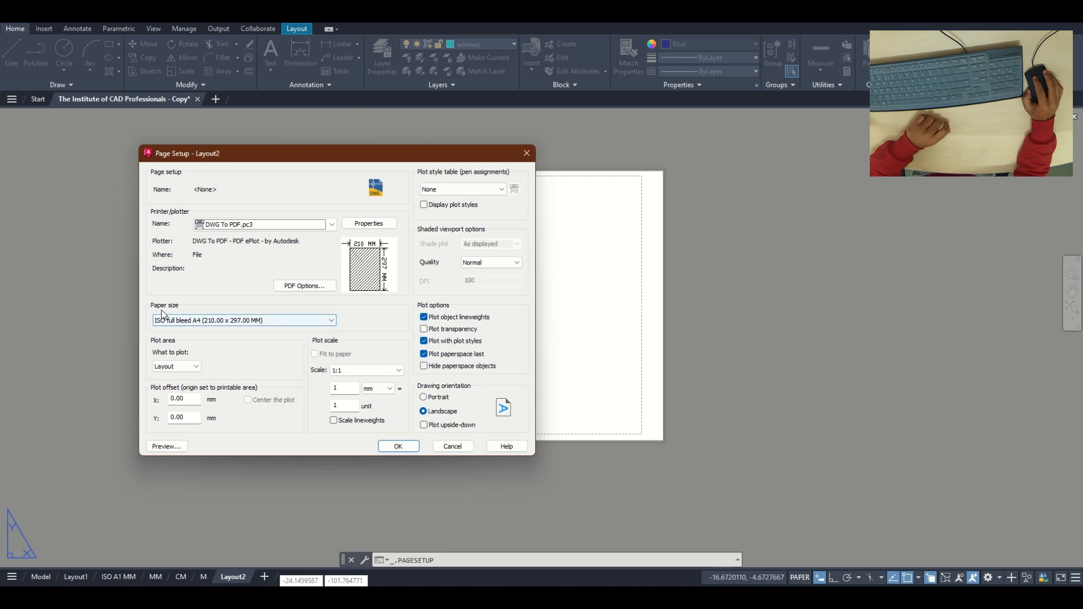
click(213, 320)
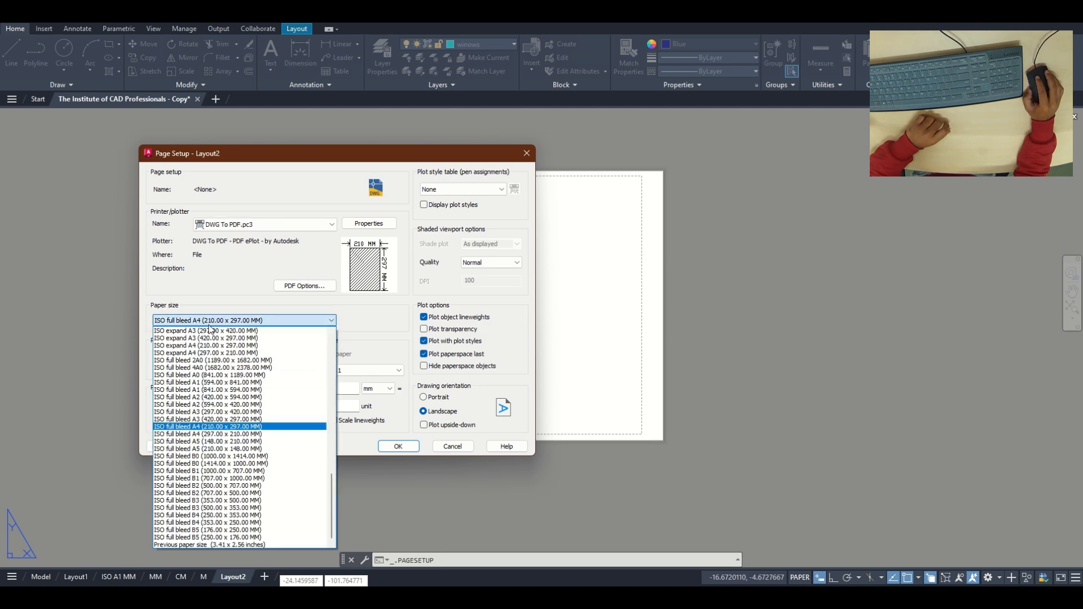
scroll(220, 429, up, 8)
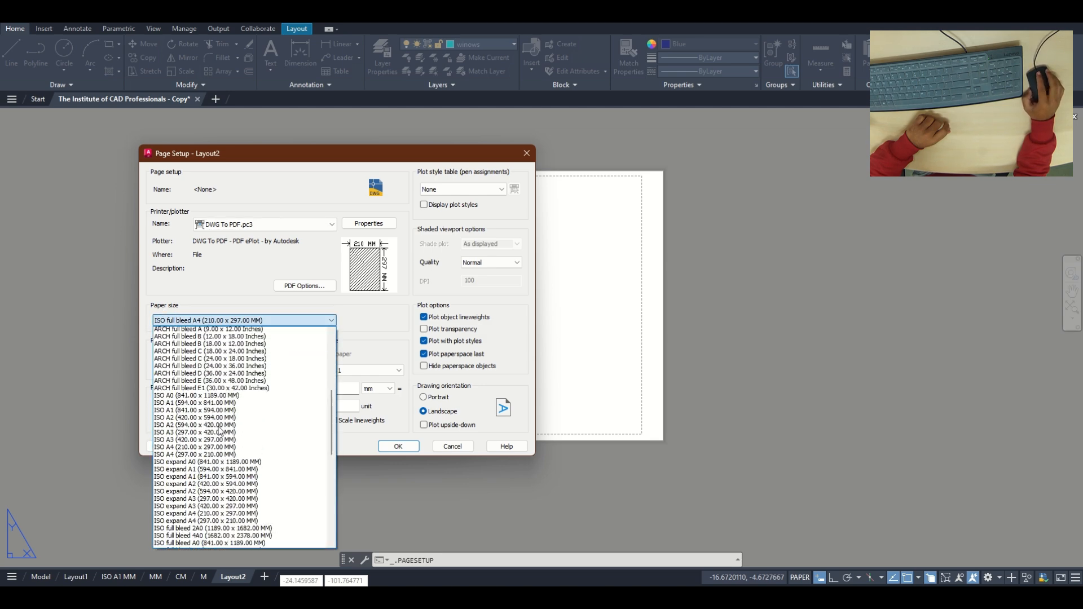
scroll(220, 430, down, 4)
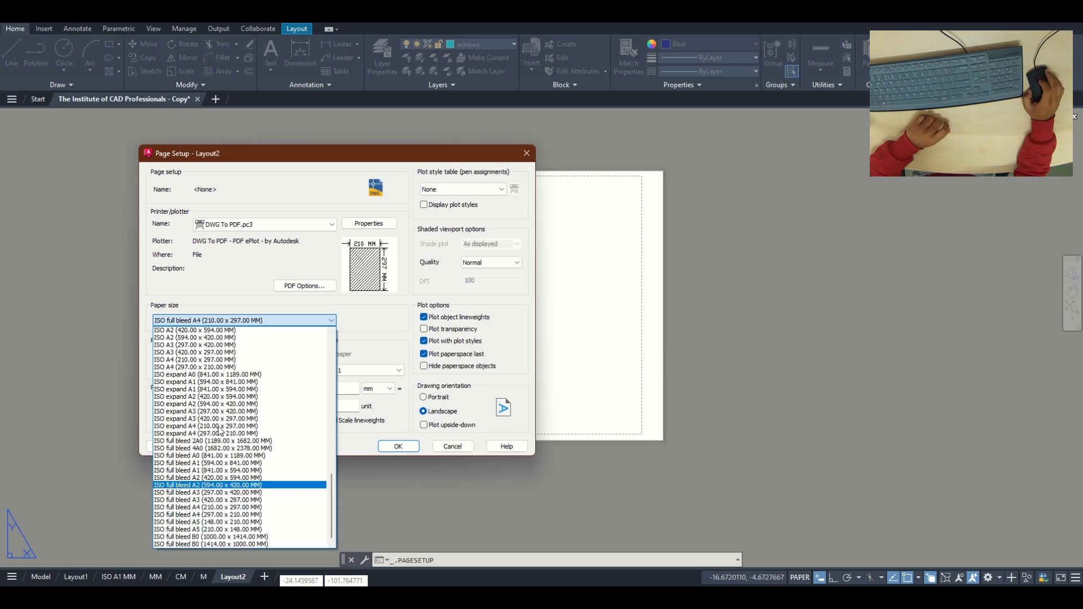
scroll(220, 430, down, 4)
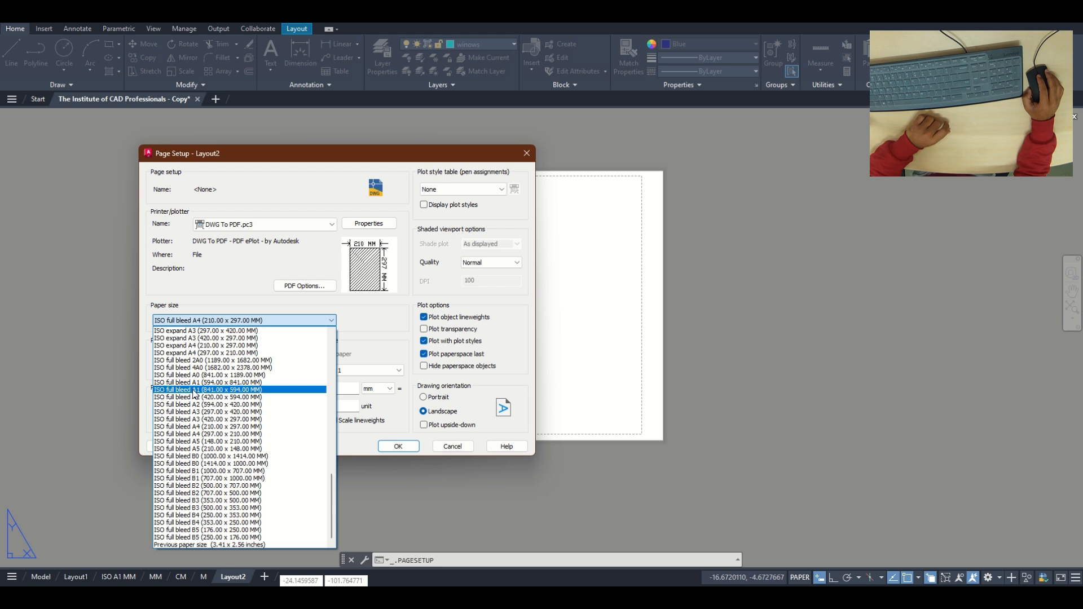
click(252, 390)
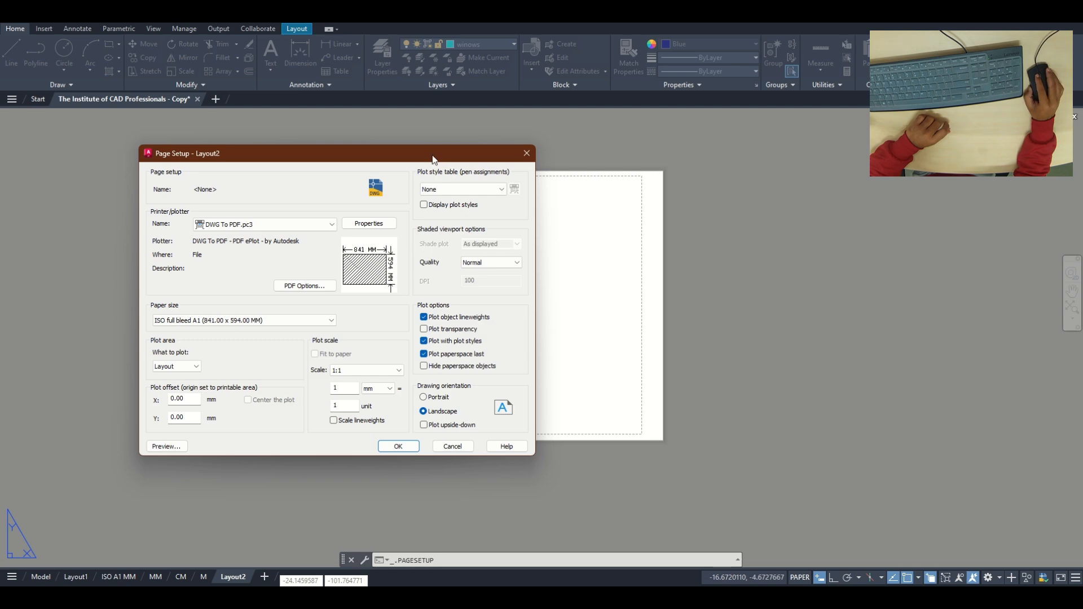
Step: Reposition the Page Setup dialog over the sheet and choose Layout as the area to plot
drag(432, 158, 1030, 265)
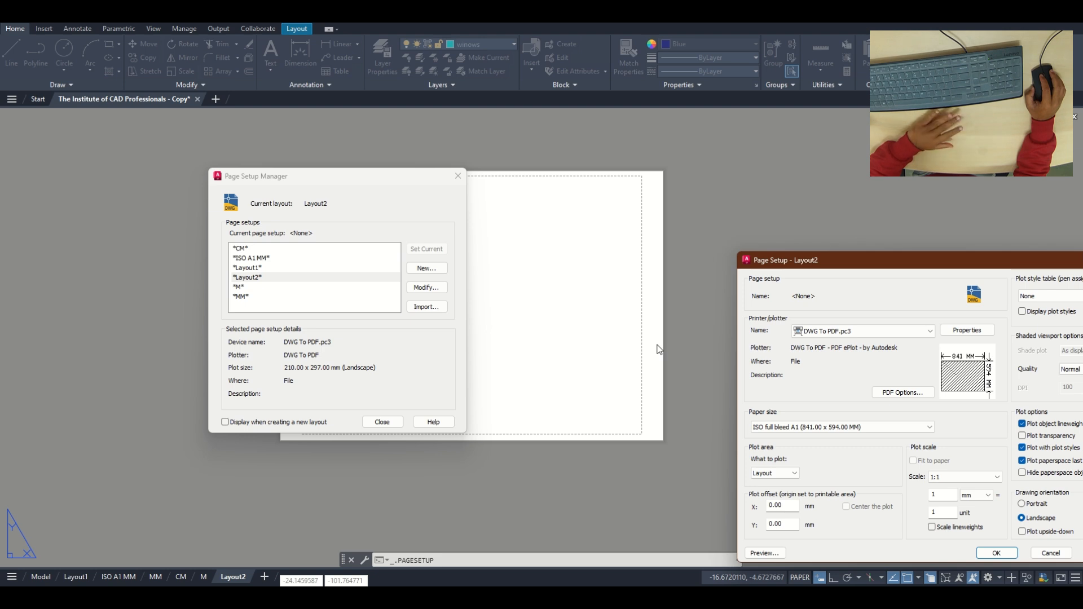
drag(794, 258, 275, 181)
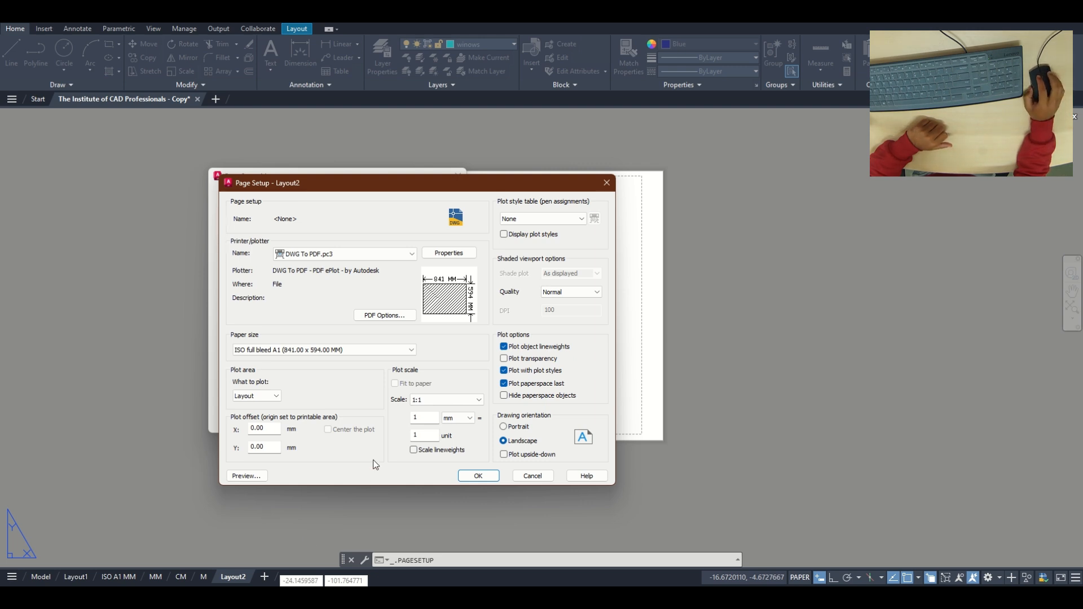
drag(414, 186, 379, 151)
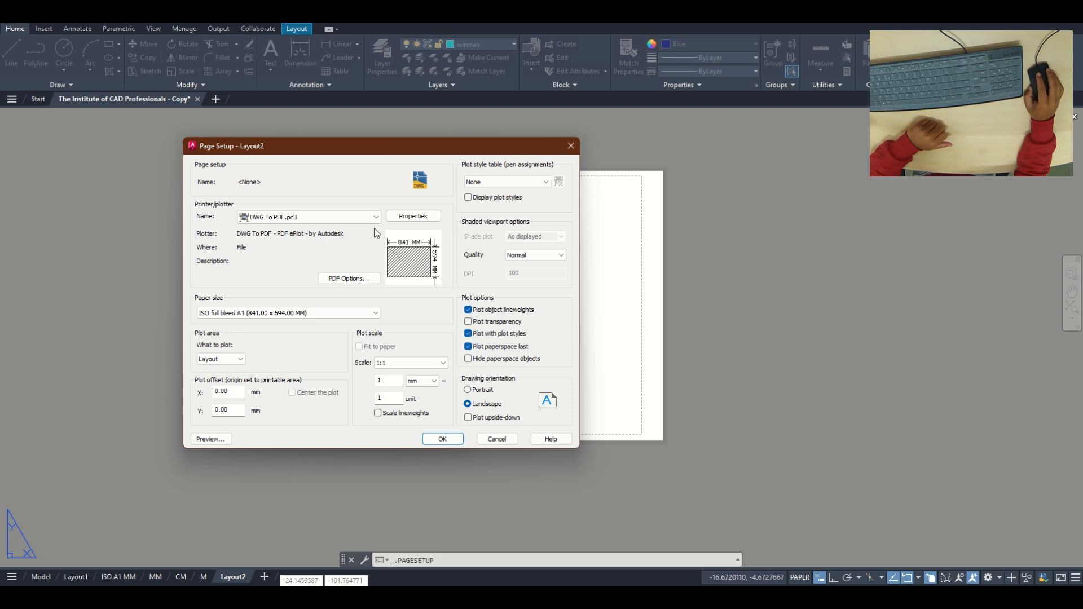
click(239, 361)
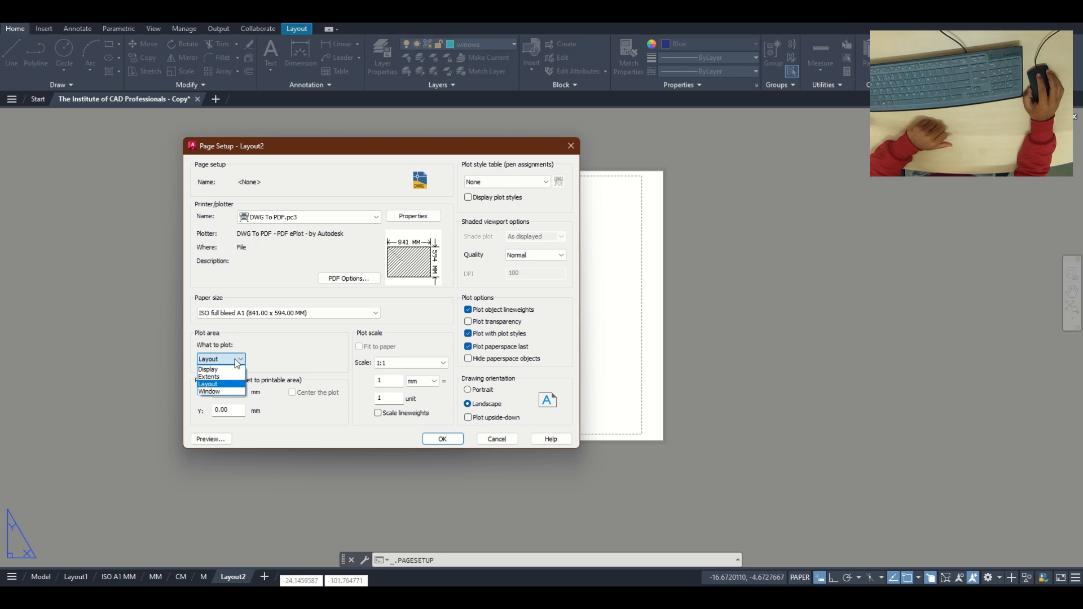
click(209, 385)
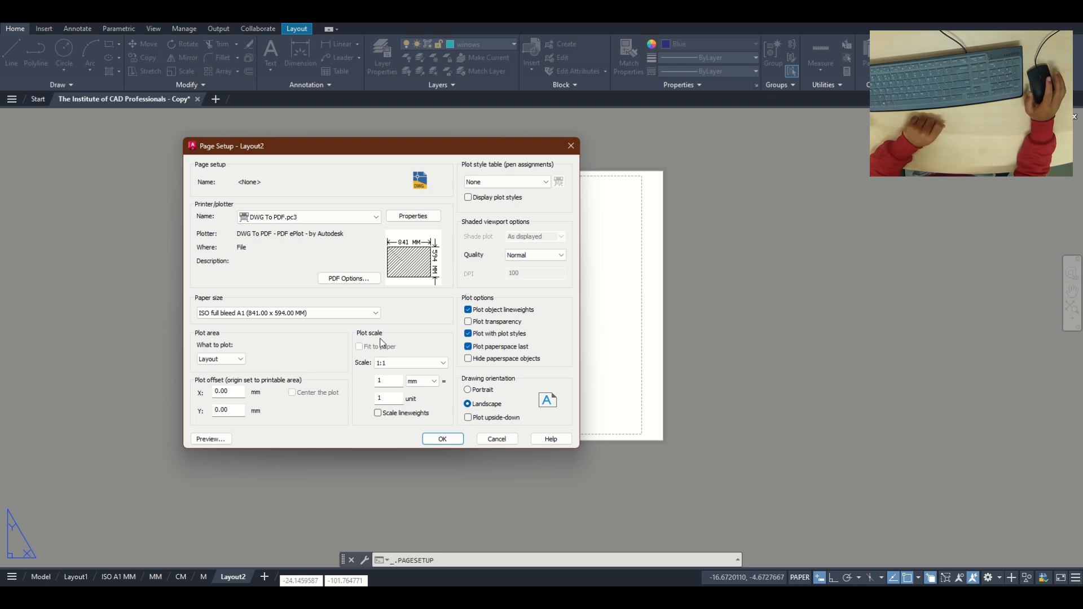
Step: Choose mm as the plot scale unit, keeping the ratio at 1 mm to 1 drawing unit
click(418, 385)
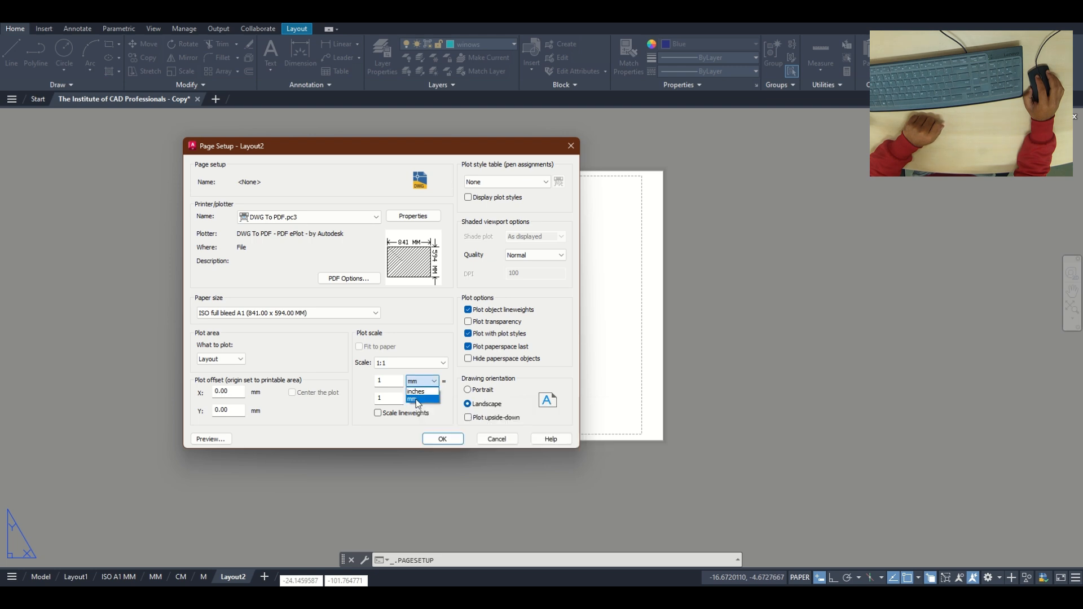
click(418, 400)
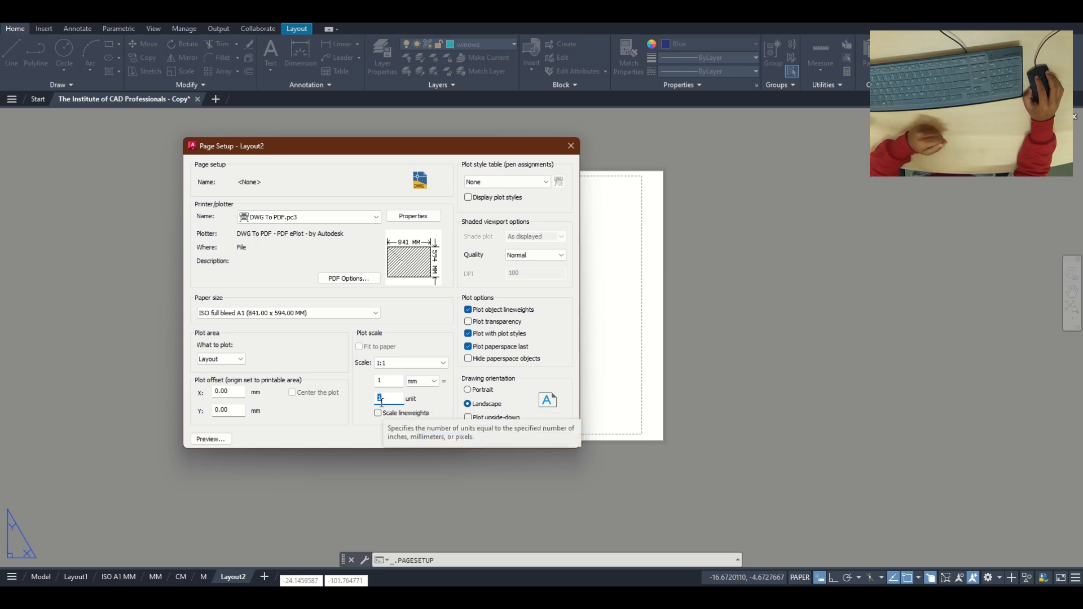
click(378, 381)
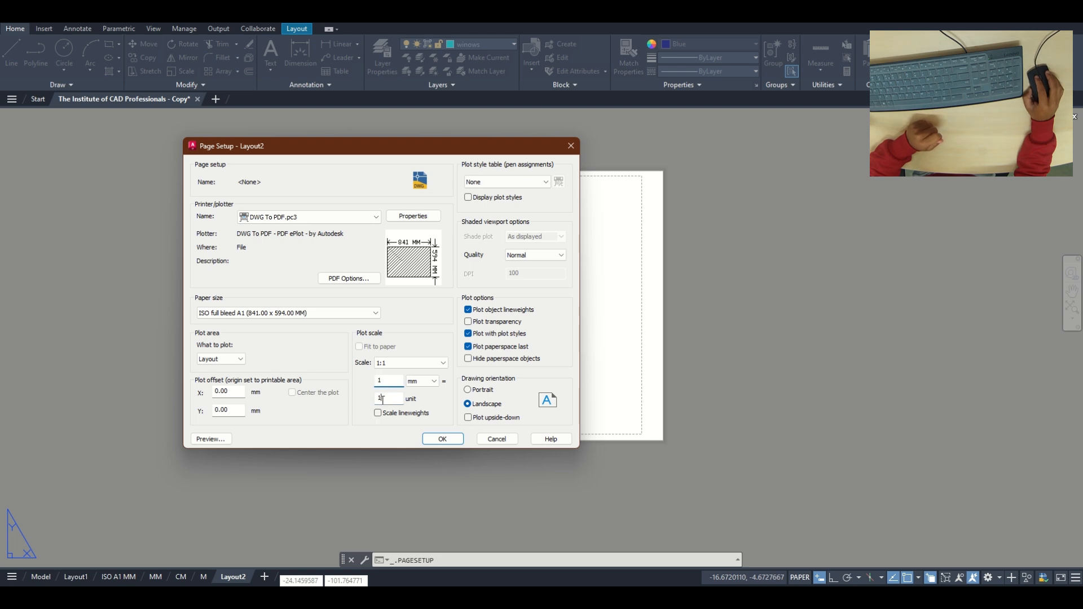
click(382, 399)
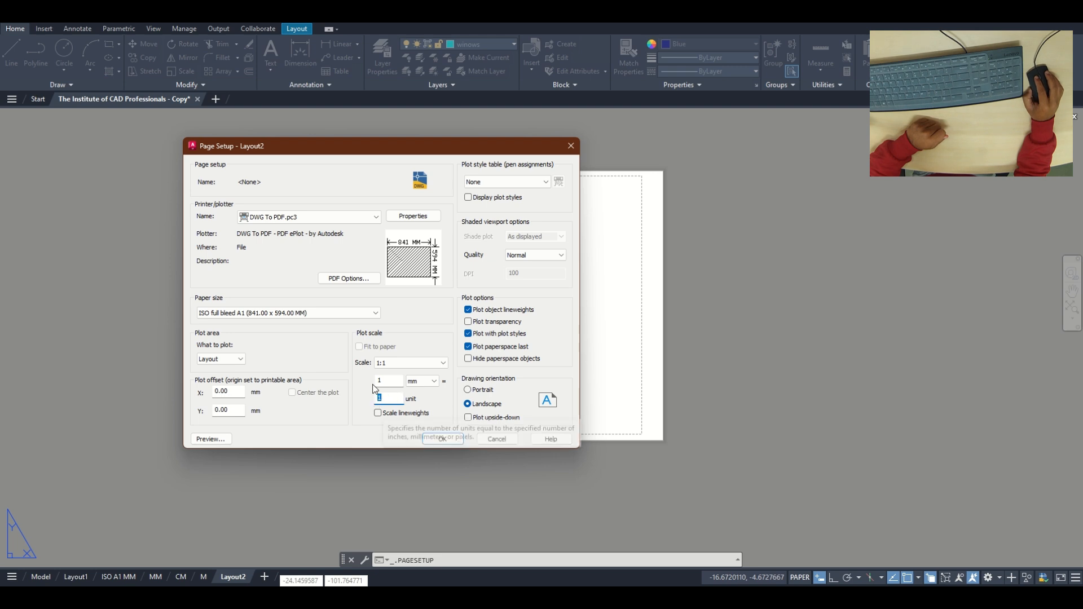
Step: Try plot scales of 10 mm and 1000 mm to 1 drawing unit, and restore the ratio to 1 mm
click(385, 379)
text(0)
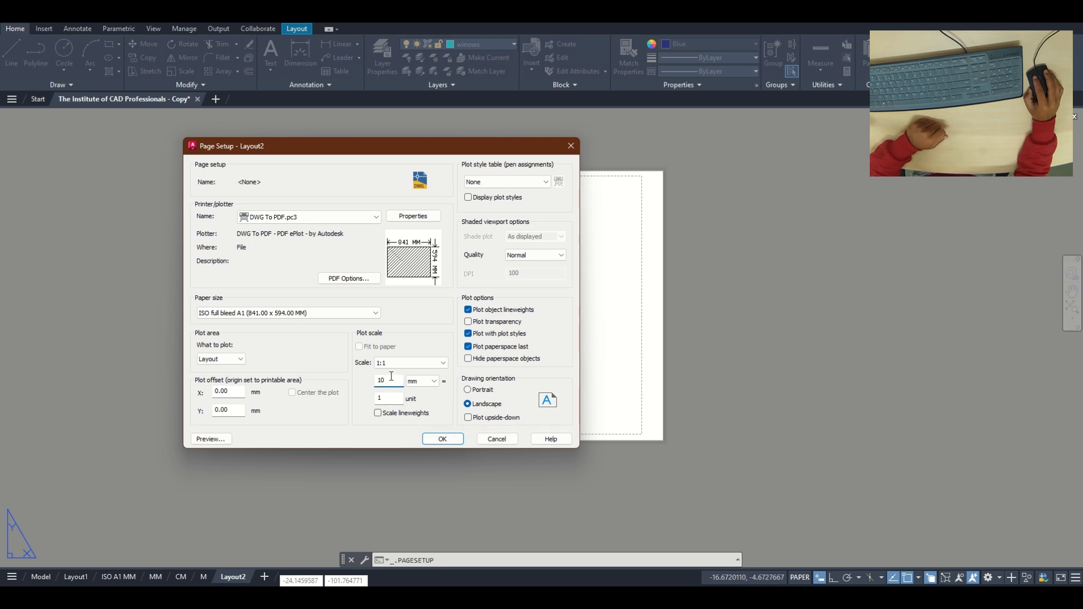
text(00)
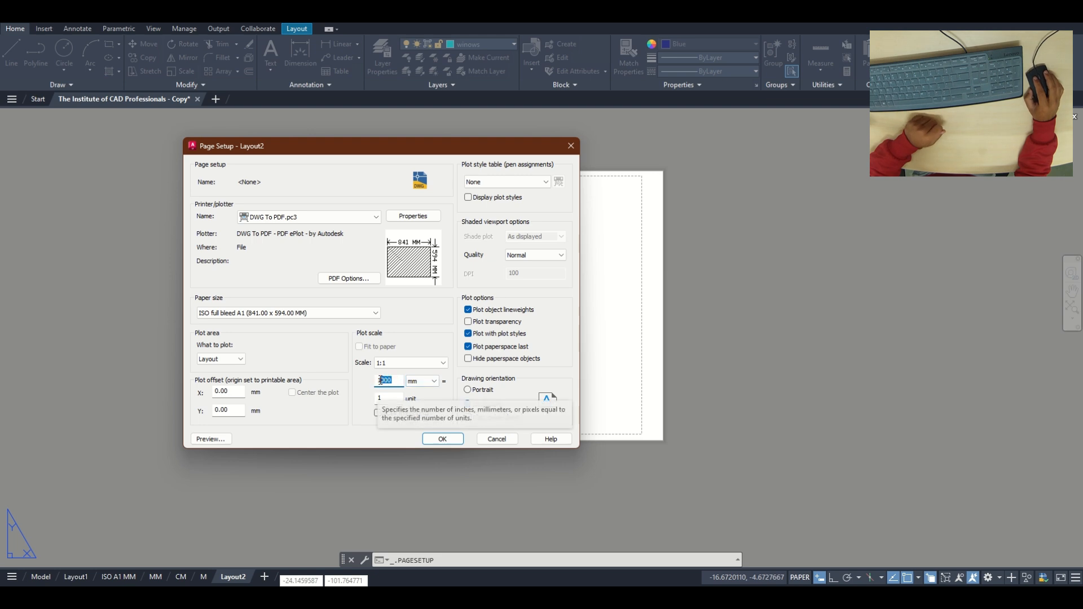
text(1)
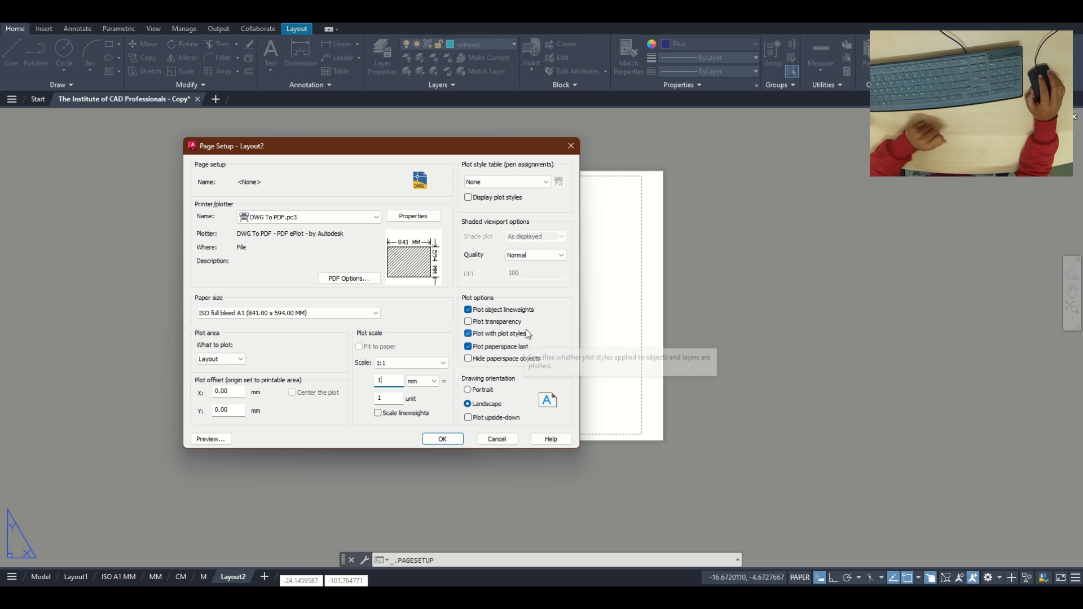
Step: Assign the acadlt.ctb plot style table to the Layout2 page setup, keeping Normal quality, and apply it
click(534, 256)
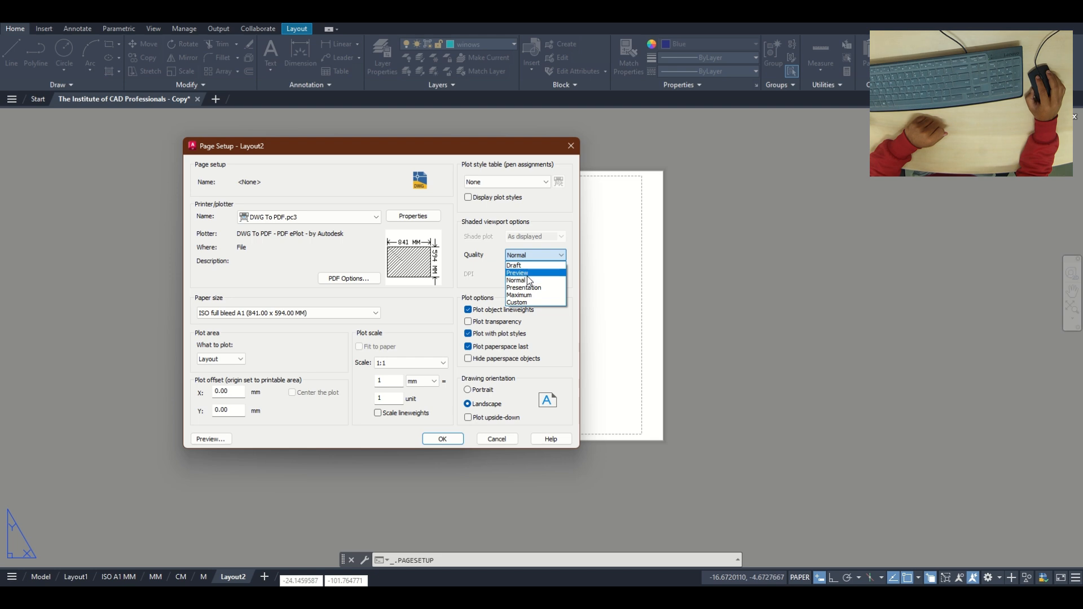
click(541, 200)
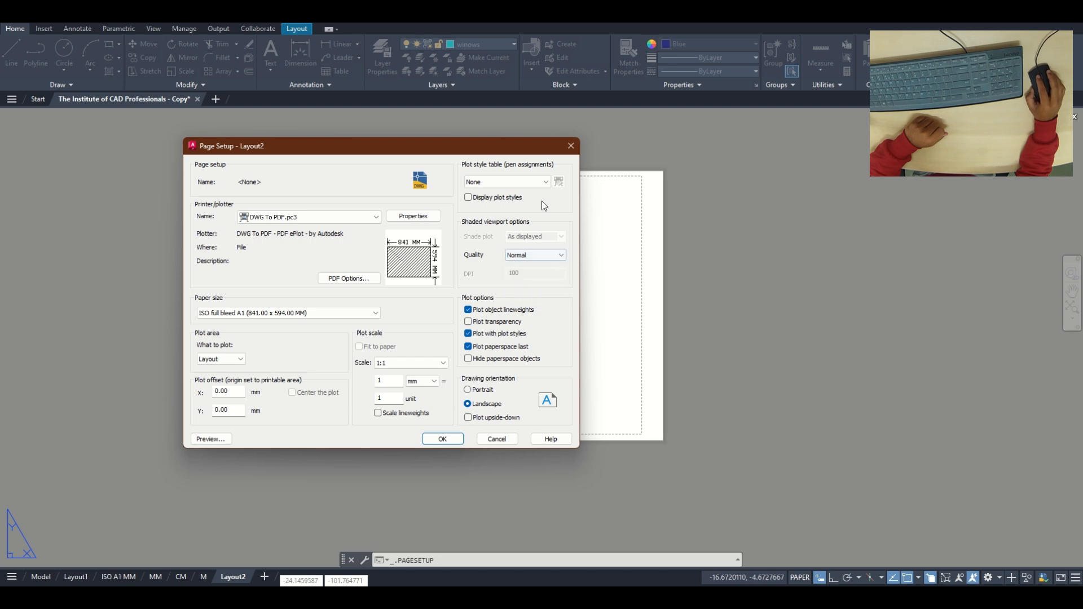
click(535, 183)
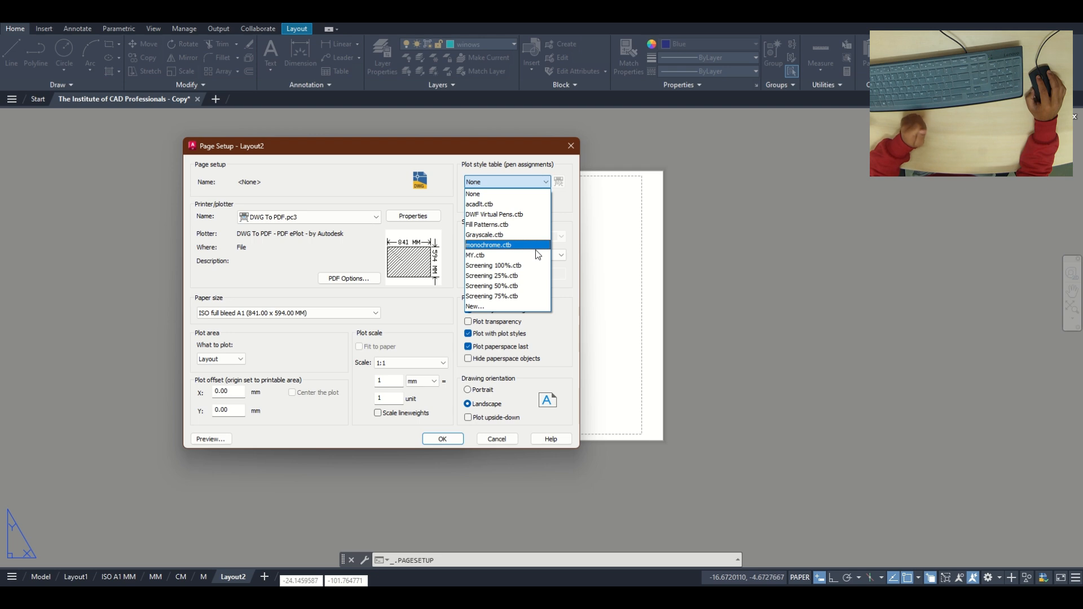
click(485, 205)
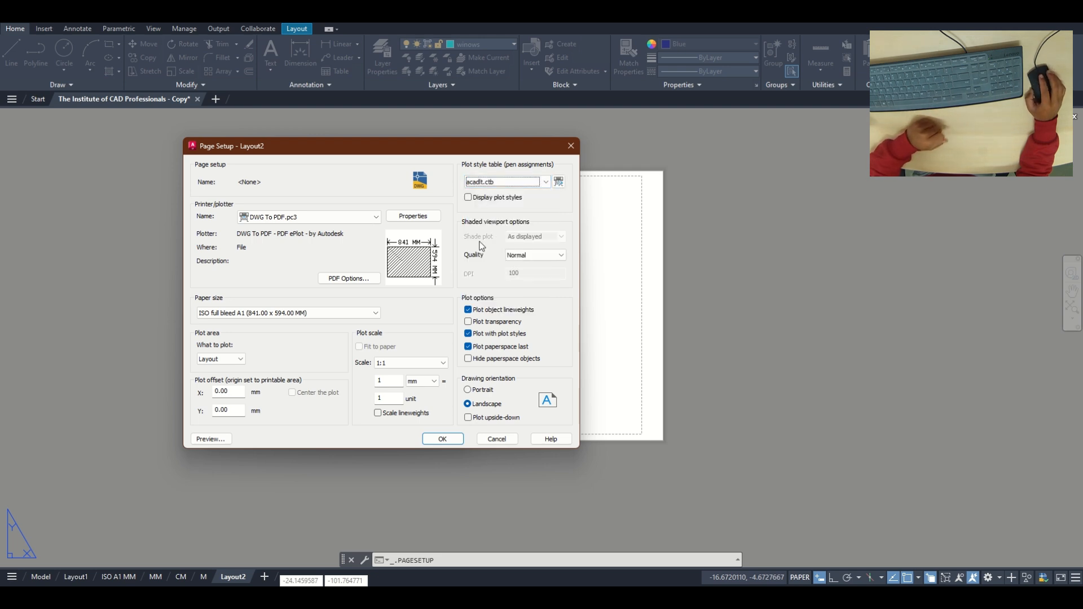
click(435, 439)
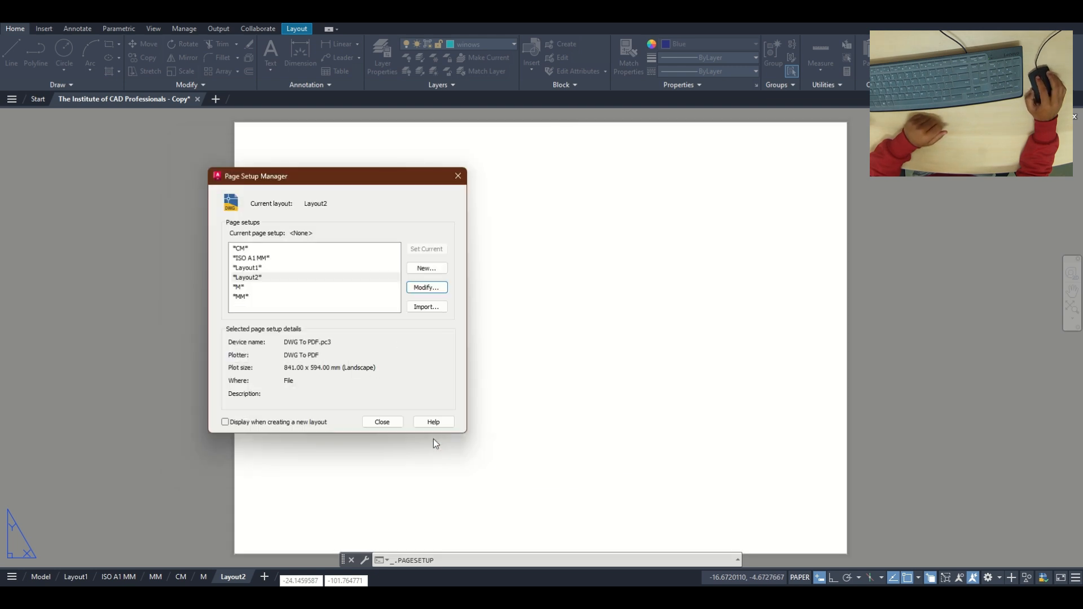
click(384, 422)
Step: Try to measure the height of the Layout2 sheet along its left edge
scroll(490, 367, down, 3)
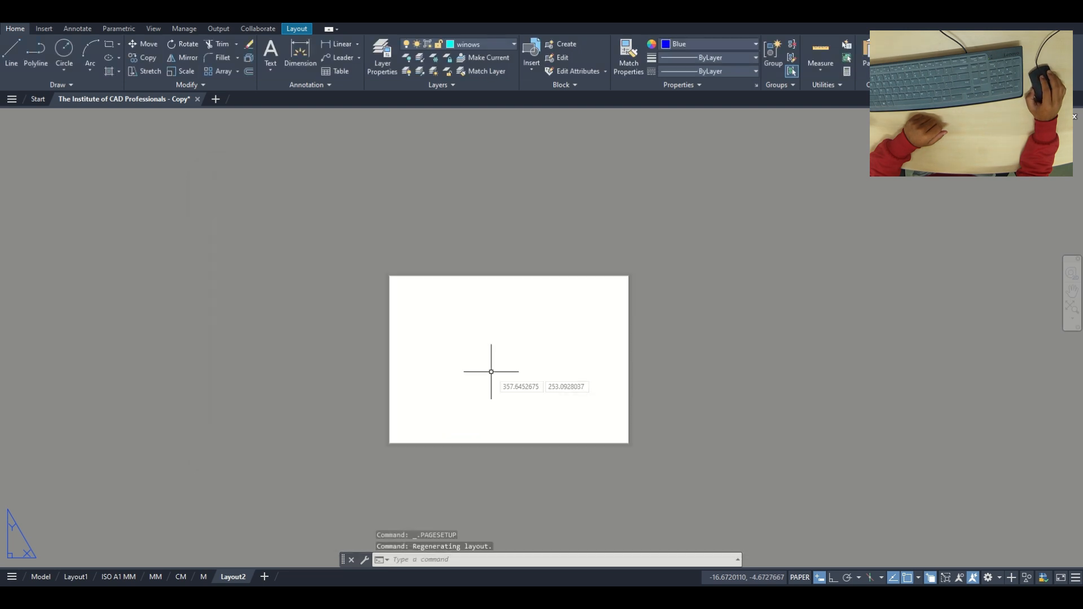
middle_drag(491, 367, 389, 338)
scroll(389, 339, up, 2)
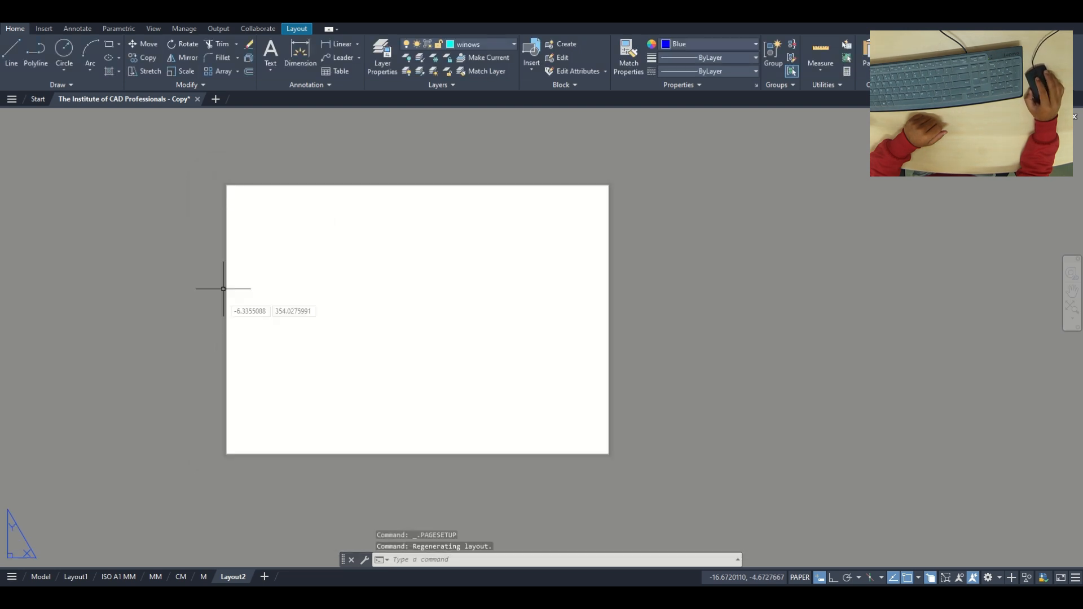
middle_drag(300, 264, 309, 289)
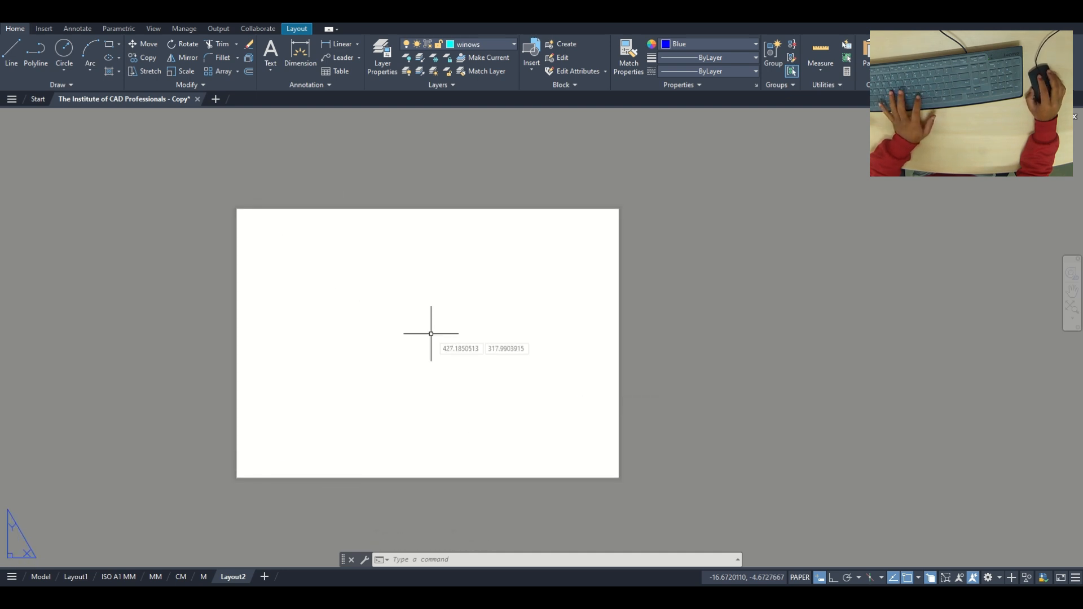
text(DI)
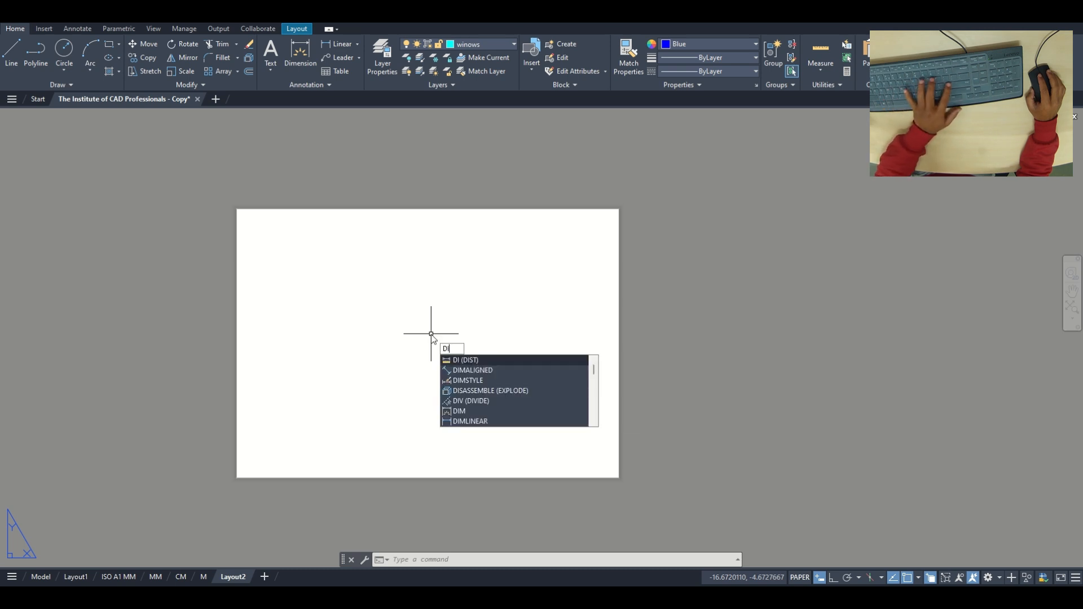
key(Return)
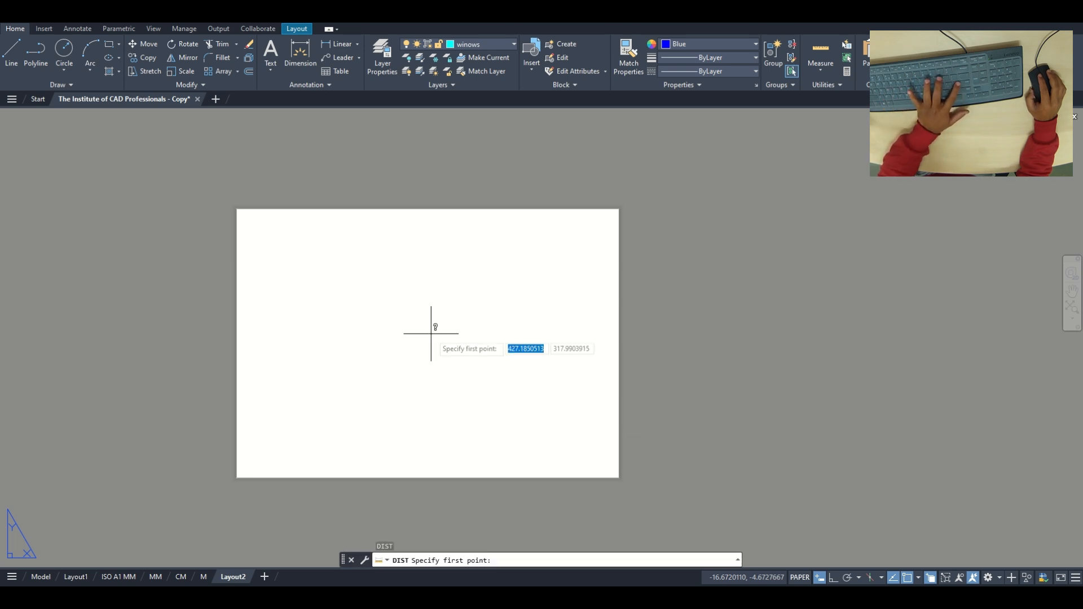
click(236, 476)
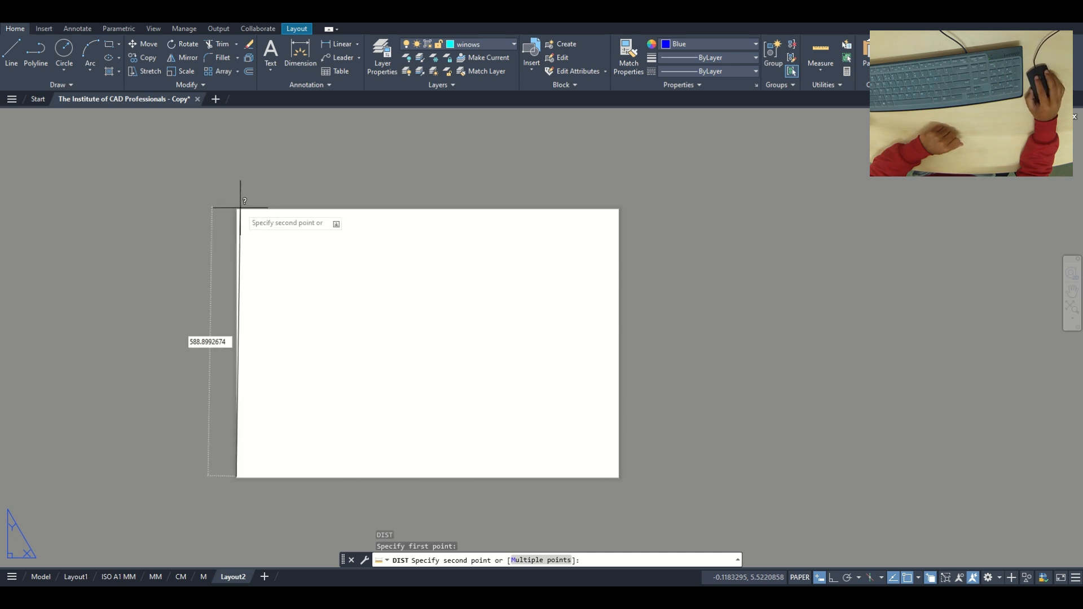
key(Escape)
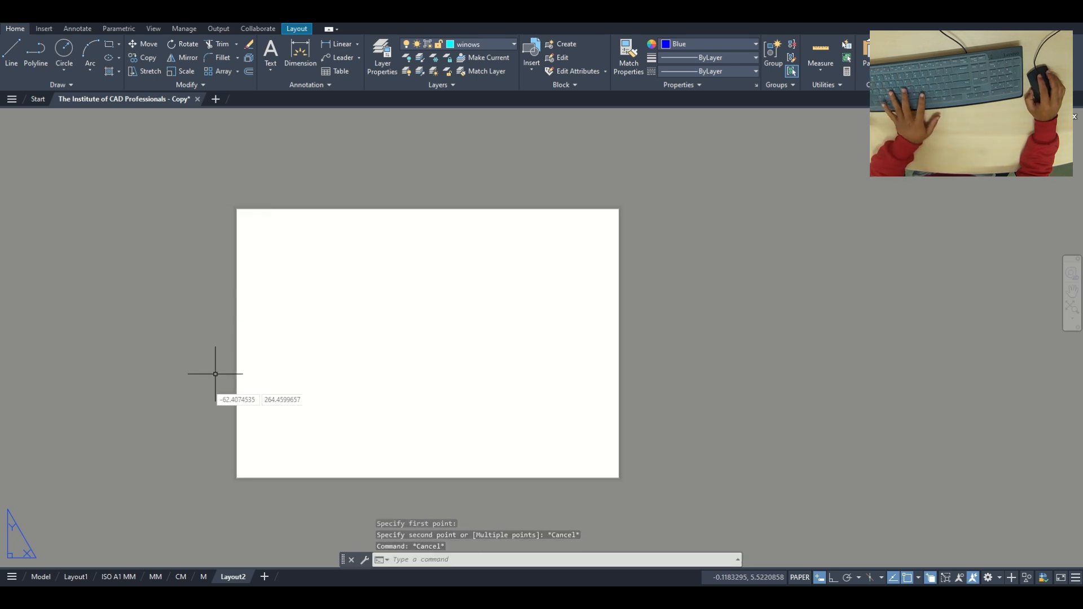
Step: Check the plotter and plot size details of the Layout2 page setup
right_click(245, 581)
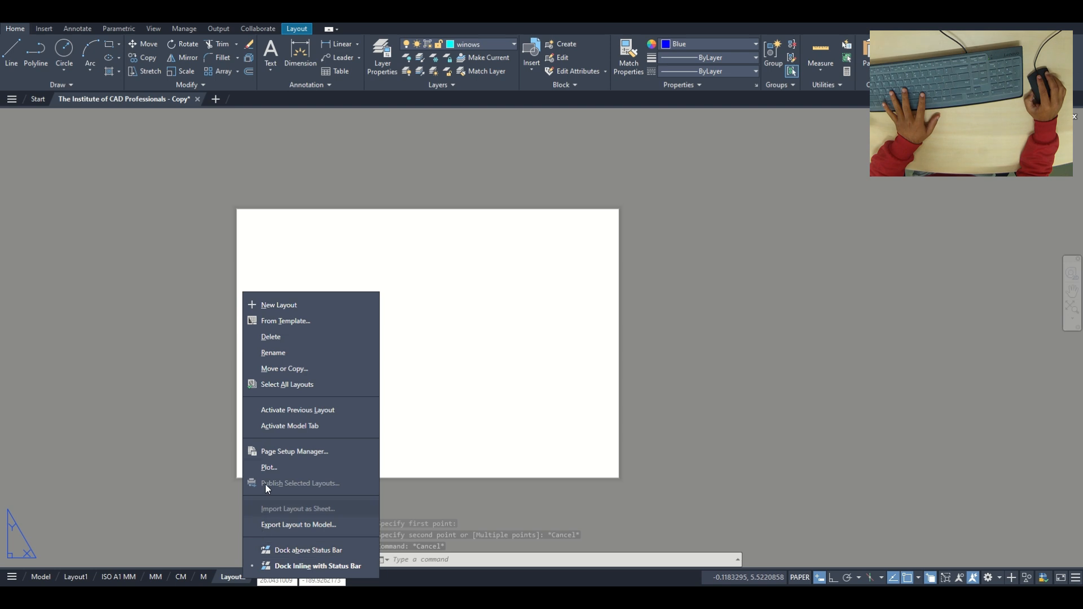
click(271, 452)
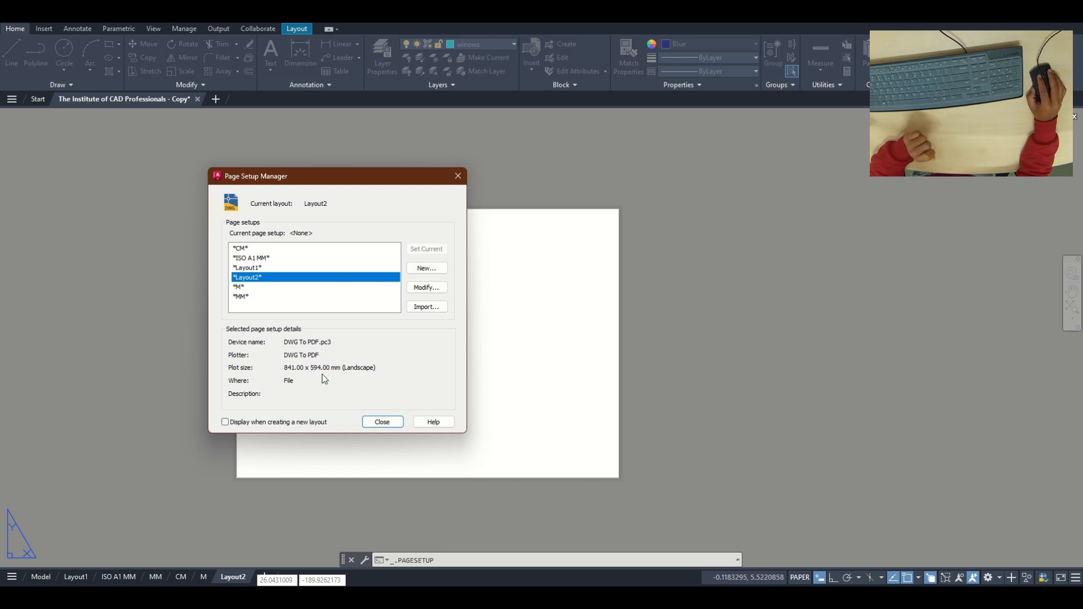
click(452, 179)
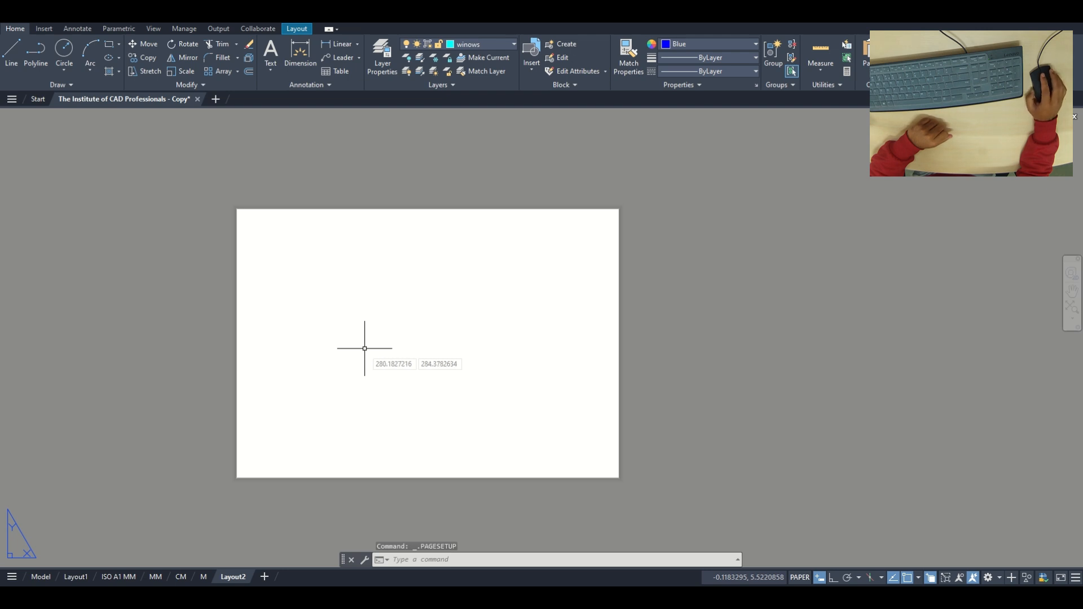
Step: Switch to the ISO A1 MM layout and select its whole sheet border and title block
click(97, 574)
scroll(517, 360, down, 5)
middle_drag(519, 361, 529, 374)
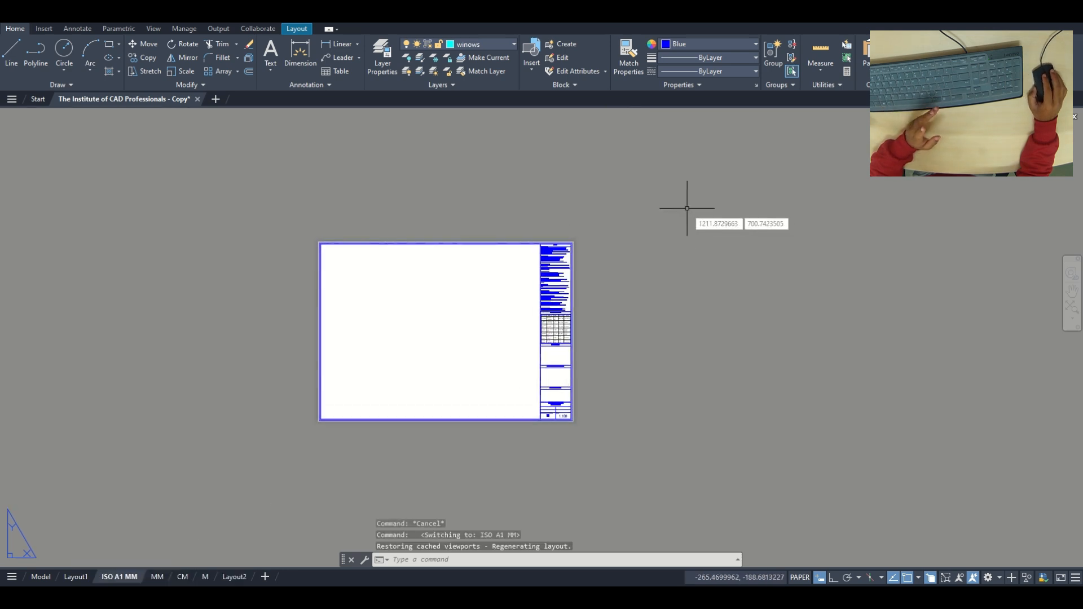
click(687, 209)
click(316, 445)
mouse_move(321, 420)
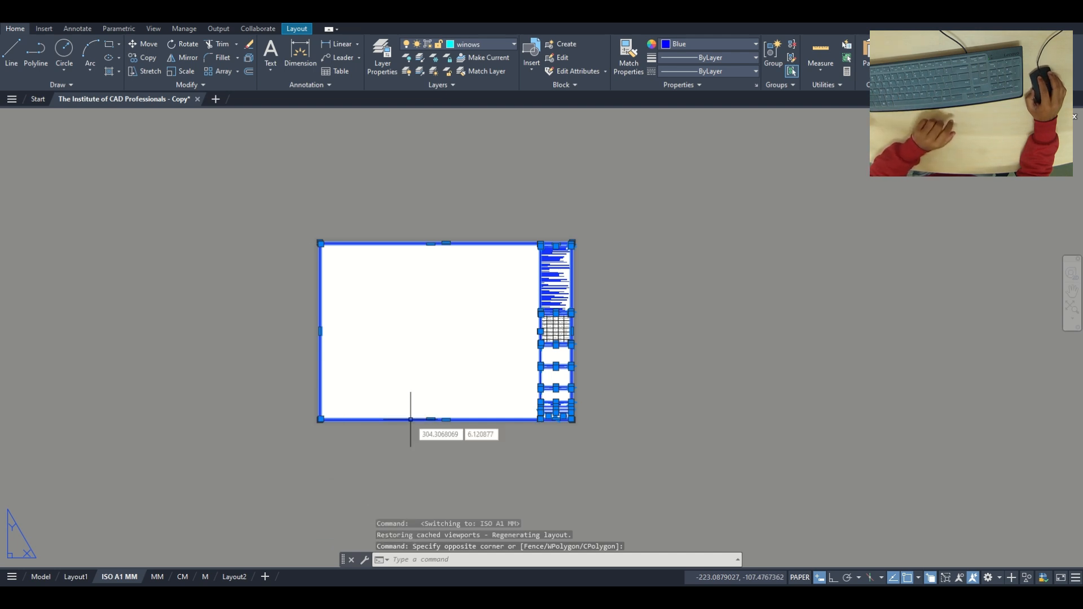
Step: Paste the clipboard content near the lower-left corner of the Layout2 sheet and erase the pasted object
click(233, 576)
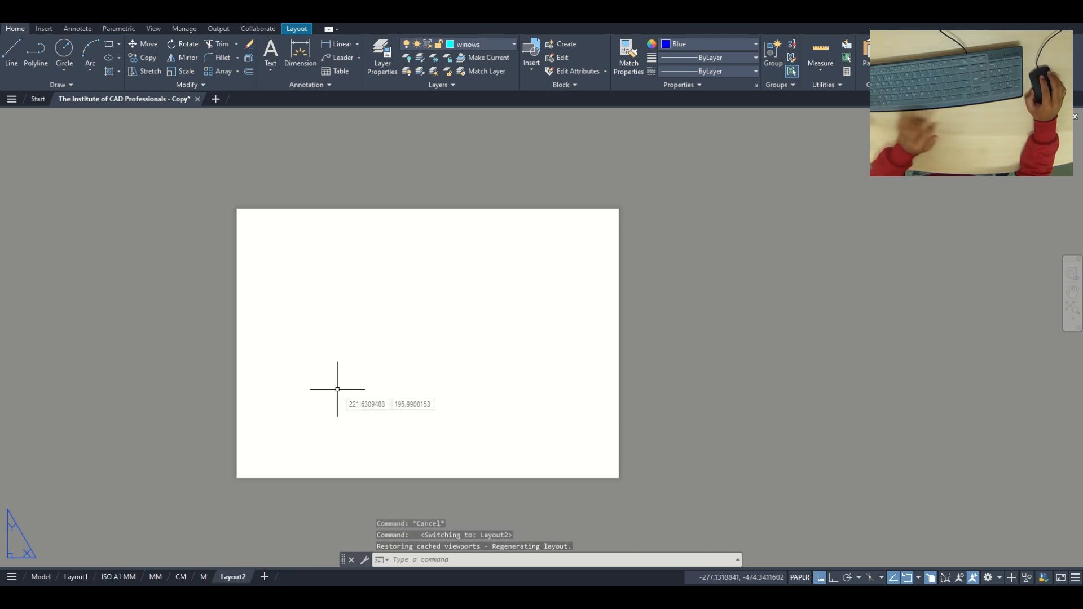
key(ctrl+v)
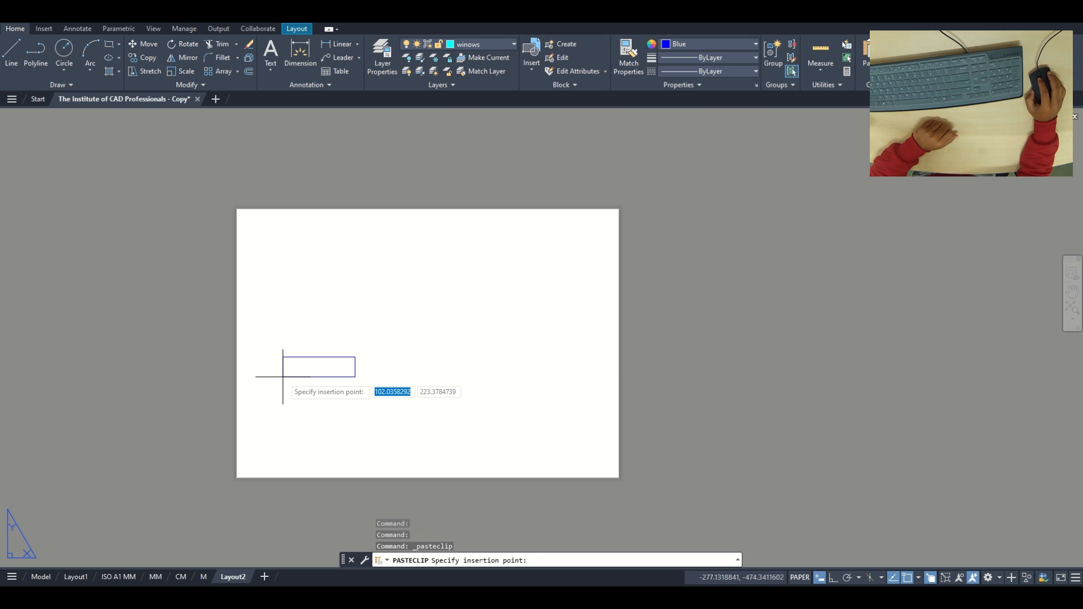
click(241, 475)
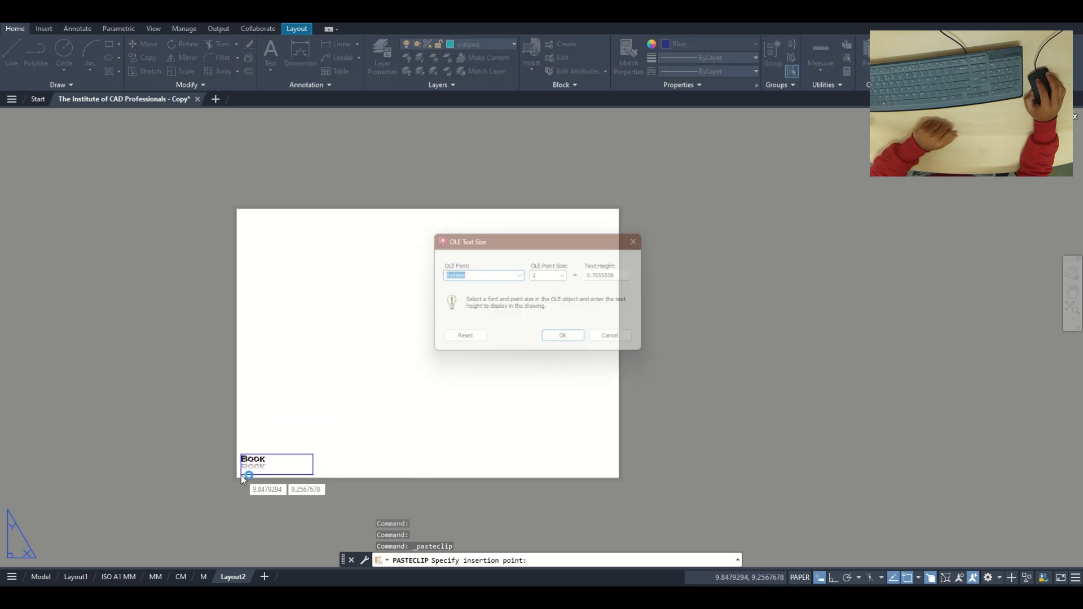
key(Escape)
key(Escape)
key(Escape)
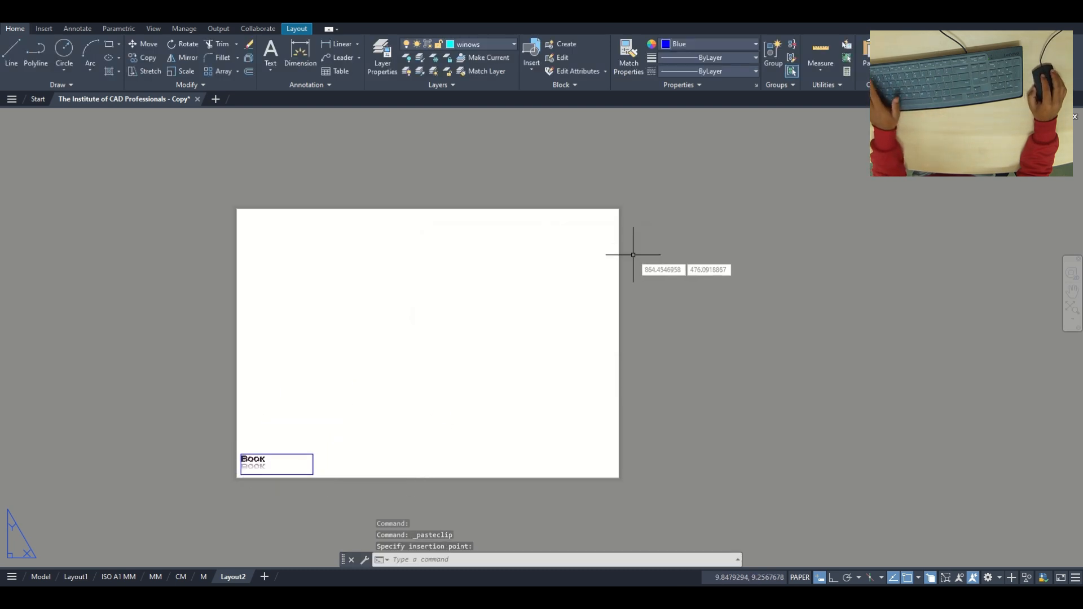
click(351, 428)
click(288, 513)
key(Escape)
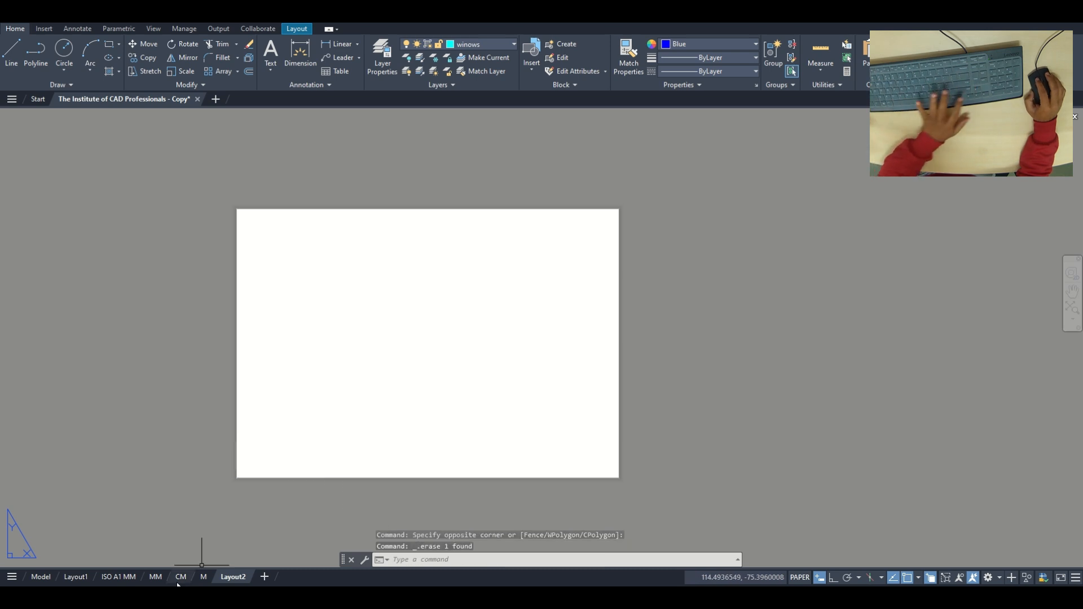
Step: Copy the complete border and title block from the ISO A1 MM layout to the clipboard
click(118, 577)
click(685, 192)
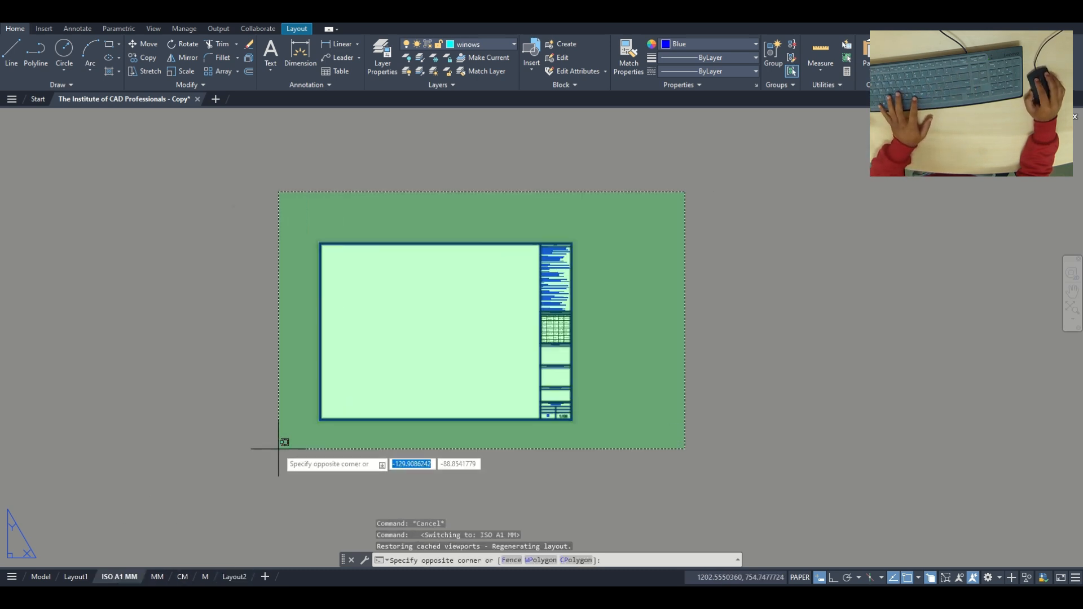
click(282, 446)
key(Escape)
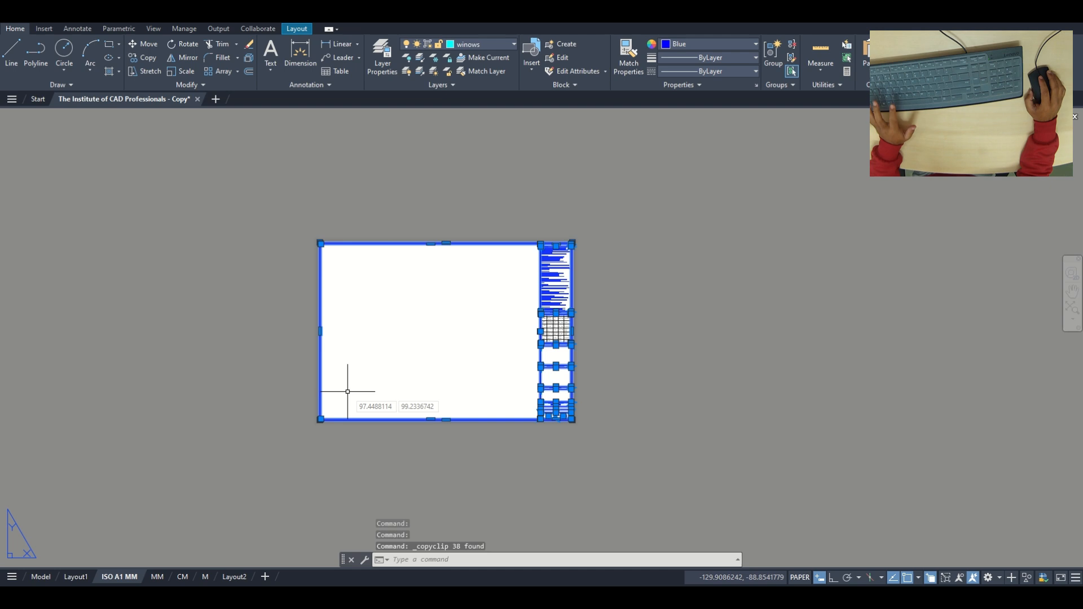
Step: Paste the copied border and title block into Layout2, inserting it near the sheet's lower-left corner so it fits inside the page
click(234, 577)
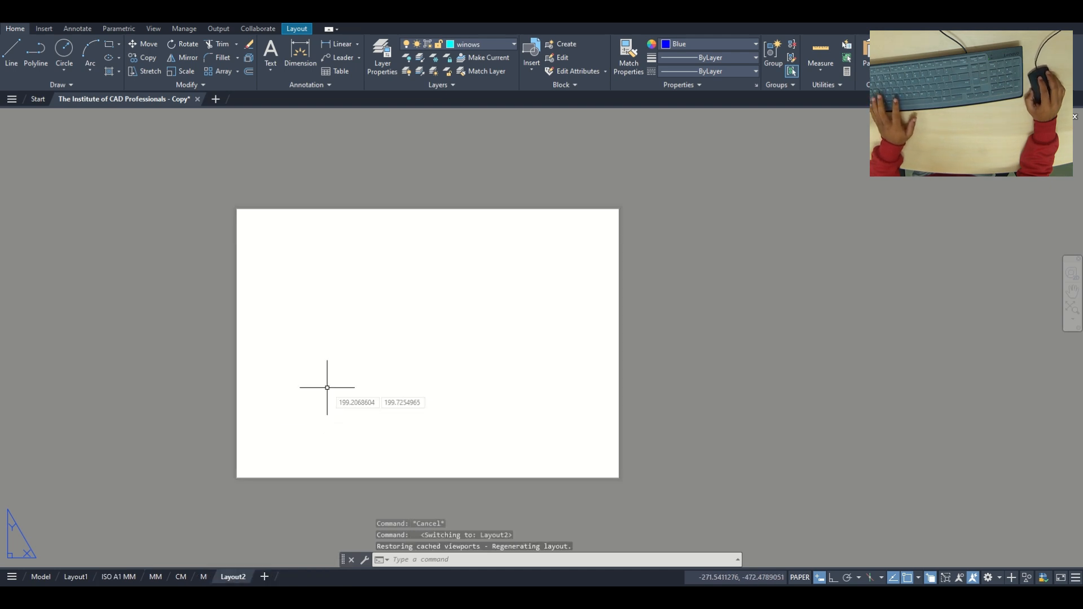
key(ctrl+v)
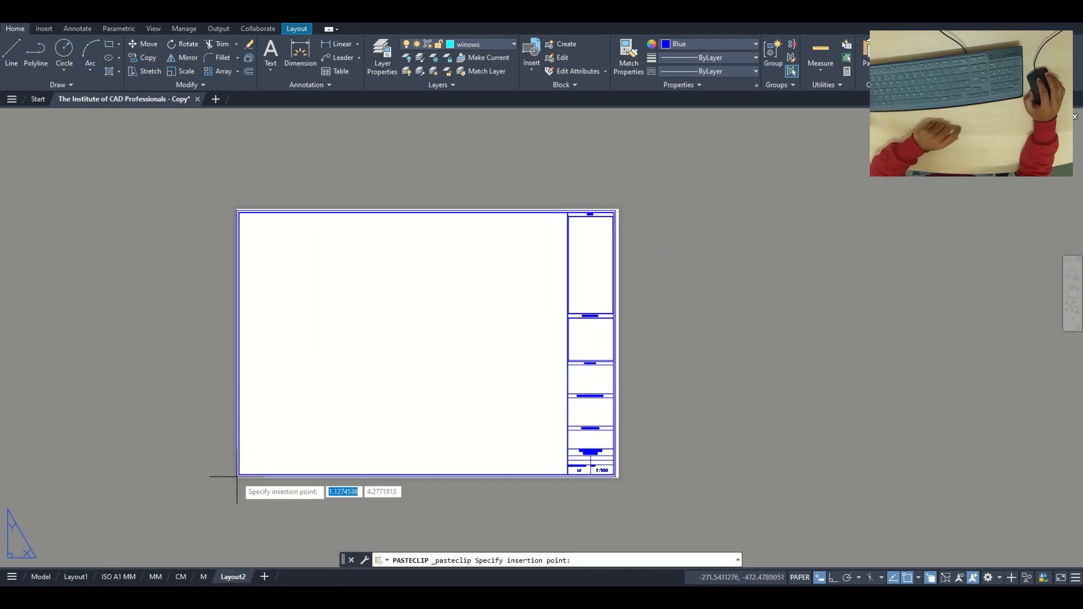
scroll(237, 473, up, 4)
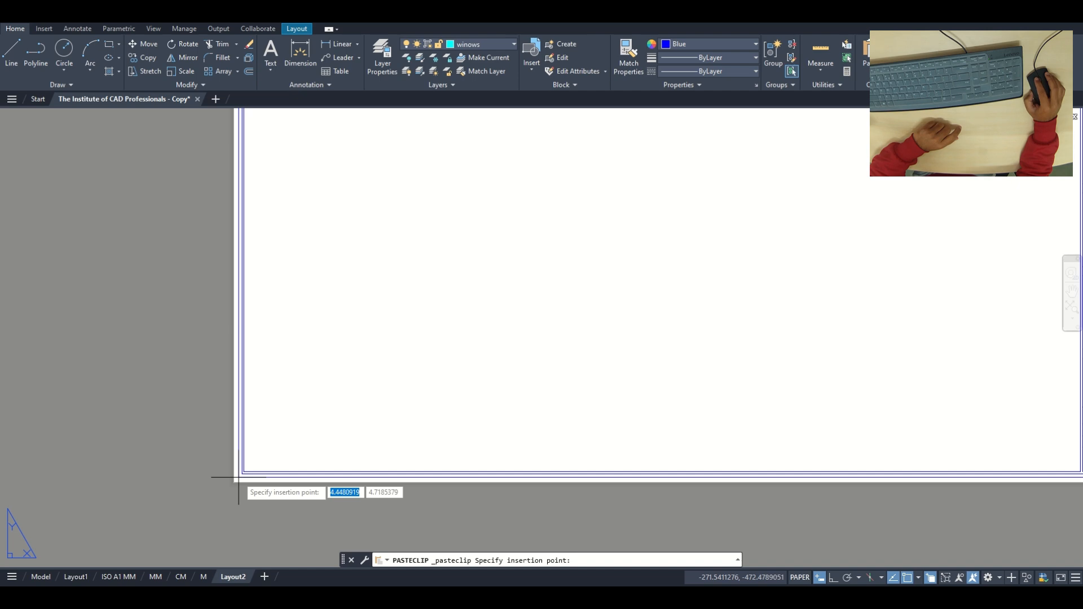
click(239, 477)
scroll(531, 339, down, 5)
middle_drag(531, 338, 374, 382)
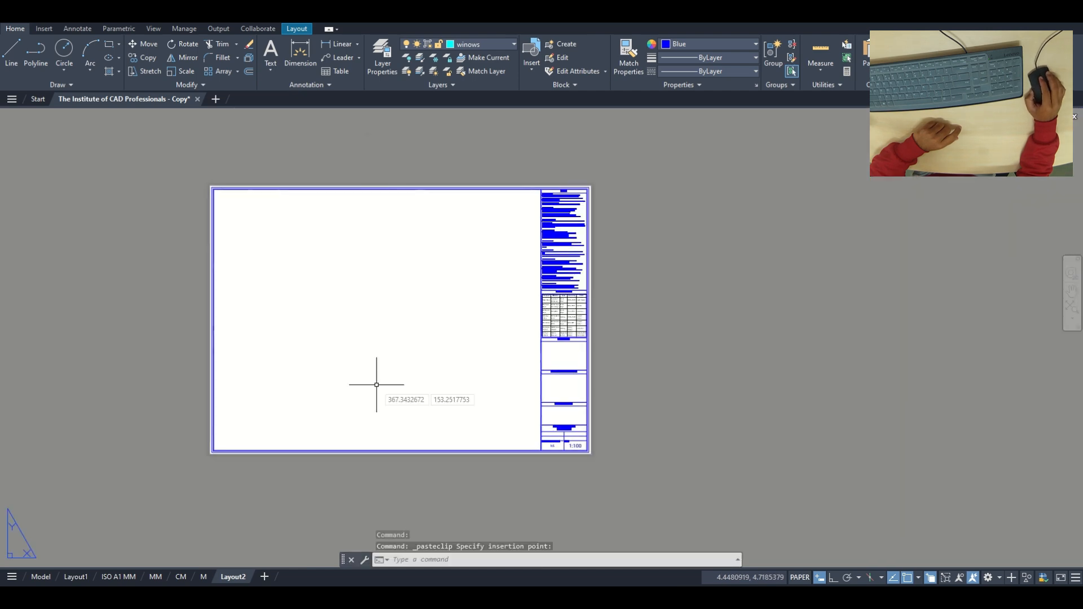
Step: Examine the notes, joinery details, project details, approval and revision sections of the pasted title block
scroll(571, 220, up, 6)
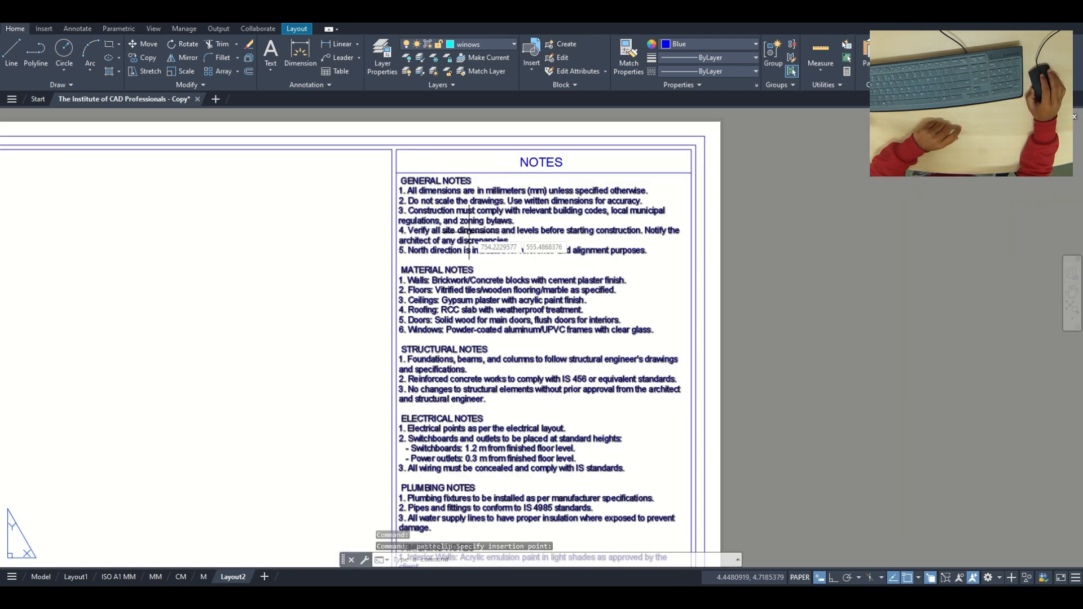
scroll(463, 451, down, 3)
scroll(463, 450, down, 2)
middle_drag(461, 439, 389, 197)
scroll(426, 391, up, 4)
middle_drag(427, 396, 440, 274)
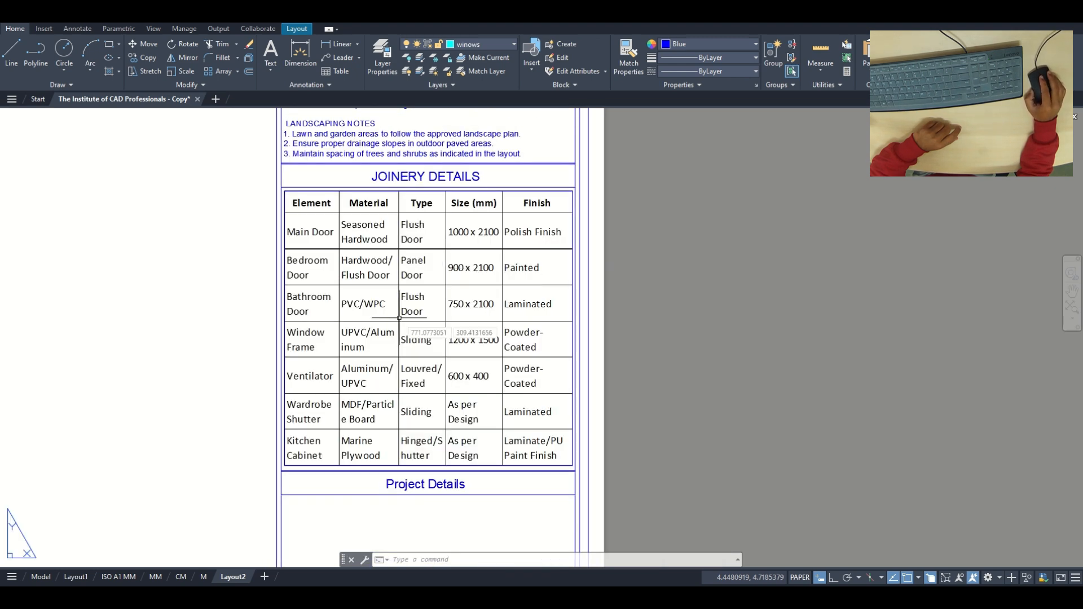
scroll(514, 476, down, 3)
middle_drag(513, 476, 554, 307)
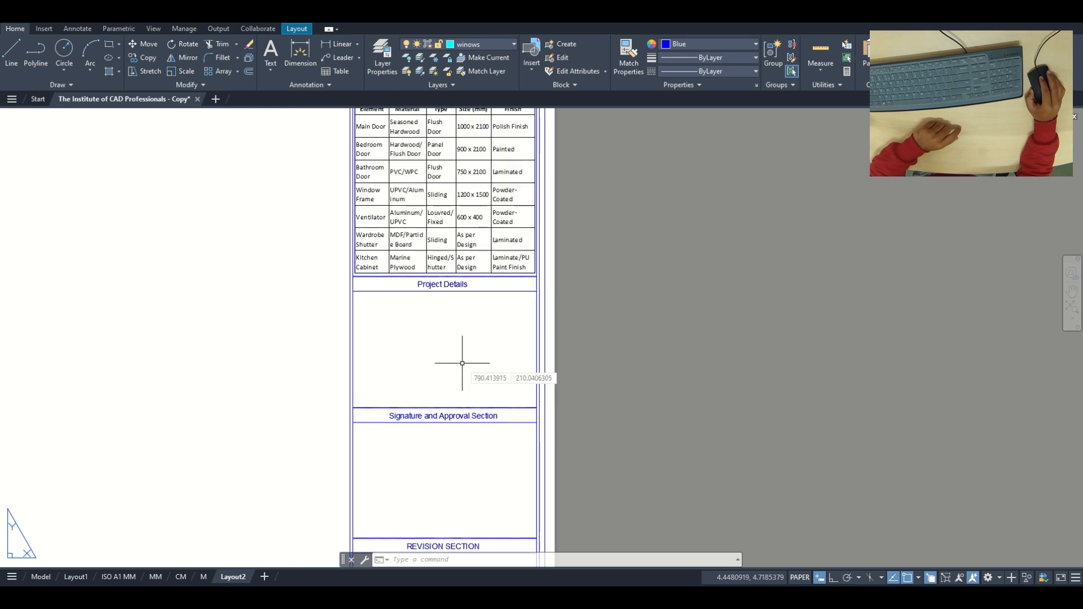
scroll(447, 370, down, 2)
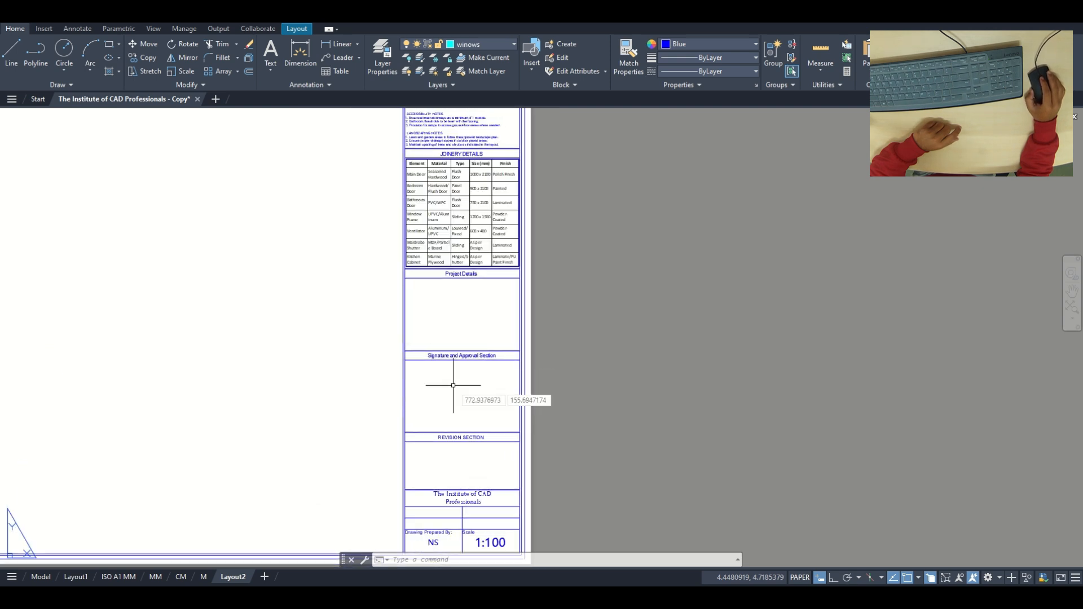
Step: Replace the 1:100 scale text in the title block with XX
scroll(449, 382, up, 2)
middle_drag(452, 383, 467, 350)
scroll(467, 350, down, 2)
middle_drag(458, 420, 473, 333)
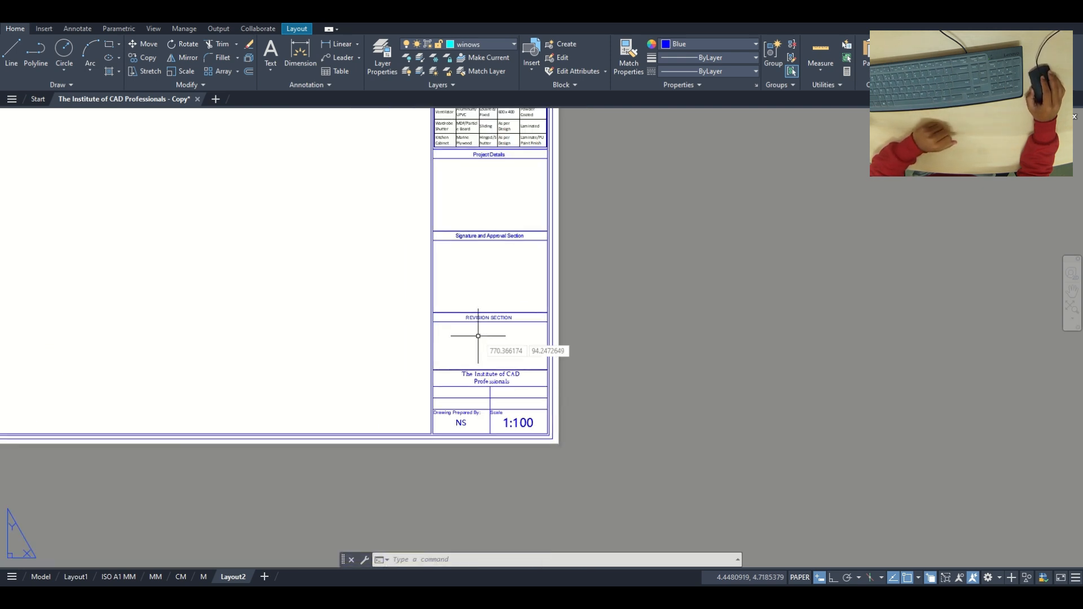
scroll(520, 367, up, 4)
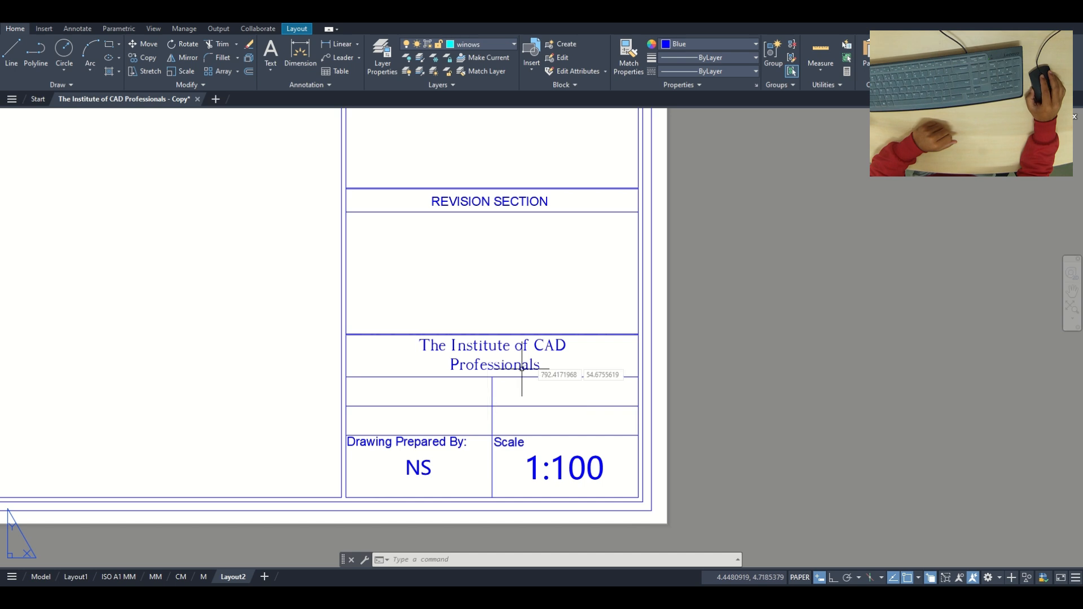
double_click(565, 467)
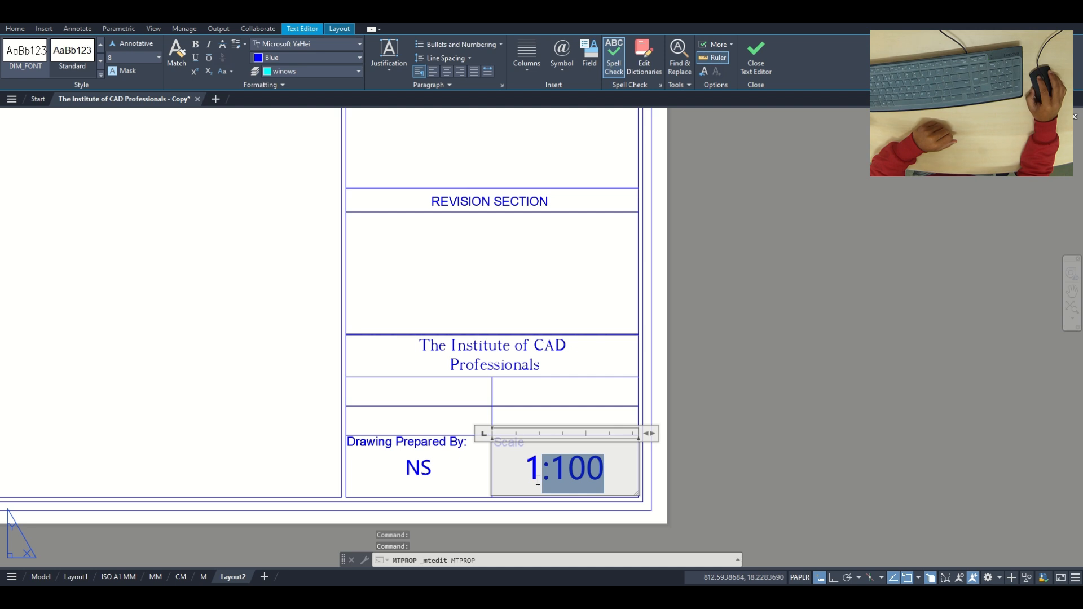
key(BackSpace)
key(BackSpace)
text(X)
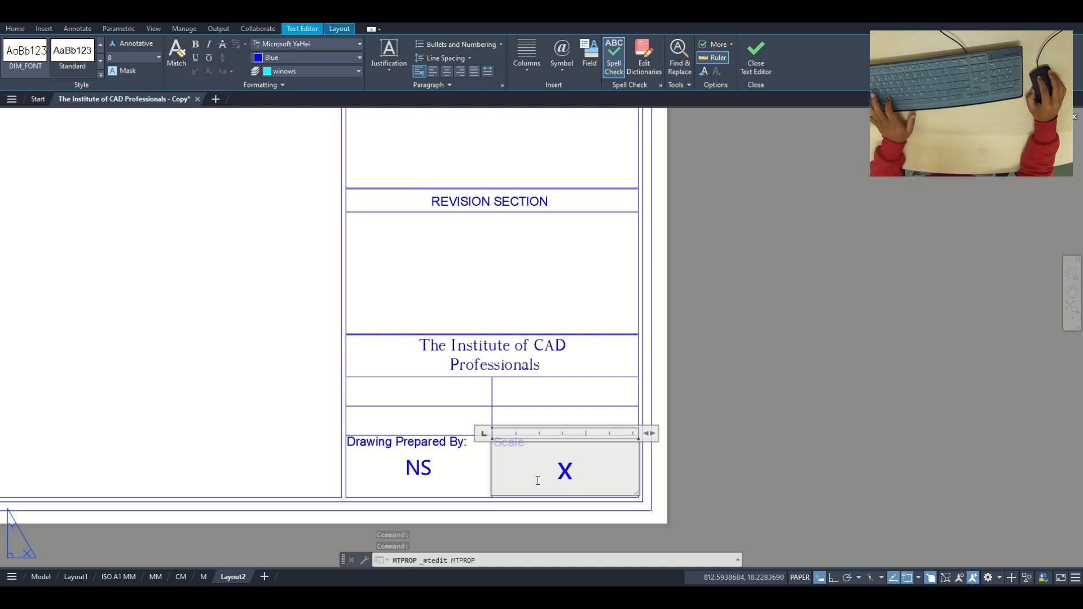
text(X)
click(771, 448)
Step: View the full sheet, check the floor plans in model space, and return to Layout2
scroll(500, 429, down, 4)
middle_drag(505, 427, 597, 493)
scroll(181, 354, down, 3)
middle_drag(181, 353, 430, 413)
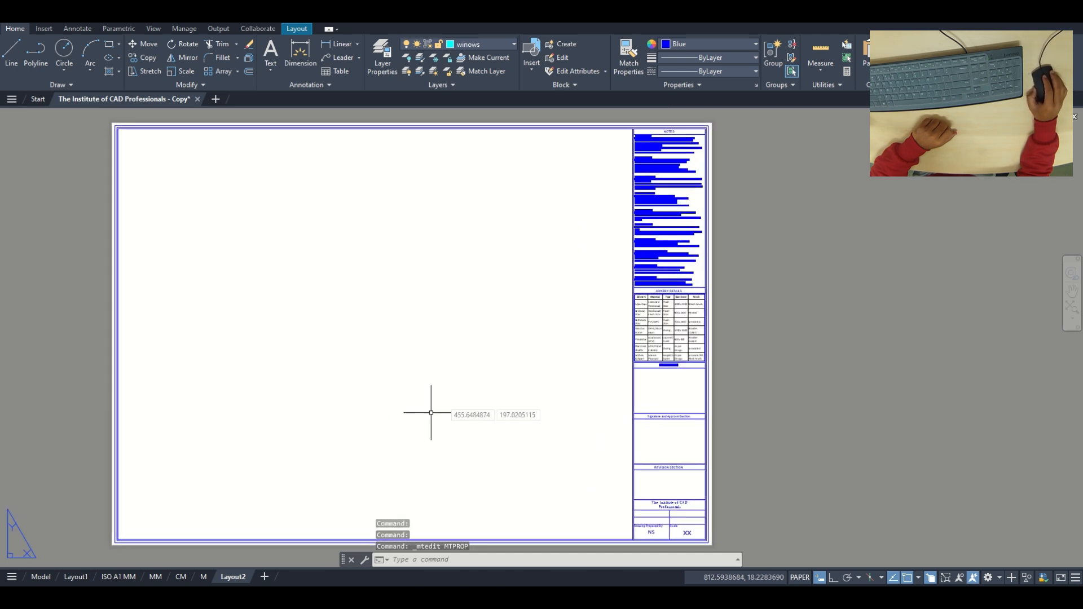
middle_drag(355, 351, 368, 344)
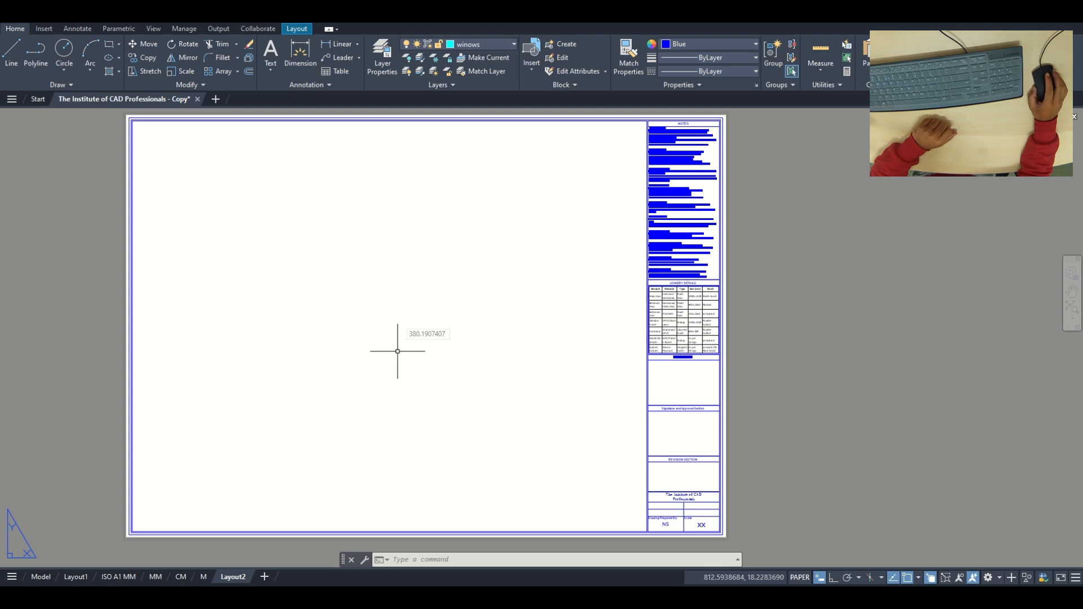
click(41, 576)
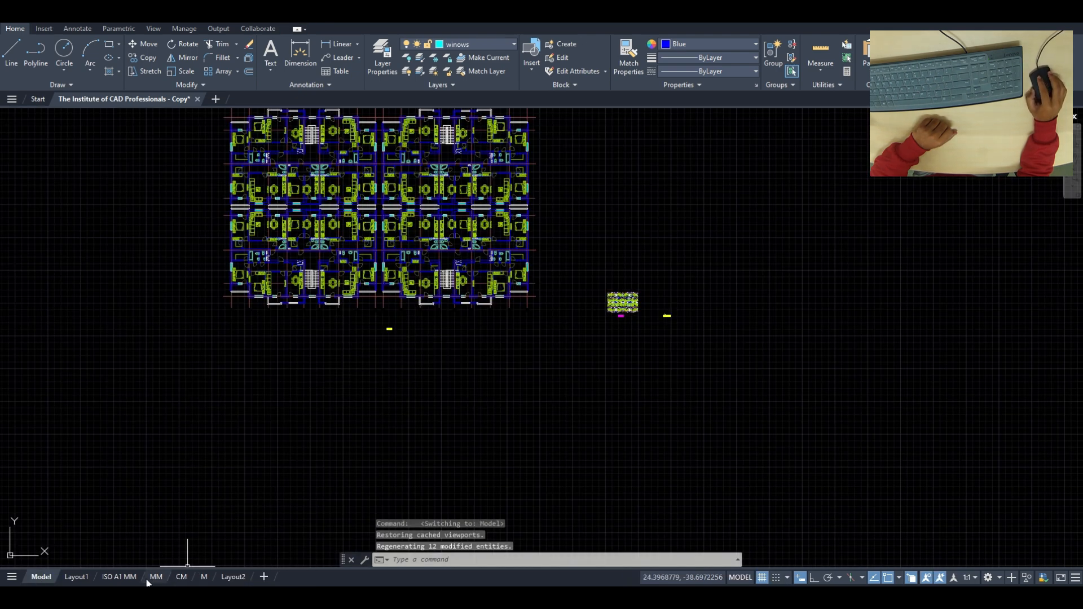
click(237, 578)
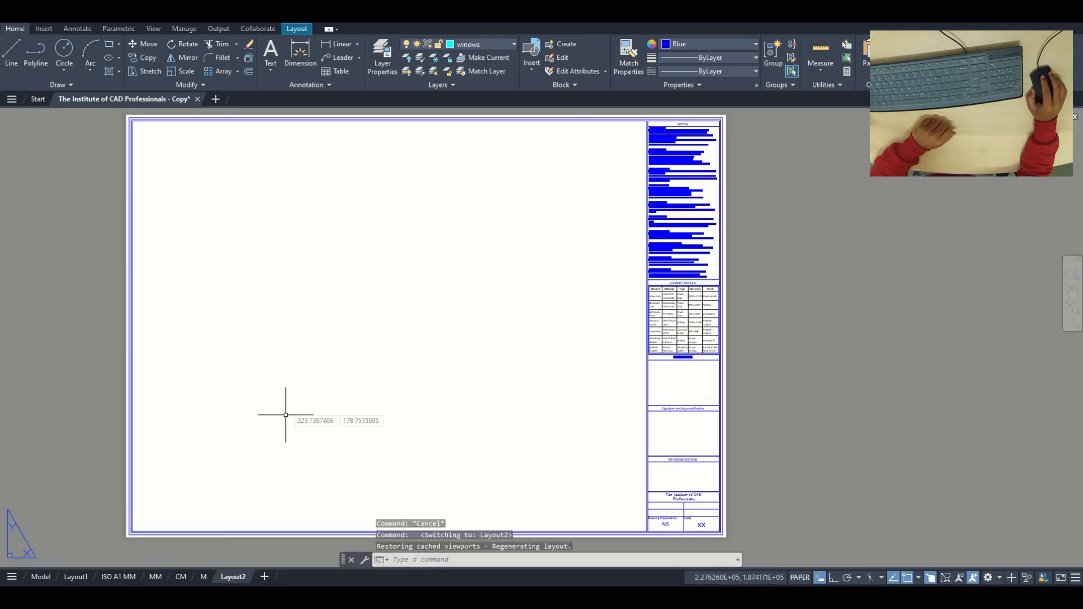
middle_drag(290, 376, 298, 374)
Step: Create a rectangular viewport with MVIEW spanning the inner border's upper-left corner to its lower-right corner beside the title block
text(MV)
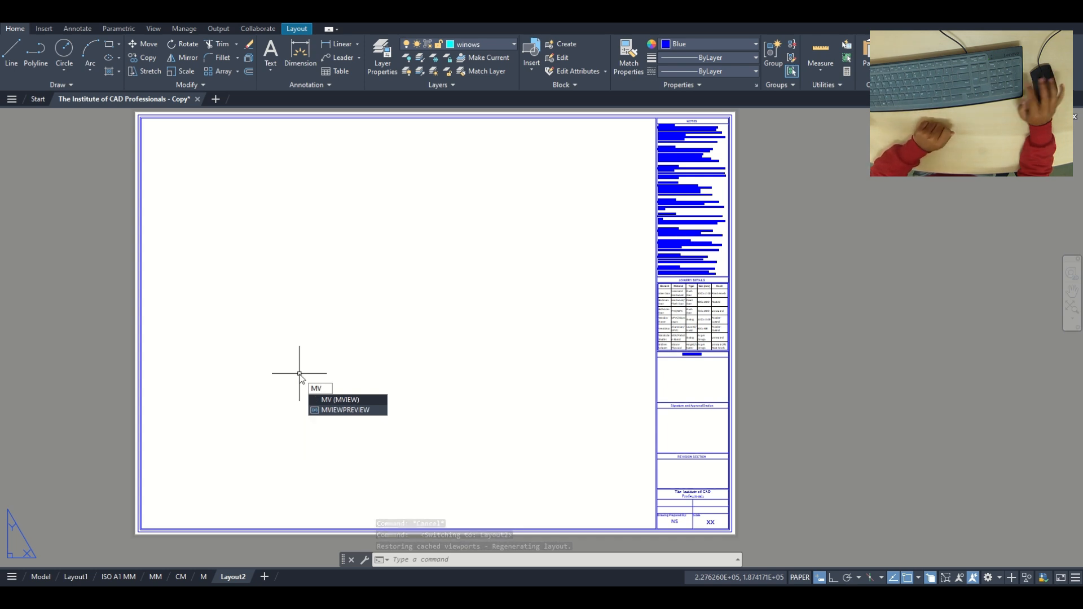
key(Return)
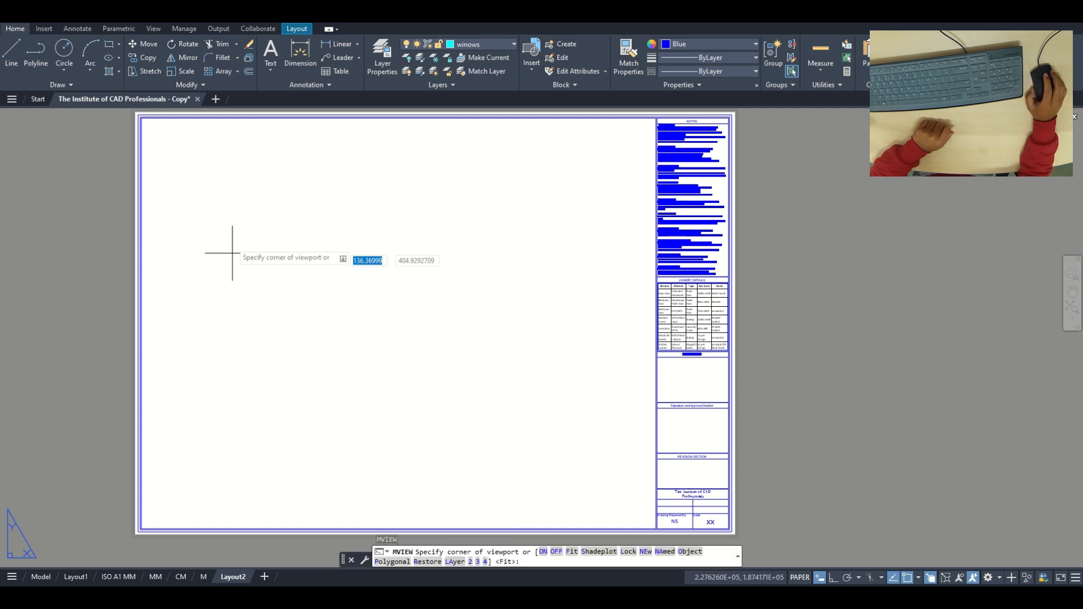
scroll(144, 123, up, 6)
scroll(126, 208, up, 3)
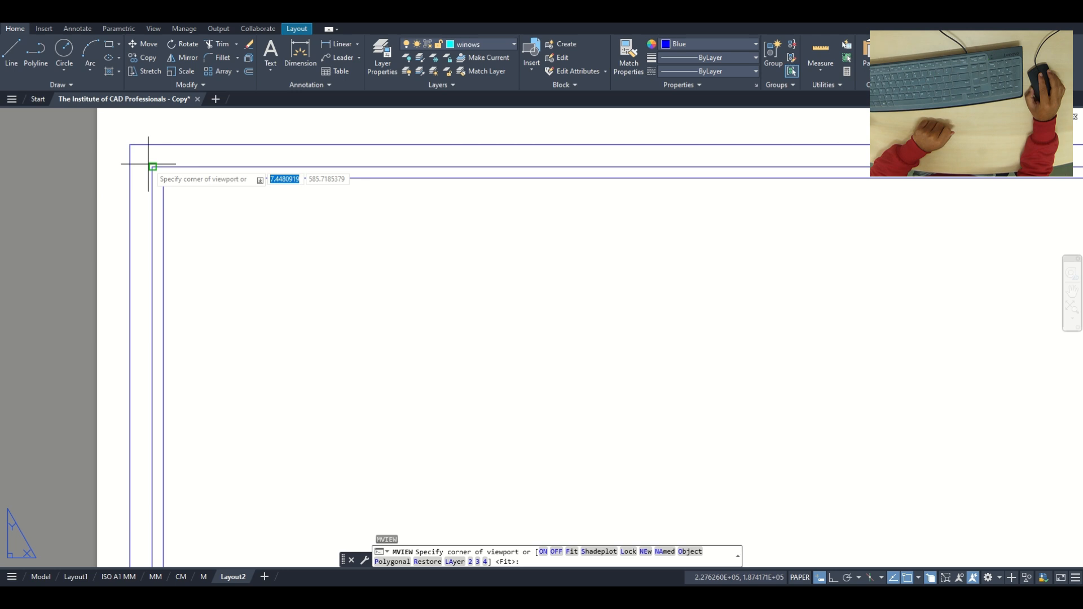
click(163, 178)
scroll(363, 327, down, 8)
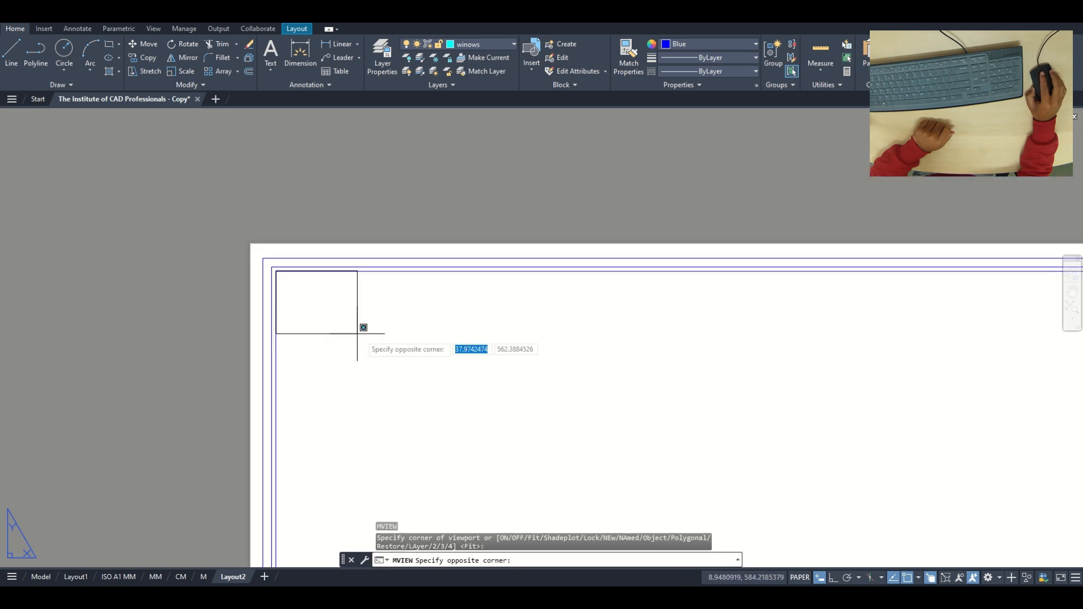
middle_drag(410, 308, 314, 219)
scroll(559, 423, up, 10)
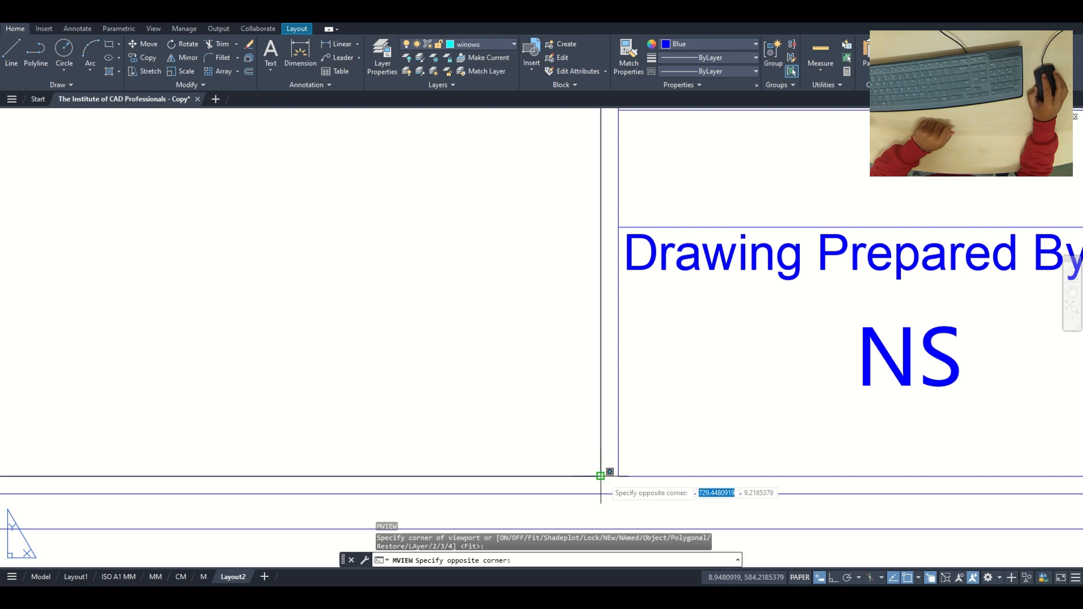
click(600, 476)
Step: Examine the mm, cm and metre floor plans and their labels shown through the new viewport
scroll(527, 430, down, 15)
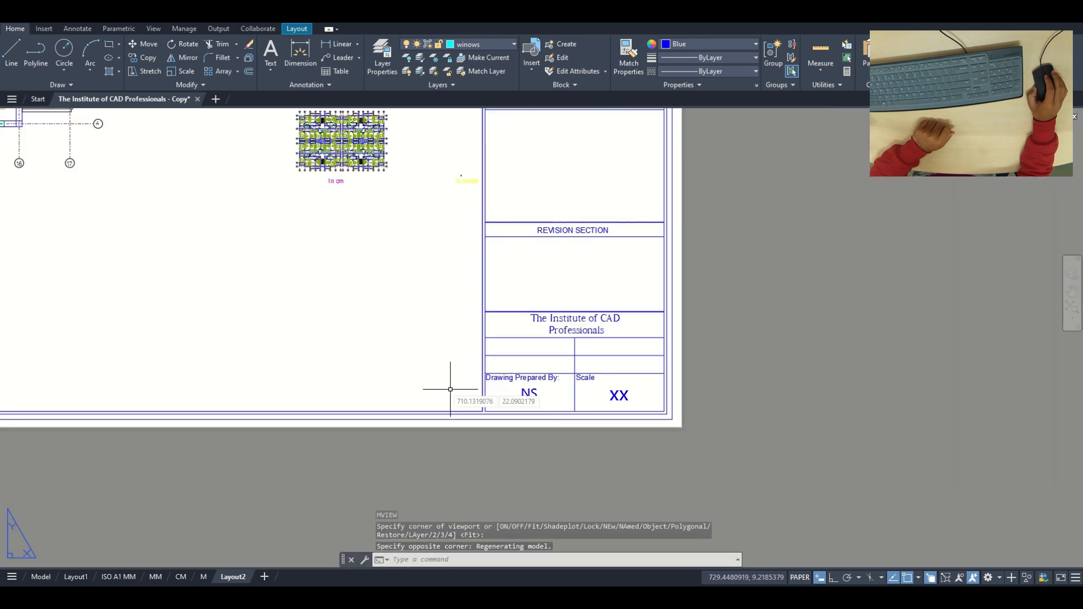
middle_drag(290, 322, 380, 395)
scroll(393, 406, down, 3)
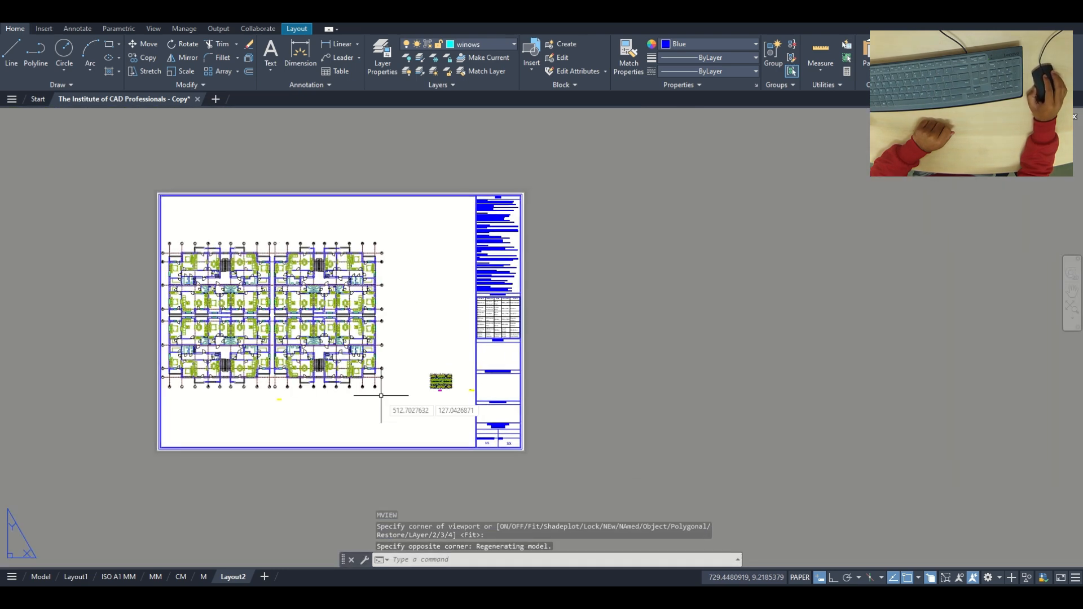
scroll(293, 411, up, 12)
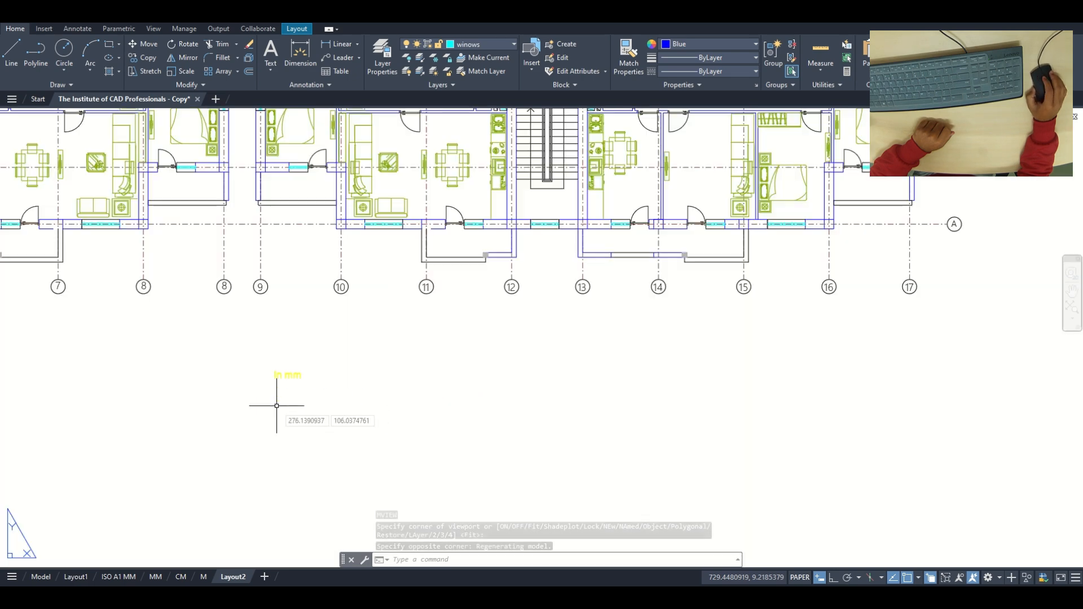
scroll(286, 411, down, 2)
scroll(290, 394, down, 10)
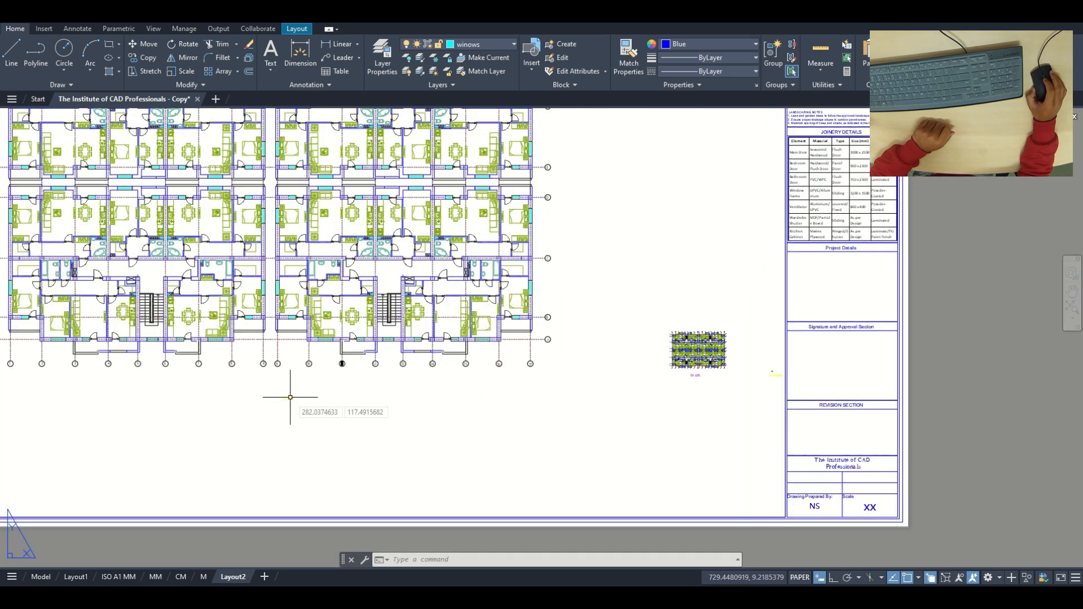
middle_drag(454, 406, 214, 406)
scroll(447, 358, up, 9)
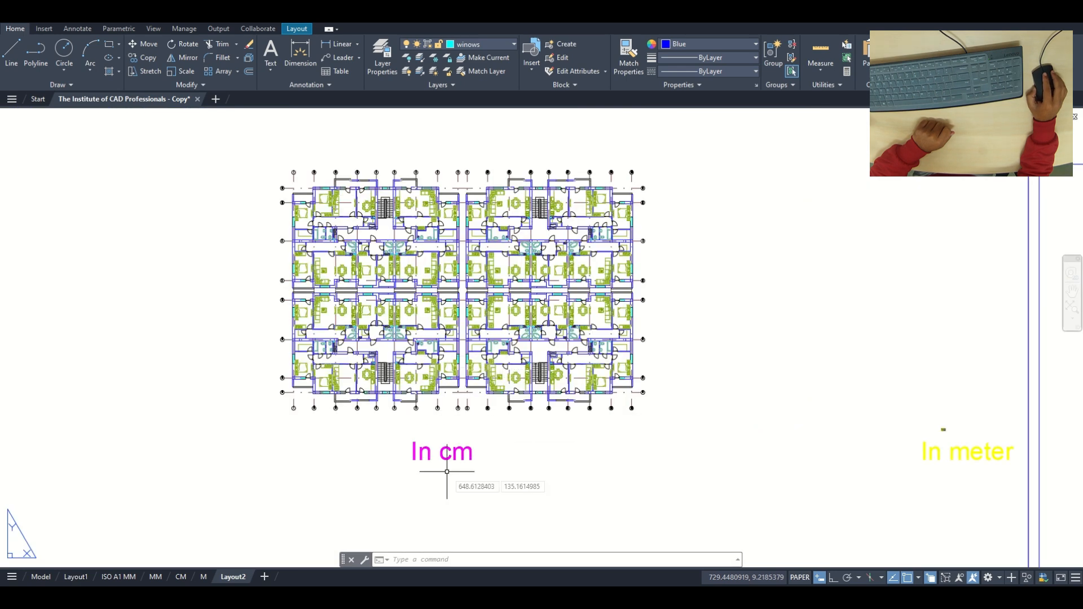
scroll(438, 463, down, 4)
scroll(520, 443, up, 5)
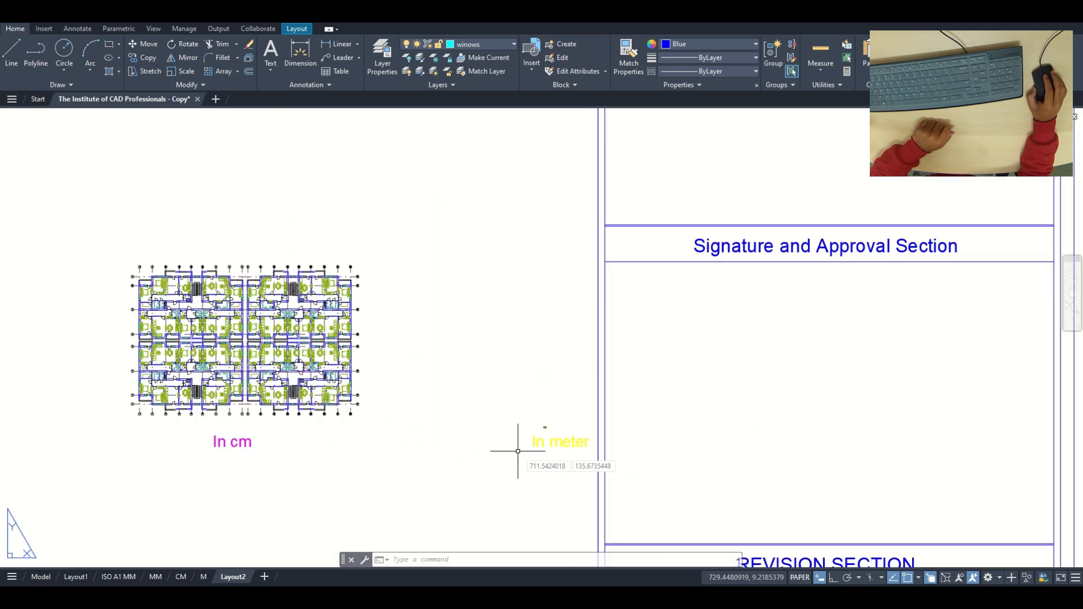
scroll(525, 451, down, 9)
scroll(525, 451, up, 6)
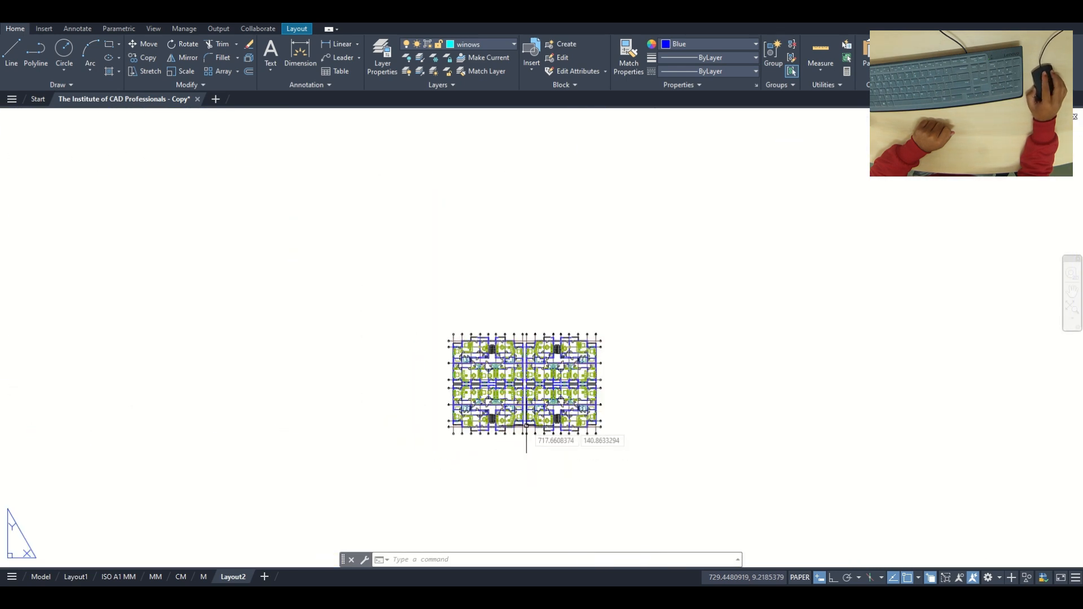
scroll(527, 427, up, 4)
scroll(536, 426, down, 5)
scroll(474, 434, up, 4)
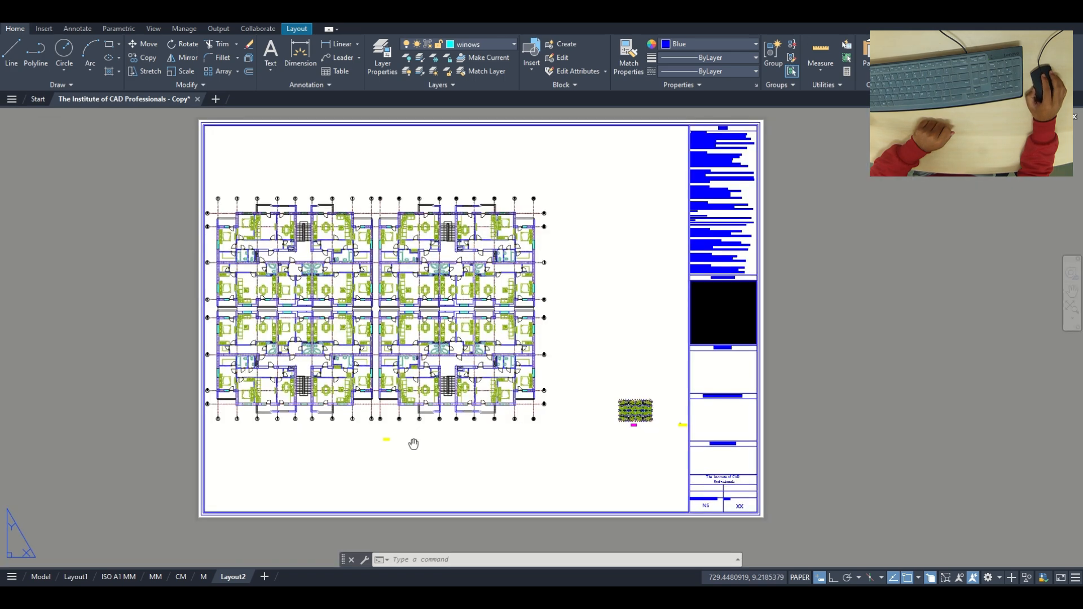
scroll(414, 444, up, 5)
scroll(305, 389, up, 3)
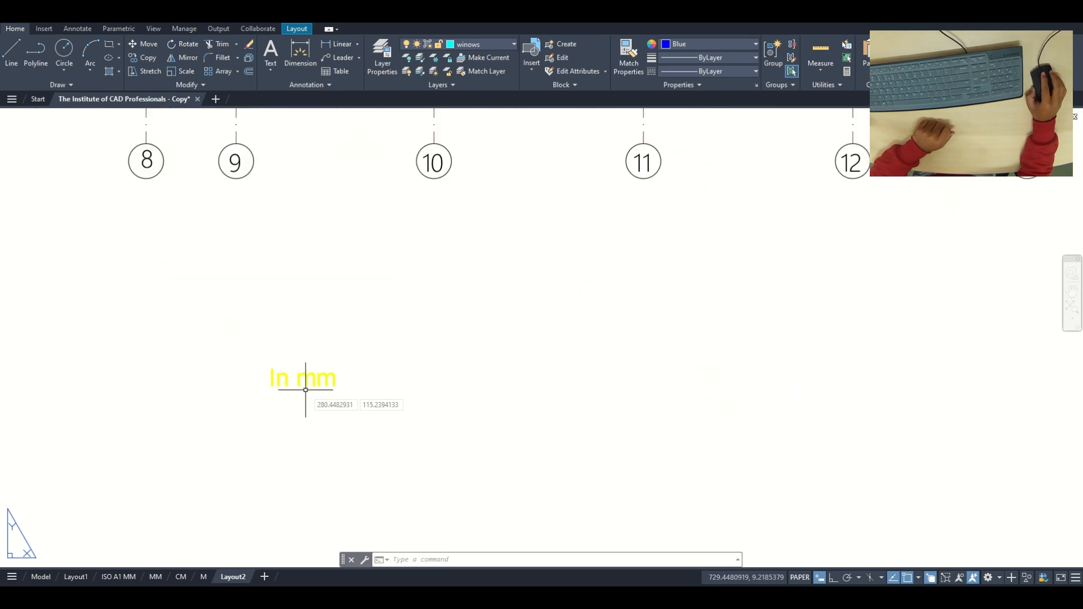
scroll(305, 389, down, 7)
scroll(337, 397, up, 3)
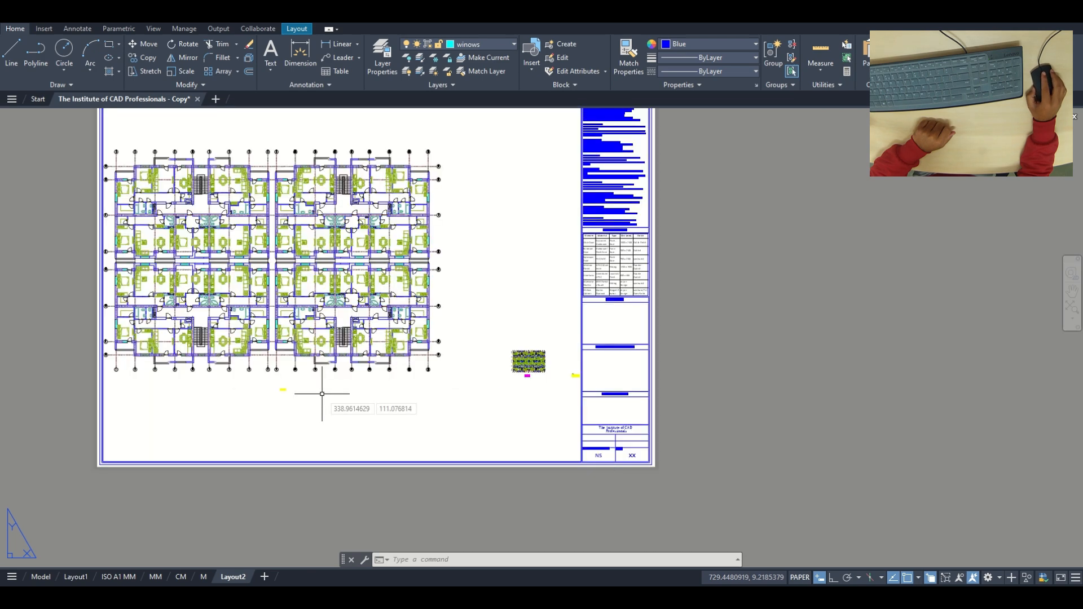
scroll(620, 429, down, 2)
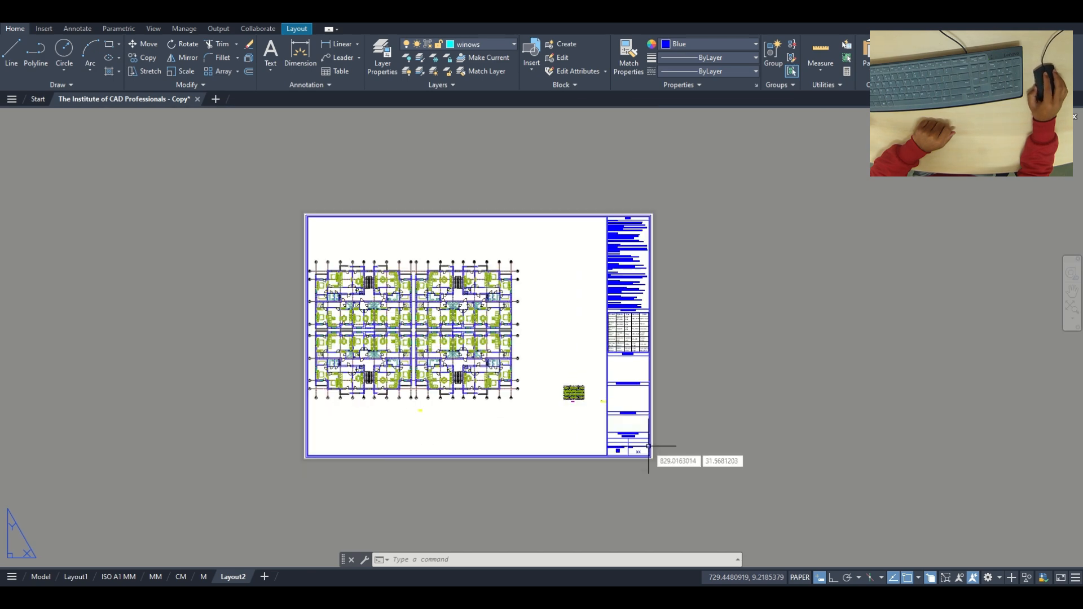
middle_drag(608, 439, 621, 405)
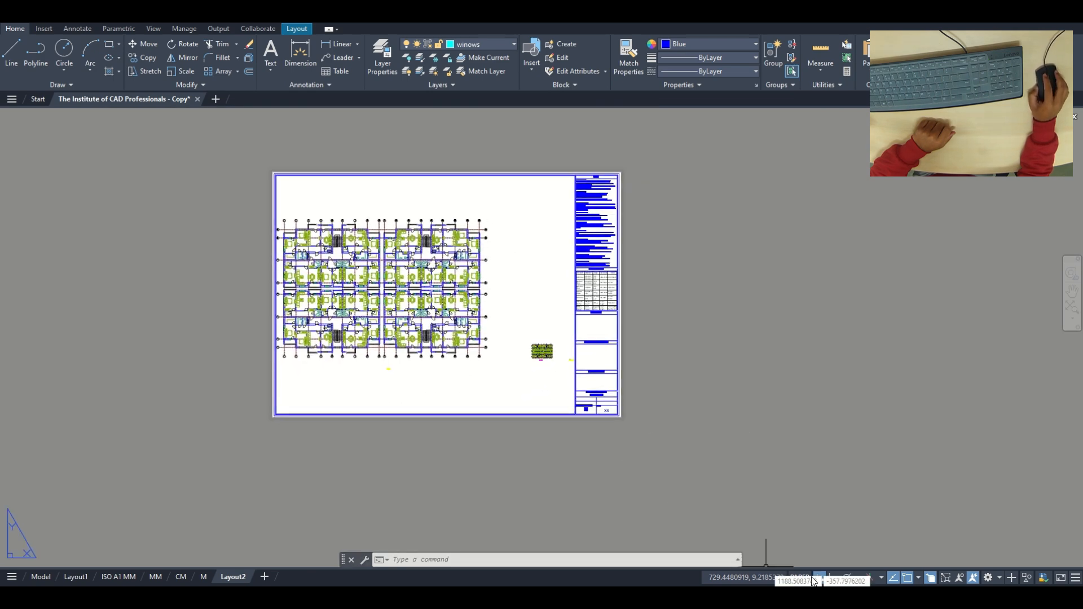
Step: Enter model space inside the viewport, return to paper space, and look over the sheet
click(805, 578)
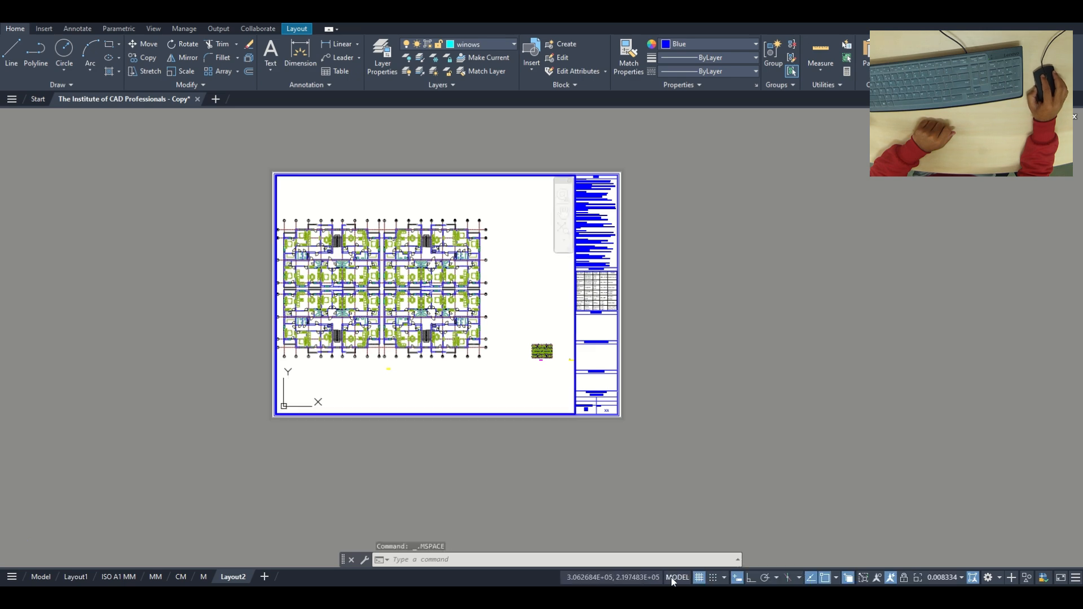
click(675, 577)
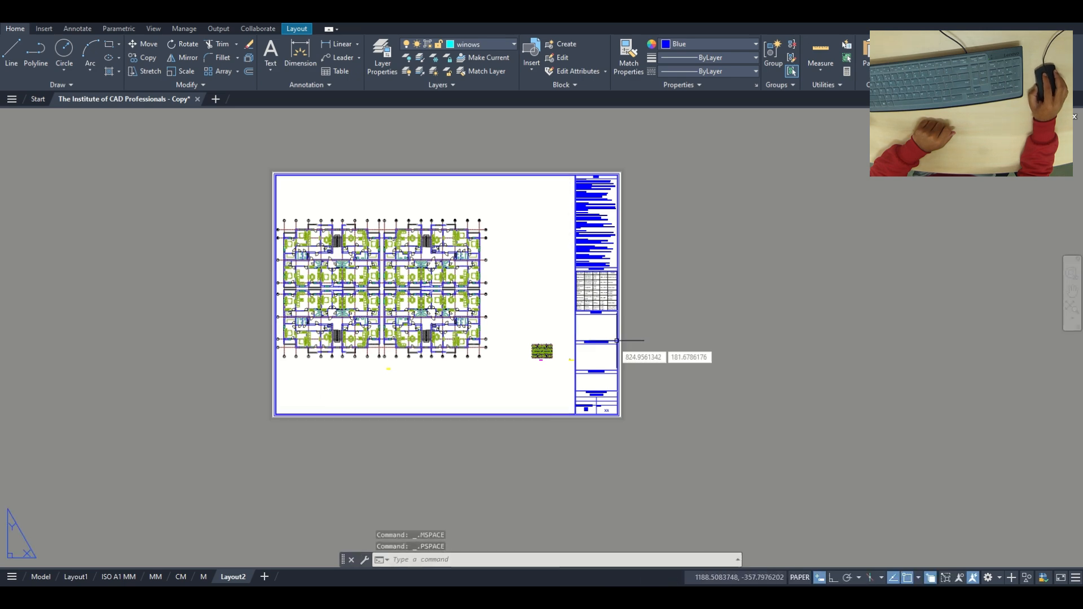
middle_drag(588, 361, 529, 373)
scroll(452, 327, up, 2)
scroll(601, 387, down, 2)
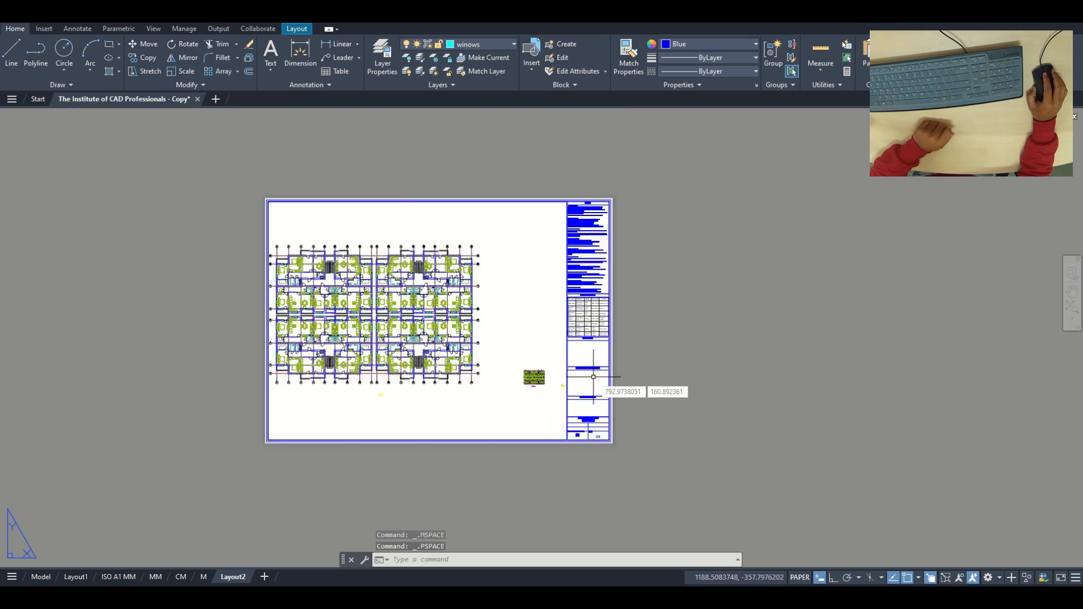
scroll(651, 390, up, 2)
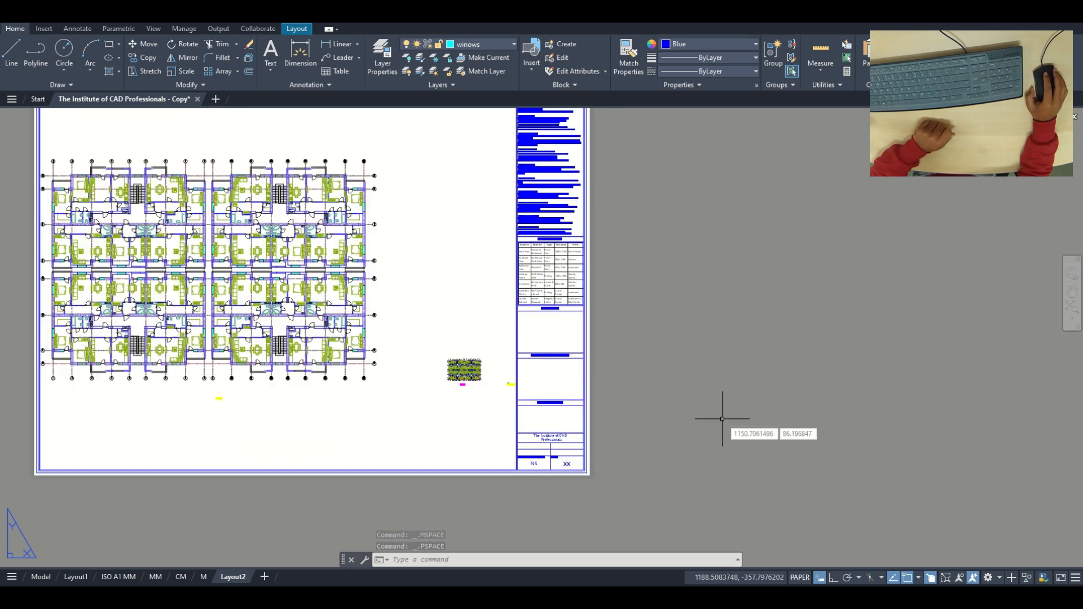
Step: Shift the mm floor plan toward the middle of the viewport through its model space and return to paper space
click(803, 578)
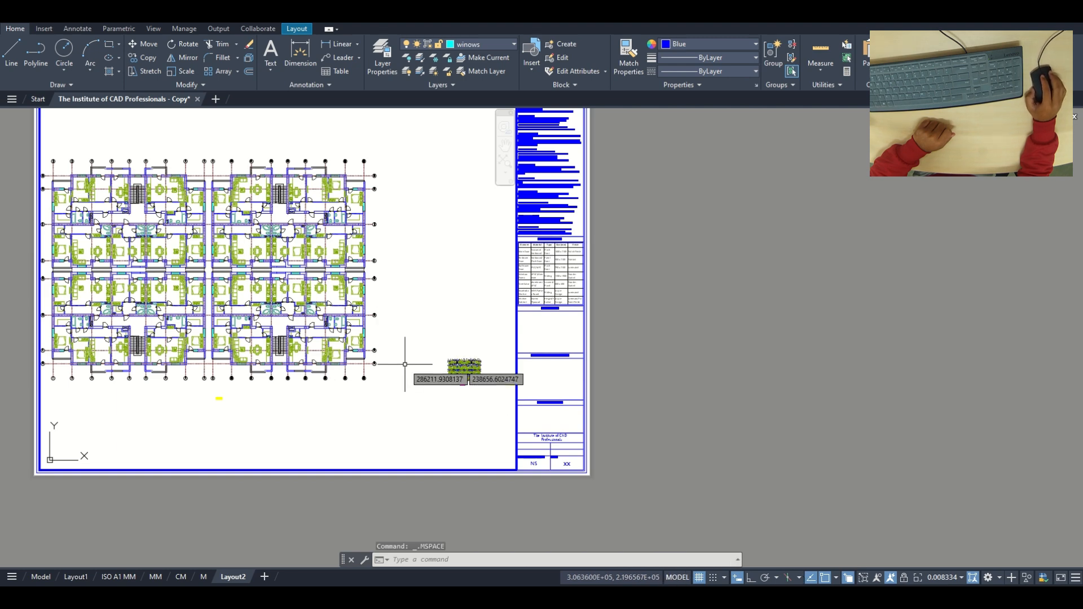
mouse_move(333, 395)
middle_down()
mouse_move(401, 406)
mouse_move(391, 408)
middle_up()
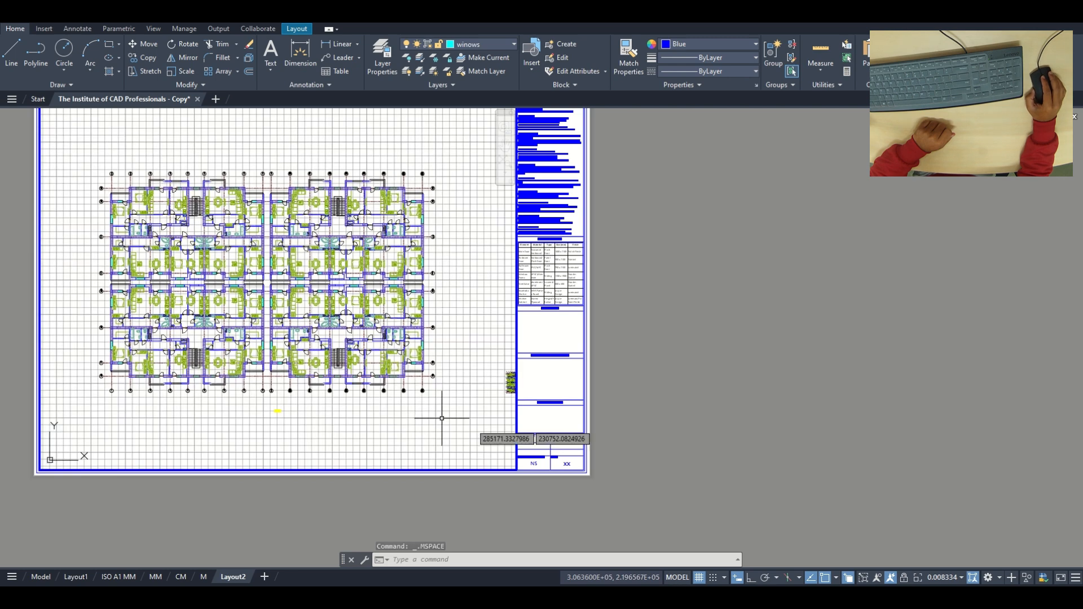
click(678, 577)
Step: Clear the empty selection window outside the sheet and reactivate model space inside the viewport
scroll(537, 383, down, 4)
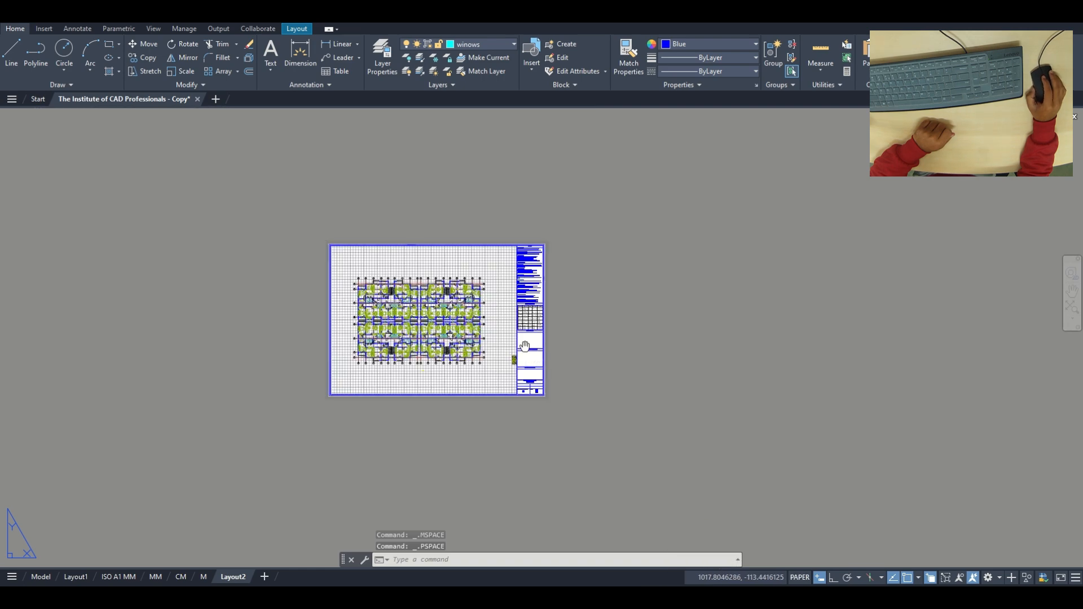
scroll(553, 367, up, 4)
scroll(555, 368, down, 2)
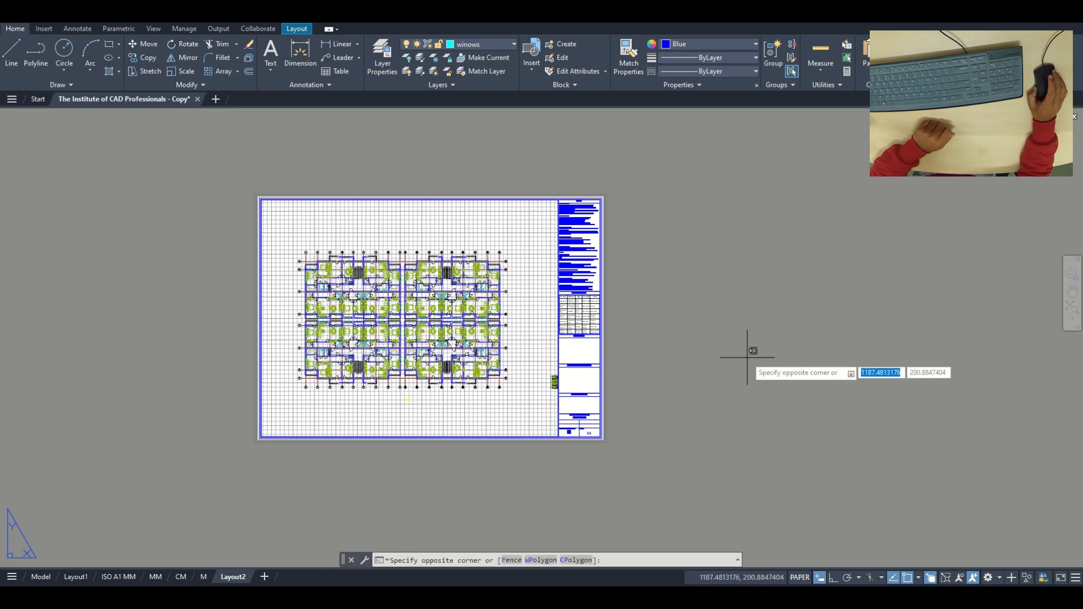
click(727, 430)
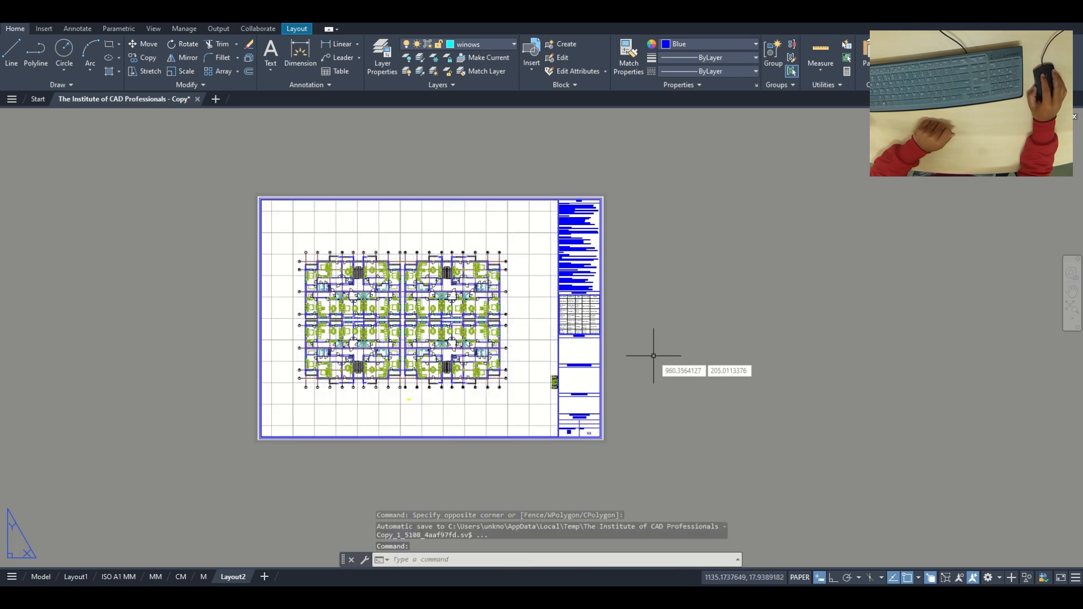
double_click(538, 357)
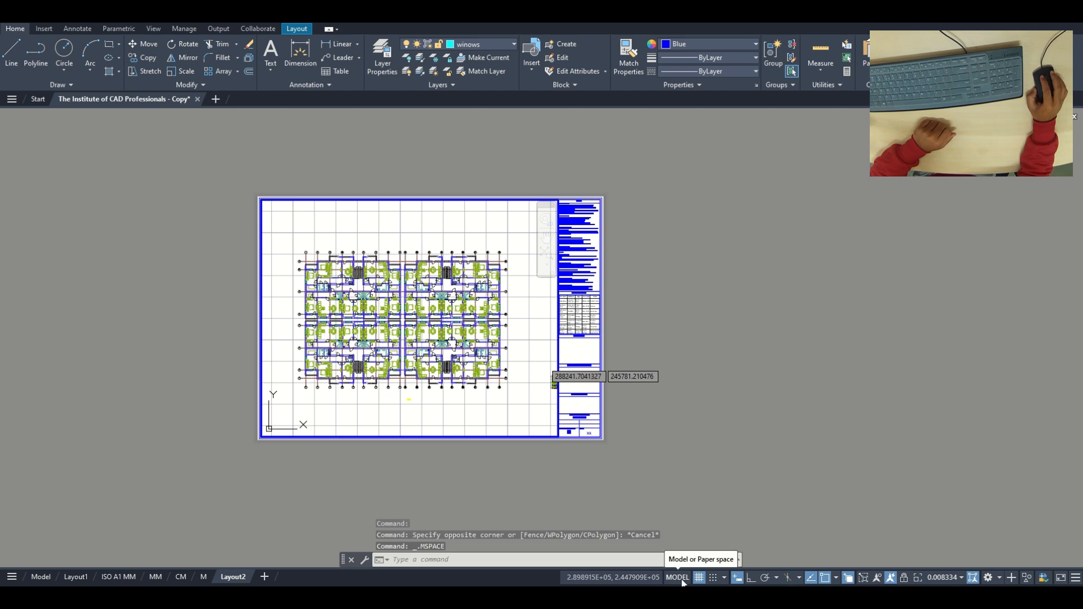
Step: Set the viewport scale to 1:100 with its model space active
click(682, 579)
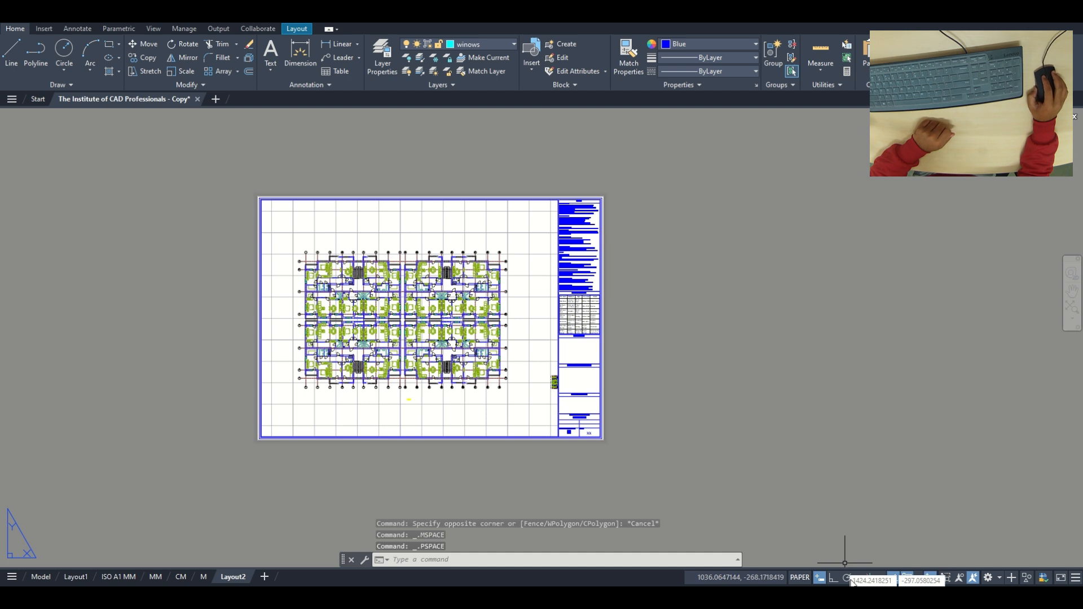
click(805, 580)
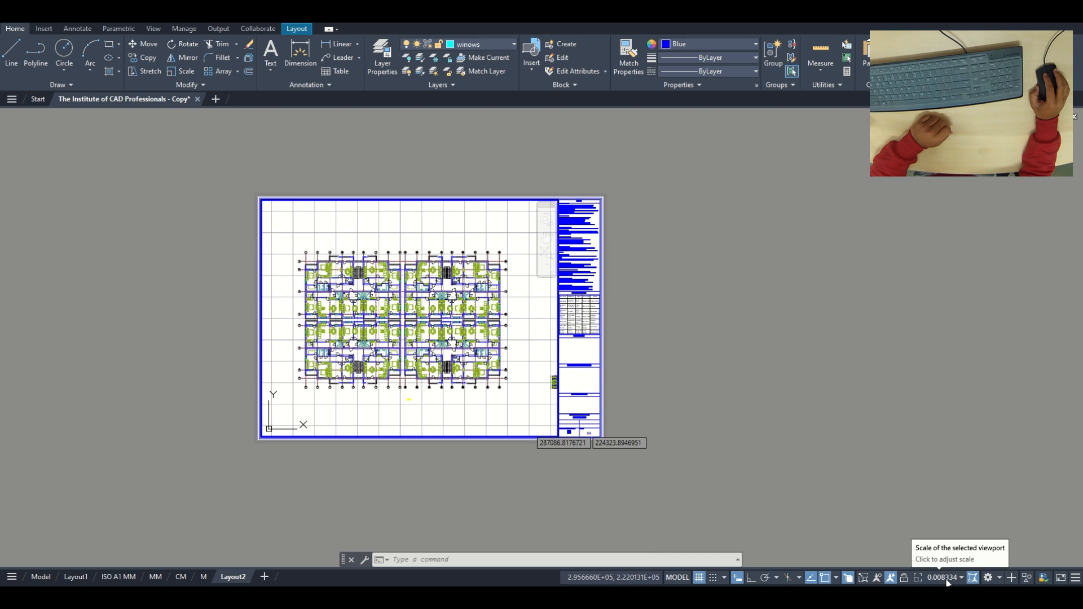
click(947, 577)
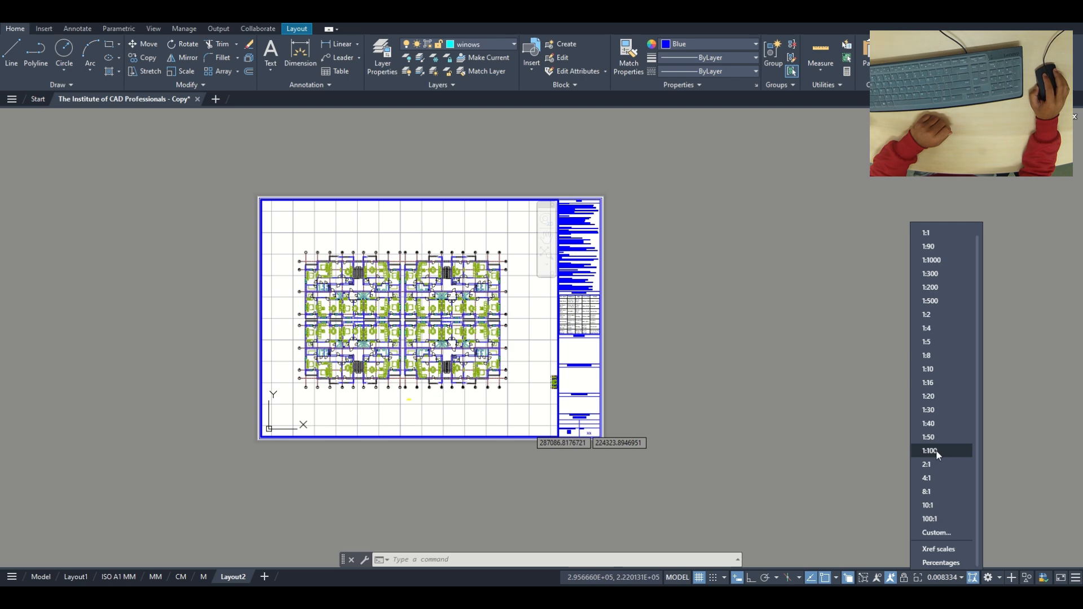
click(938, 450)
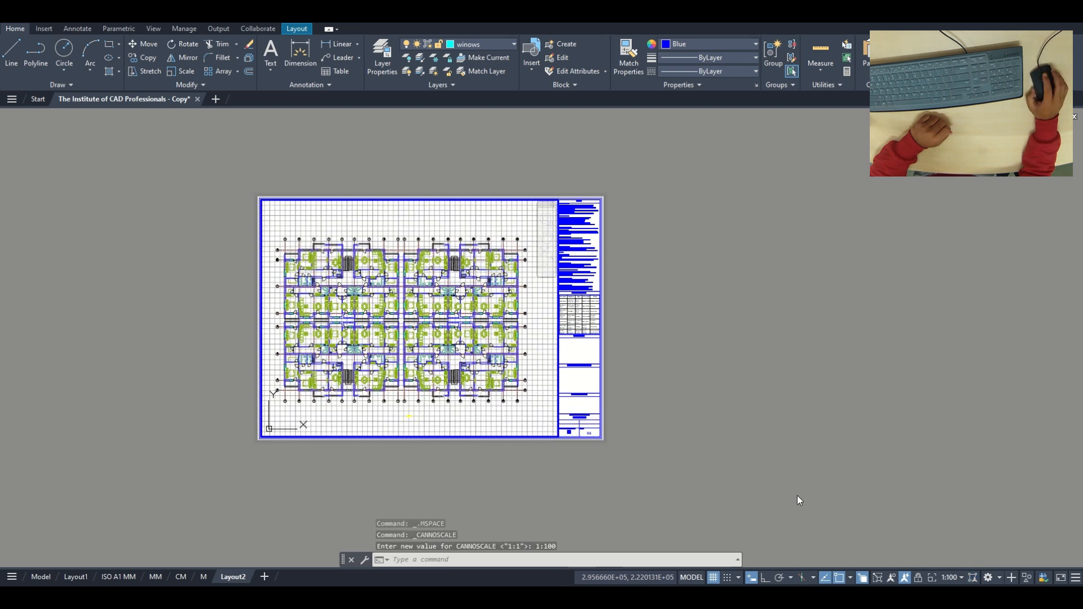
Step: Add a custom drawing scale named 1:85, with 1 paper unit equal to 85 drawing units, to the scale list
click(950, 576)
scroll(959, 508, down, 1)
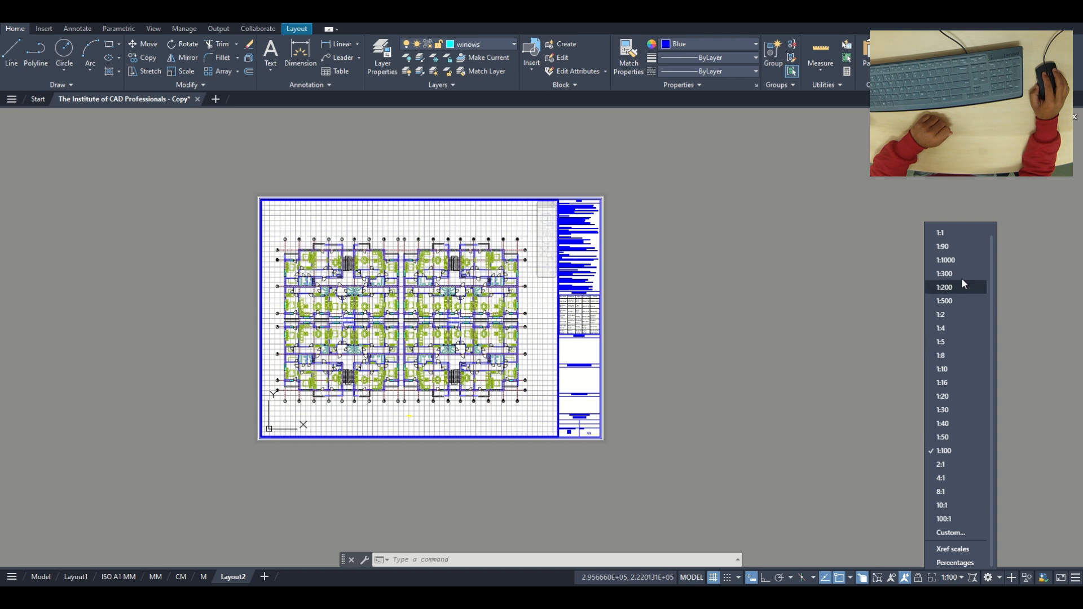
click(960, 537)
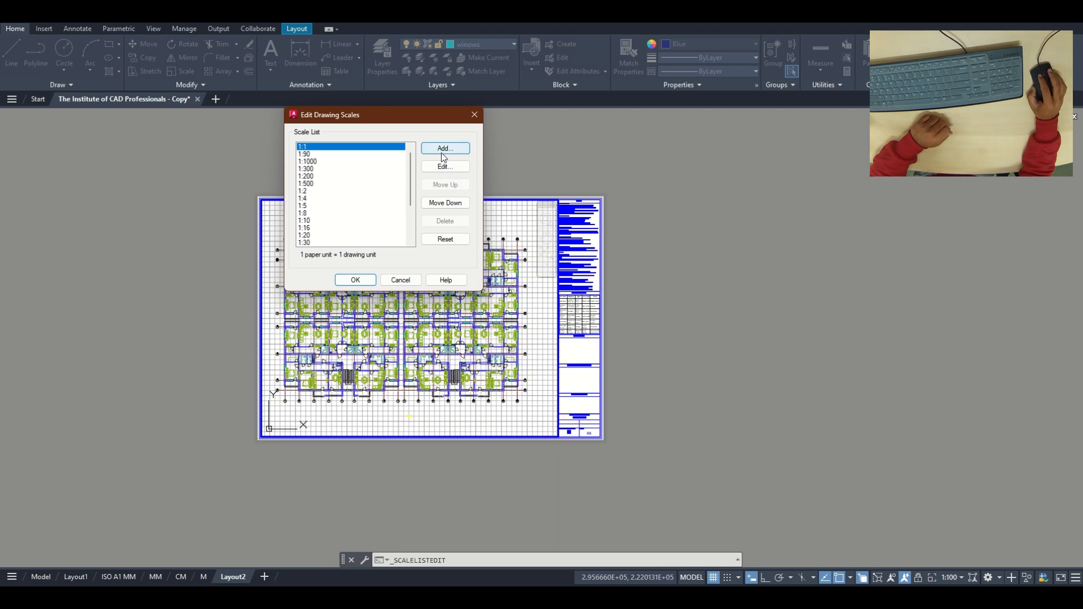
click(441, 150)
text(1)
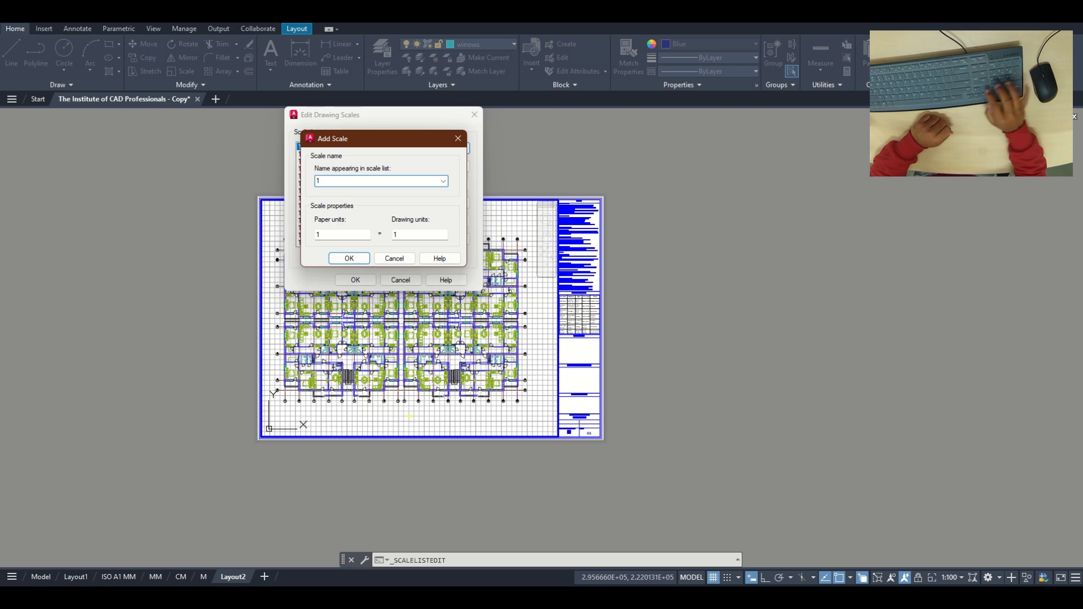
text(:85)
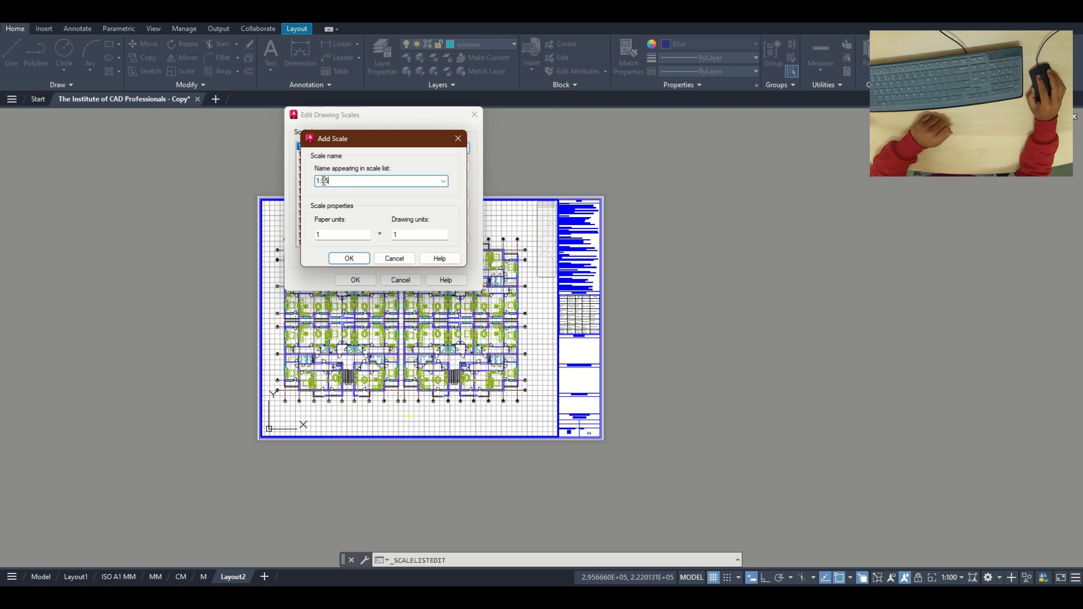
double_click(394, 231)
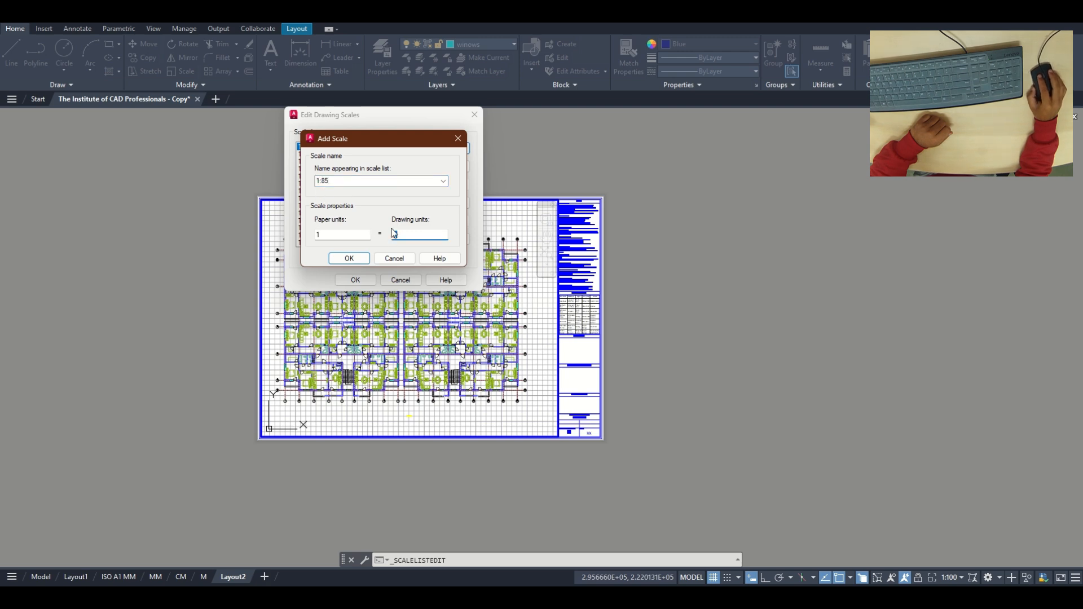
text(85)
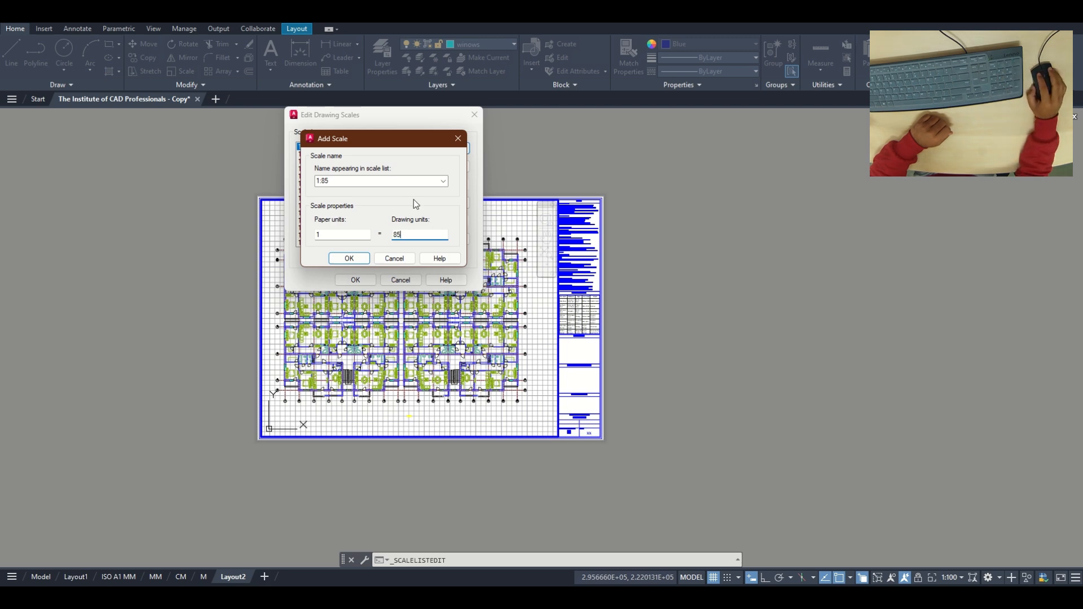
double_click(395, 235)
double_click(316, 236)
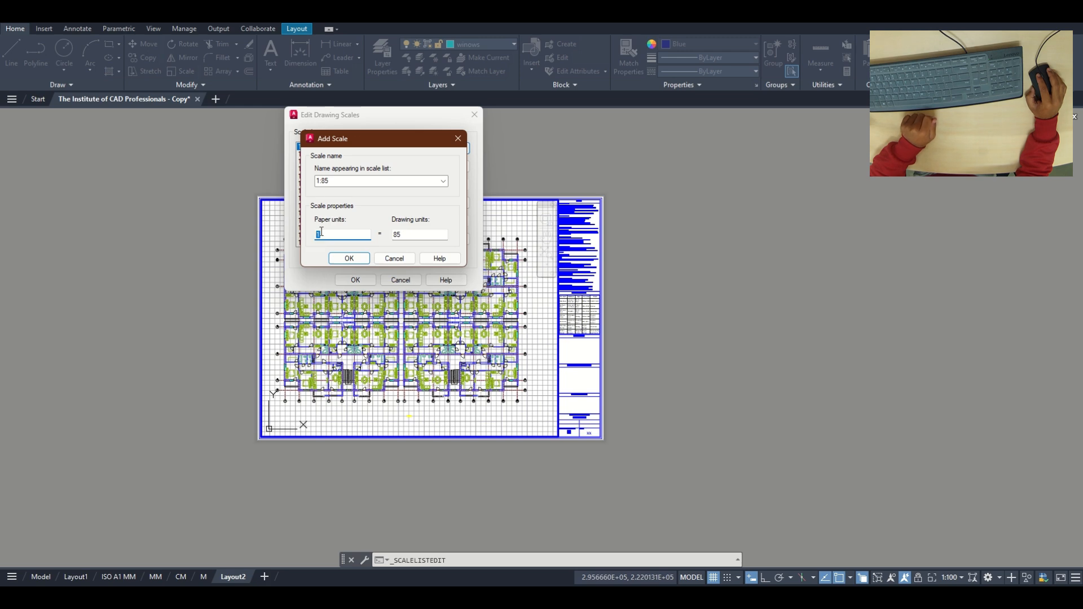
click(350, 260)
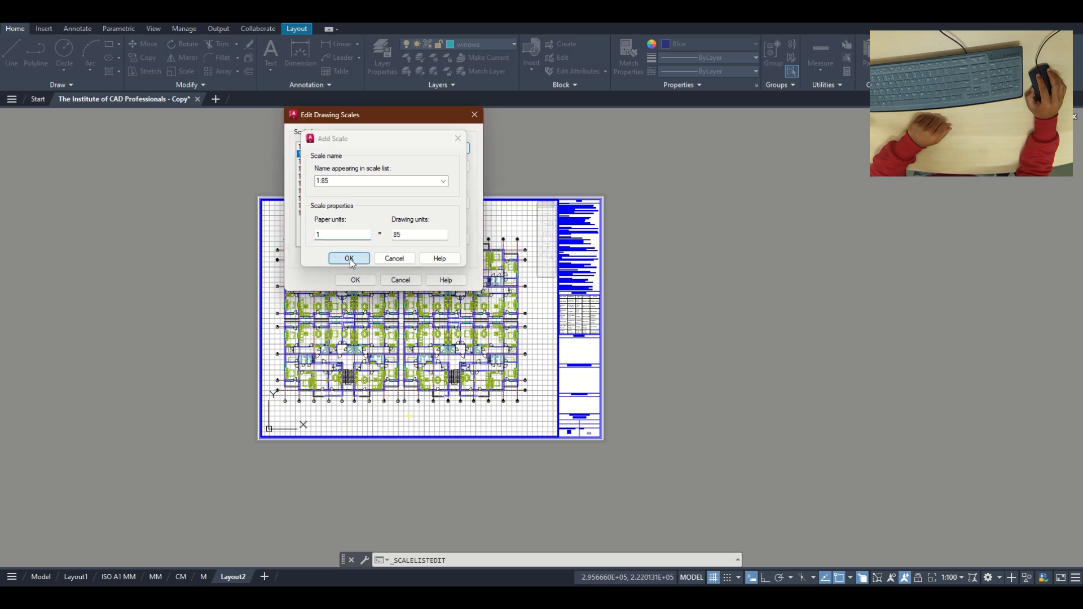
click(363, 284)
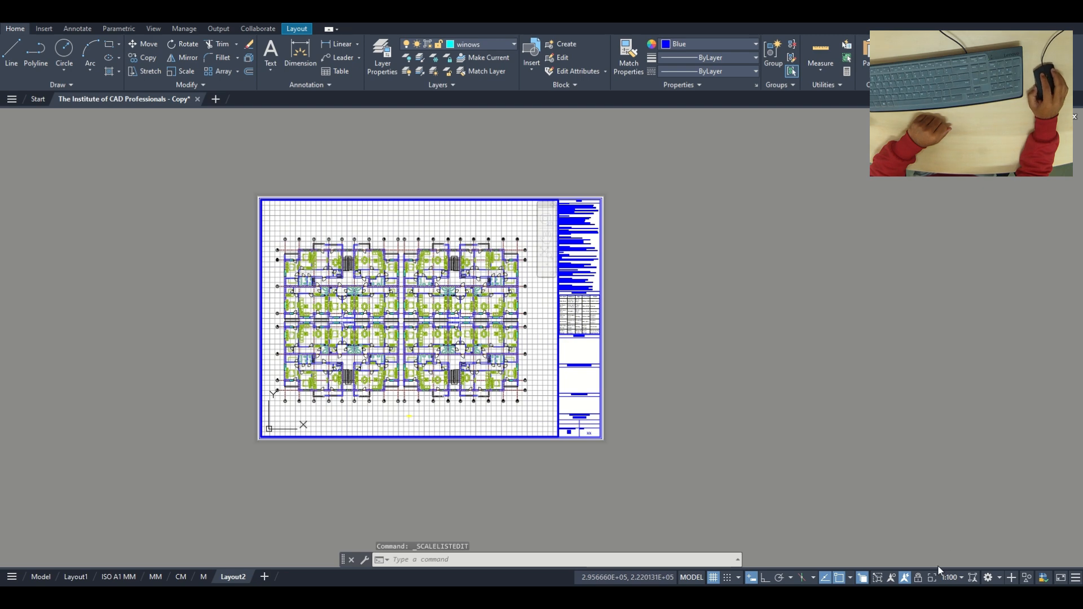
Step: Apply the 1:85 scale to the viewport with the floor plan nudged into position, and return to paper space
click(948, 578)
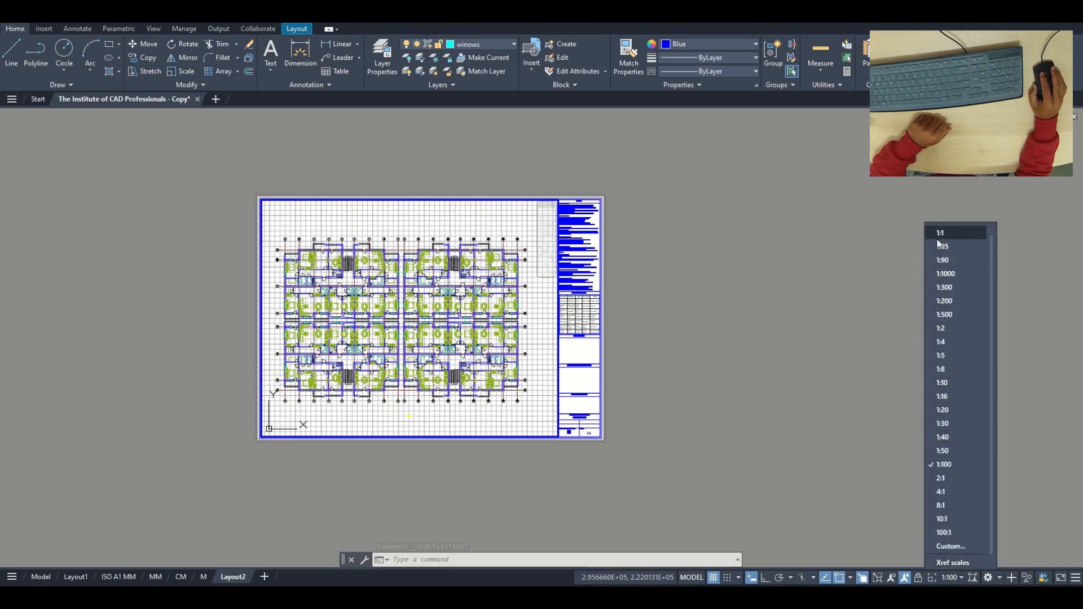
click(948, 247)
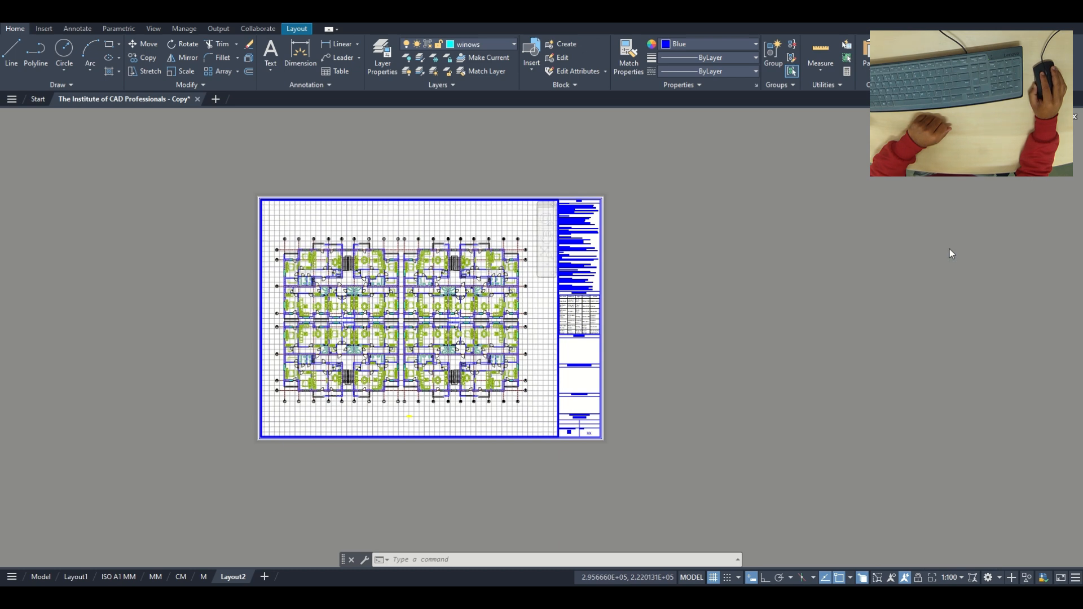
middle_drag(422, 355, 431, 356)
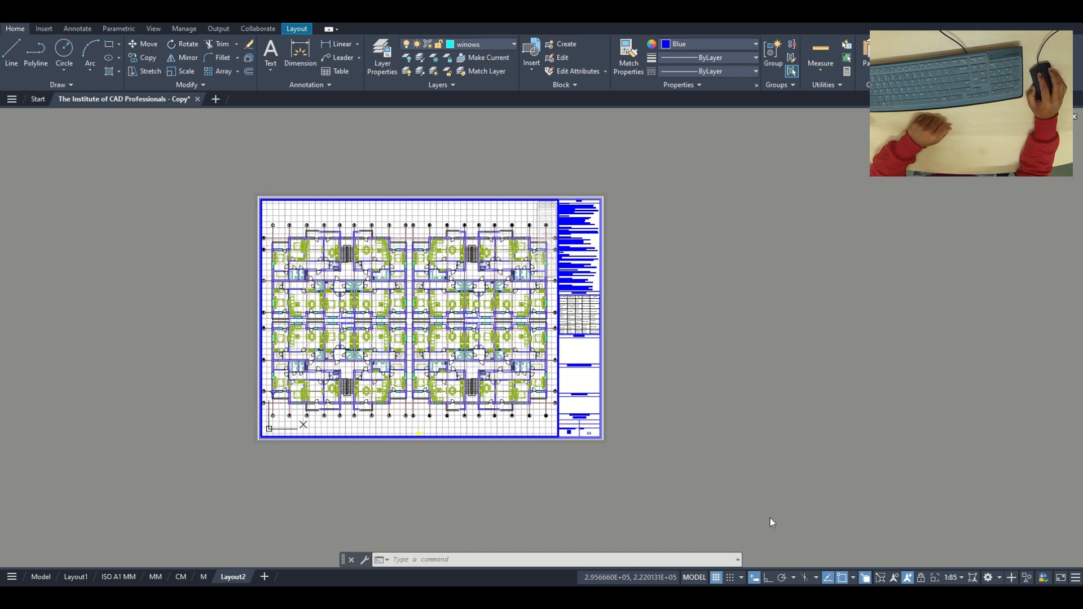
click(694, 577)
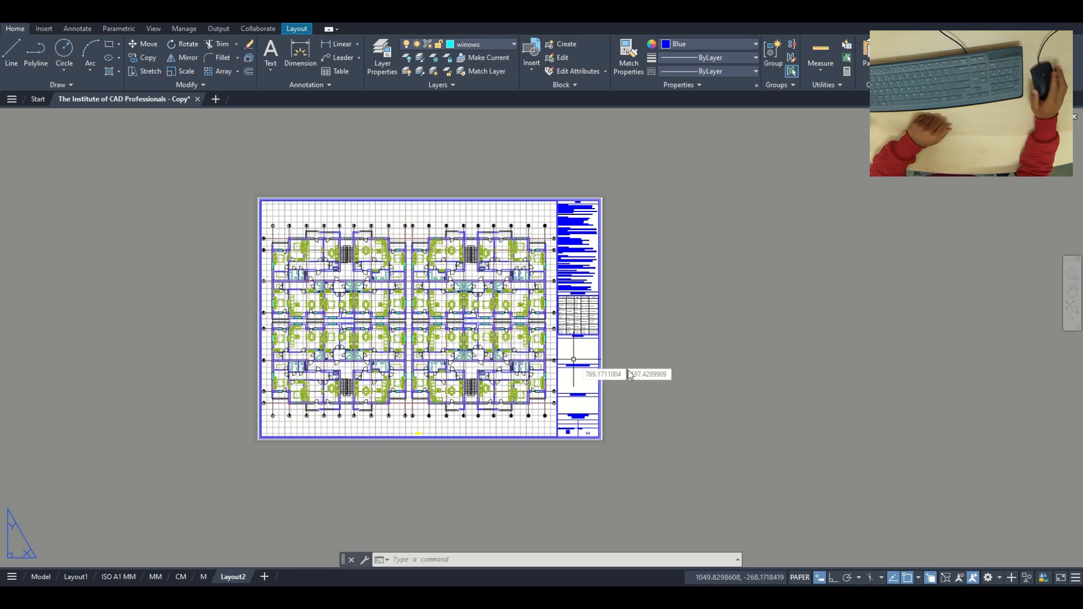
Step: Examine the rescaled floor plan and the title block across the sheet in paper space
scroll(527, 338, up, 4)
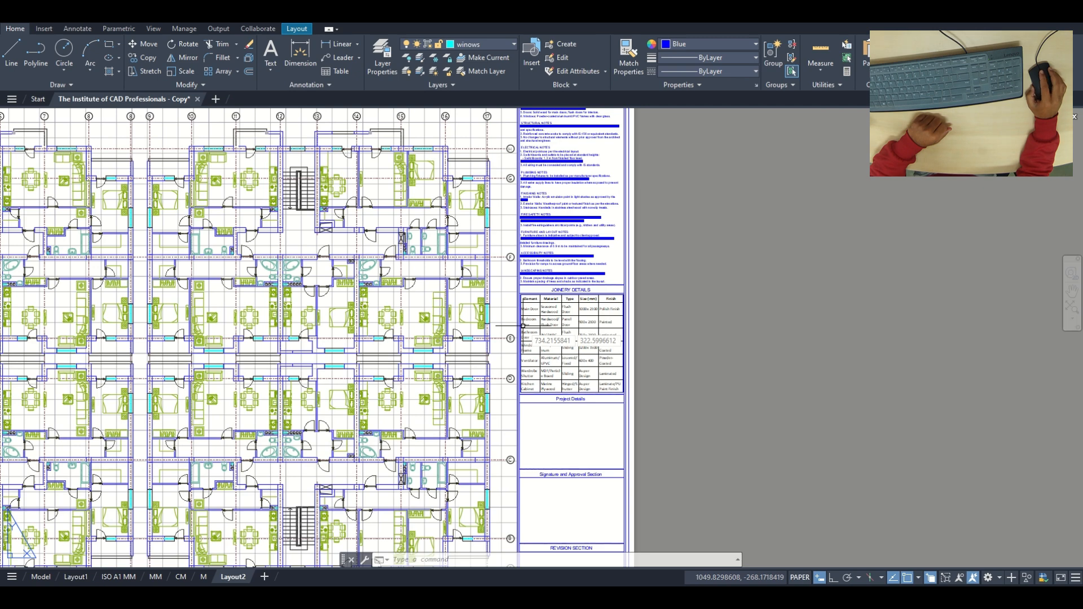
scroll(451, 358, up, 6)
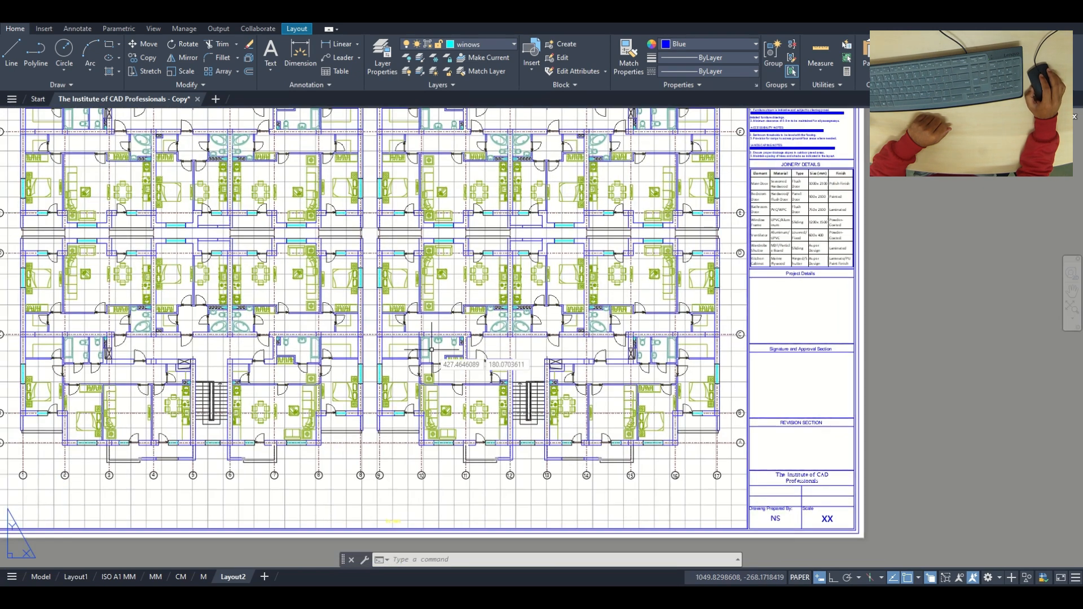
scroll(323, 293, up, 4)
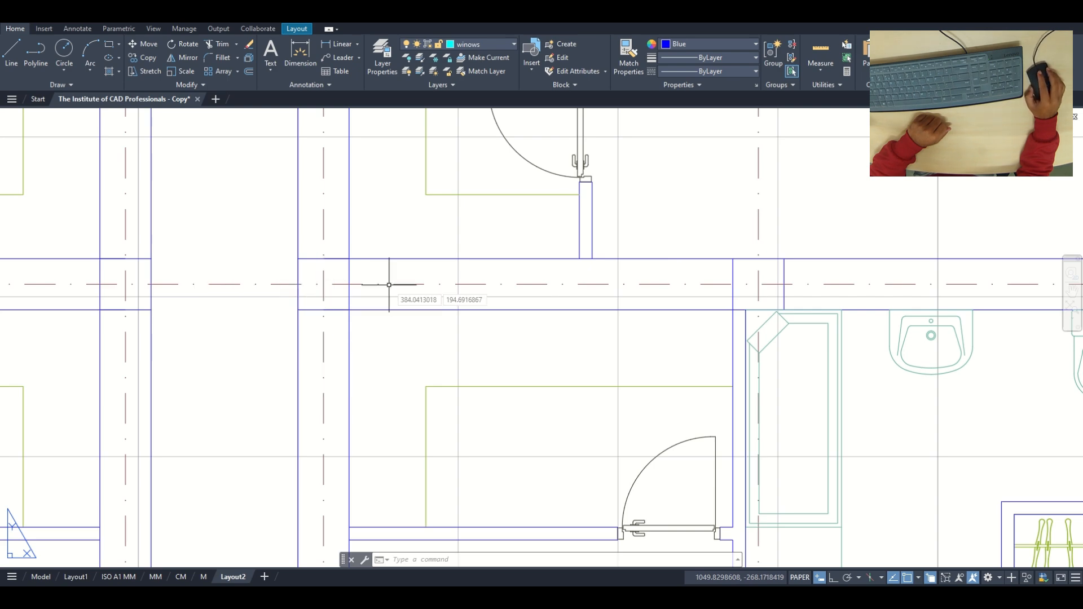
scroll(389, 285, down, 6)
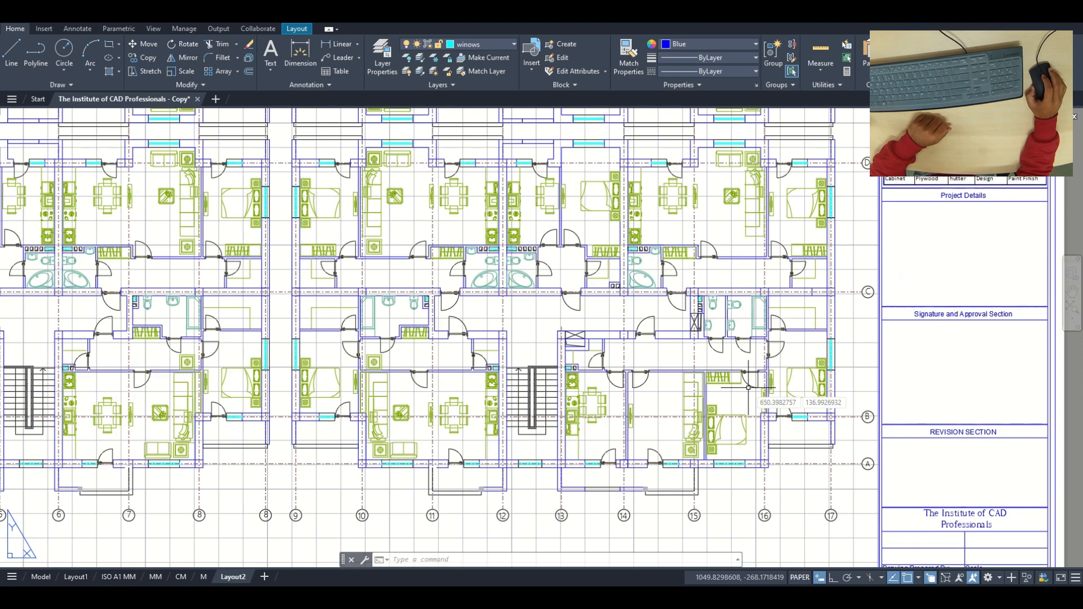
middle_drag(748, 388, 525, 409)
scroll(525, 409, down, 5)
scroll(404, 325, up, 3)
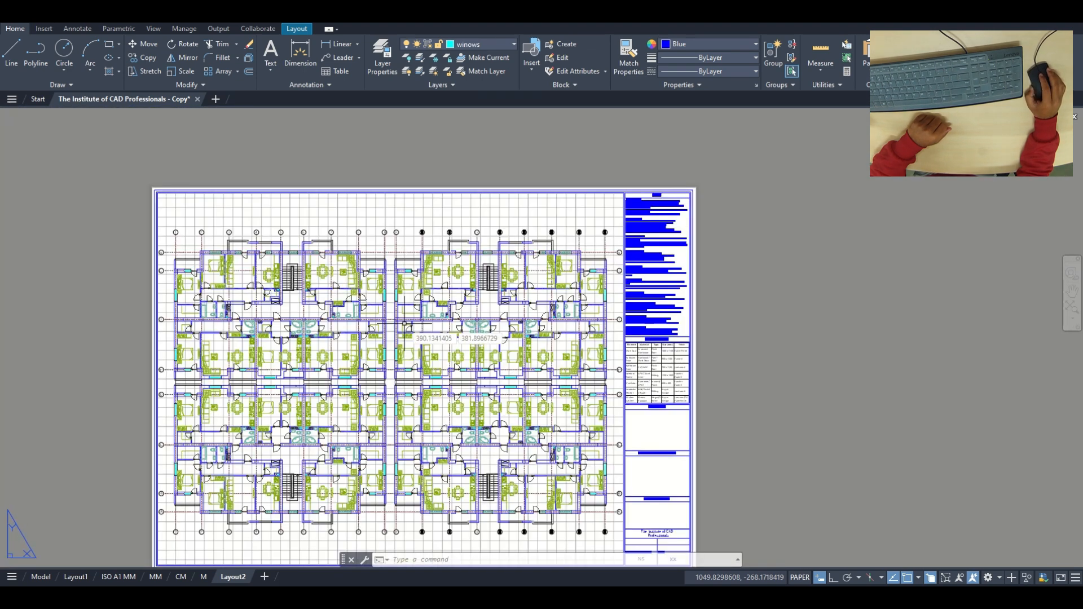
middle_drag(404, 325, 438, 278)
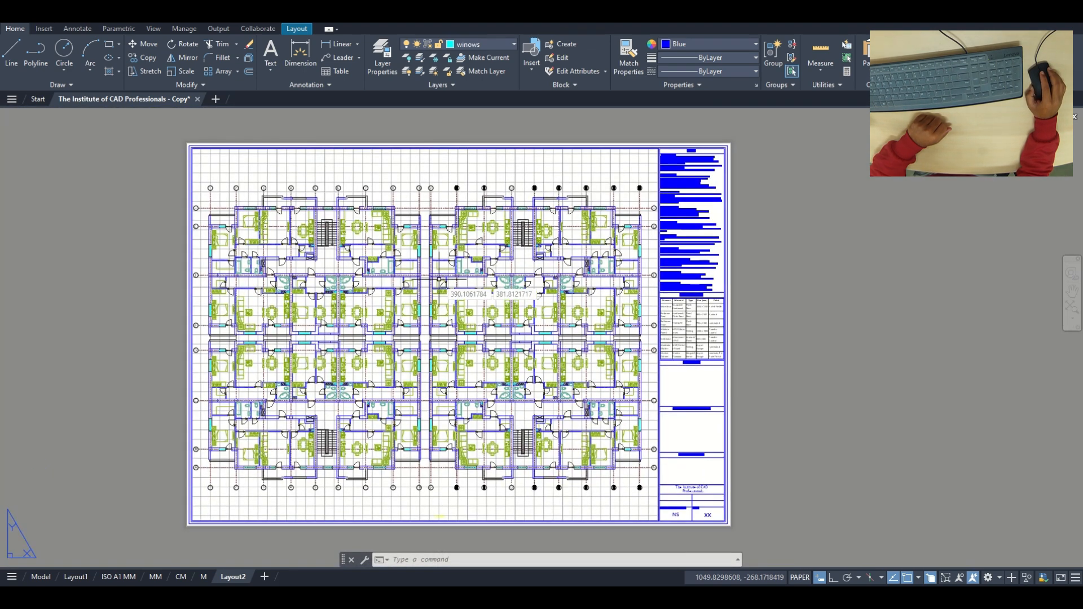
Step: Start plotting the layout, dismiss the plot file browser without saving, and open the plot preview
key(ctrl+p)
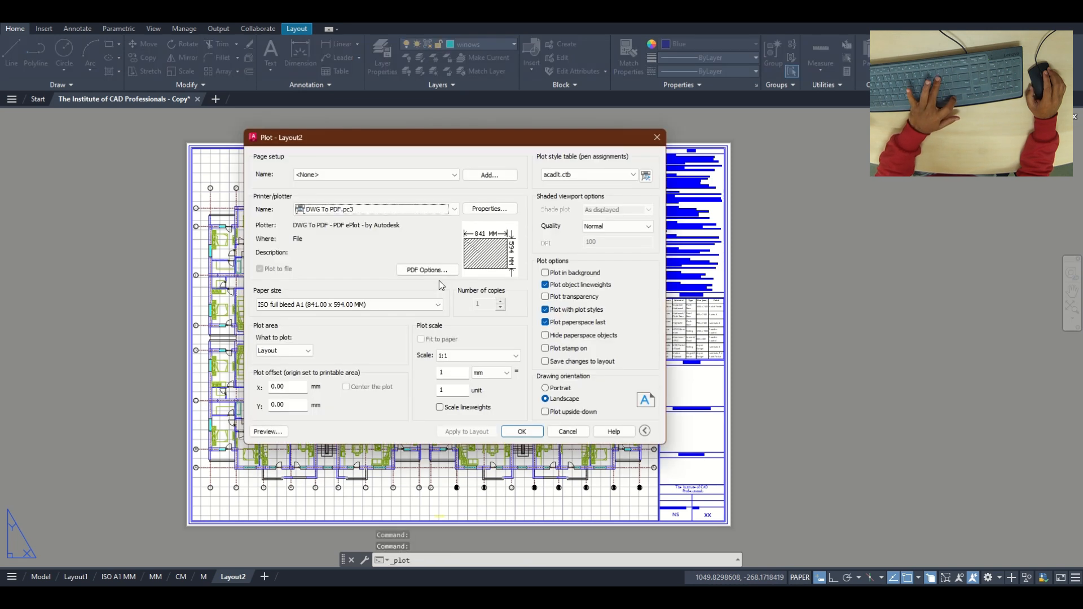
click(520, 433)
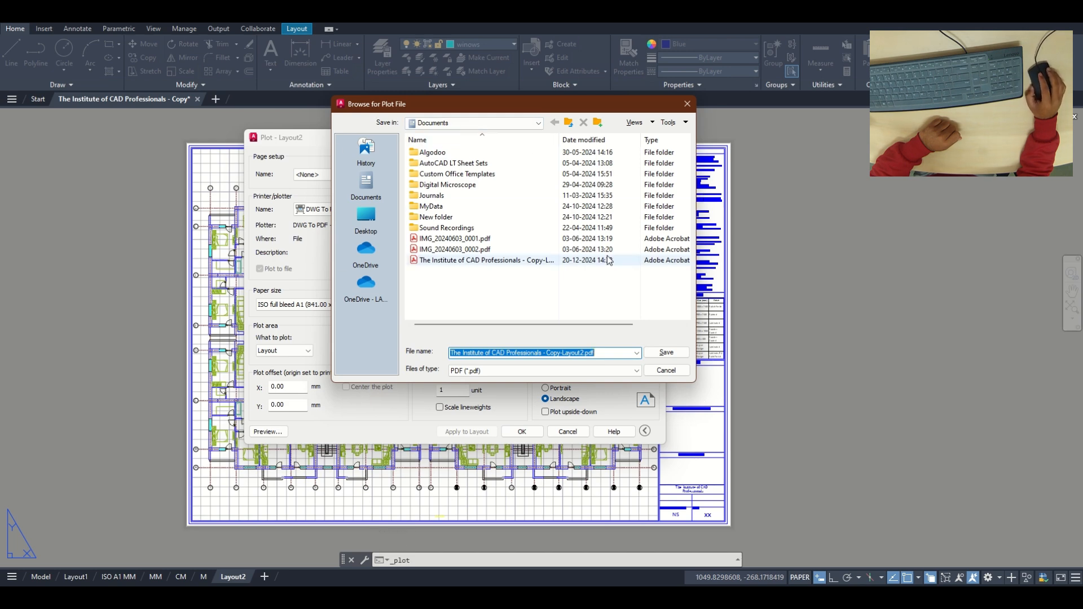
click(687, 105)
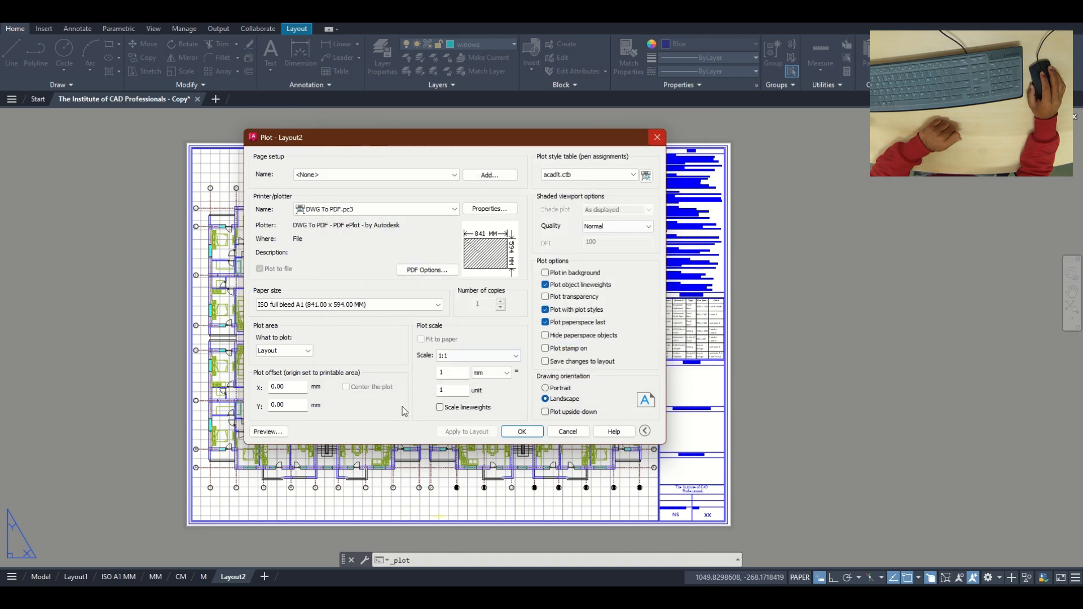
click(267, 431)
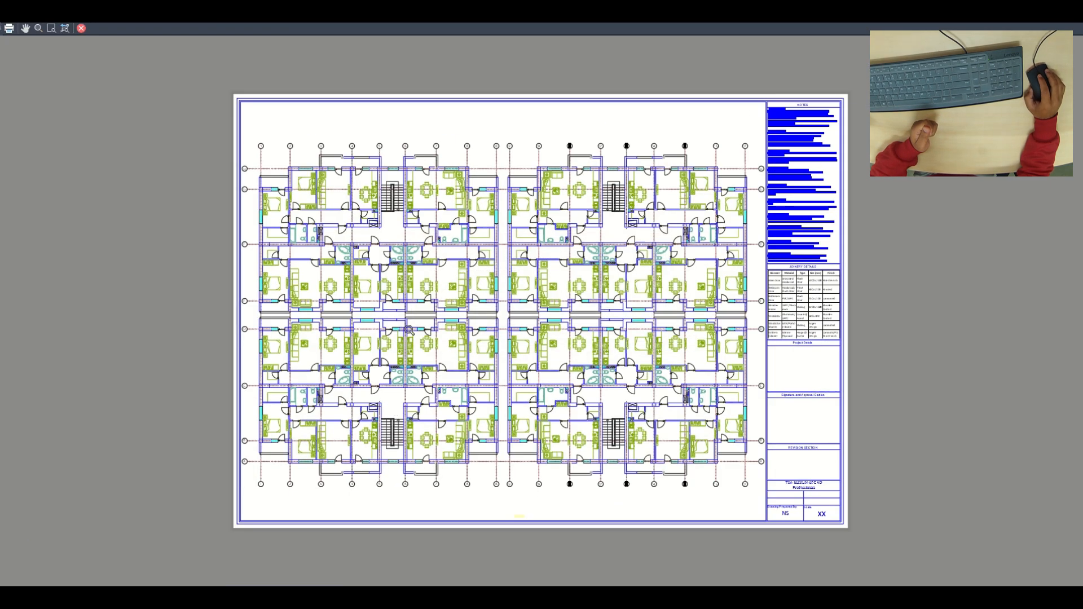
Step: Inspect the plot preview, checking the wall lineweights, window and door details, and the overall sheet
scroll(408, 330, up, 5)
scroll(338, 400, up, 3)
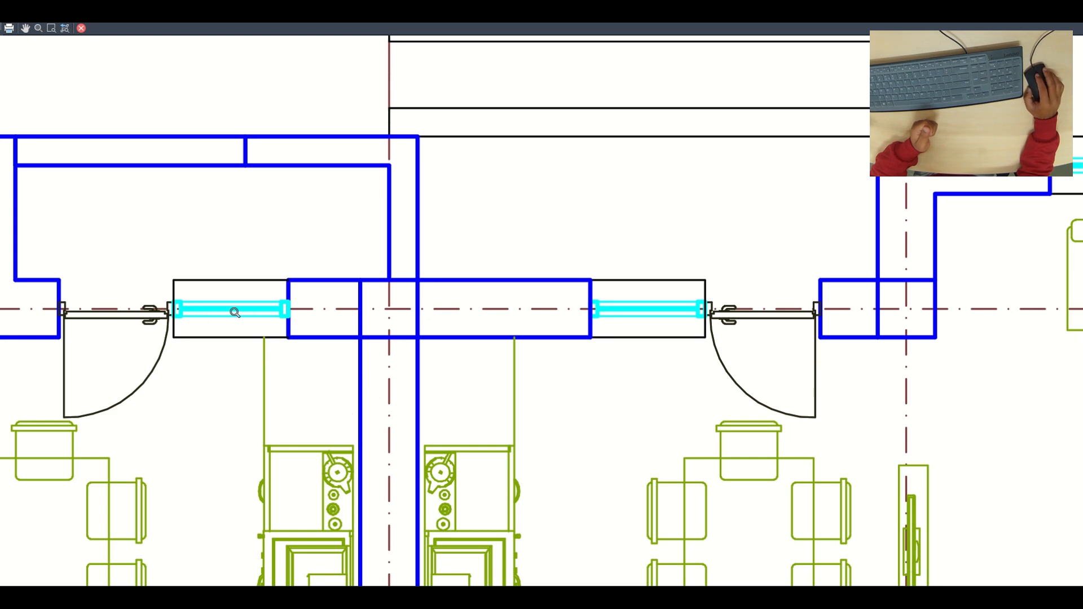
scroll(447, 338, down, 8)
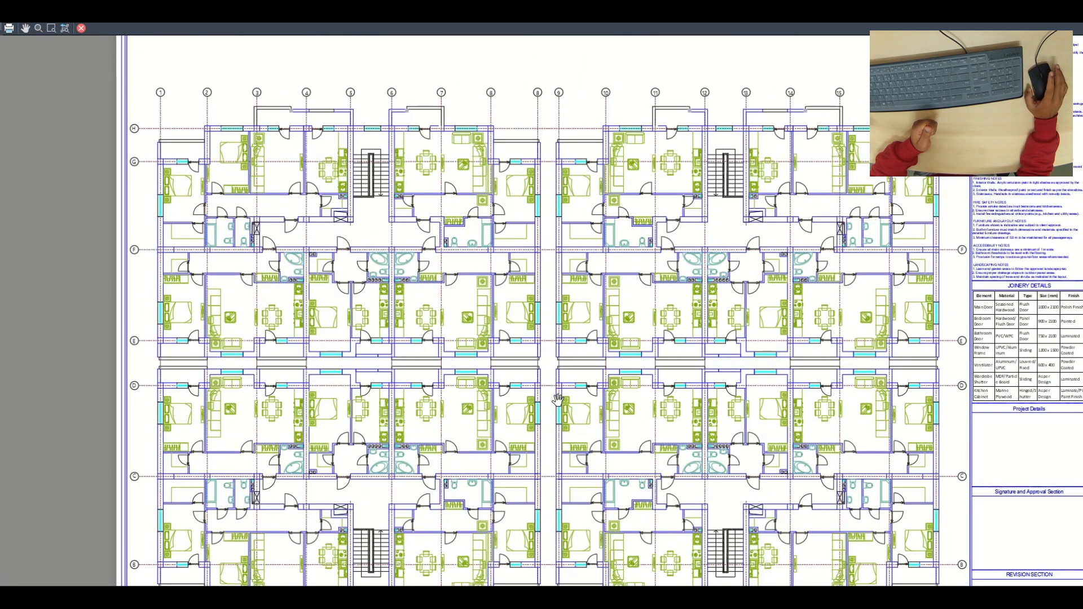
scroll(667, 340, down, 3)
scroll(689, 322, down, 3)
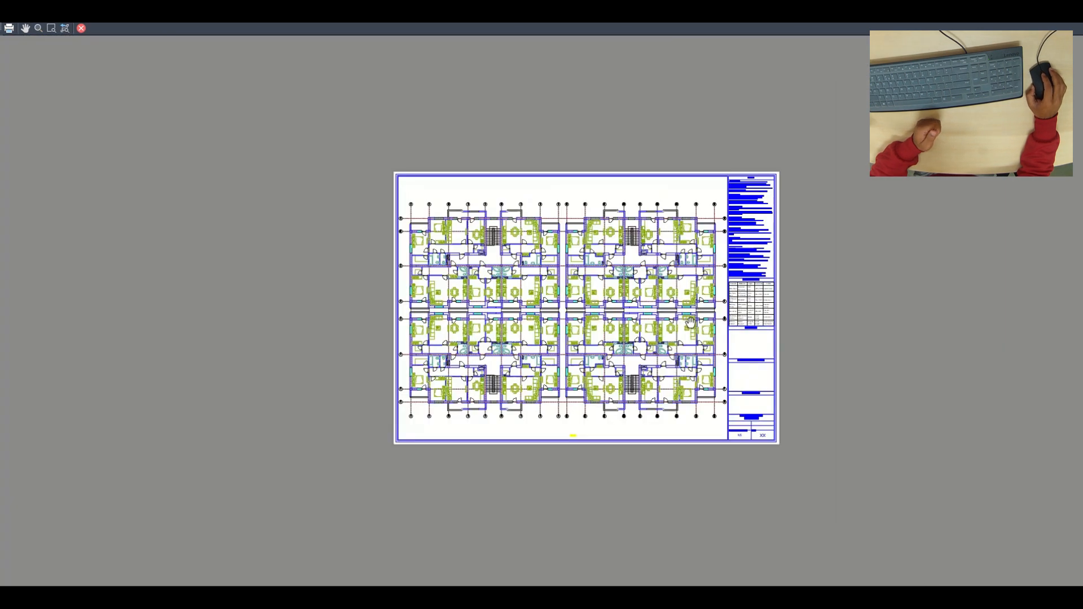
drag(690, 322, 642, 346)
scroll(563, 347, up, 3)
scroll(603, 324, down, 2)
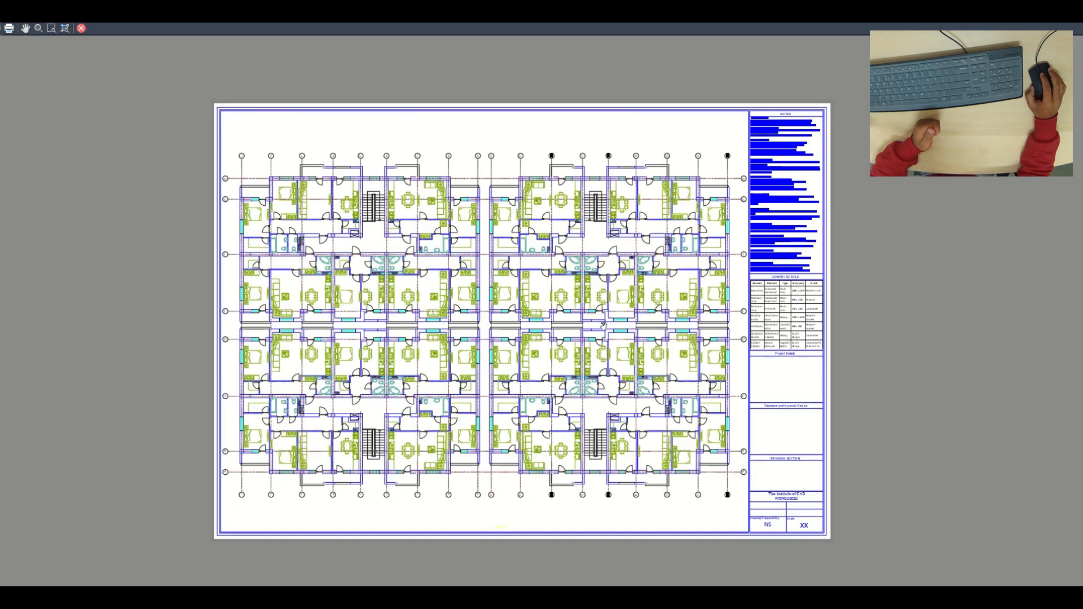
Step: Plot the previewed sheet to a PDF named 101 in Documents, and hide the bookmarks in the opened PDF
click(9, 31)
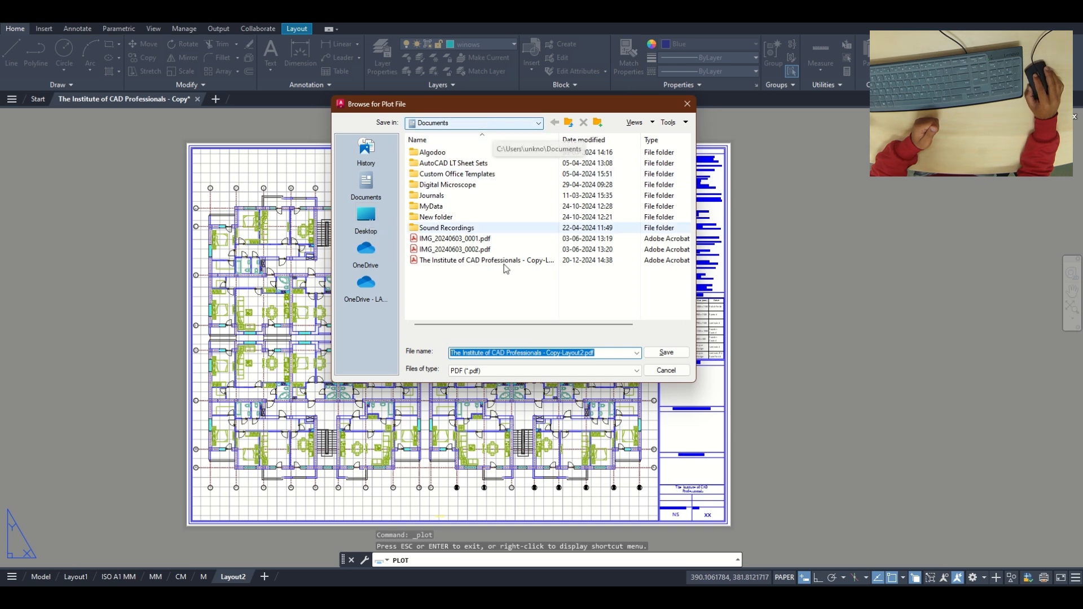
text(101)
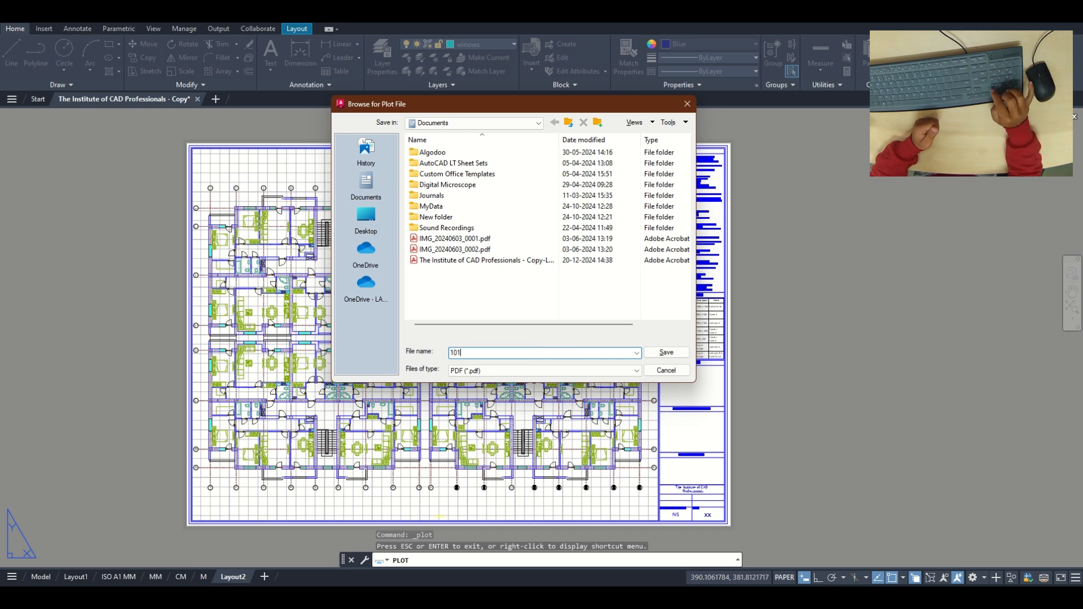
click(666, 353)
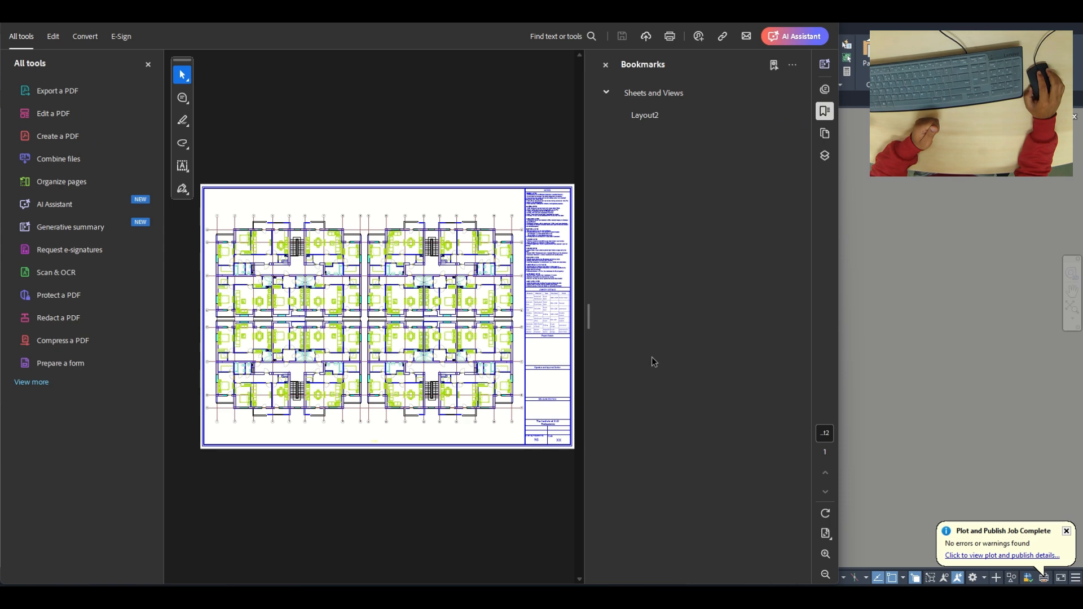
click(604, 64)
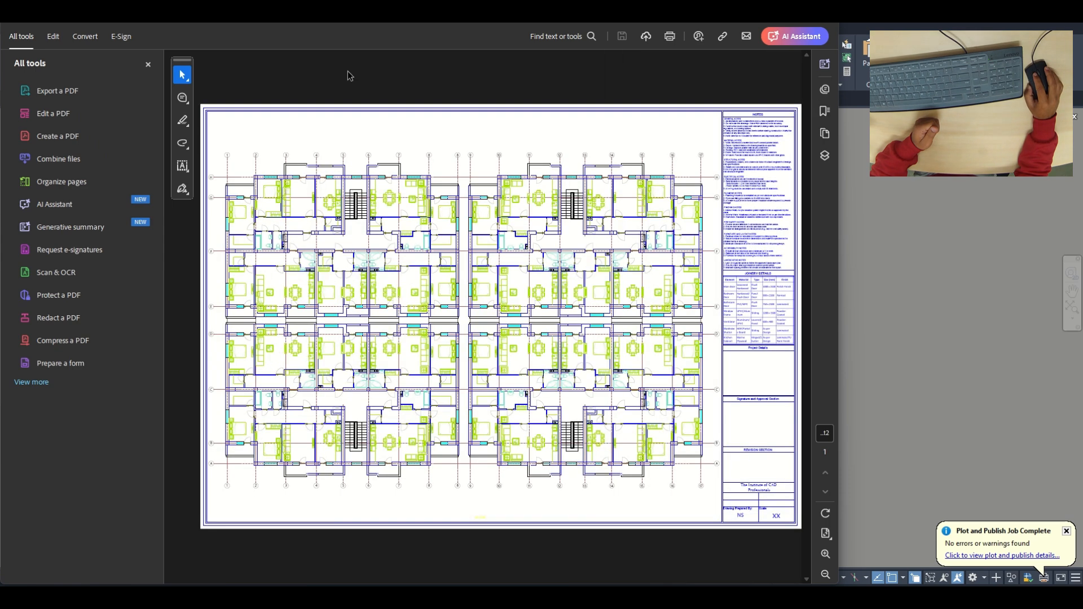
Step: Inspect the plotted PDF's walls, fixtures, grid labels and title block up close and as a full sheet, and close it
click(148, 65)
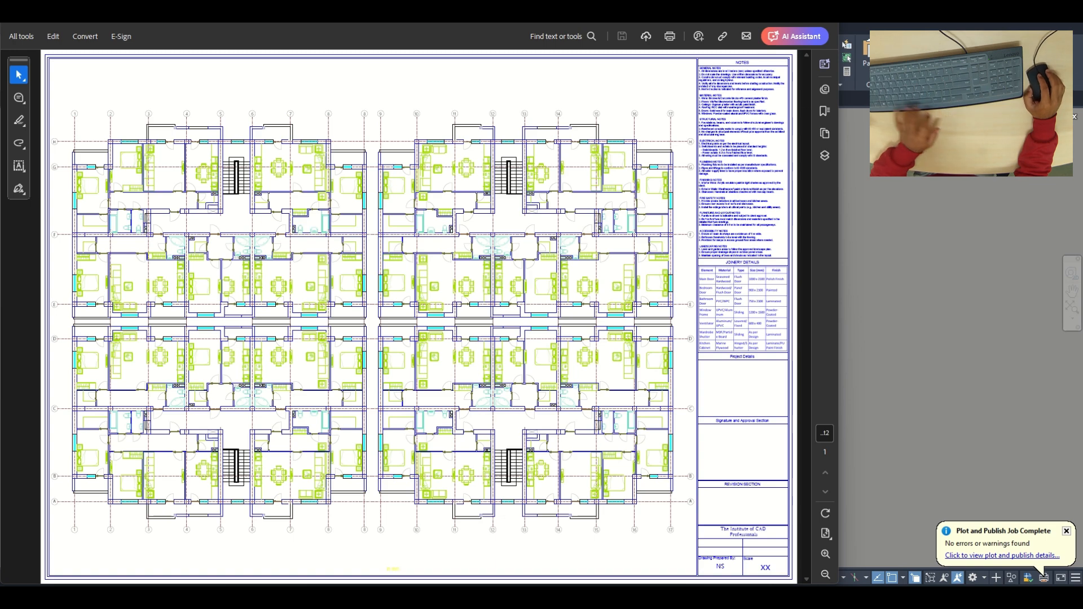
key(super+Up)
ctrl+scroll(560, 281, up, 5)
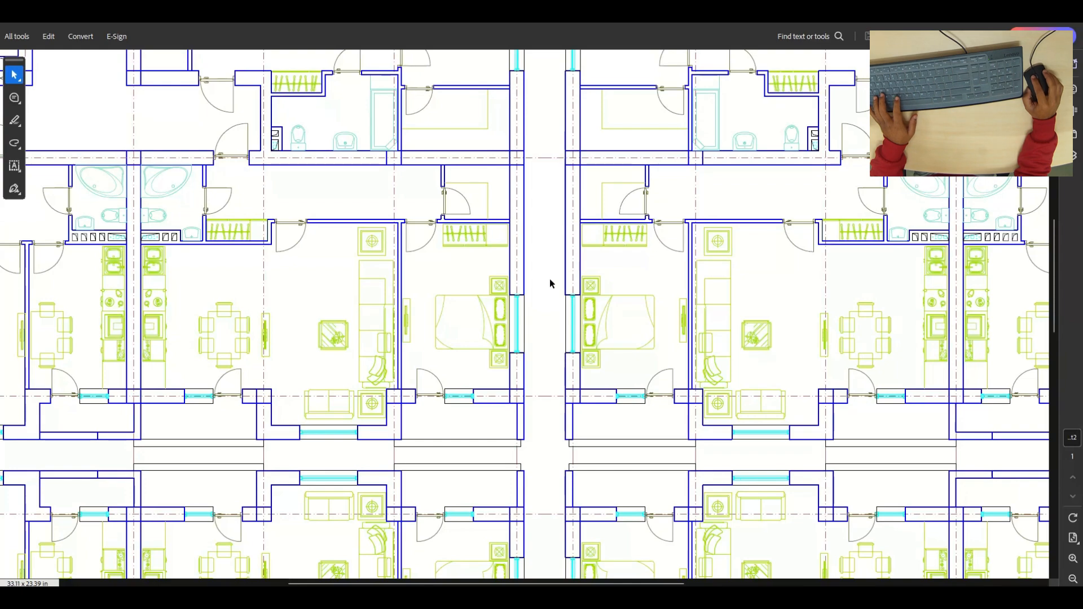
scroll(237, 271, down, 3)
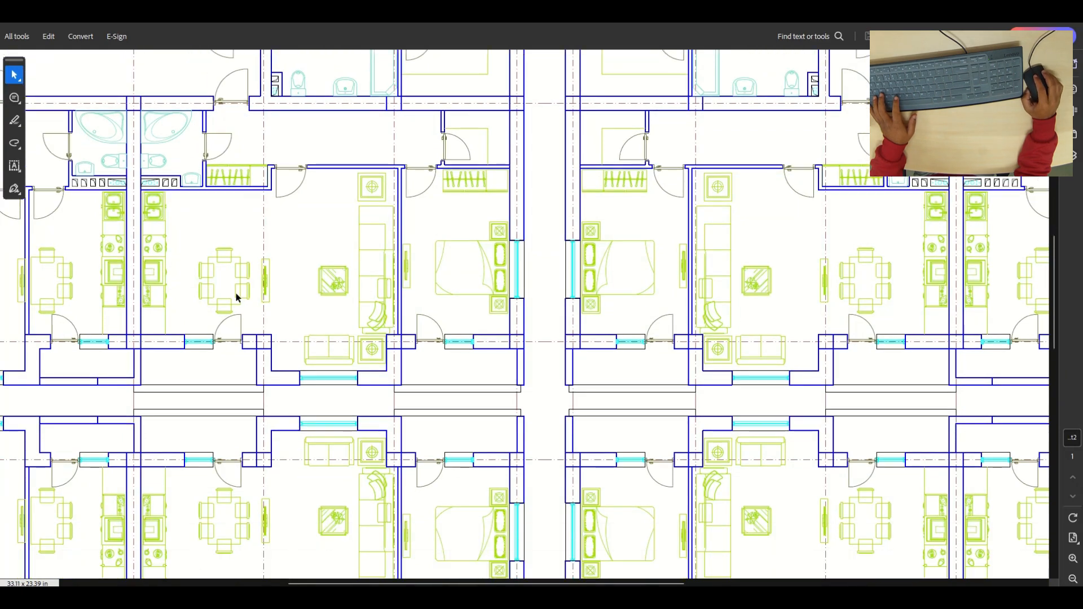
ctrl+scroll(192, 343, up, 10)
ctrl+scroll(192, 343, down, 15)
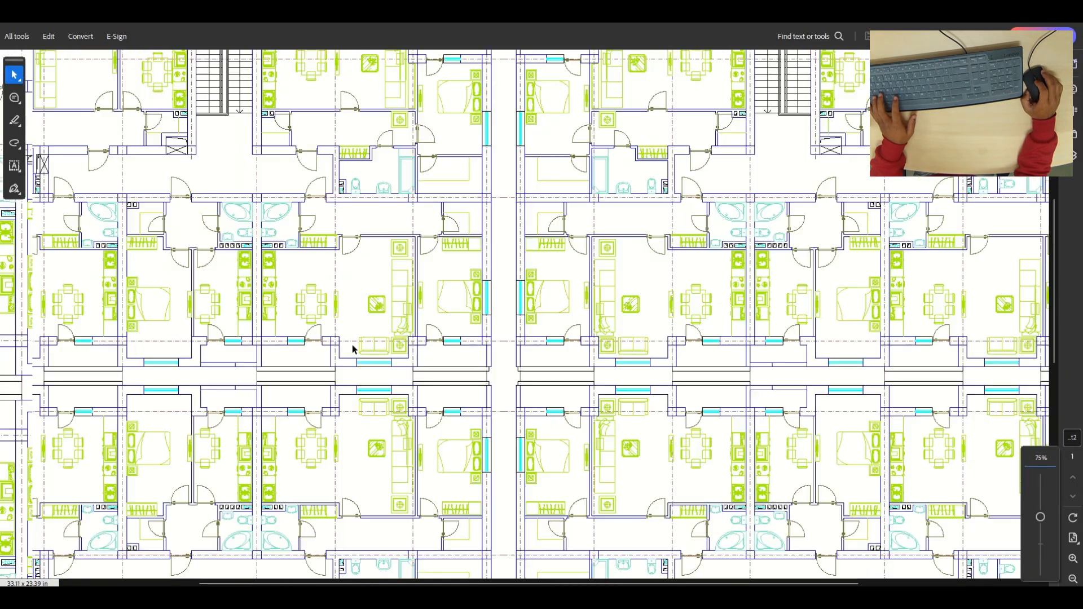
ctrl+scroll(797, 371, up, 3)
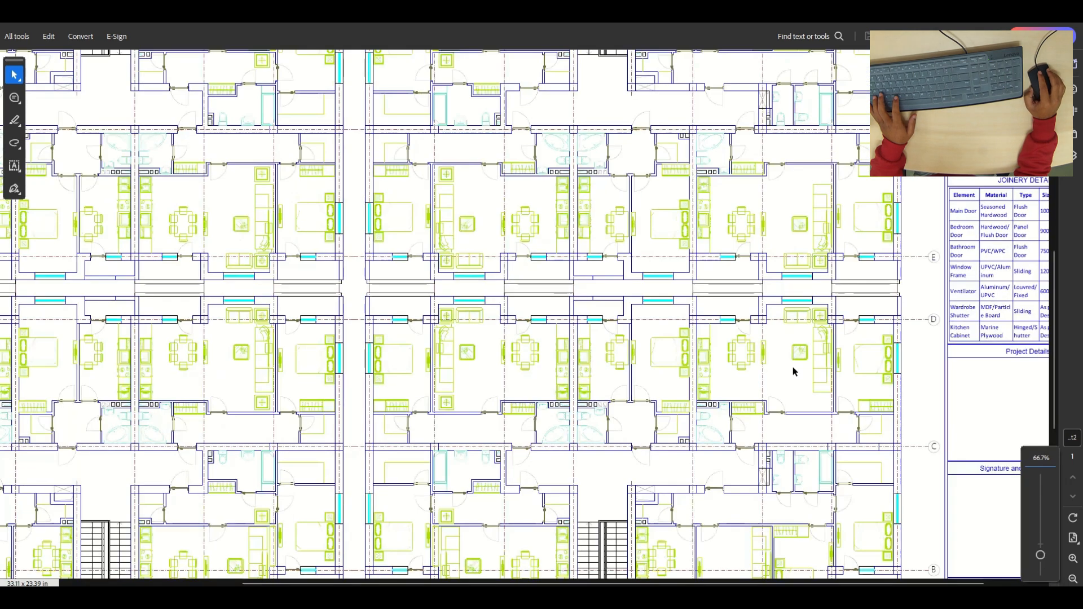
ctrl+scroll(793, 366, down, 3)
ctrl+scroll(795, 372, up, 1)
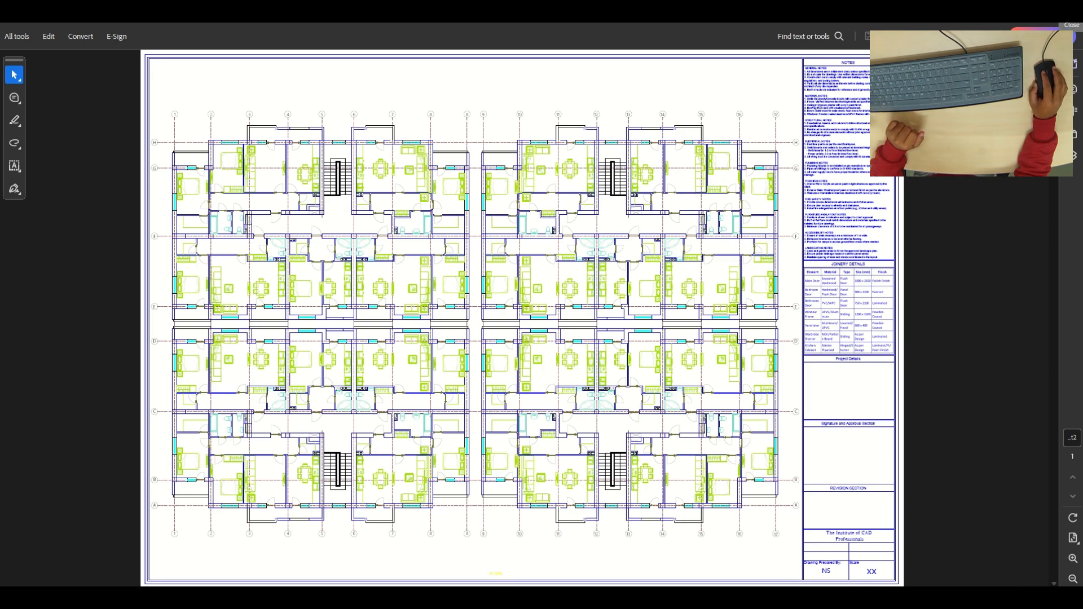
click(1072, 27)
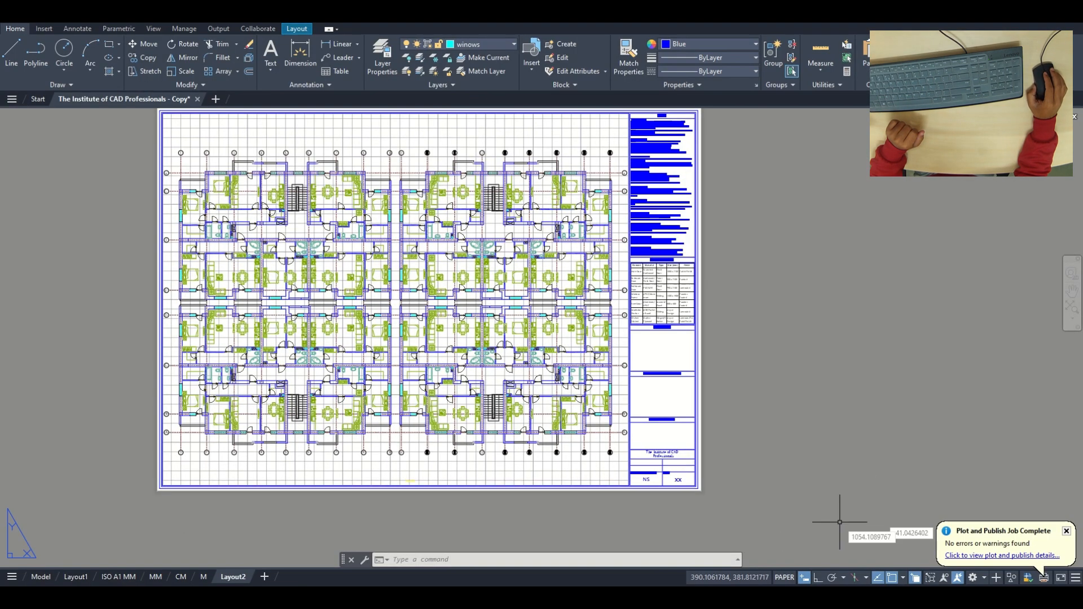
Step: Activate the floor plan viewport, set its scale to 1:85, centre the plan inside the frame and lock the viewport
double_click(620, 476)
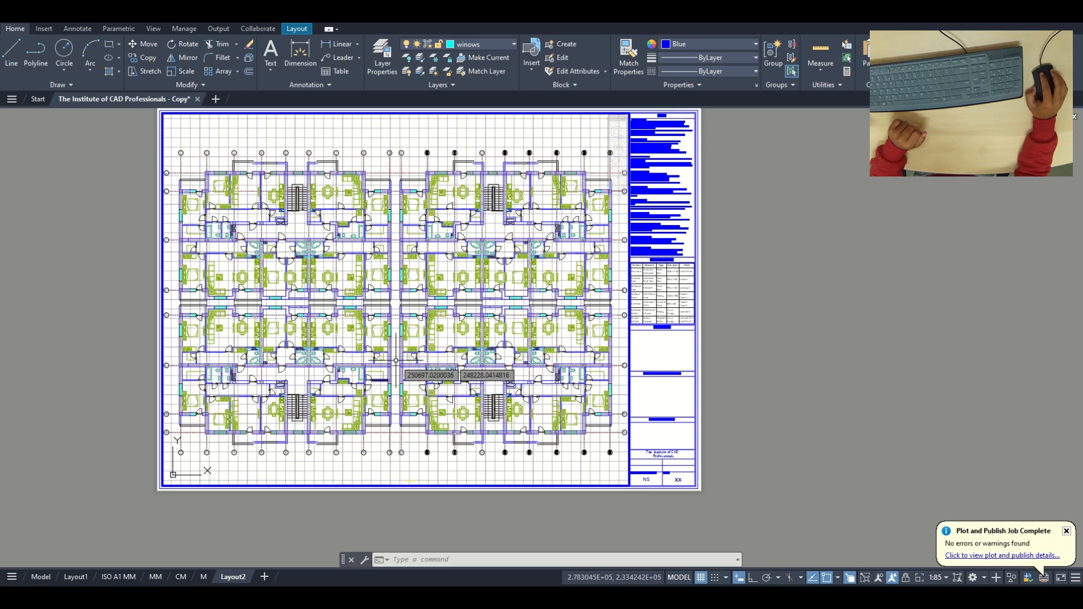
scroll(421, 314, down, 6)
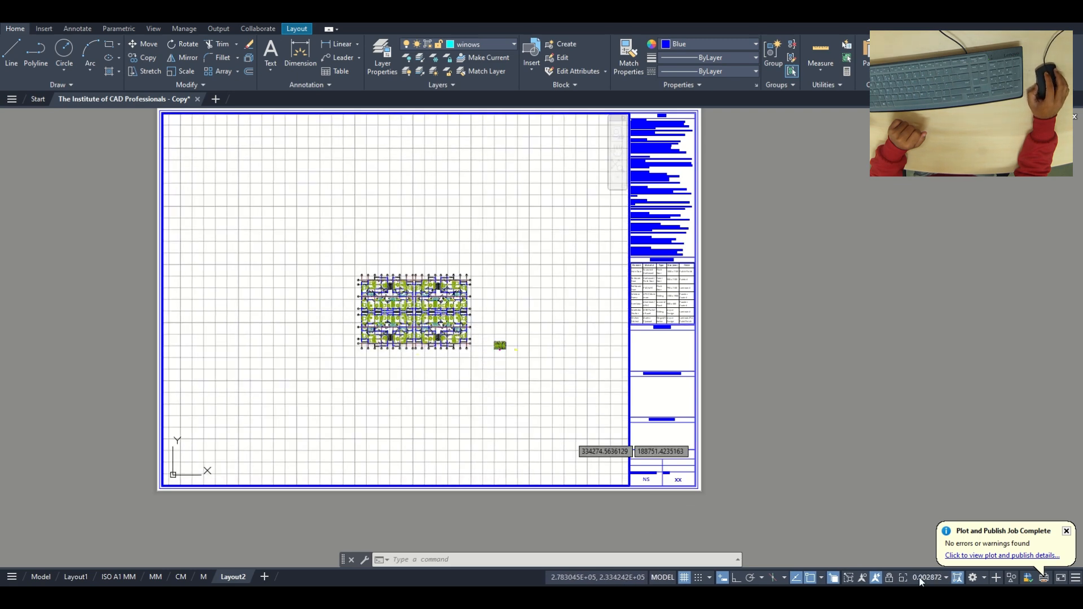
scroll(444, 337, up, 8)
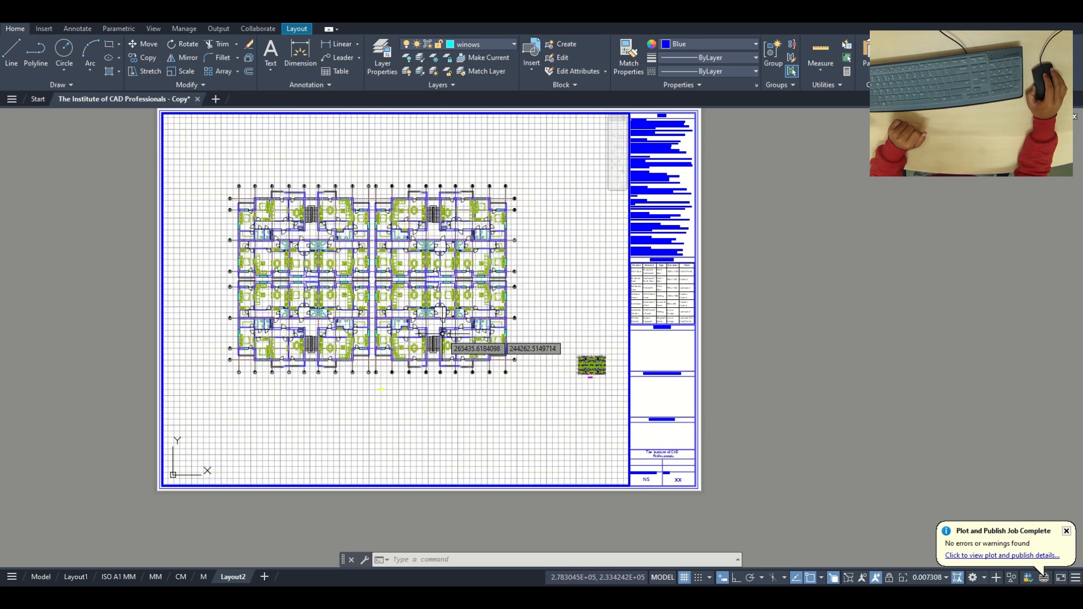
scroll(443, 337, up, 4)
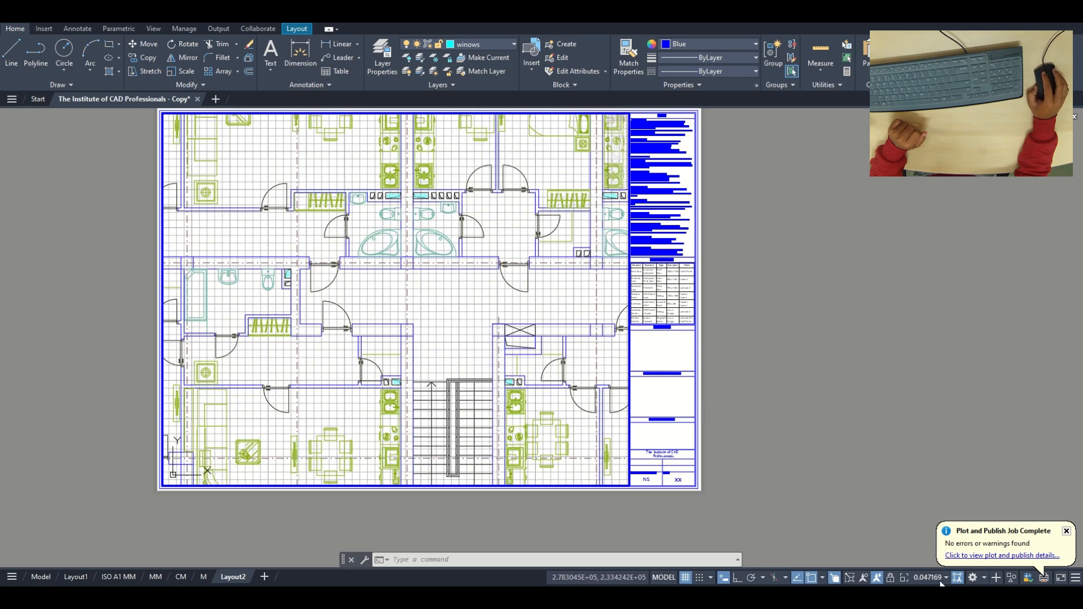
click(943, 578)
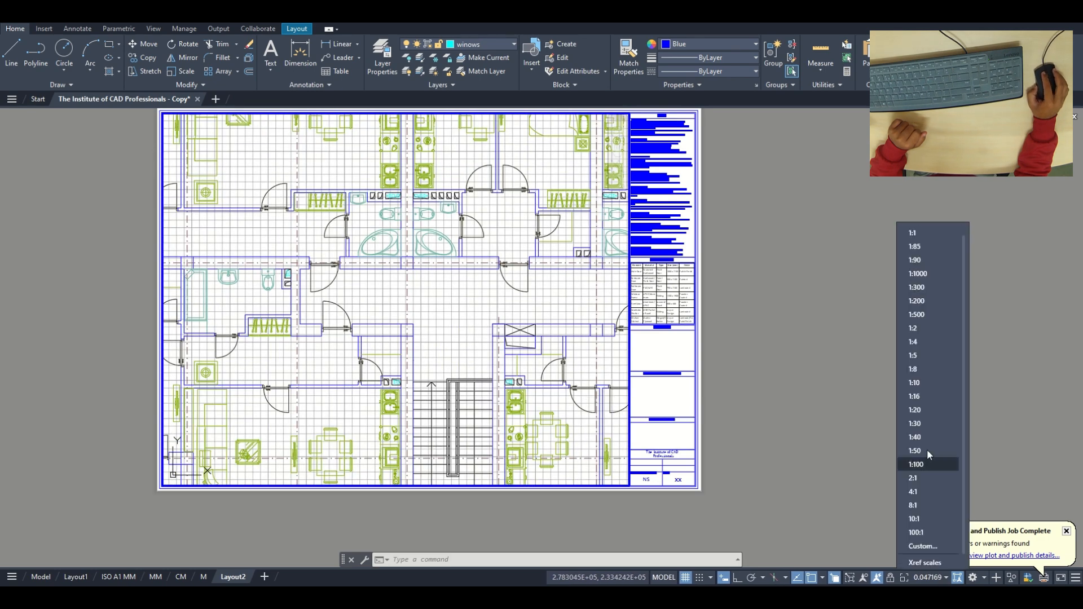
click(930, 246)
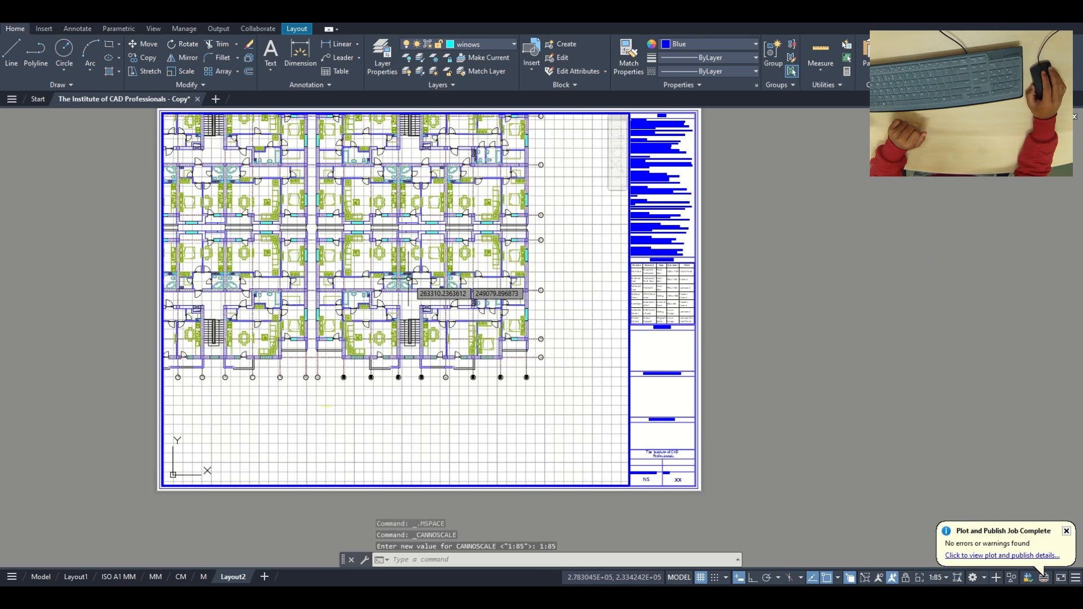
middle_drag(408, 279, 491, 356)
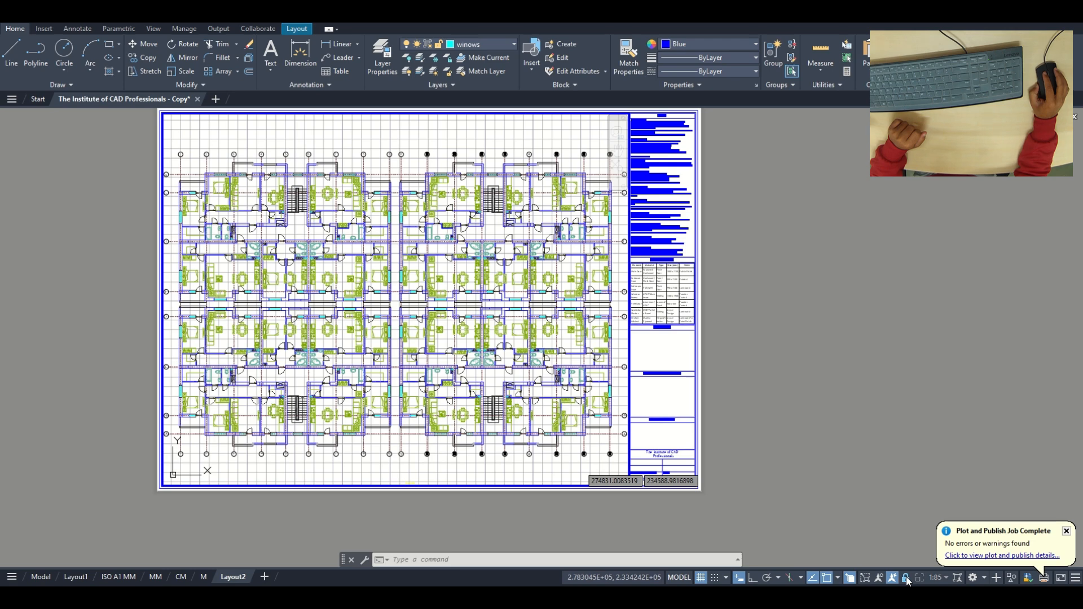
scroll(345, 305, down, 6)
scroll(344, 304, up, 8)
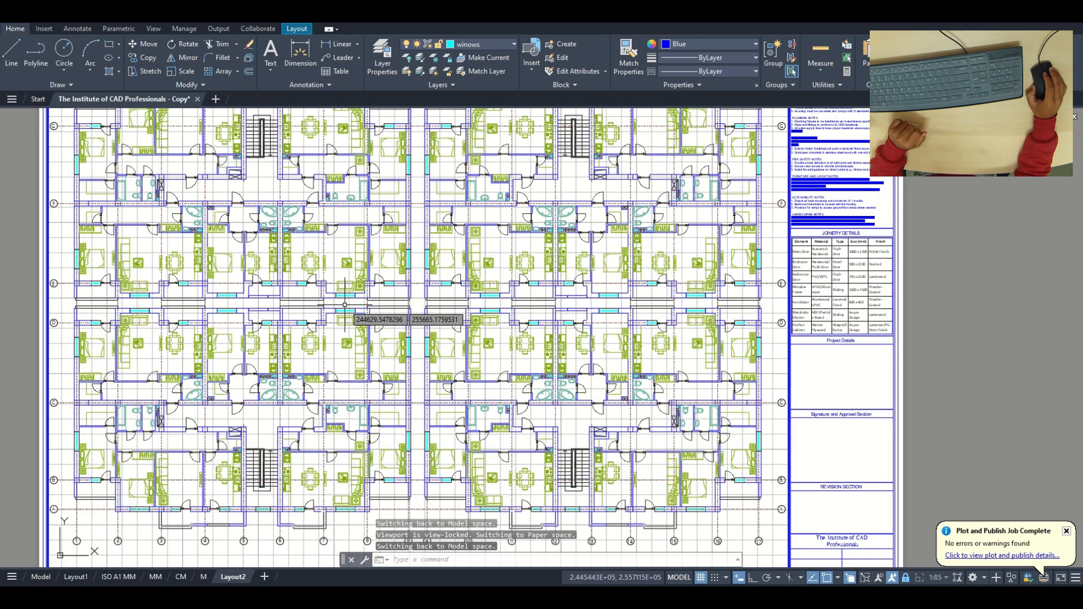
scroll(345, 304, down, 5)
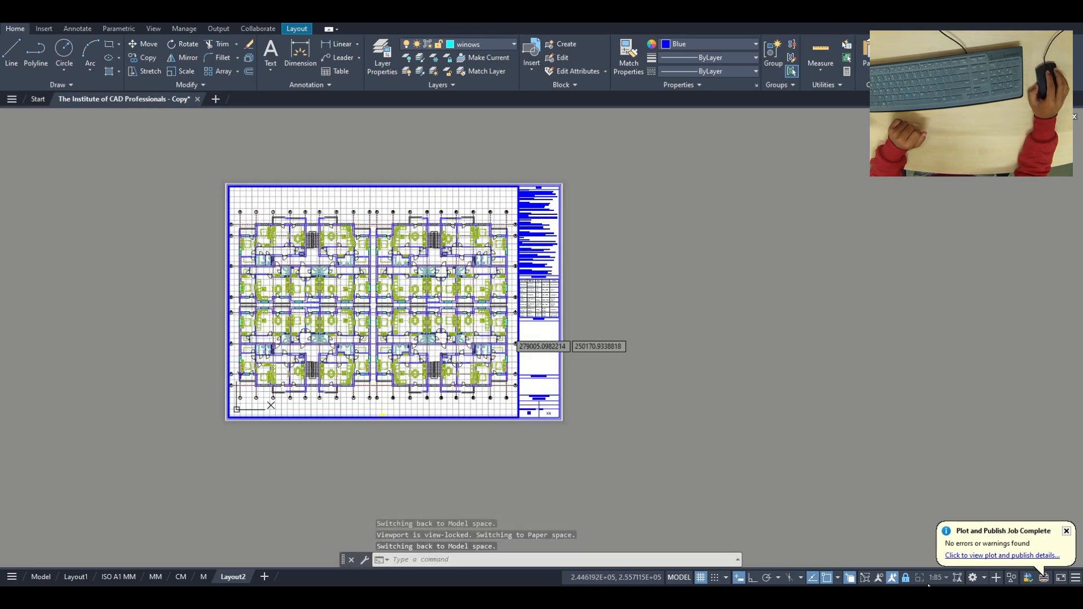
Step: Replace the XX placeholder in the title block's Scale cell with 1:85
scroll(550, 419, up, 6)
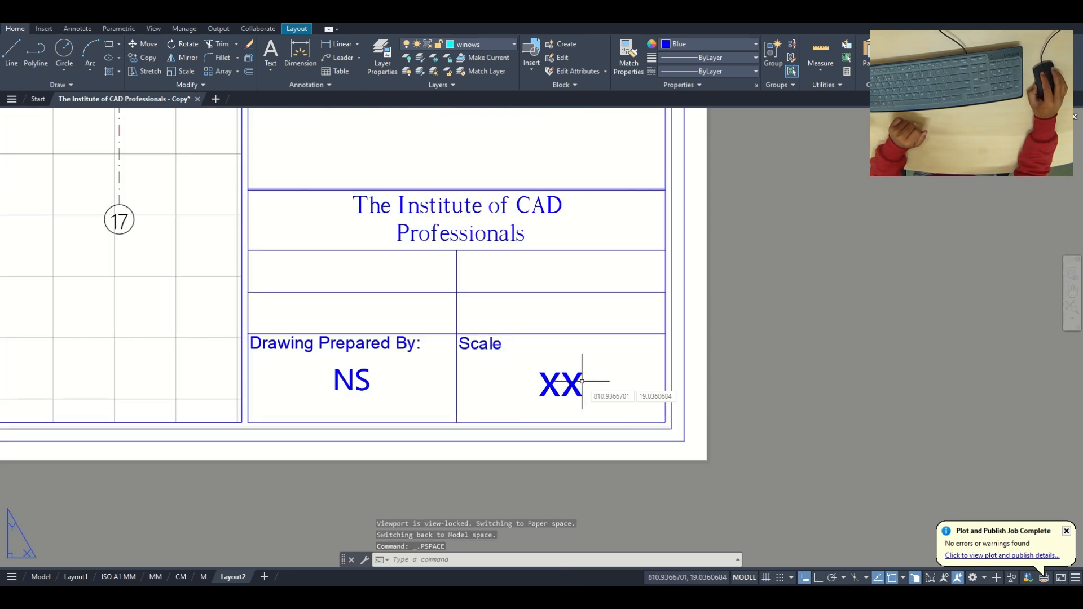
double_click(563, 384)
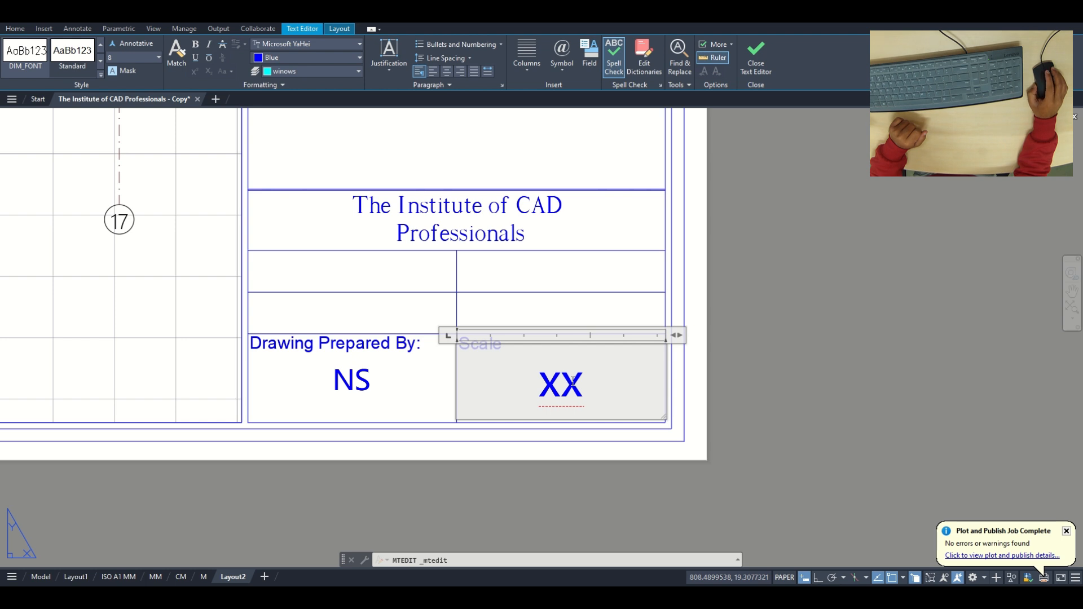
key(BackSpace)
key(BackSpace)
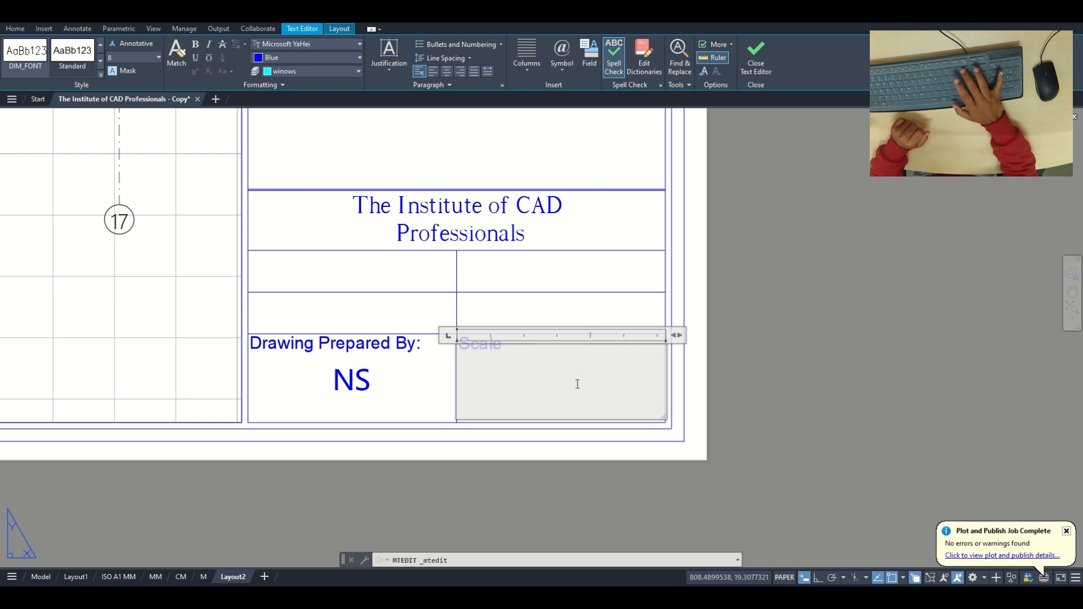
text(1:85)
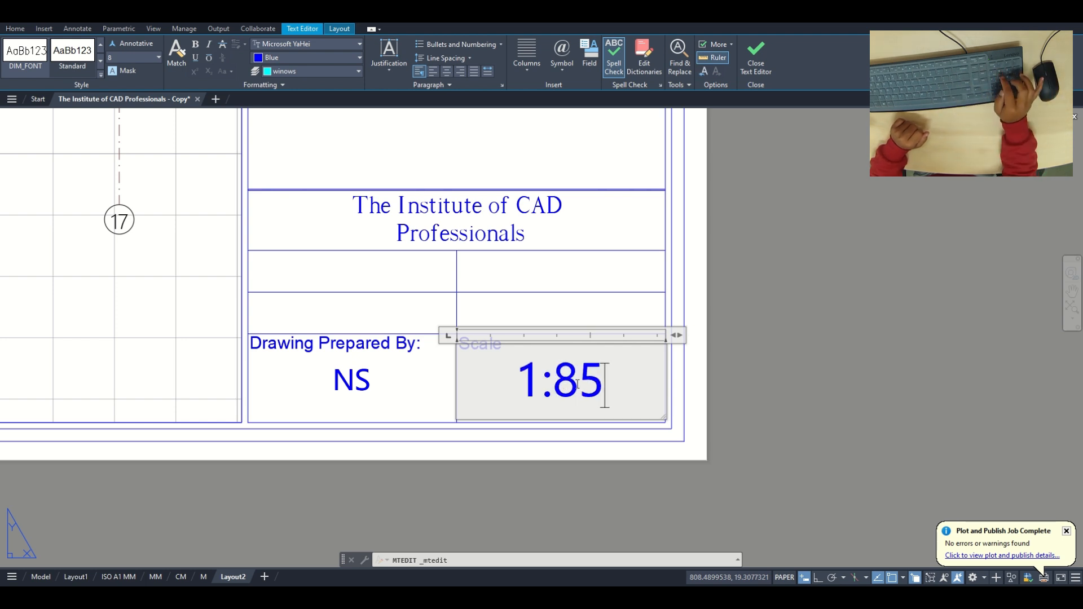
click(778, 374)
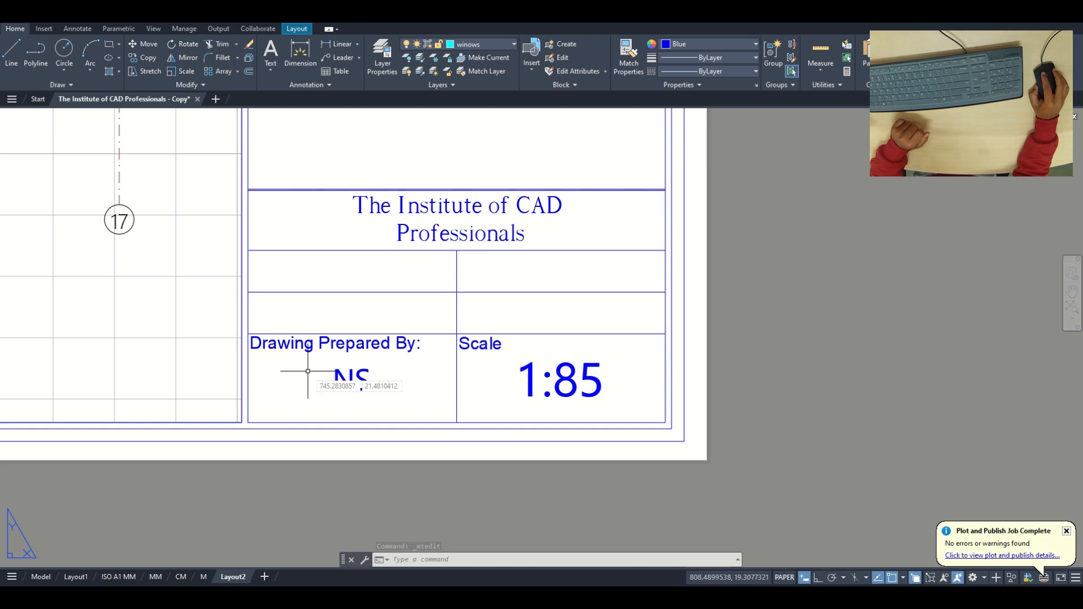
Step: Create a new layout after Layout2 and open its page setup for modification
scroll(290, 374, down, 5)
middle_drag(467, 443, 590, 484)
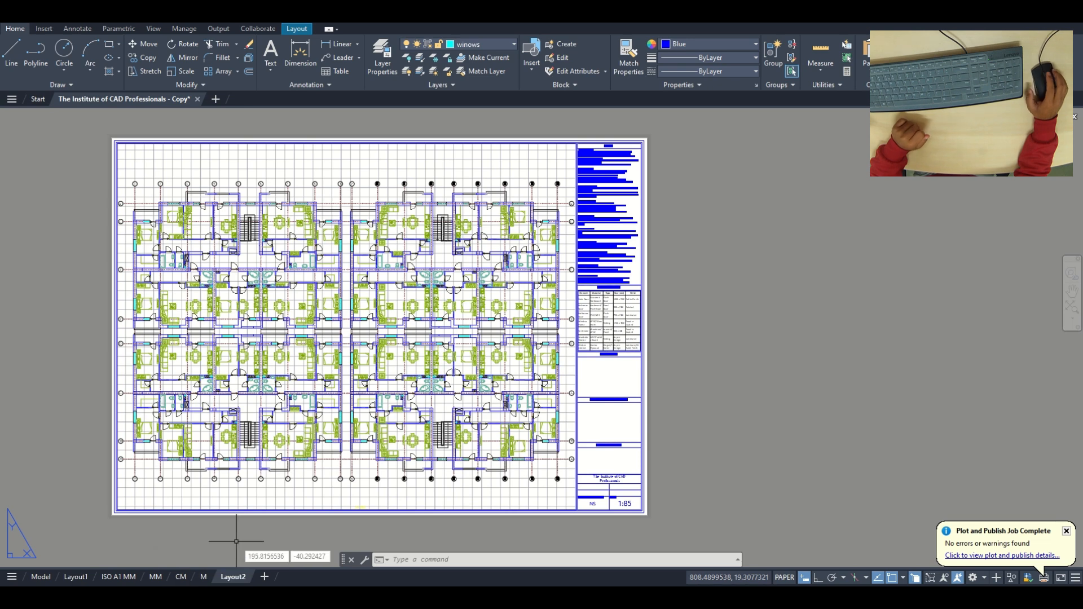
mouse_move(175, 583)
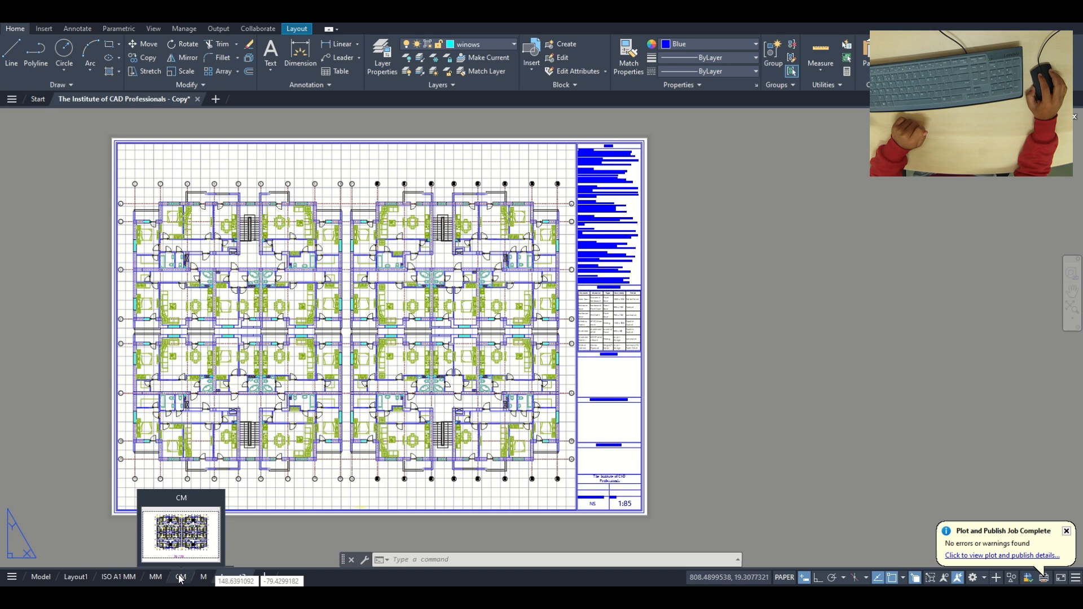
click(242, 576)
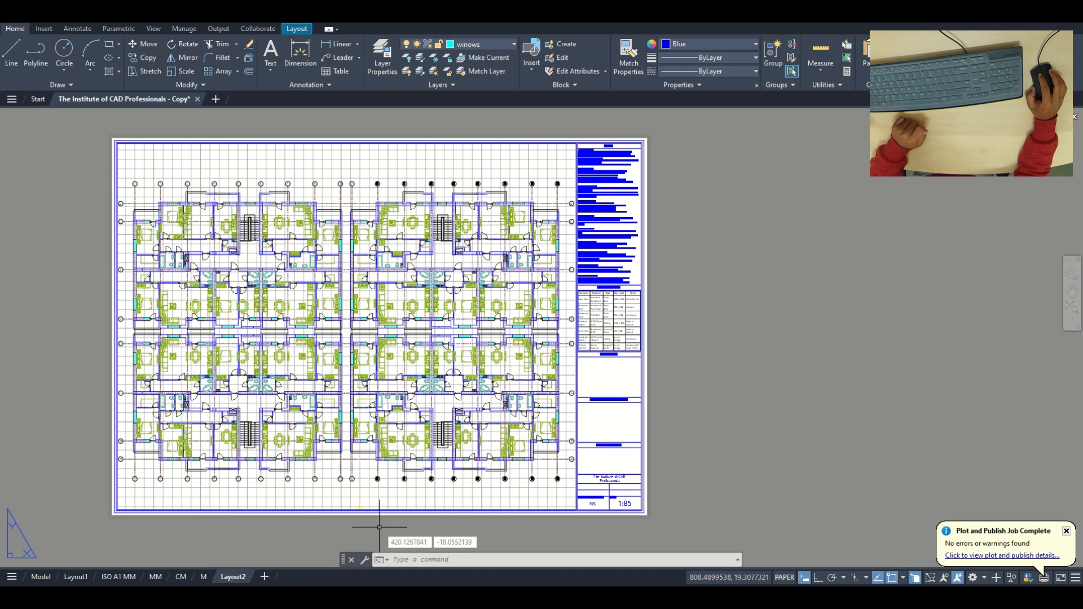
click(266, 576)
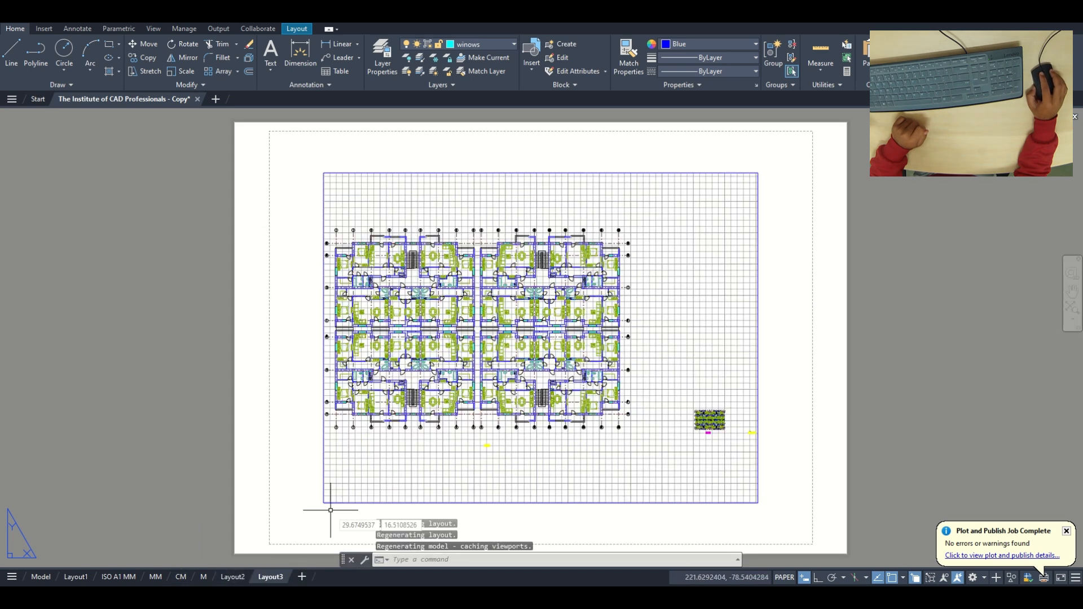
right_click(267, 576)
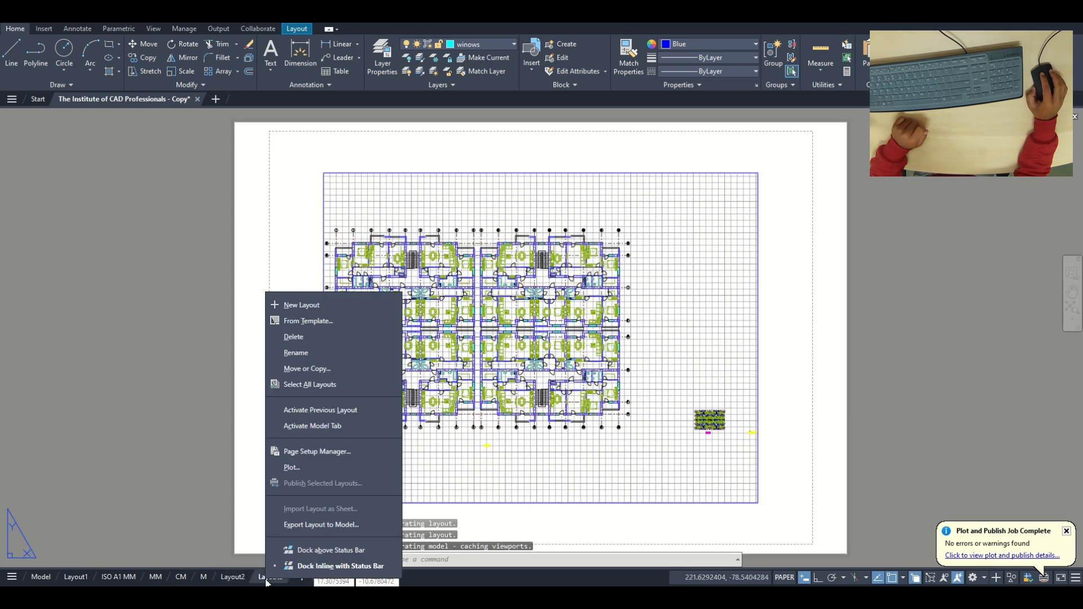
click(313, 451)
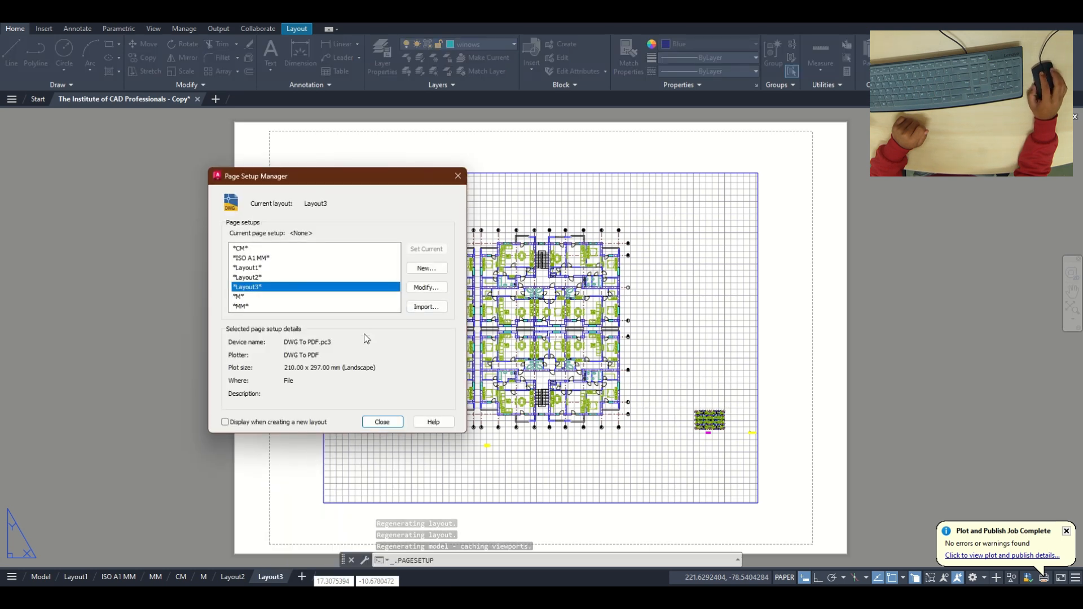
click(426, 288)
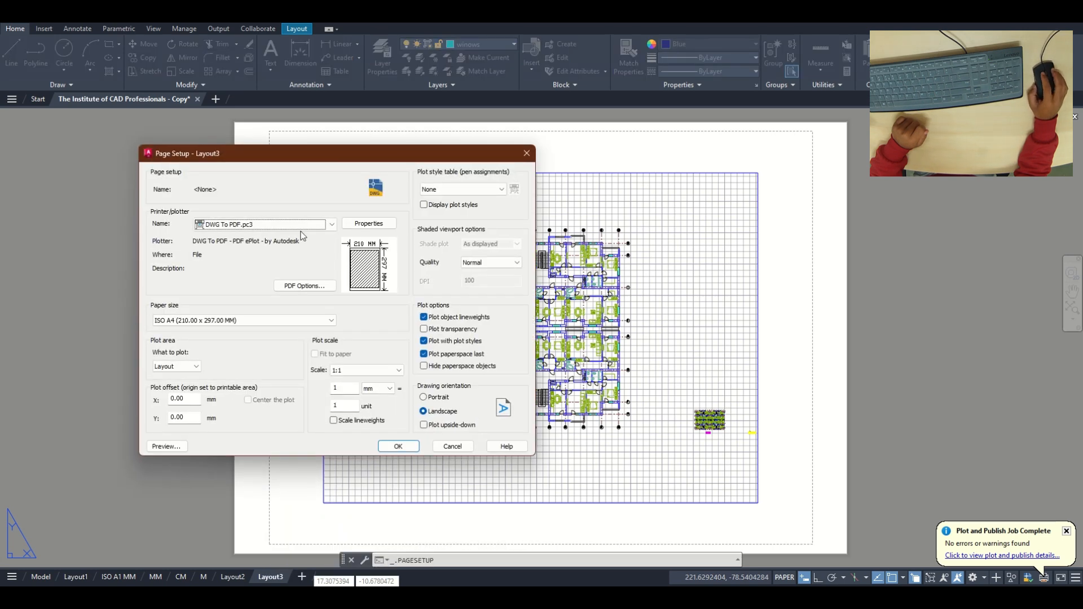
Step: Set Layout3's paper size to ISO full bleed A1 (841.00 x 594.00 MM) and its plot scale to 10 mm = 1 unit
click(248, 319)
scroll(220, 418, down, 1)
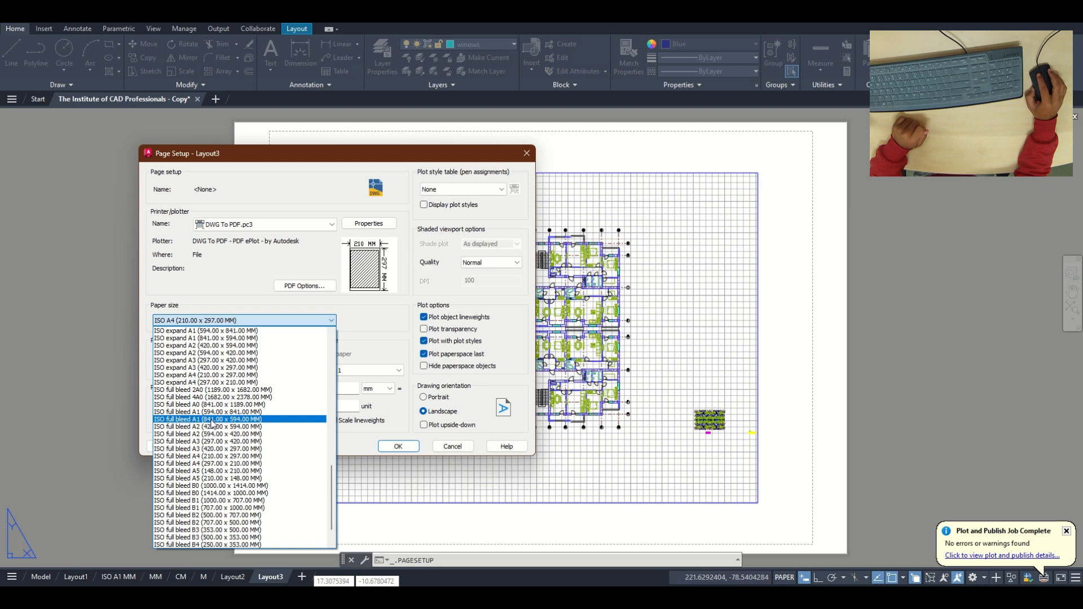
click(212, 420)
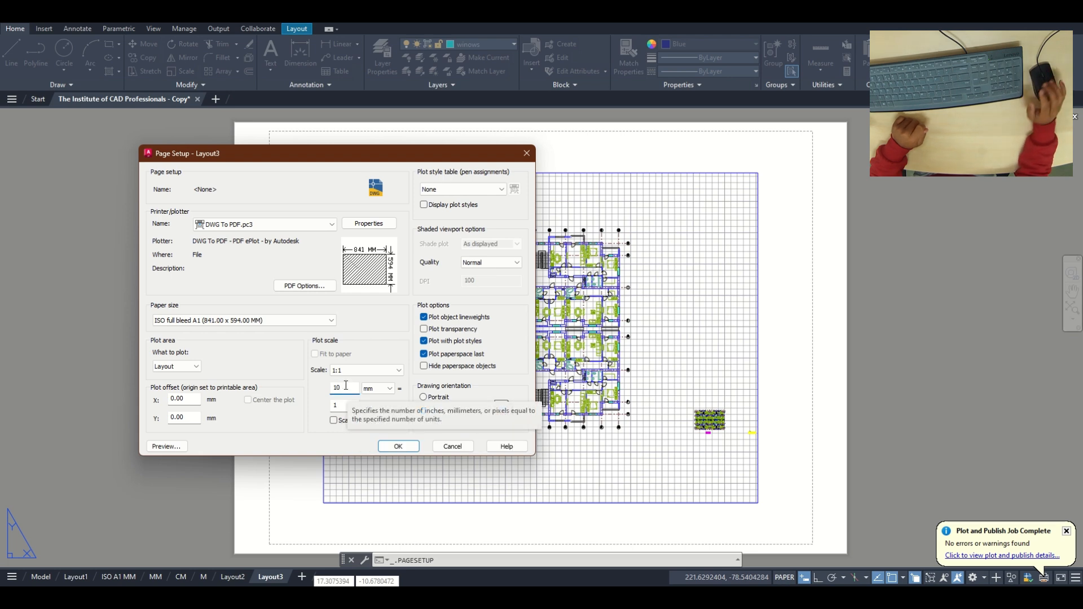
text(0)
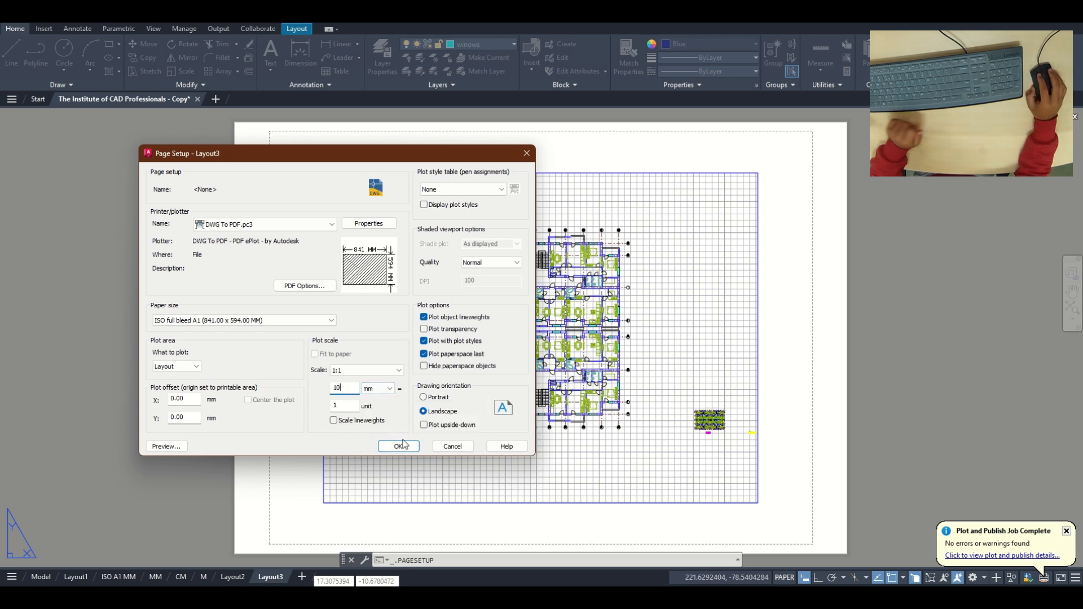
key(Tab)
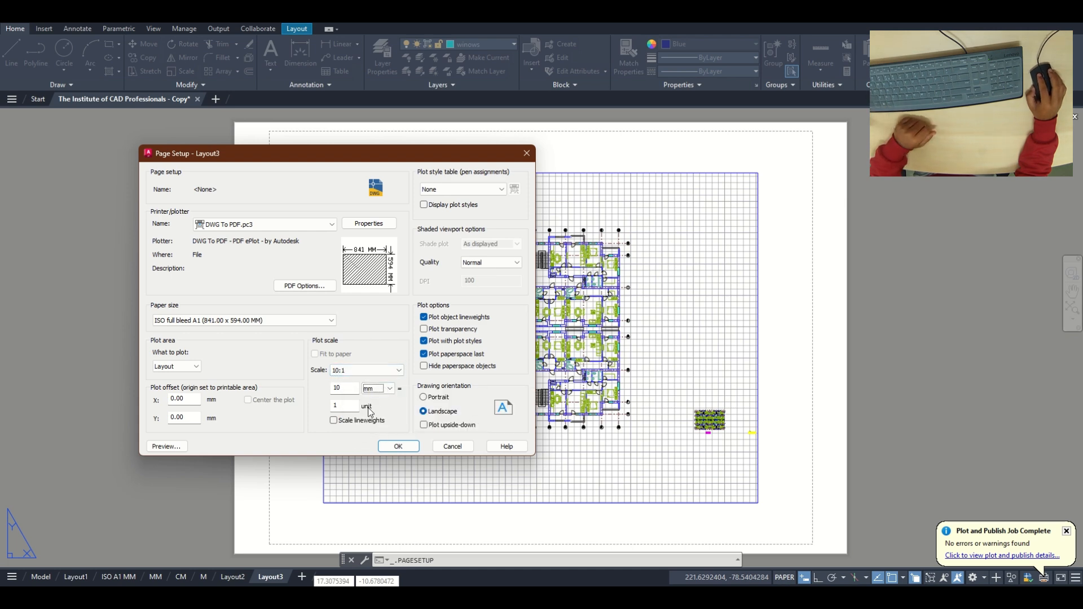
click(401, 446)
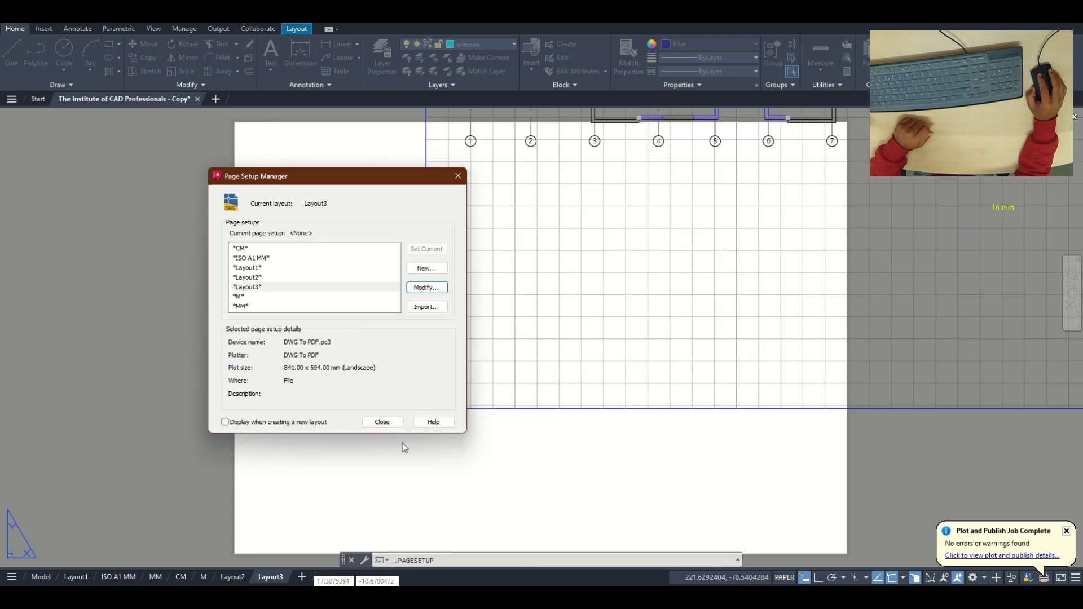
click(388, 418)
Step: Finish the page setup and delete Layout3's default viewport so the sheet is empty
scroll(389, 419, down, 6)
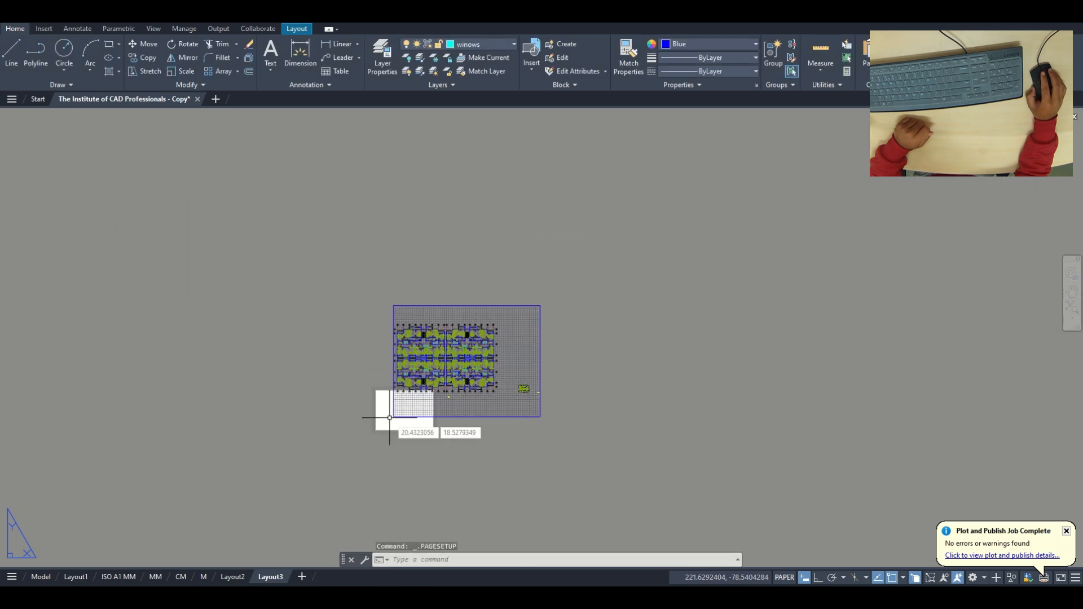
click(553, 363)
click(527, 408)
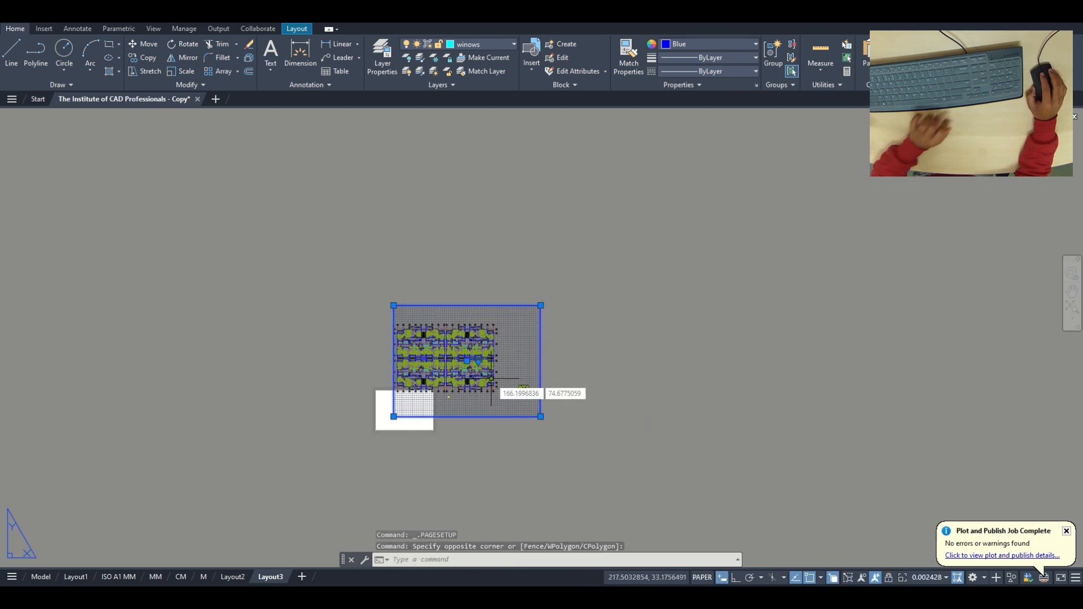
key(Delete)
scroll(416, 417, up, 6)
middle_drag(413, 416, 454, 353)
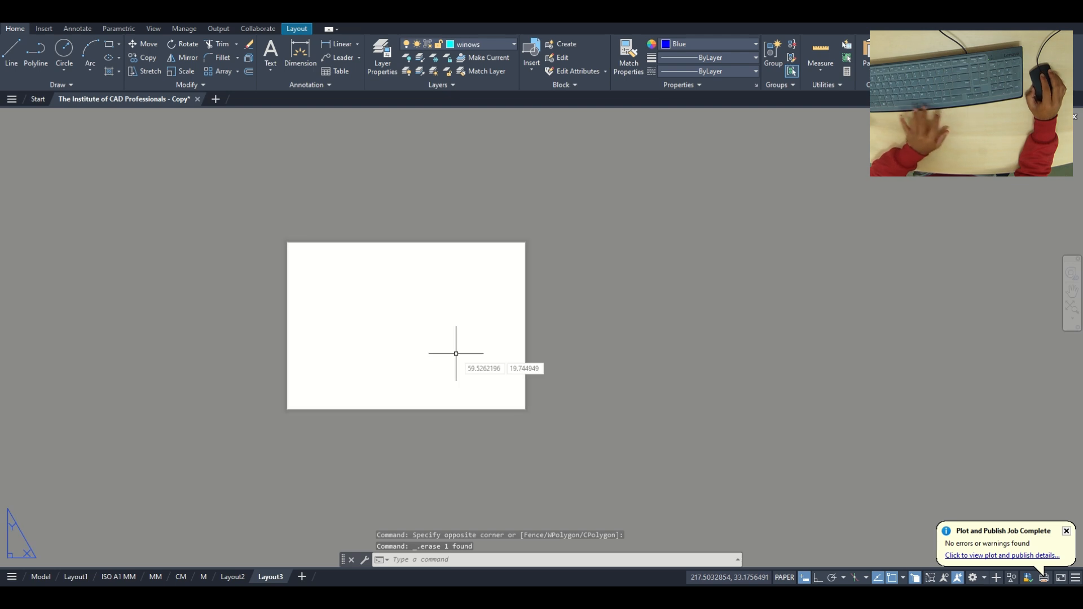
Step: Check the empty sheet's height with the Distance command, starting from its lower-left corner
text(di)
key(Return)
scroll(280, 399, up, 6)
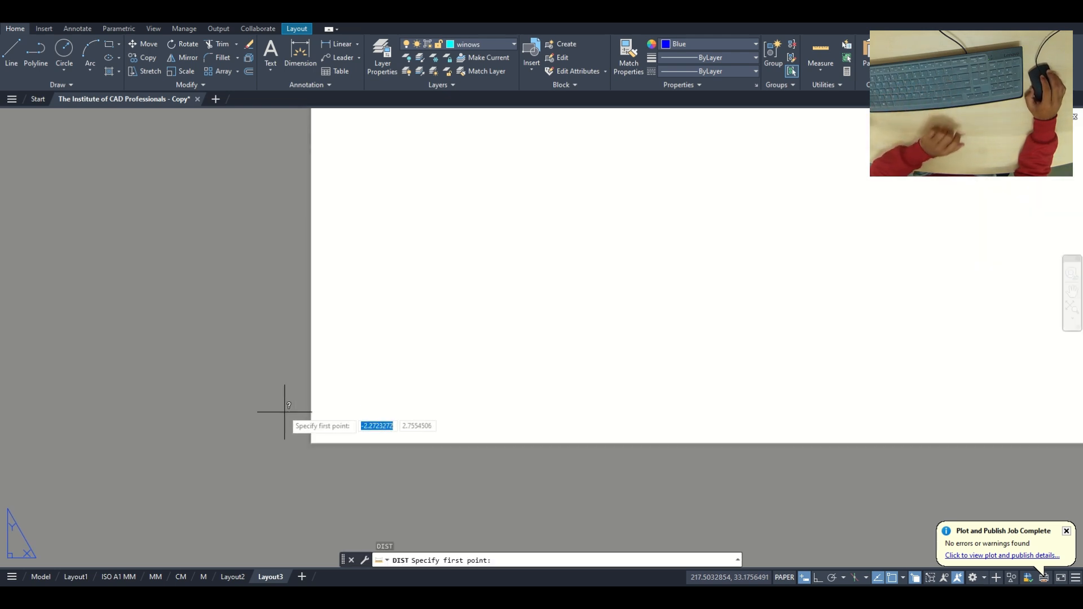
click(310, 441)
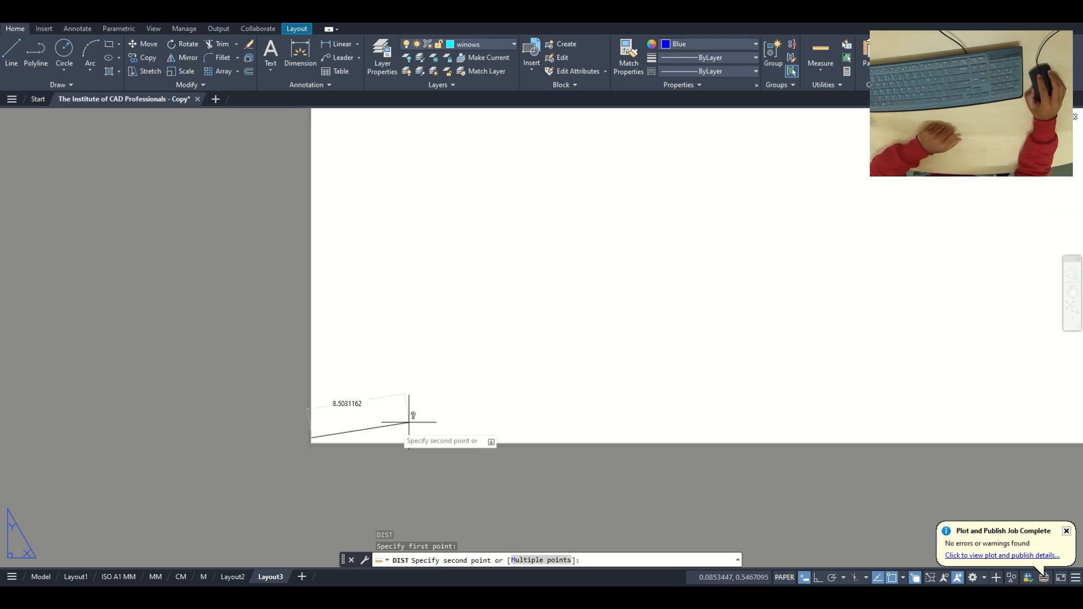
scroll(350, 407, down, 4)
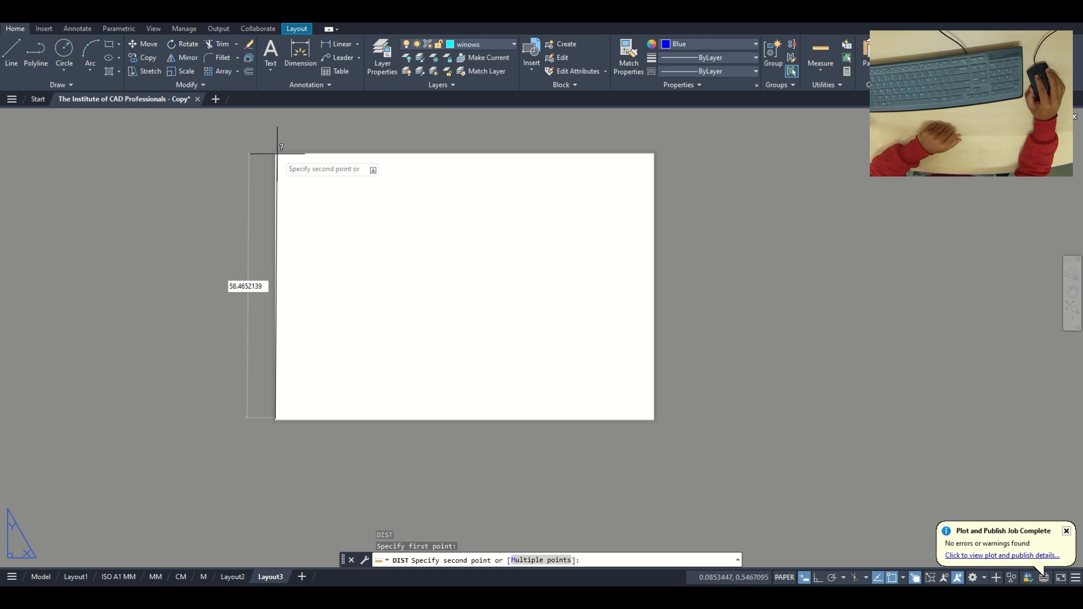
key(Escape)
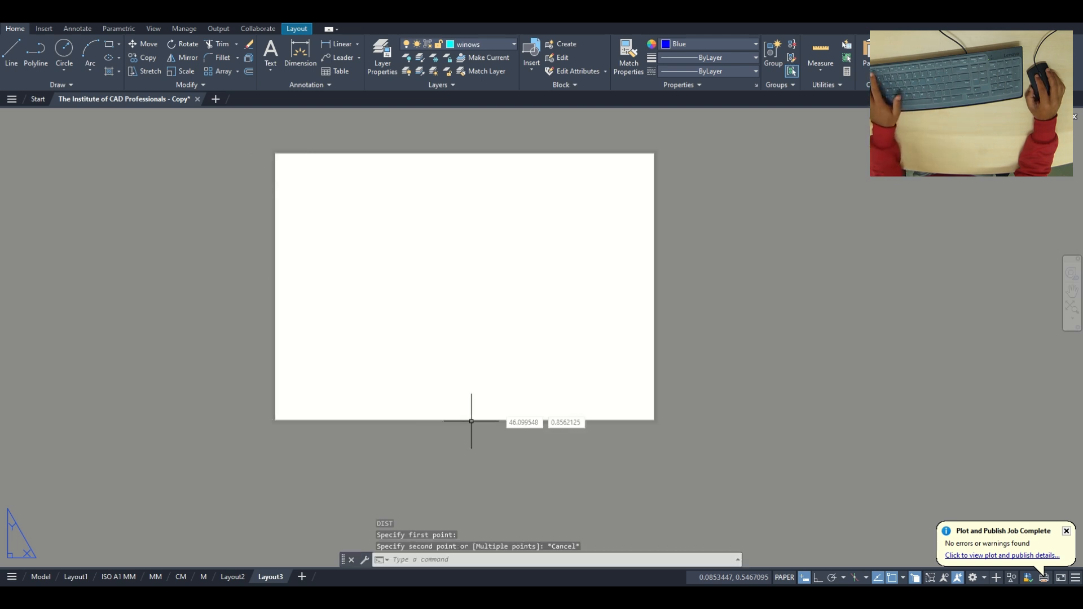
Step: Draw a rectangular border about 82.7 by 58.1 units just inside the edges of the sheet
middle_drag(539, 332, 544, 360)
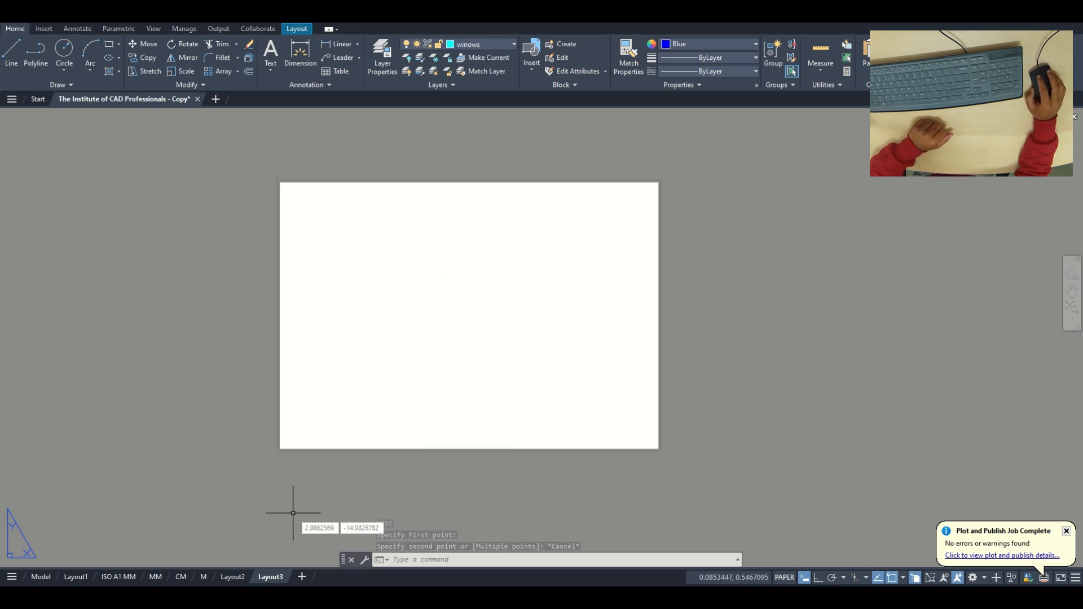
middle_drag(314, 447, 323, 446)
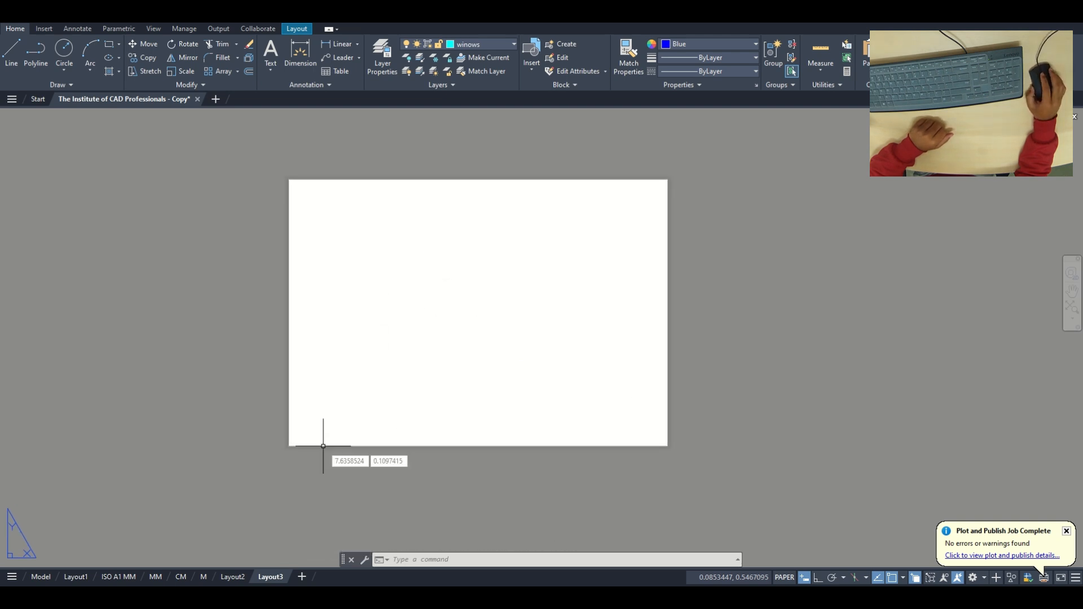
text(rec)
key(Return)
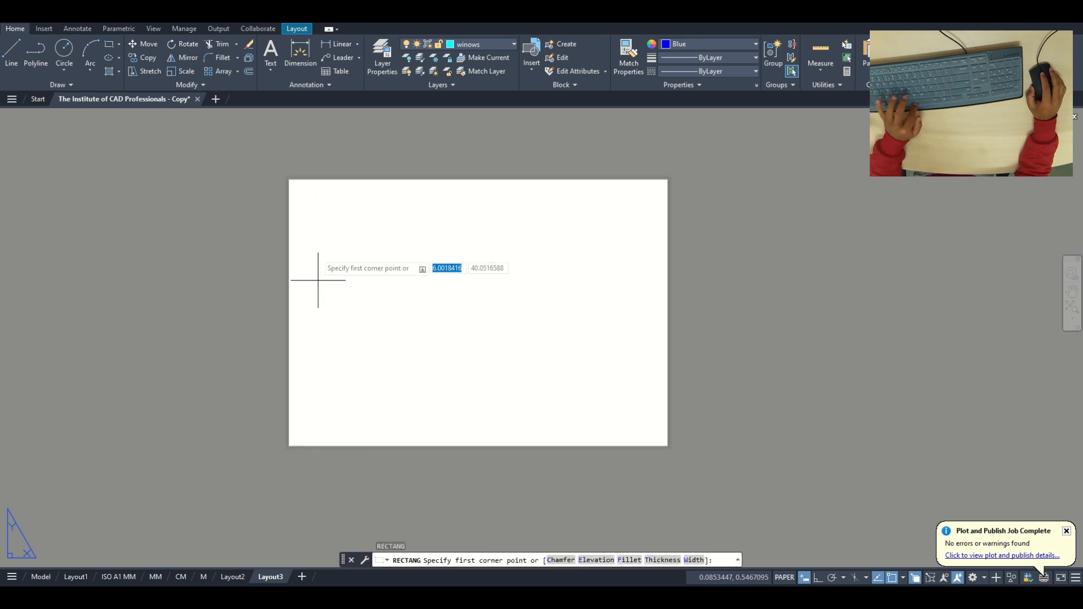
scroll(297, 181, up, 2)
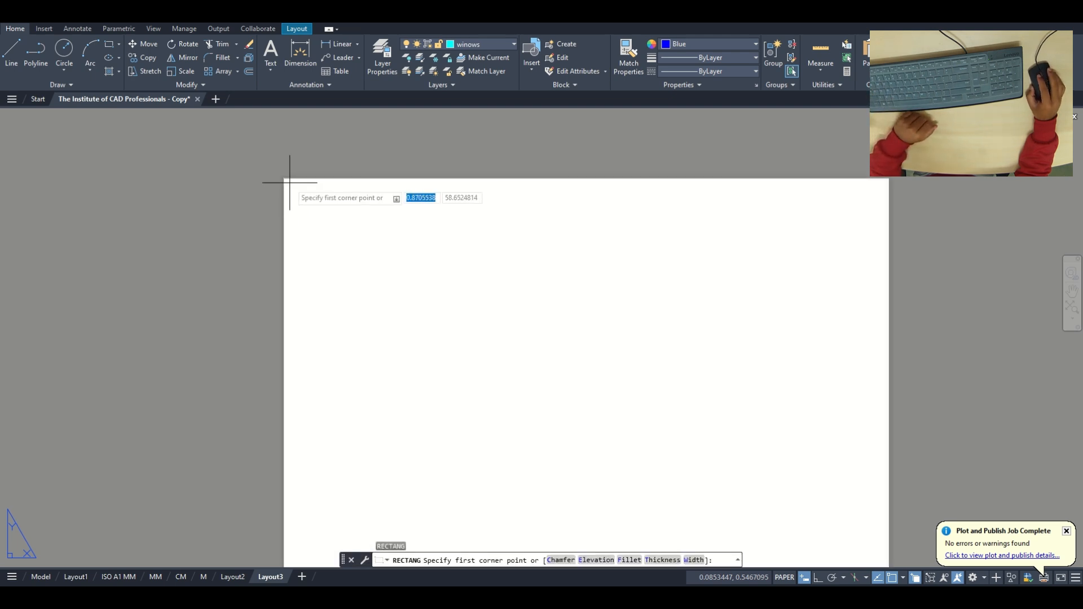
click(288, 183)
middle_drag(761, 488, 684, 419)
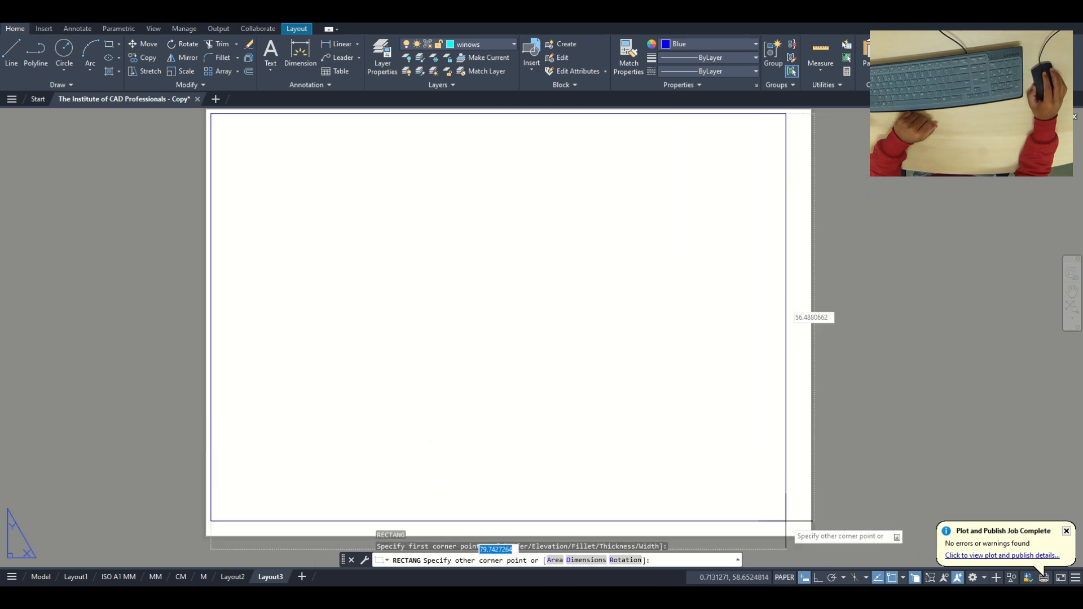
click(807, 531)
scroll(755, 418, down, 2)
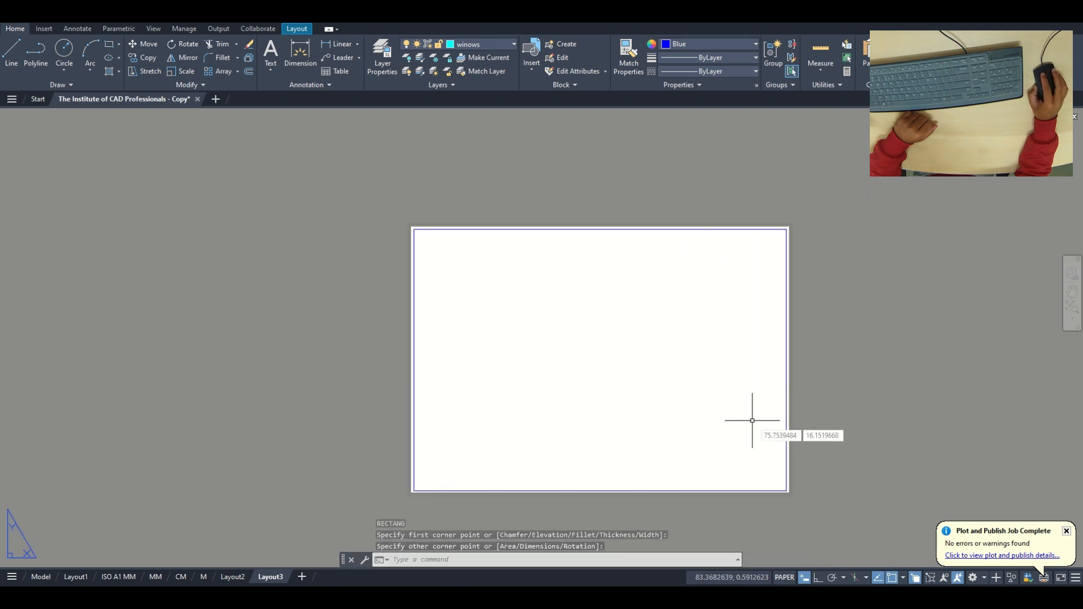
Step: Offset the rectangular border inward by about 0.37 units
middle_drag(754, 418, 638, 418)
text(o)
key(Return)
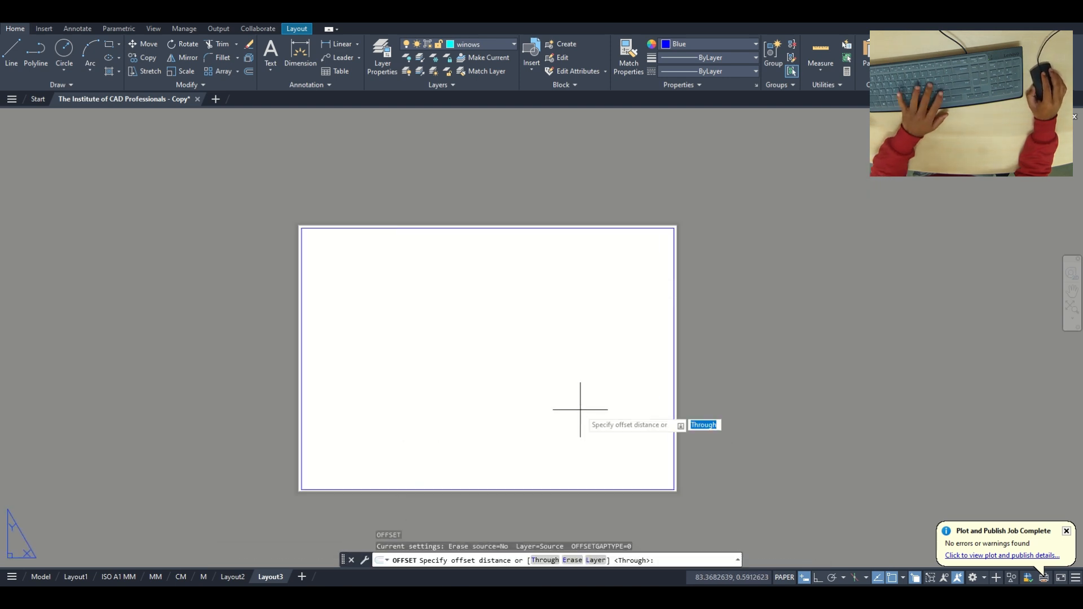
scroll(699, 226, up, 3)
click(700, 226)
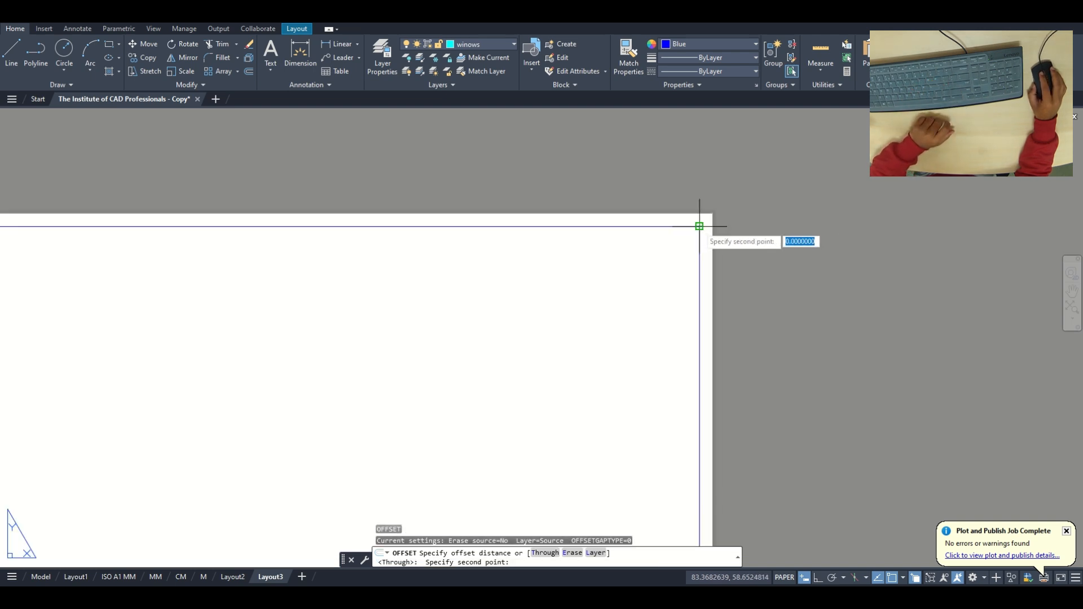
click(700, 237)
click(698, 245)
click(691, 257)
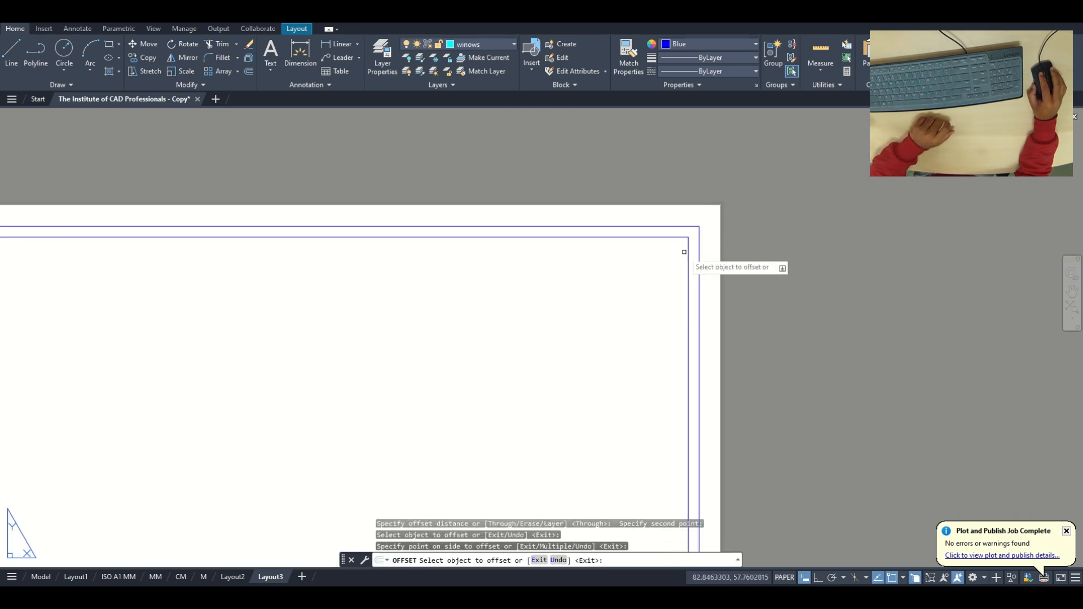
key(Escape)
Step: Offset the inner border inward by a picked distance of about 0.29 units to form a third frame line
text(o)
key(Return)
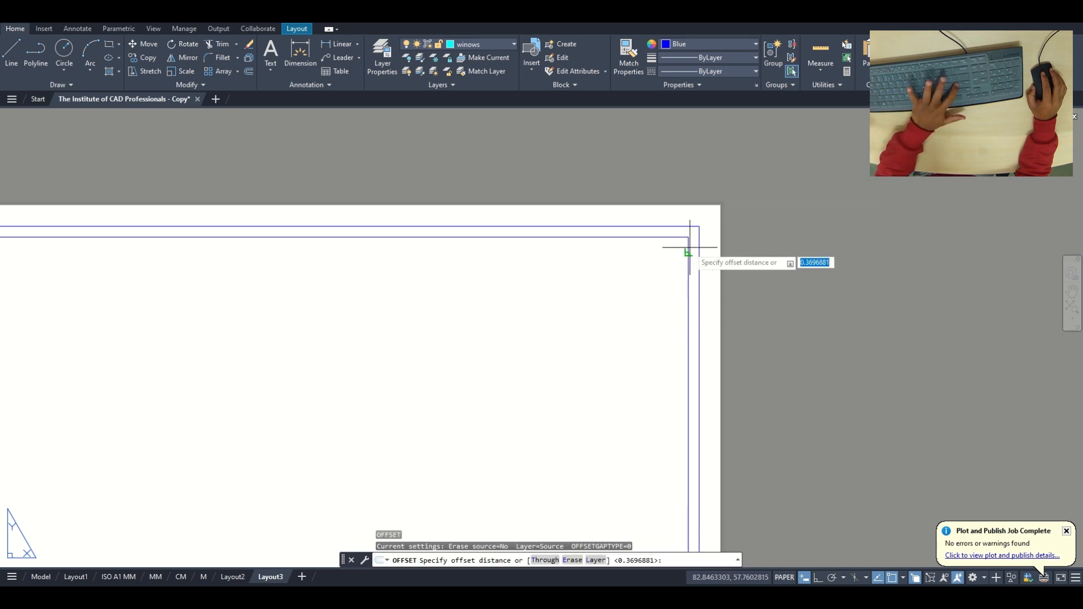
click(688, 245)
click(685, 248)
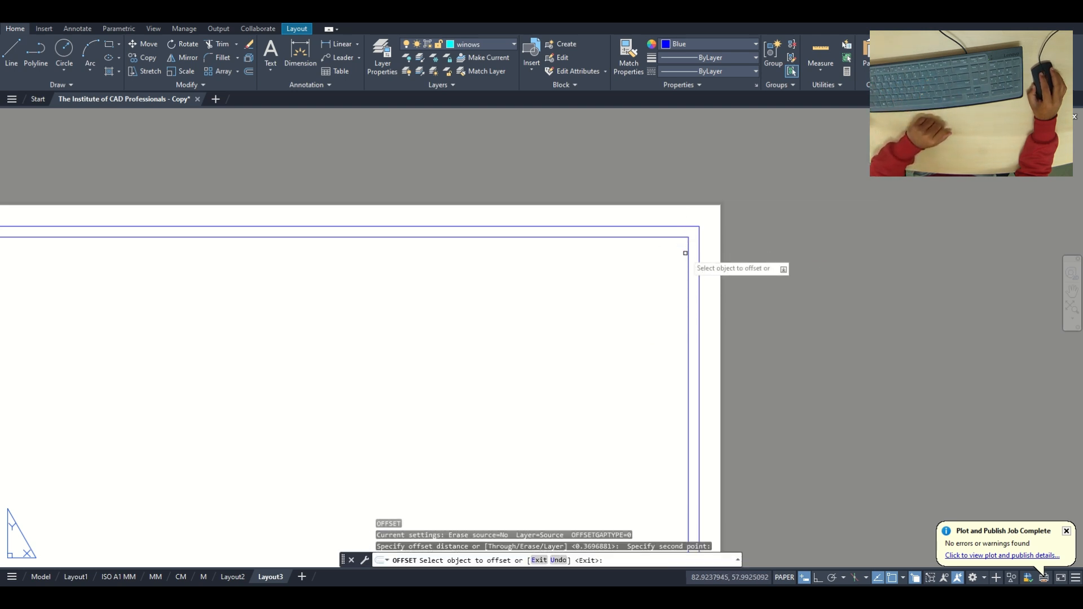
click(688, 249)
click(677, 254)
scroll(502, 370, down, 4)
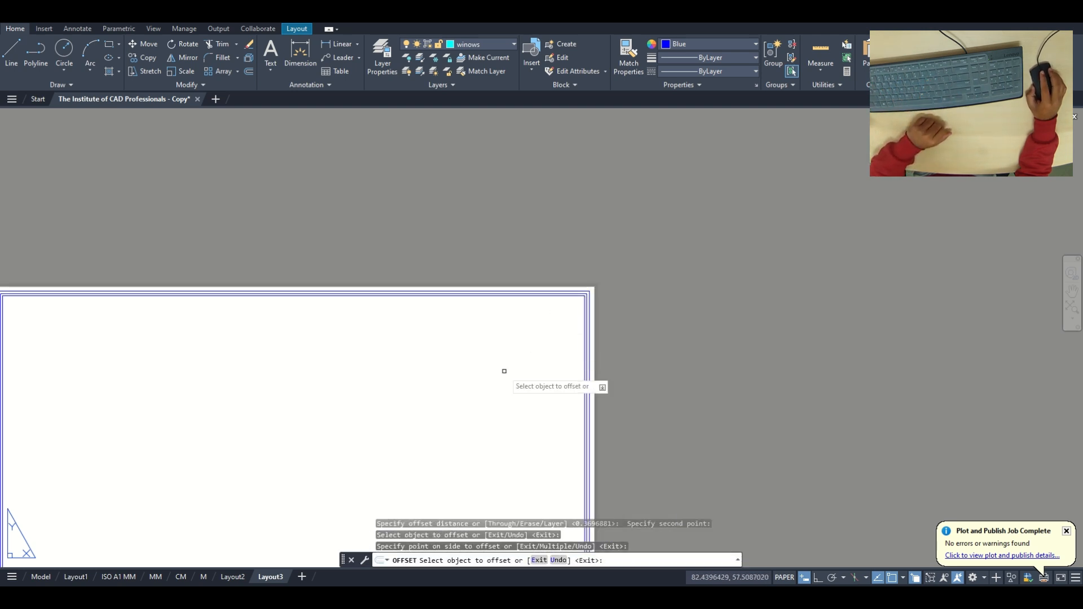
key(Escape)
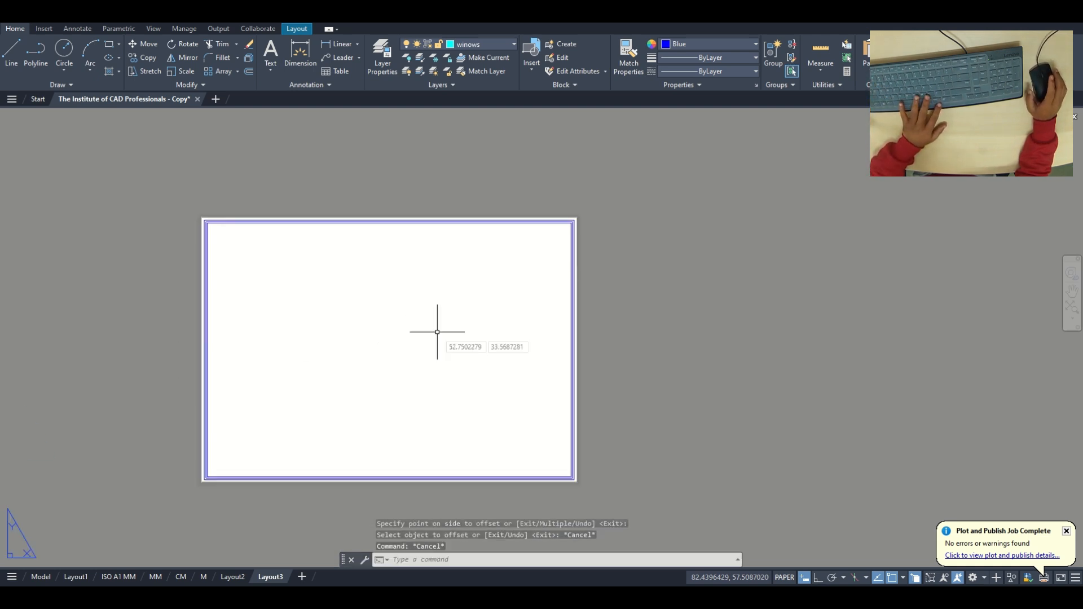
Step: Create a viewport with MVIEW spanning the innermost frame from its upper-left to its lower-right corner
scroll(309, 322, up, 2)
middle_drag(310, 322, 336, 299)
text(m)
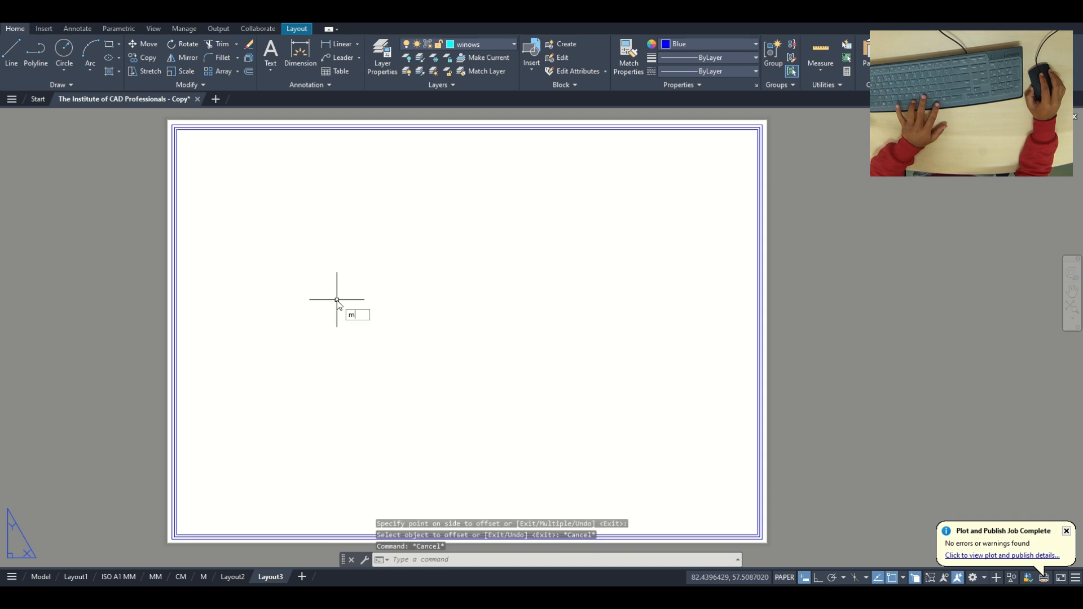
text(v)
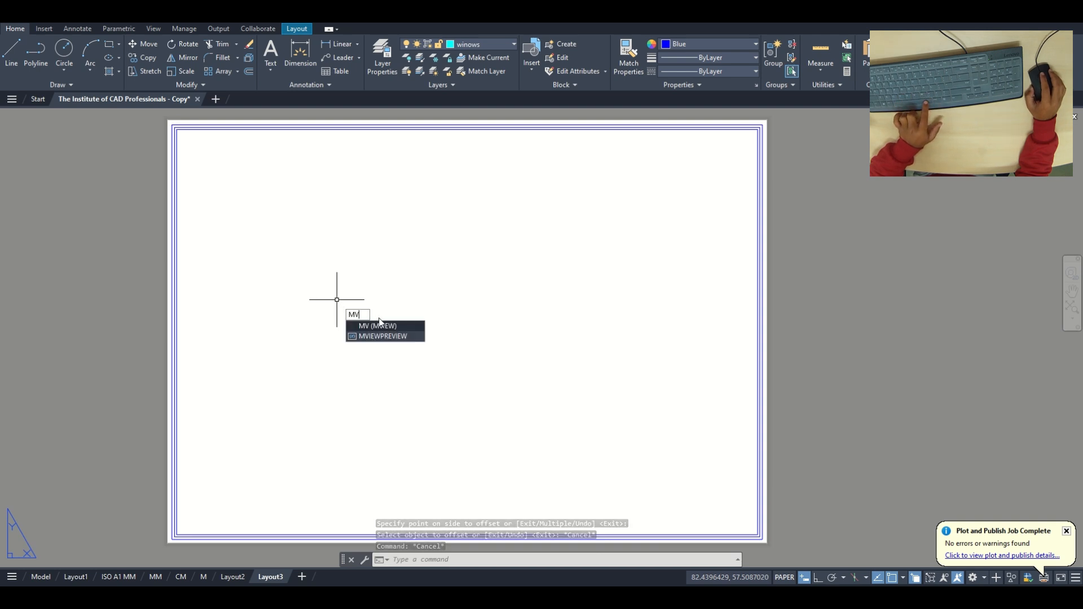
key(Return)
scroll(189, 126, up, 5)
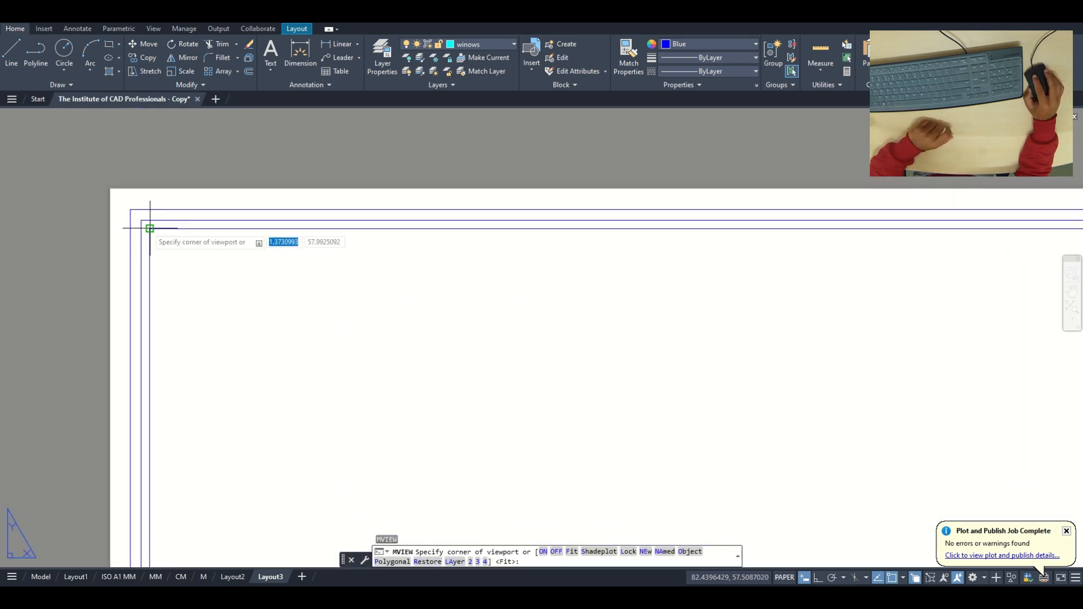
click(149, 227)
scroll(158, 243, down, 4)
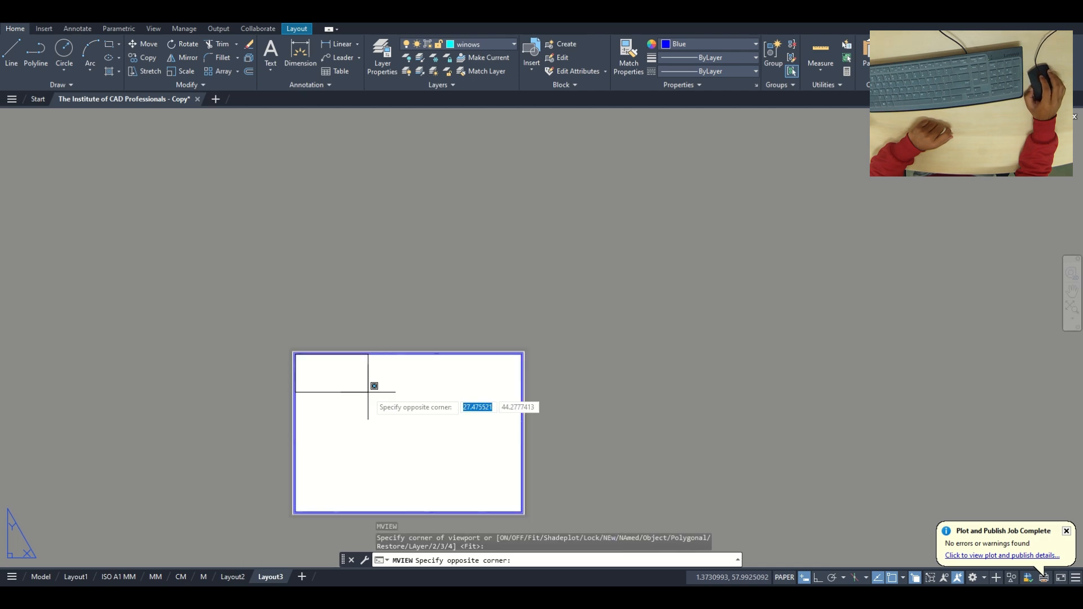
scroll(474, 343, up, 5)
scroll(514, 383, up, 2)
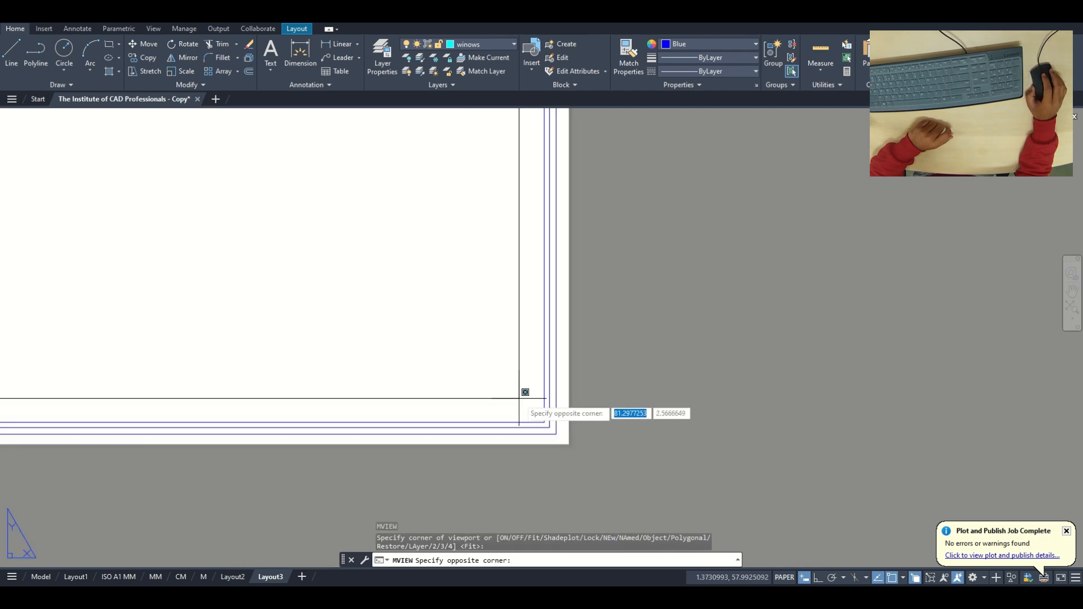
click(545, 420)
scroll(315, 339, down, 4)
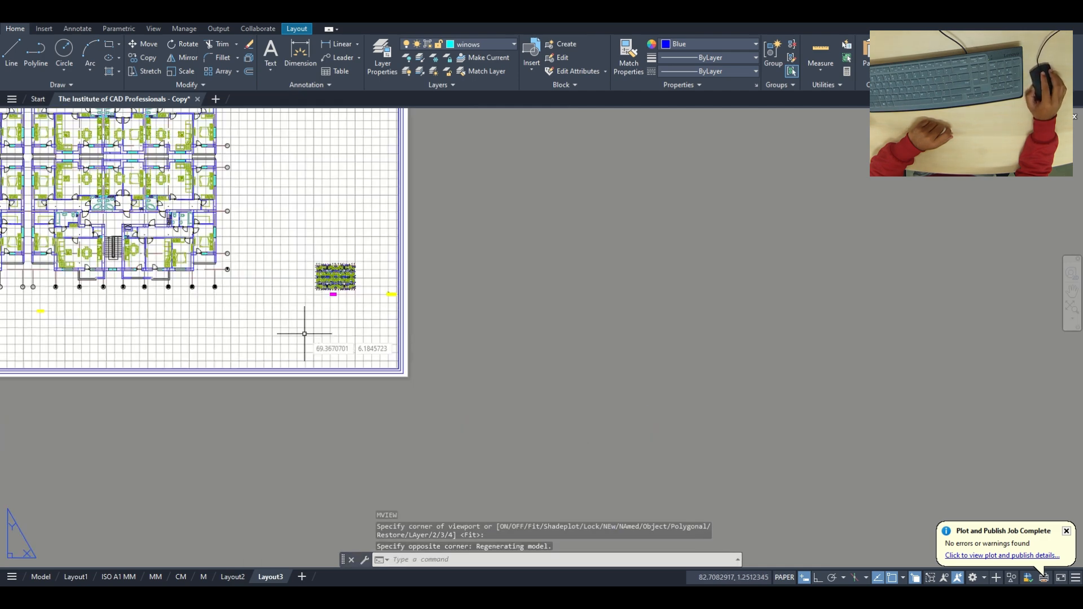
Step: Activate the new viewport, bring the floor plan labelled "In cm" fully into view, and return to paper space
middle_drag(308, 331, 430, 392)
scroll(434, 392, down, 2)
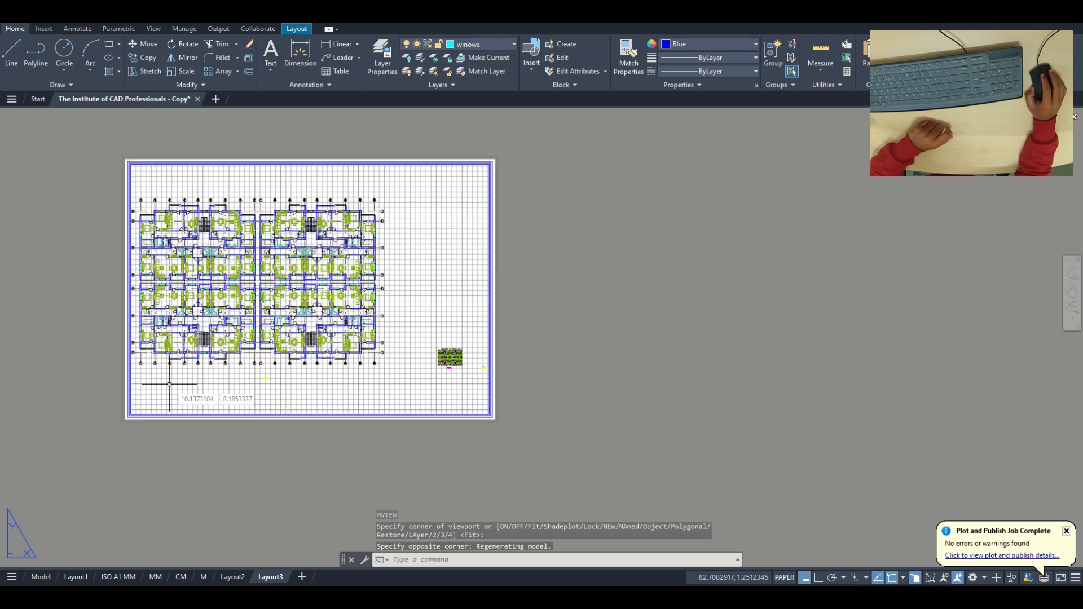
scroll(267, 385, up, 4)
scroll(268, 385, down, 4)
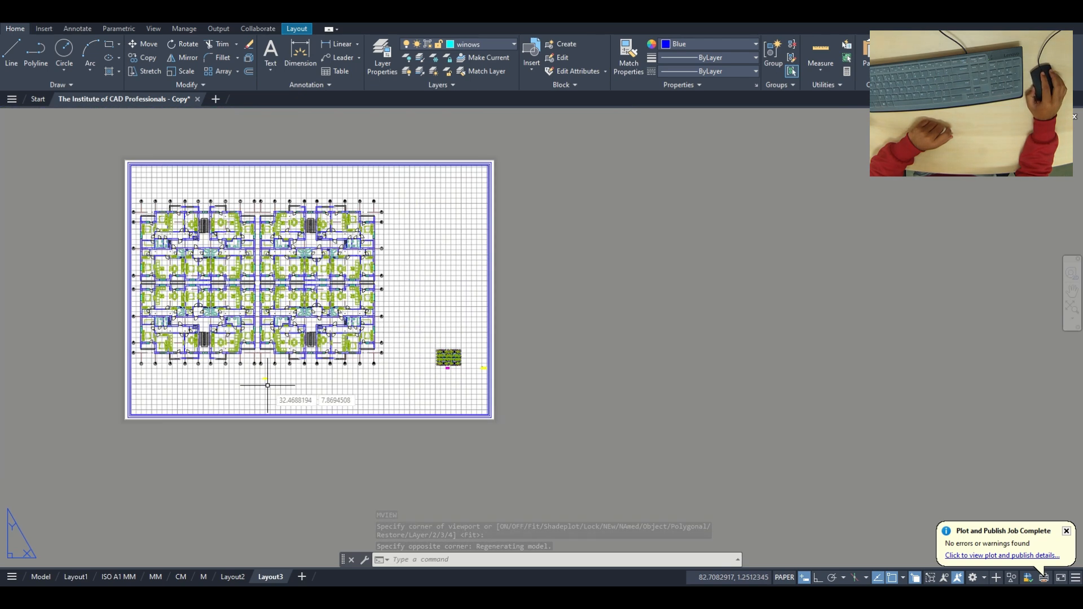
double_click(395, 375)
middle_drag(412, 378, 334, 367)
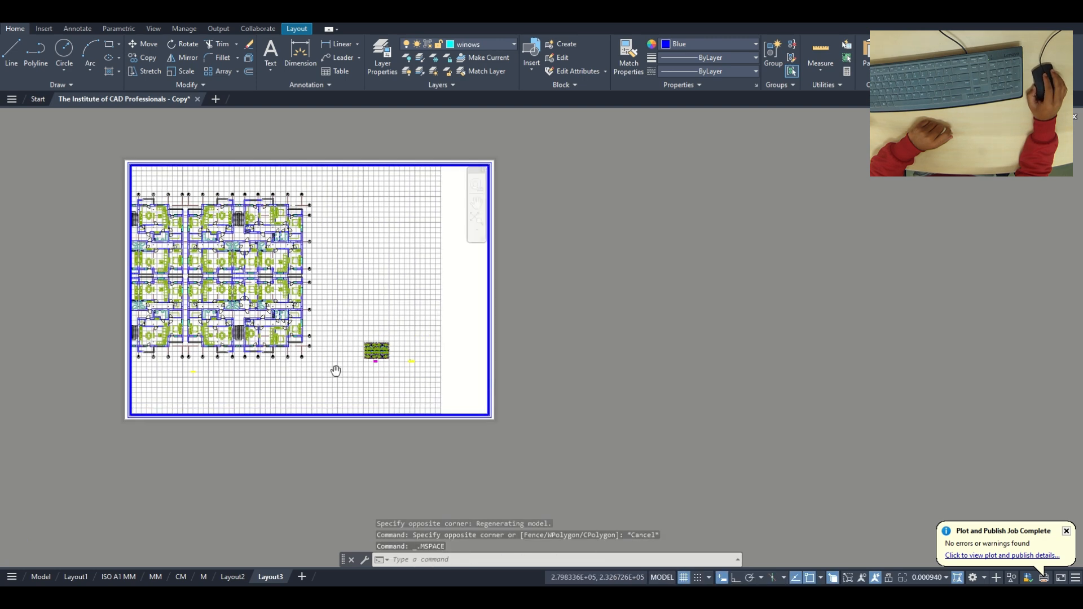
scroll(307, 337, up, 8)
scroll(376, 323, up, 5)
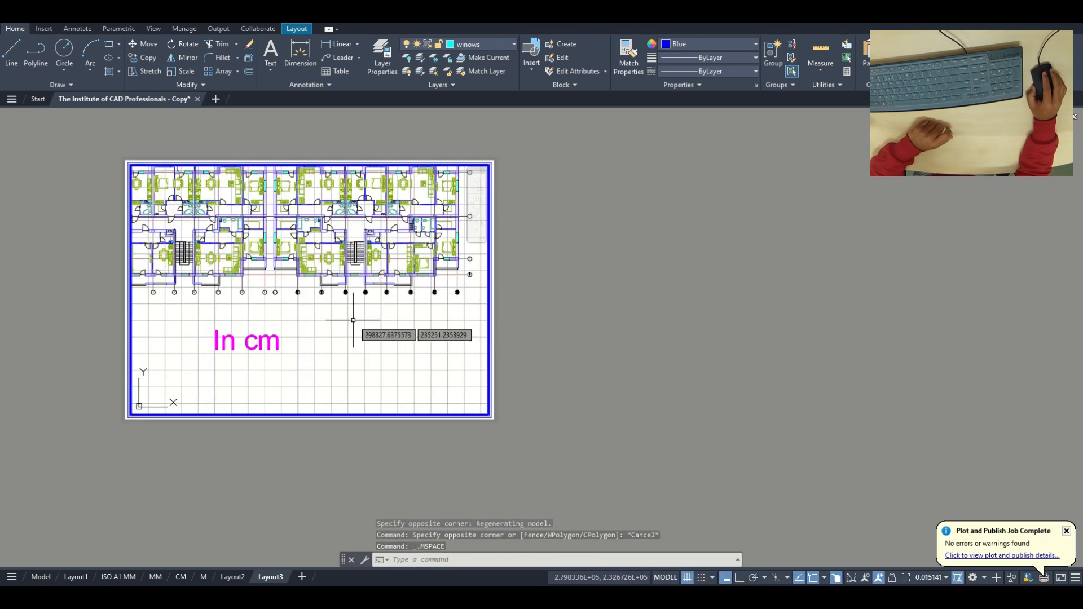
scroll(367, 380, down, 2)
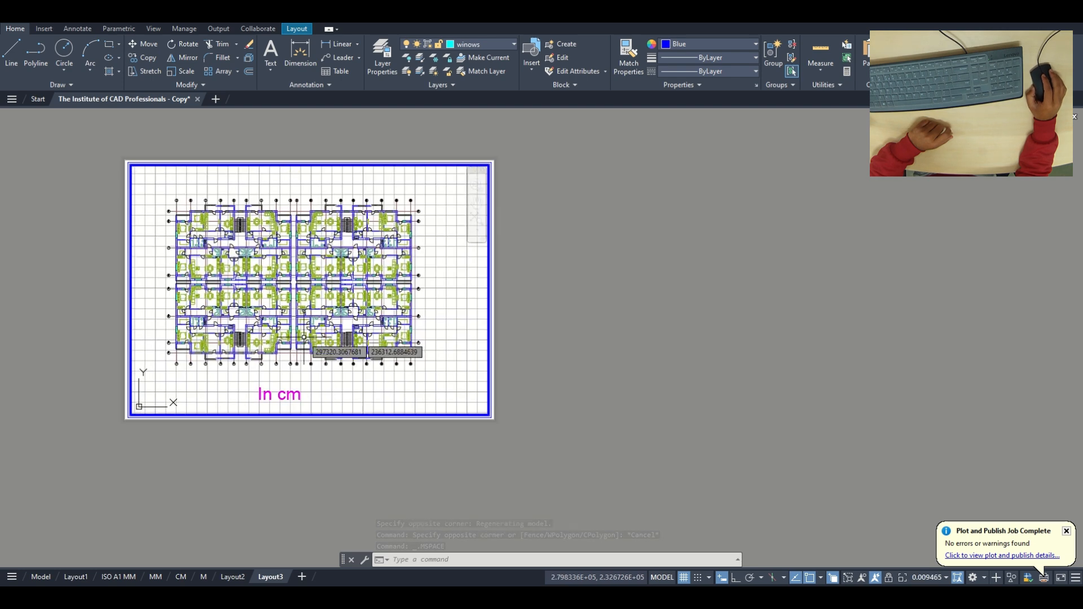
double_click(611, 360)
Step: Activate the viewport showing the "In cm" floor plan, set its scale to 1:85, and return to paper space
middle_drag(416, 448, 539, 443)
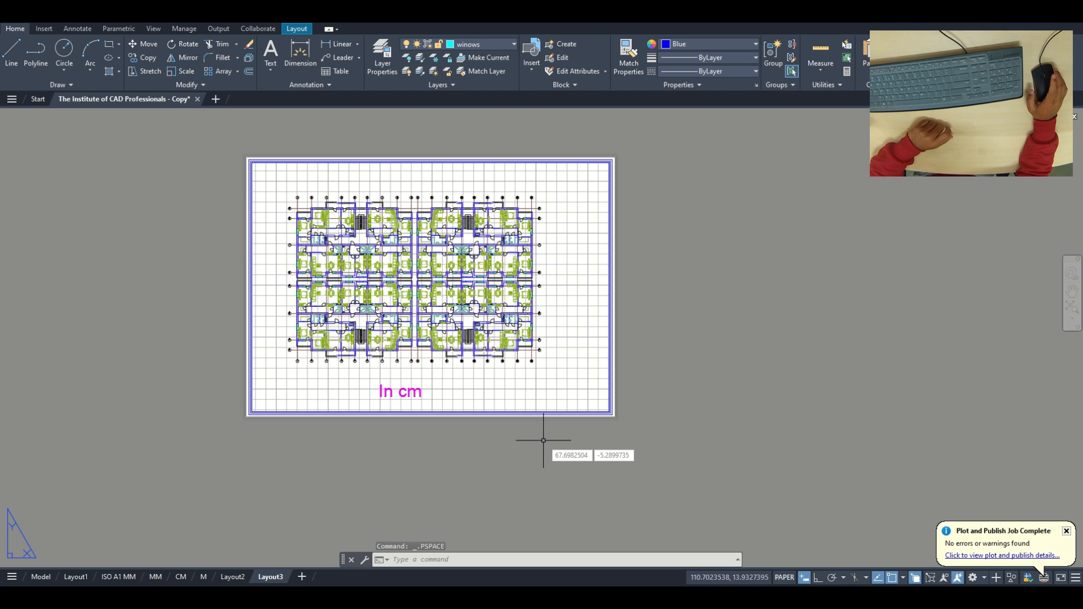
middle_drag(479, 355, 451, 372)
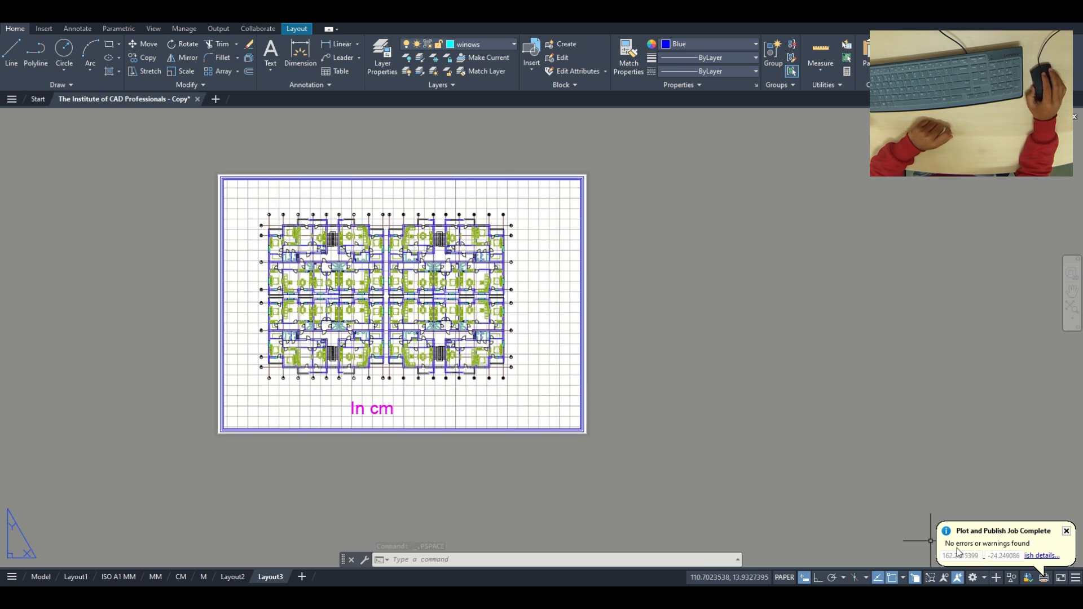
click(784, 577)
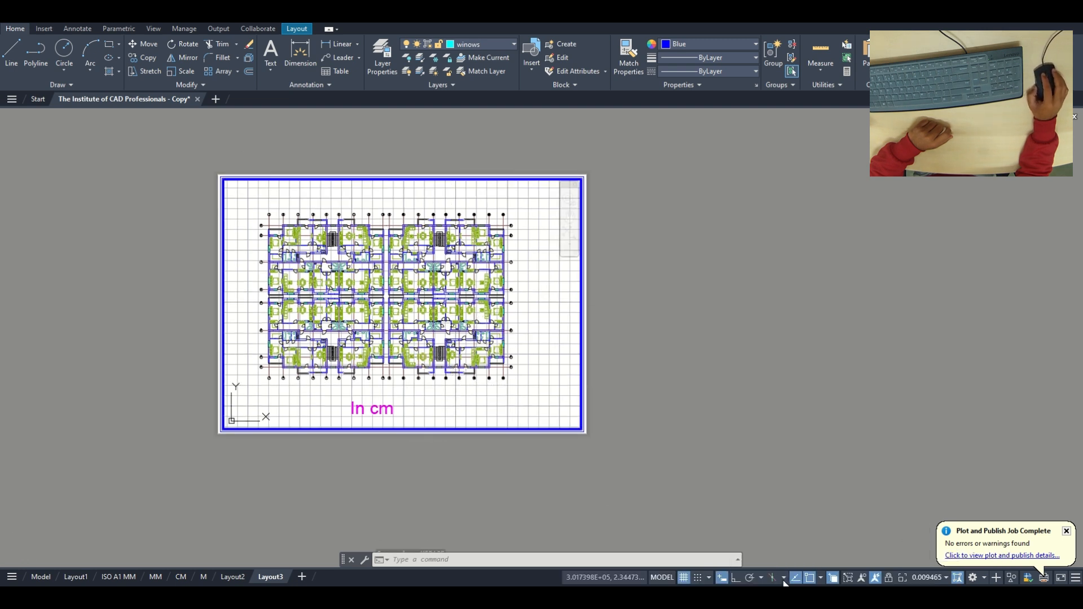
click(939, 577)
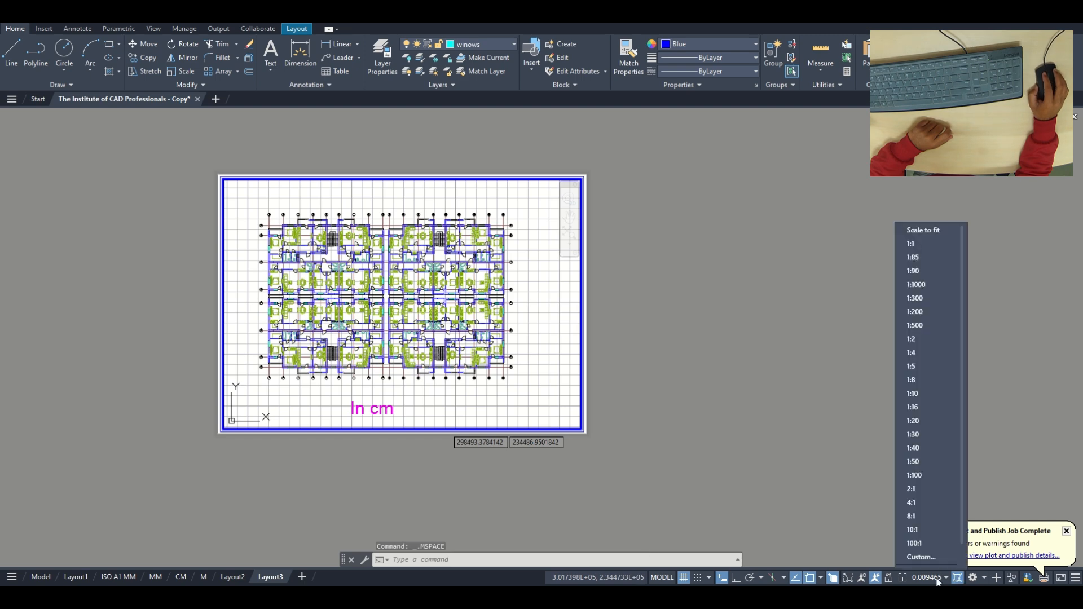
click(926, 257)
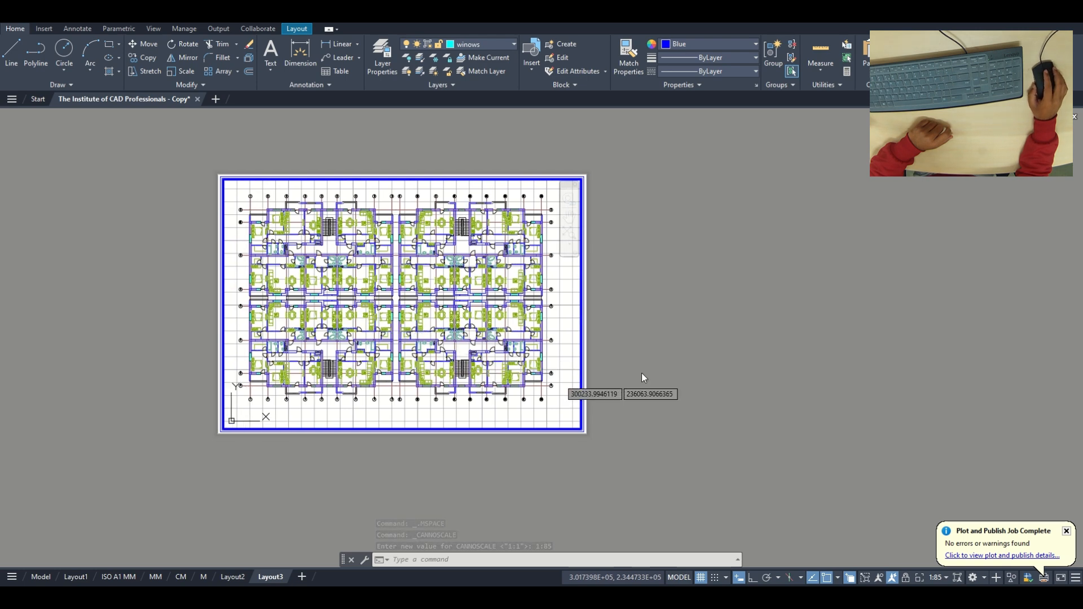
double_click(658, 320)
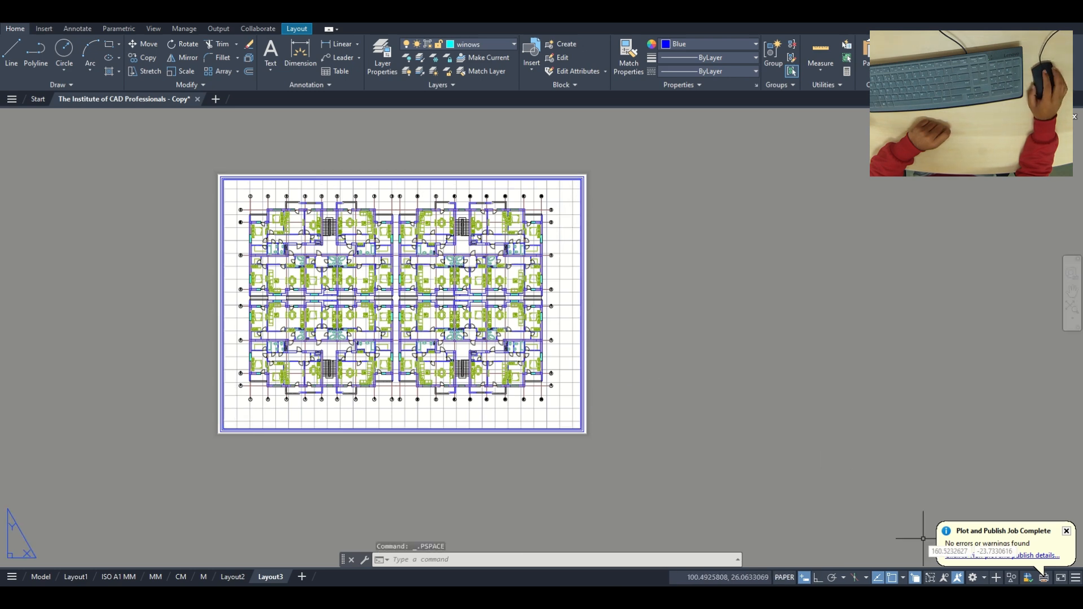
Step: Reactivate the floor plan viewport and try a scale of 1:90
double_click(463, 412)
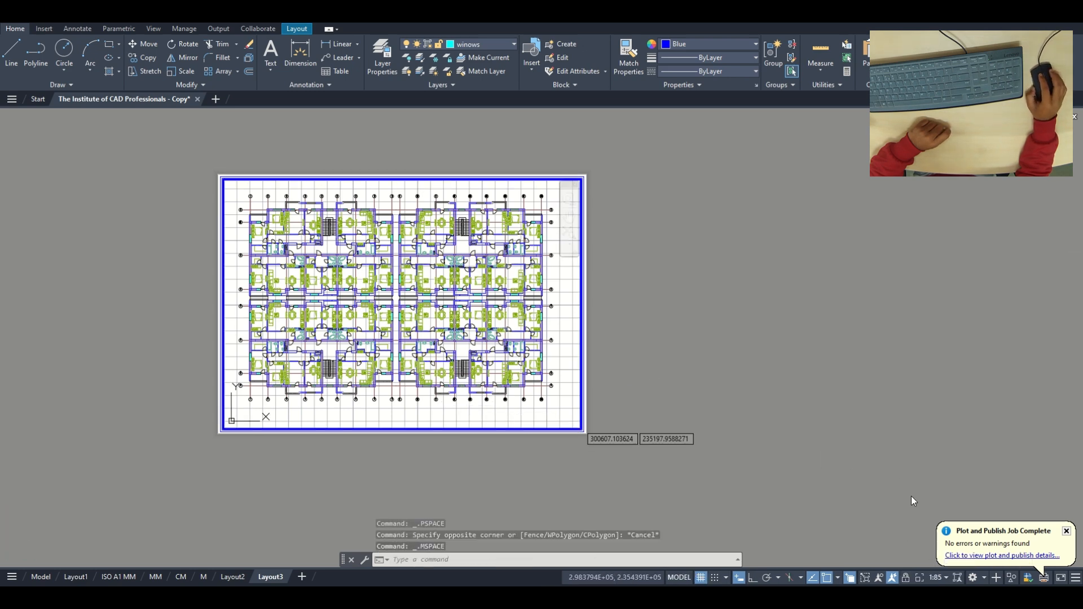
click(936, 577)
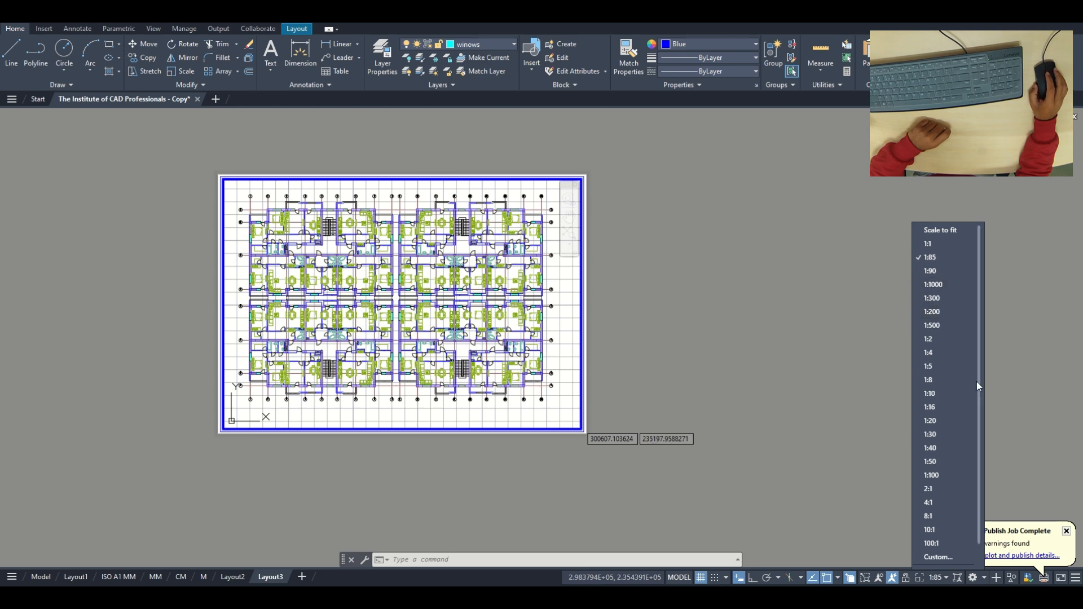
click(947, 270)
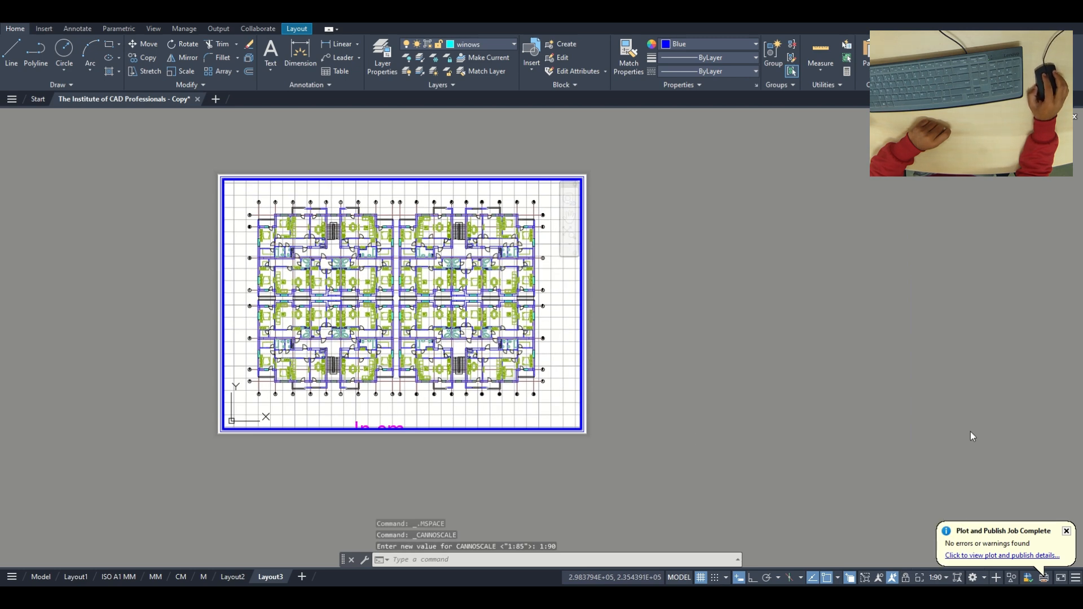
Step: Set the viewport scale to 1:100, reposition the plan and its "In cm" label within the frame, and return to paper space
click(938, 578)
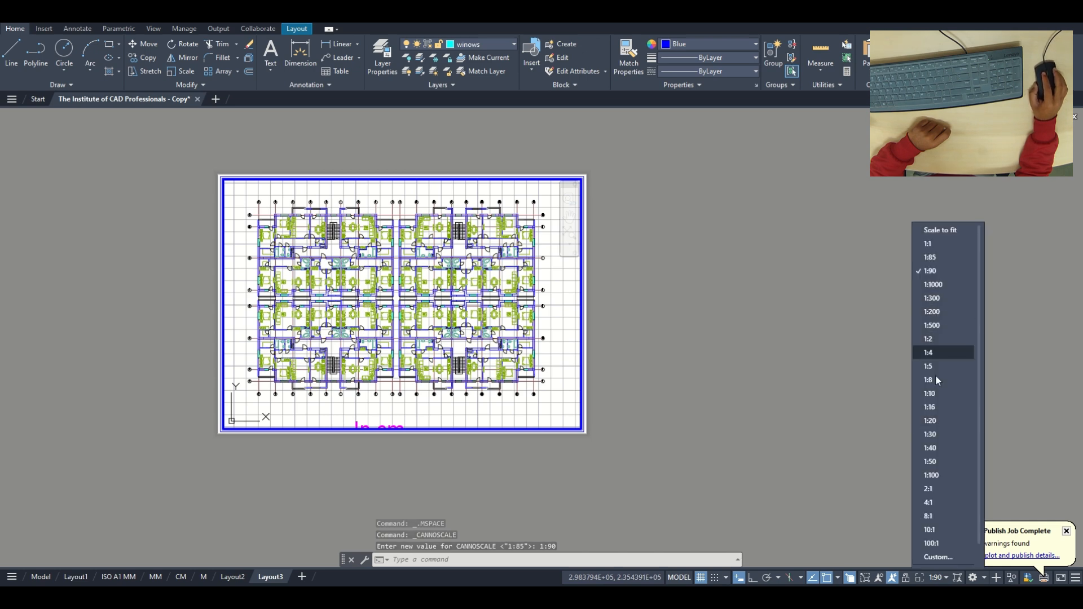
click(933, 475)
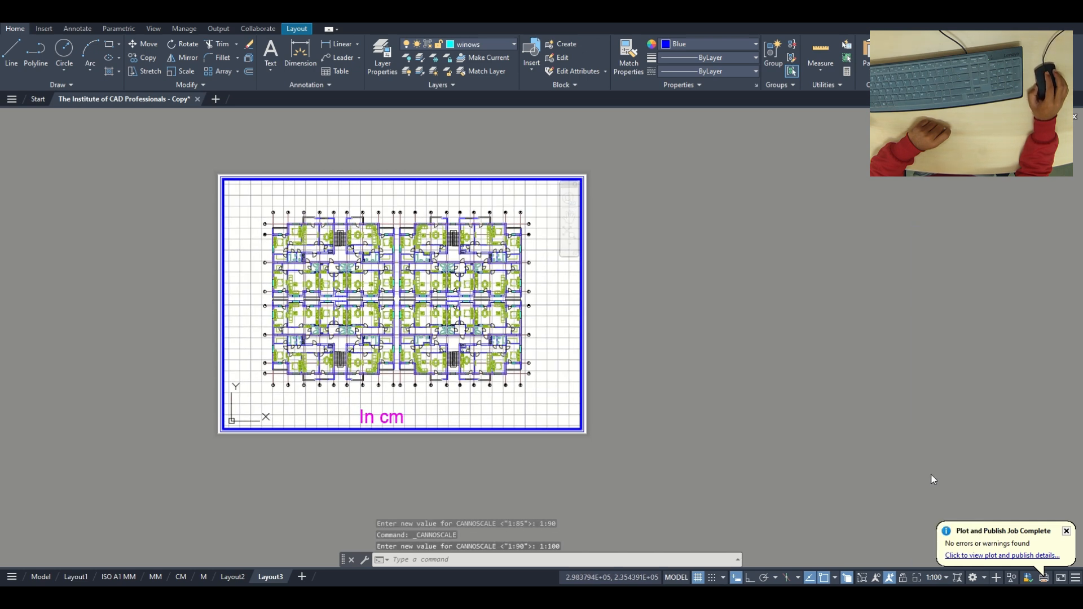
middle_drag(551, 404, 552, 394)
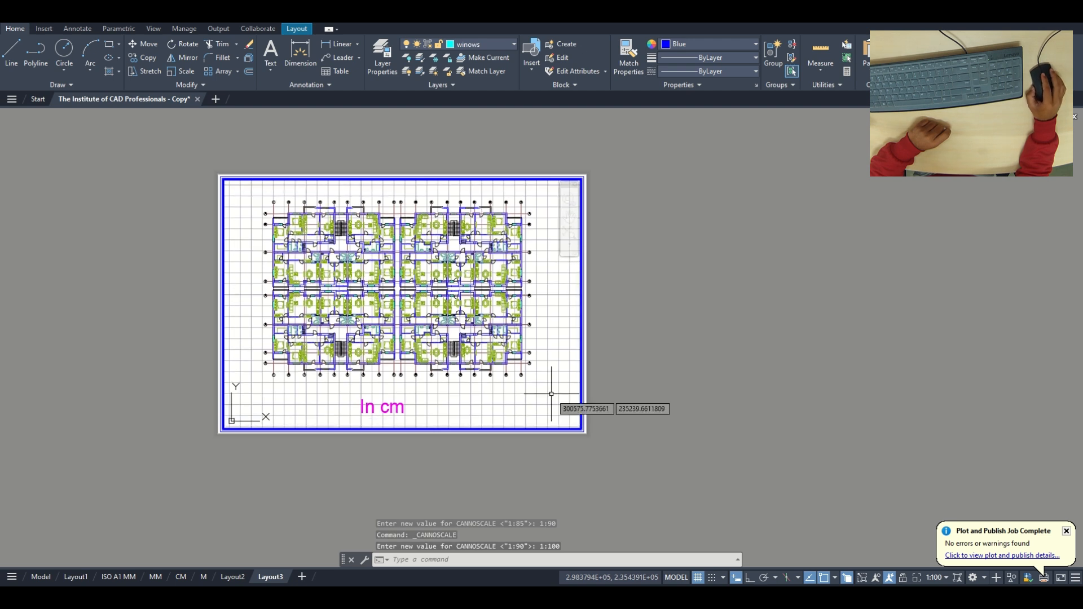
double_click(689, 338)
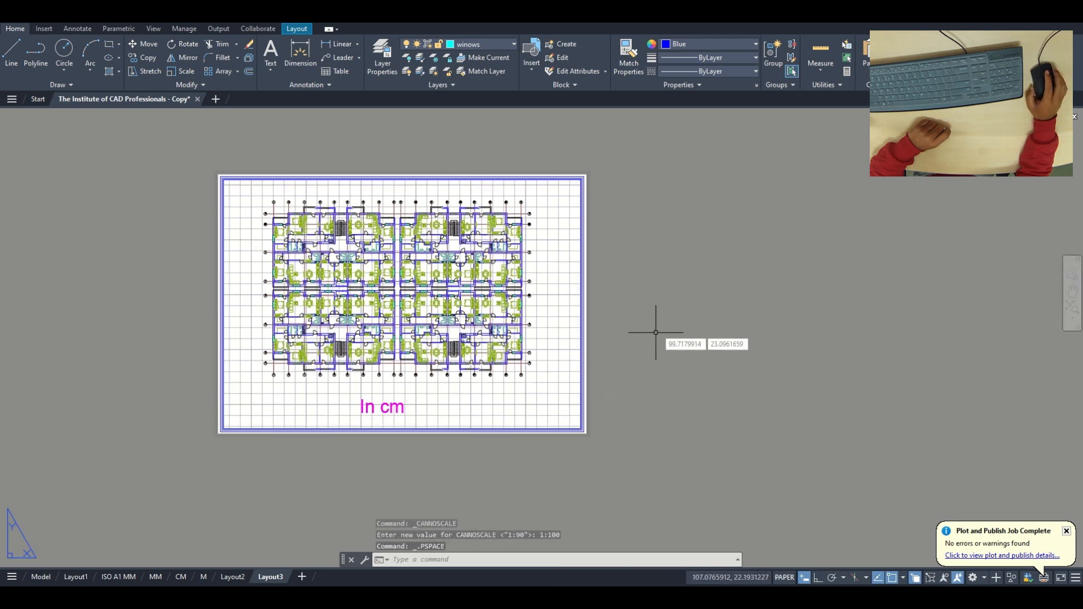
double_click(518, 416)
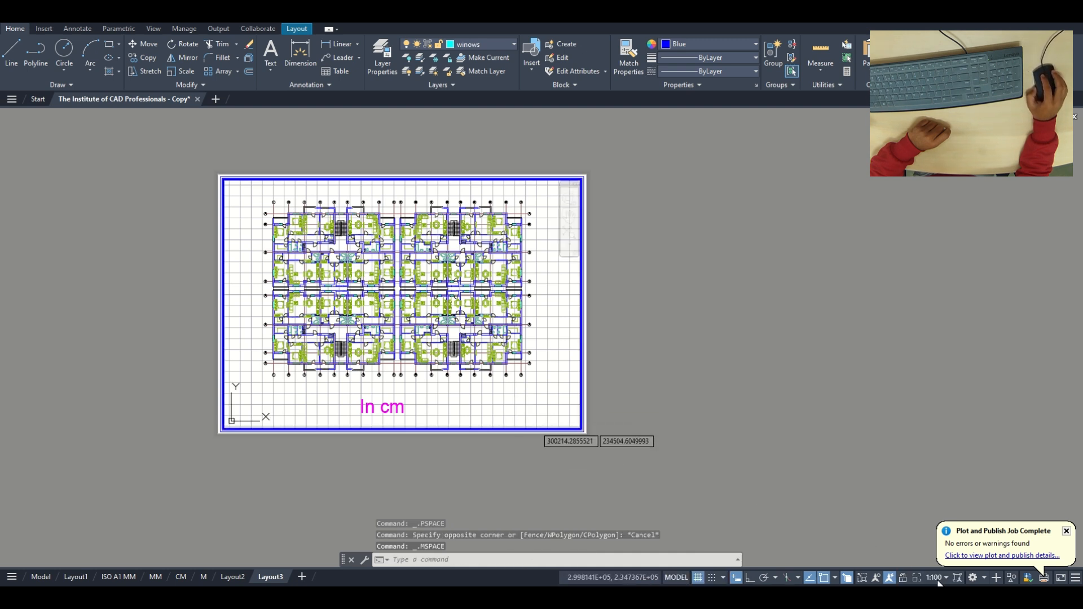
double_click(681, 380)
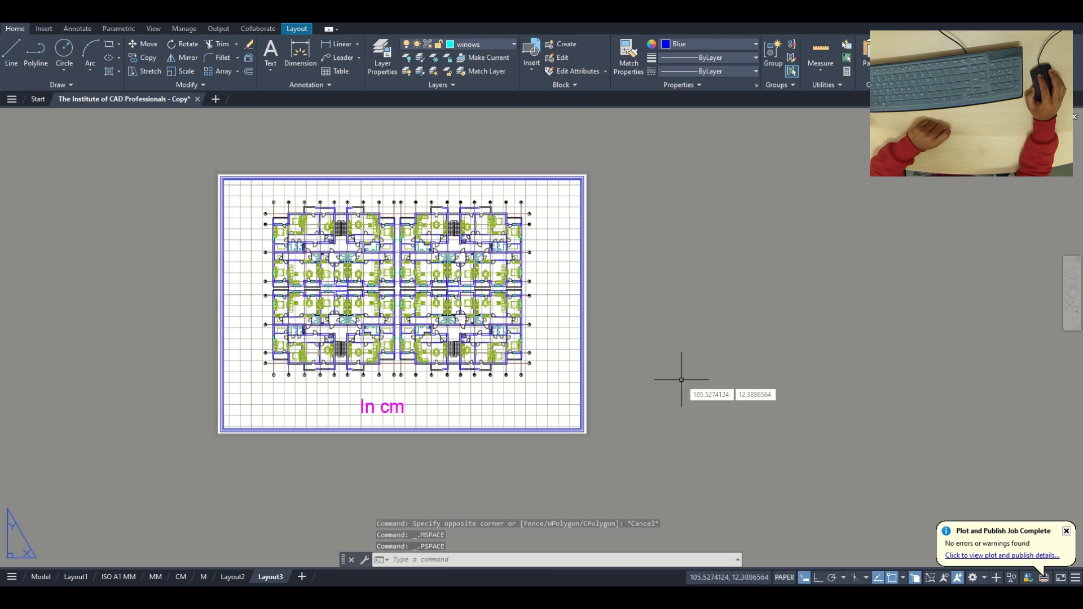
Step: Switch to model space and add an aligned dimension between the two leftmost vertical grid lines below the "In cm" floor plan
scroll(426, 383, up, 8)
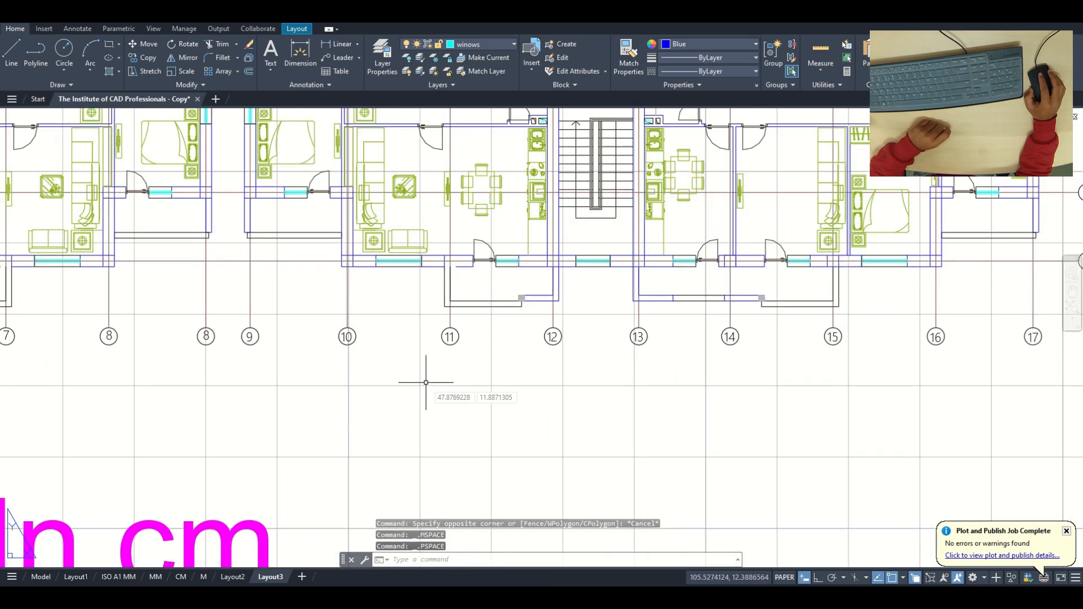
scroll(426, 383, down, 8)
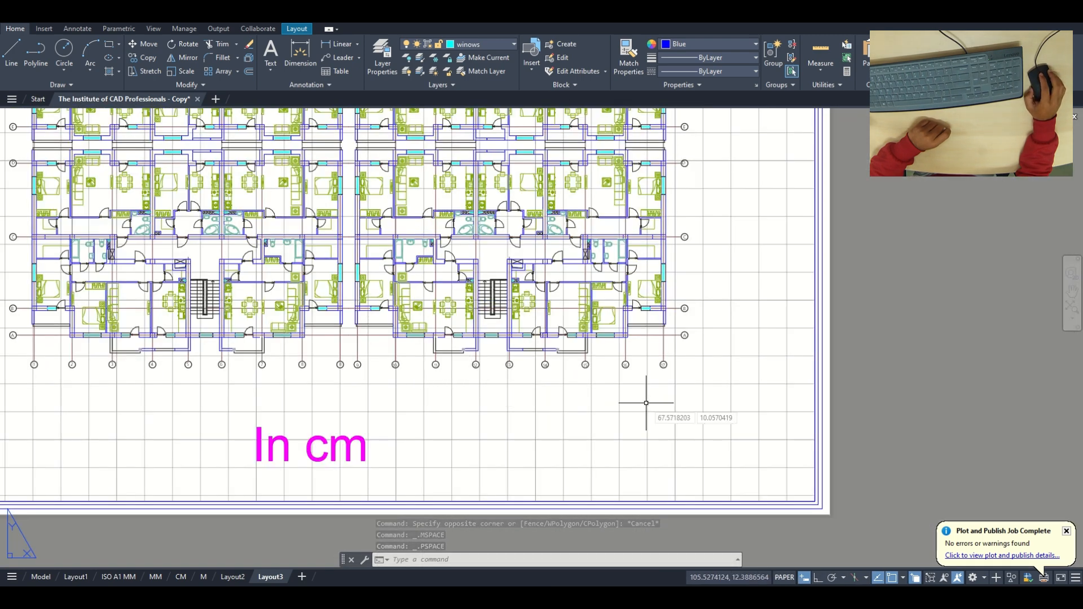
middle_drag(454, 390, 603, 355)
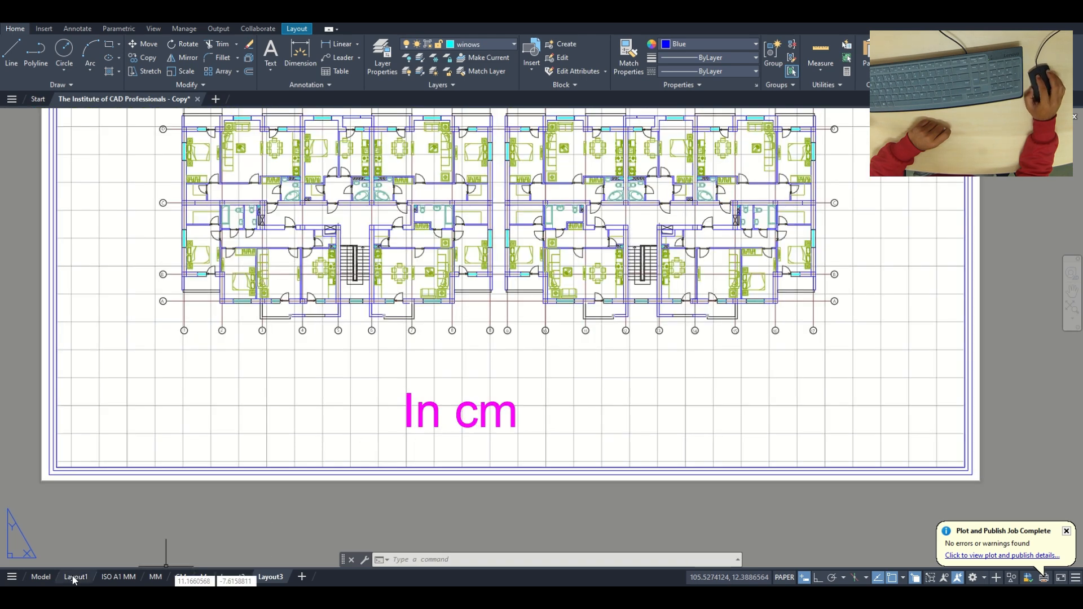
click(41, 576)
scroll(736, 286, up, 5)
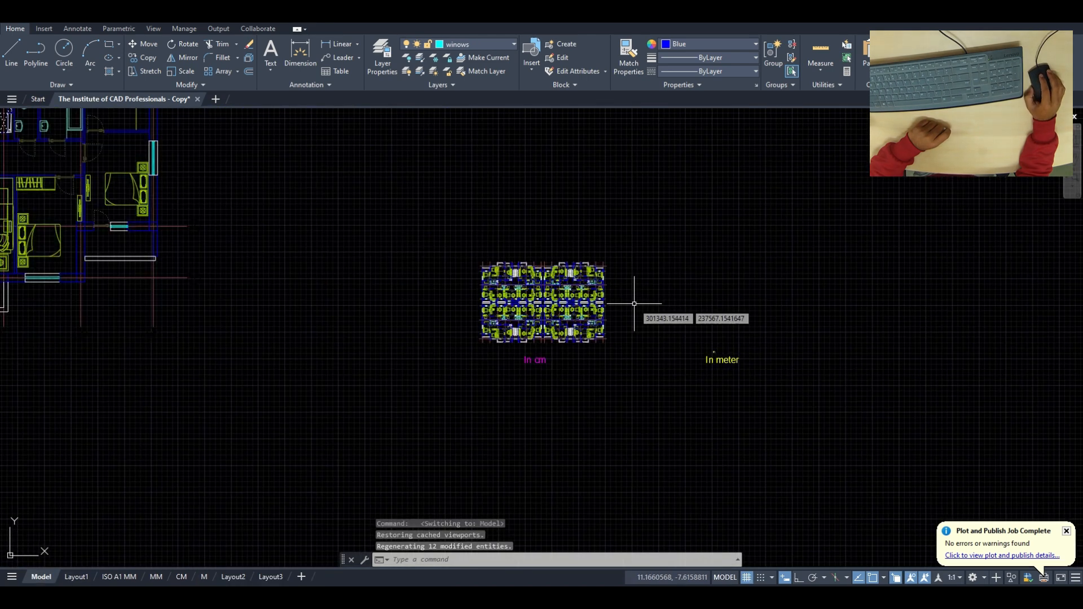
scroll(633, 298, up, 6)
scroll(346, 326, up, 5)
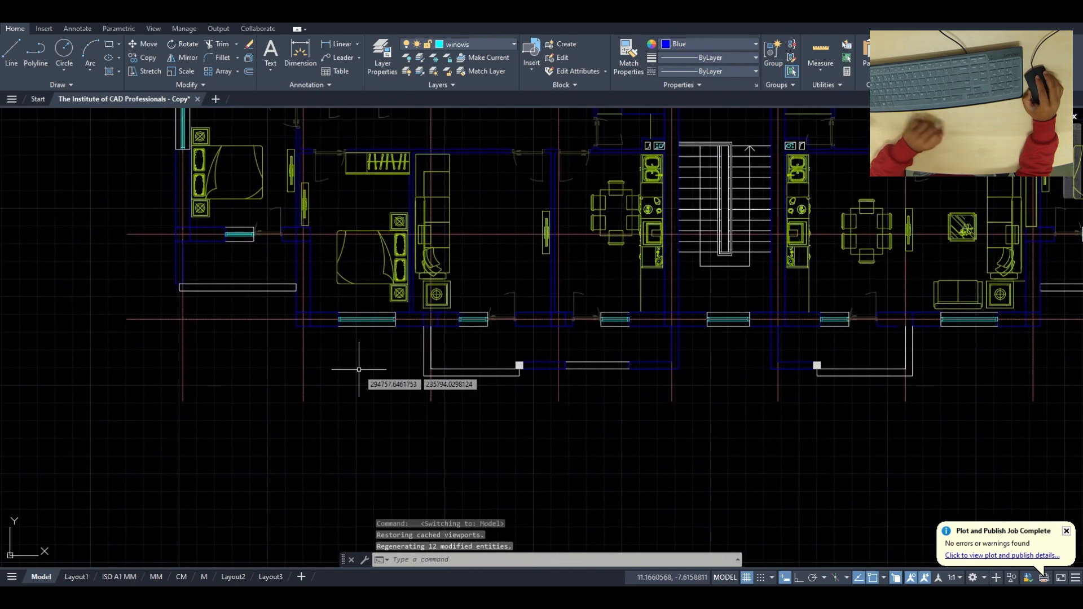
text(dal)
key(Return)
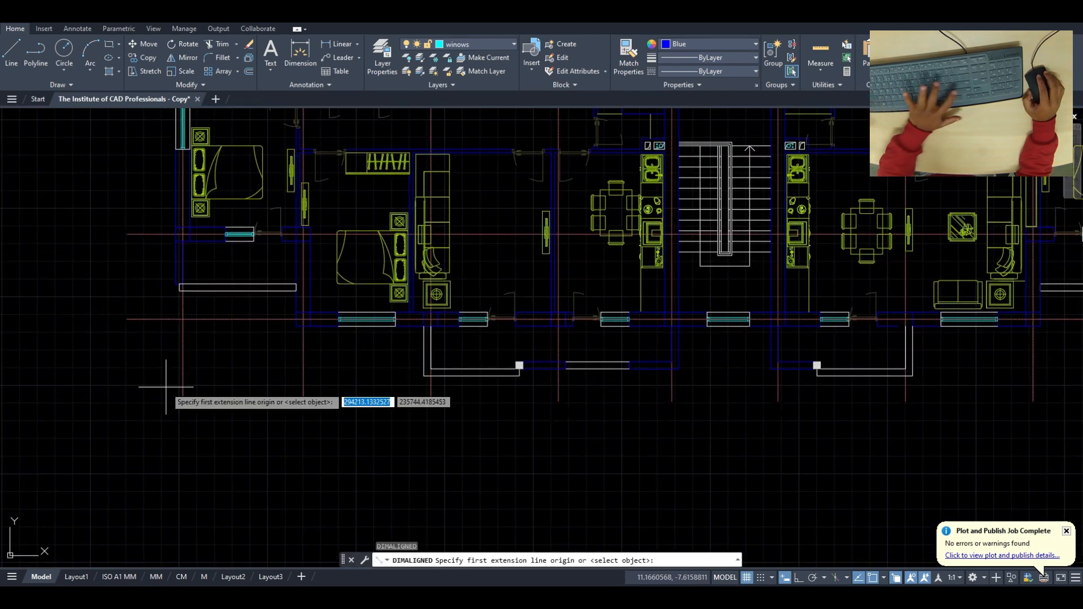
click(183, 383)
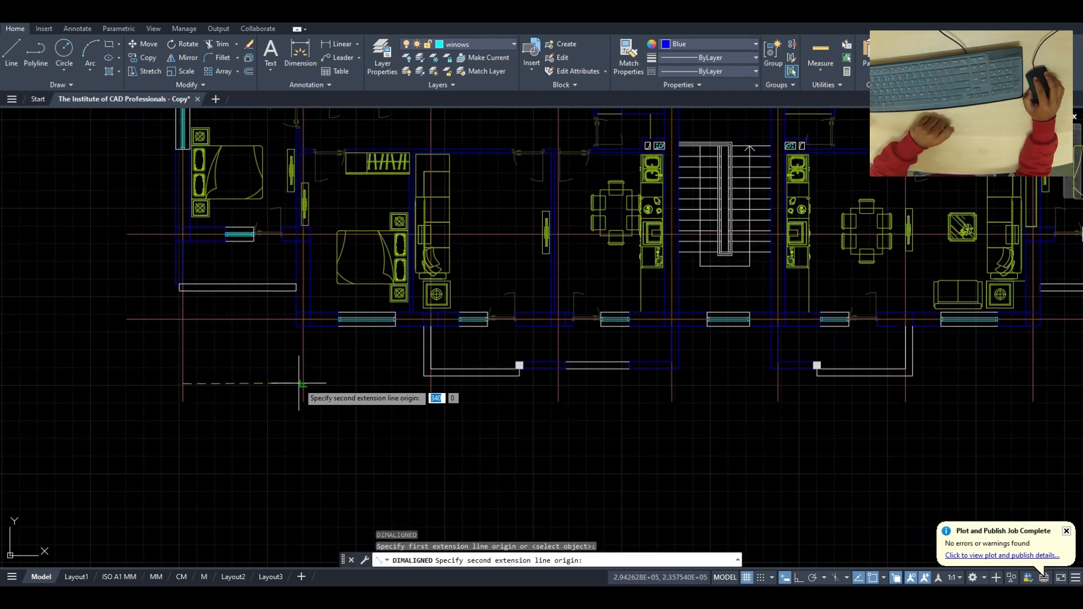
click(303, 384)
scroll(271, 387, up, 6)
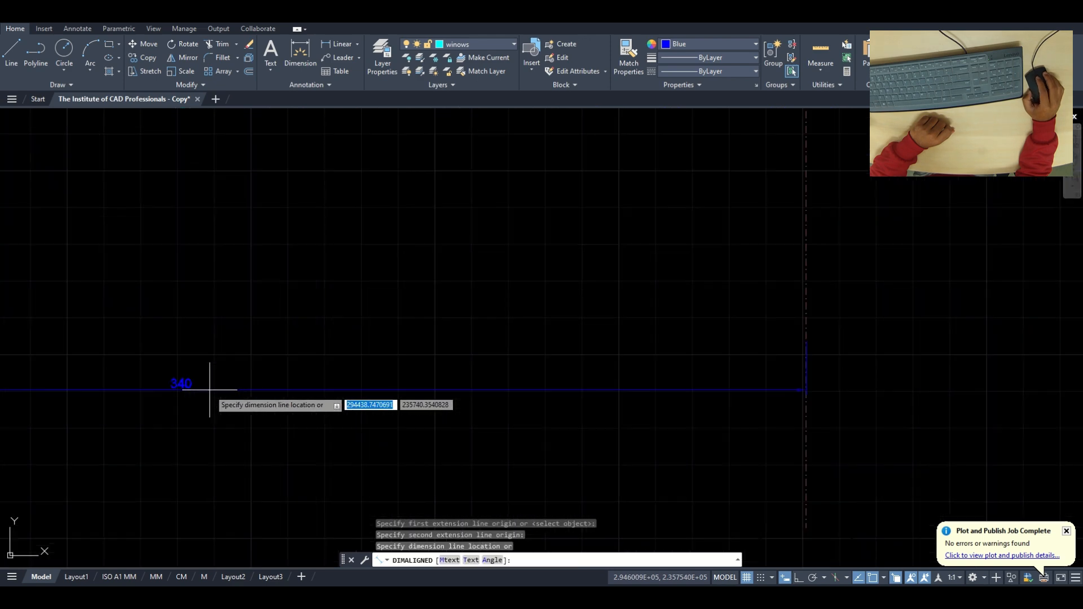
middle_drag(206, 387, 408, 390)
scroll(436, 387, down, 3)
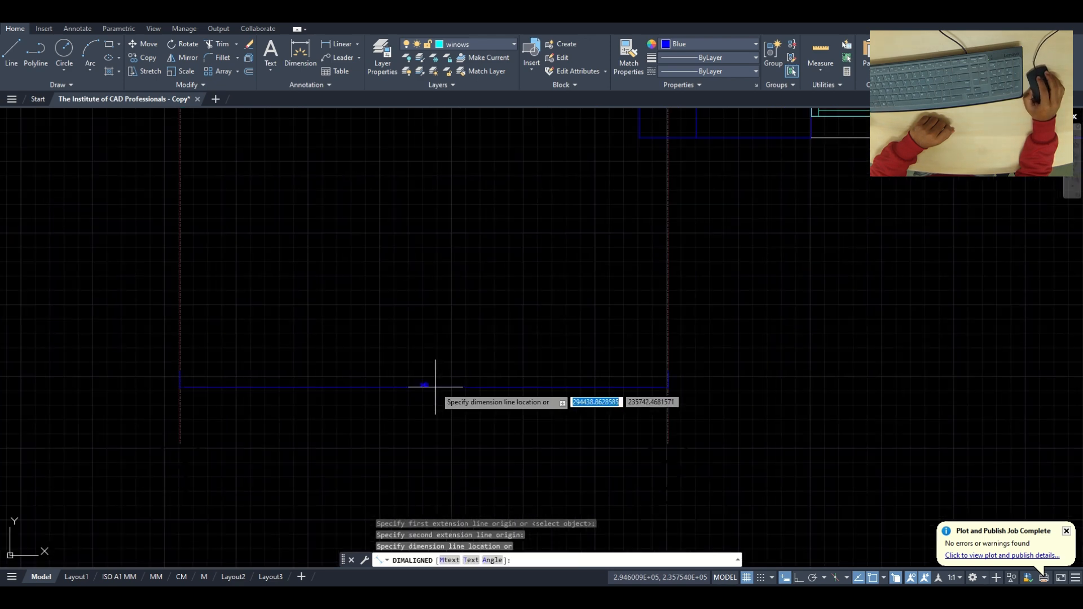
click(435, 387)
click(447, 346)
click(394, 409)
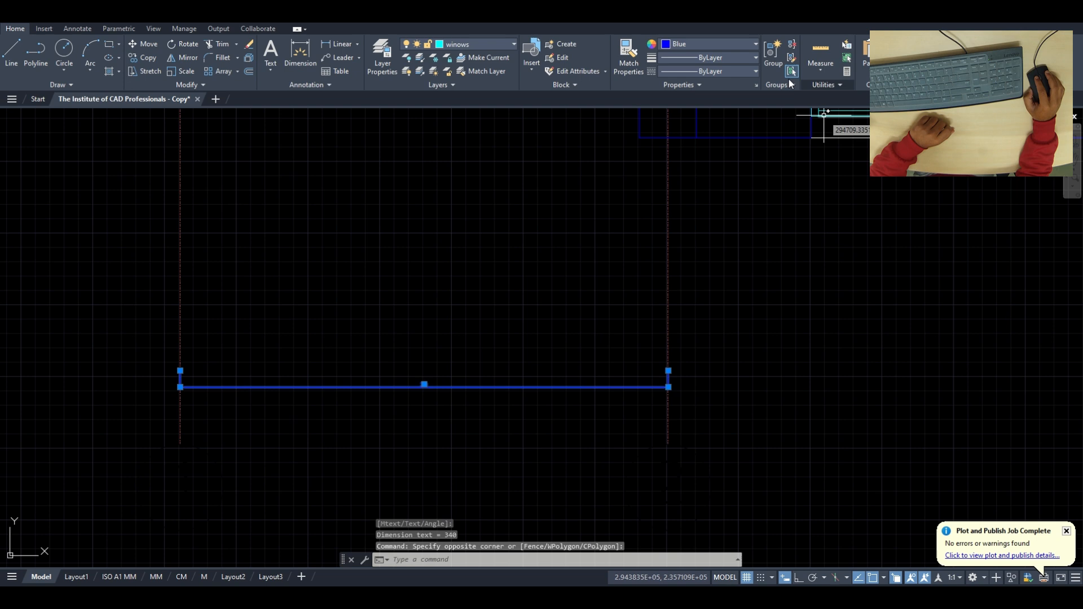
click(716, 49)
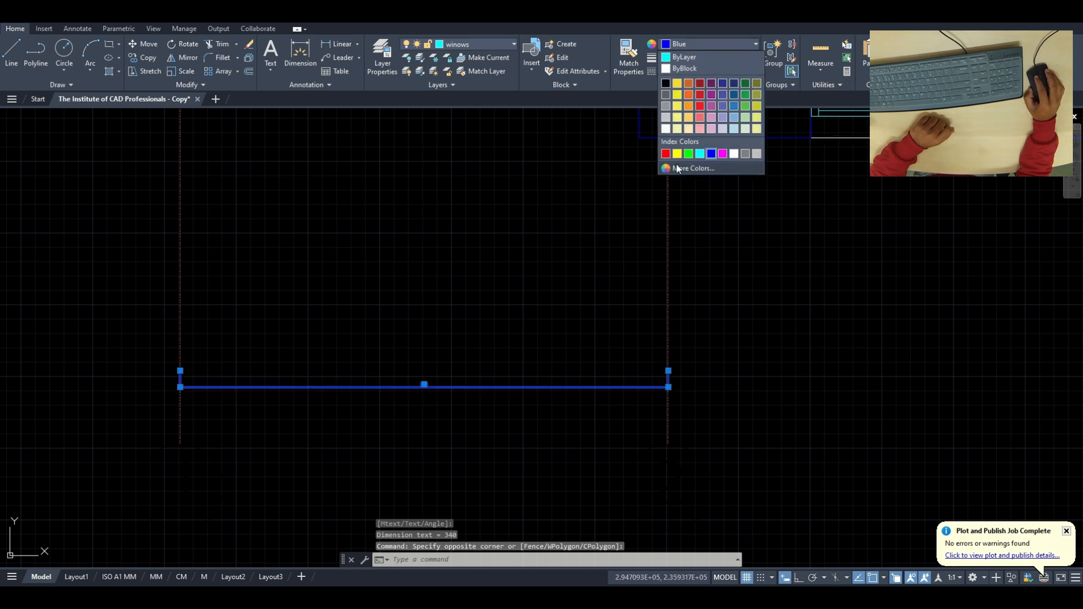
key(Escape)
Step: Switch to Layout3 and examine how the new dimension between grid lines 1 and 2 appears at the viewport scale
scroll(423, 389, up, 5)
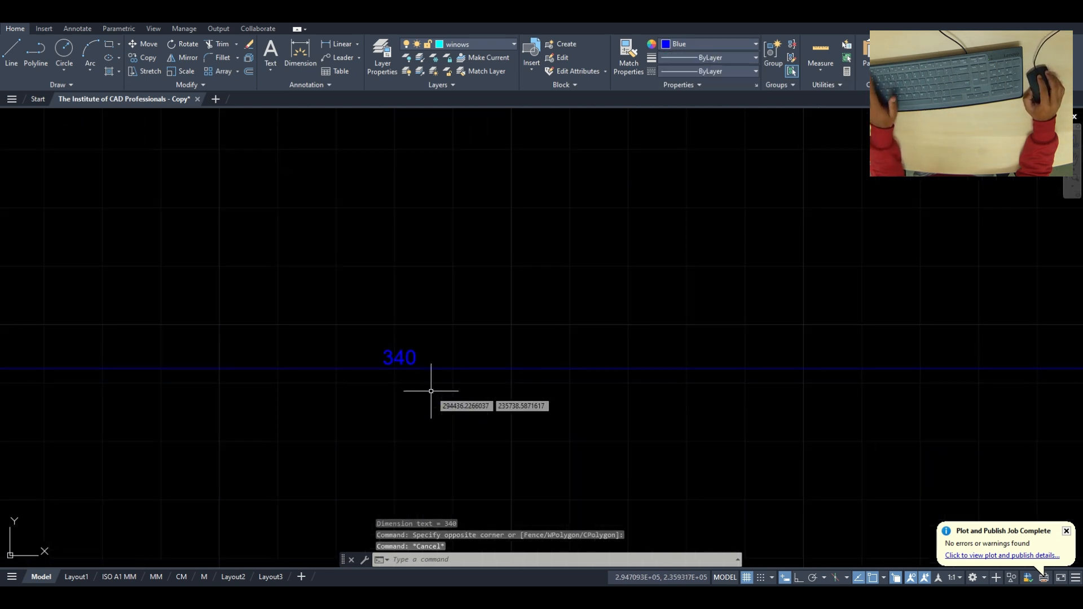
click(270, 576)
scroll(201, 324, up, 5)
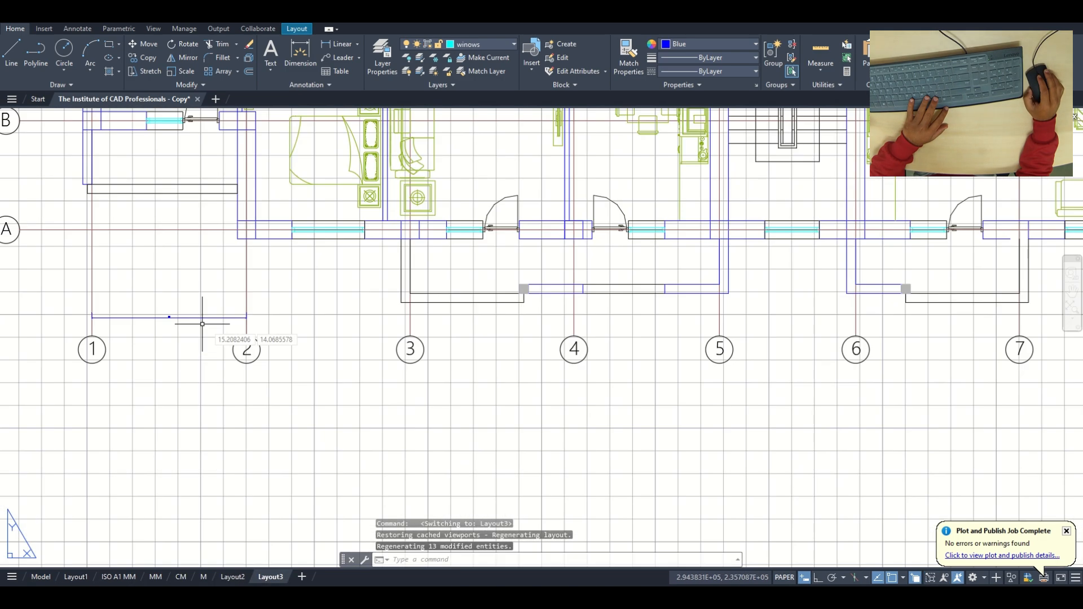
scroll(201, 324, up, 5)
middle_drag(205, 339, 491, 358)
scroll(491, 358, down, 4)
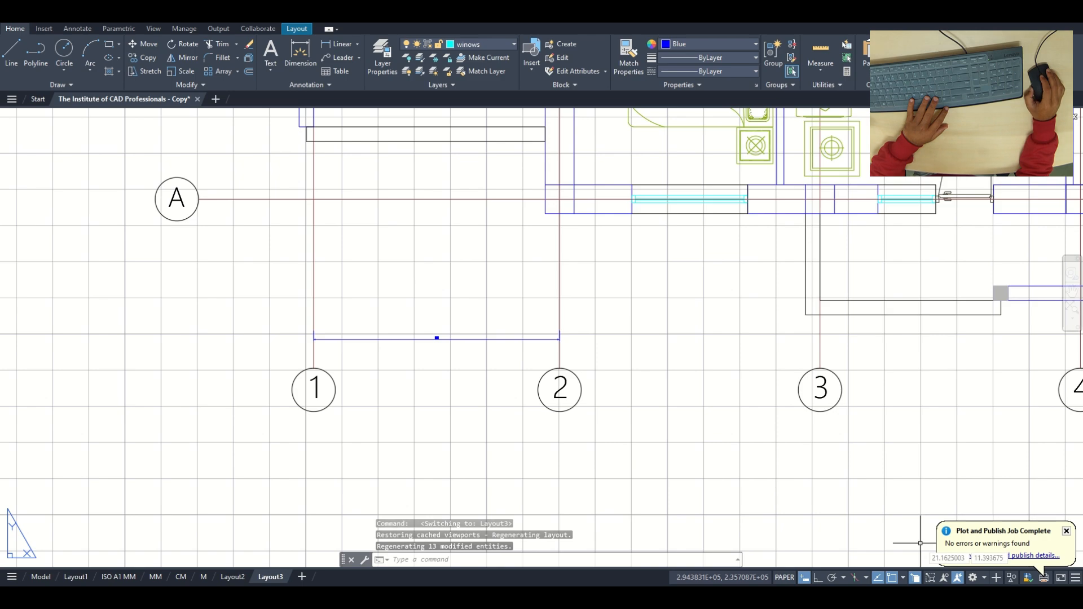
scroll(395, 414, down, 5)
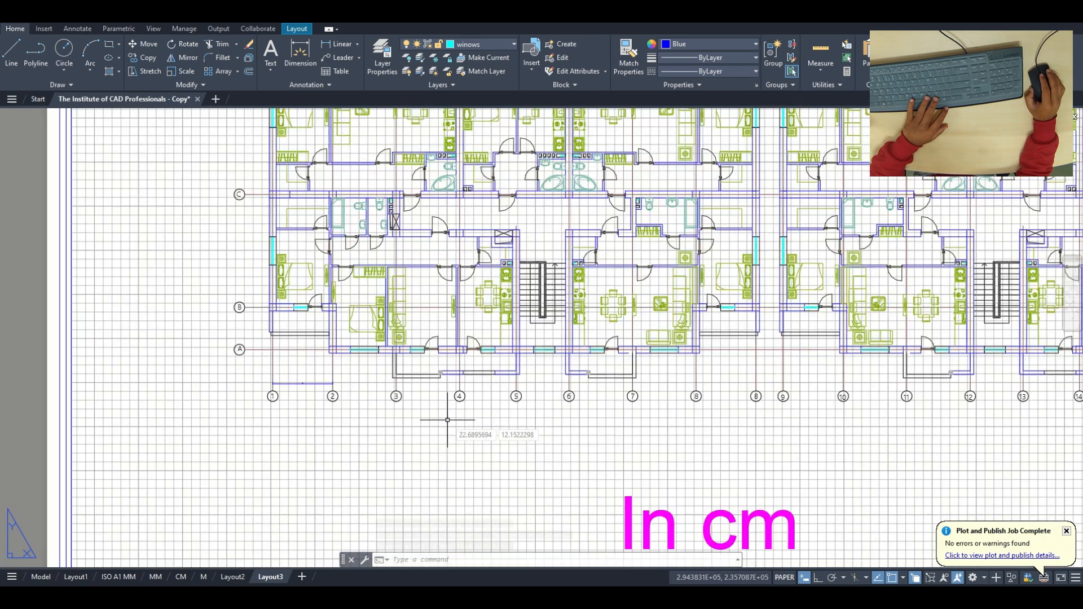
scroll(447, 419, up, 10)
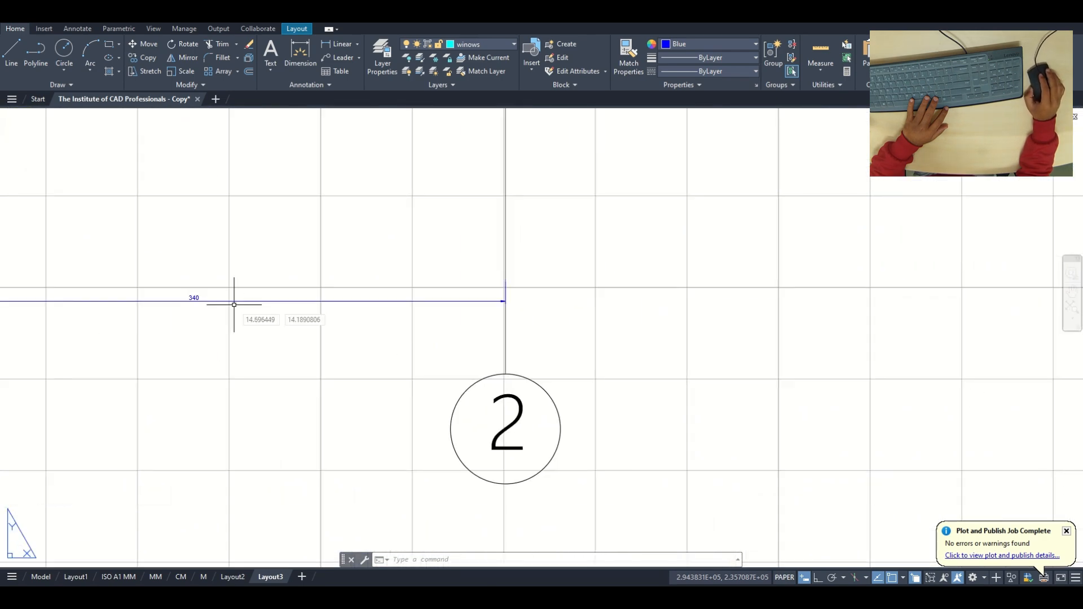
middle_drag(234, 305, 527, 317)
scroll(431, 314, up, 3)
scroll(450, 338, down, 3)
middle_drag(450, 339, 430, 384)
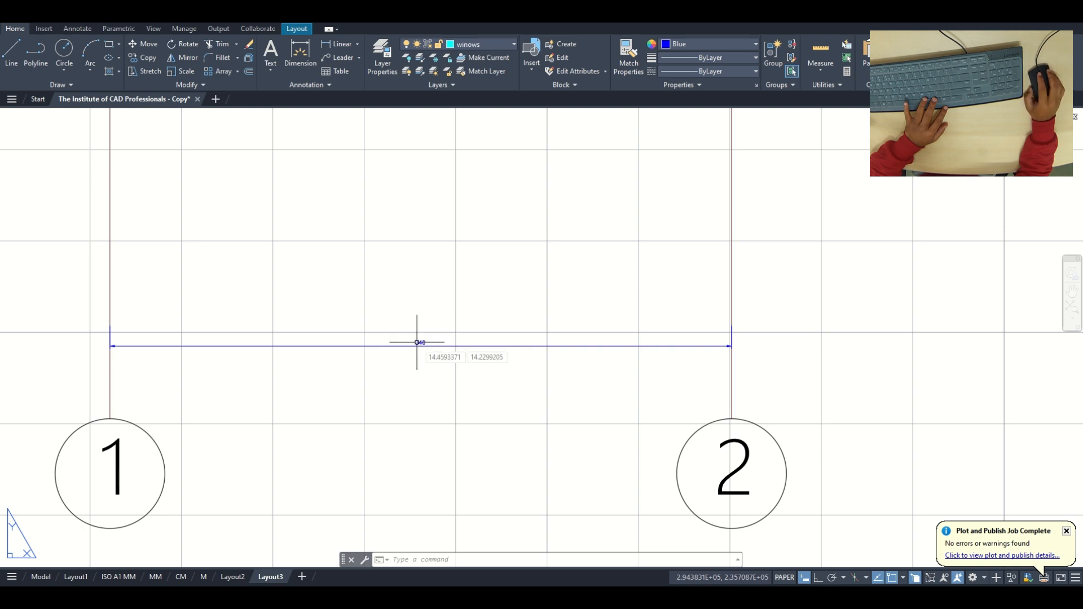
Step: Measure the paper-space distance between grid lines 1 and 2 just below the dimension on Layout3
text(di)
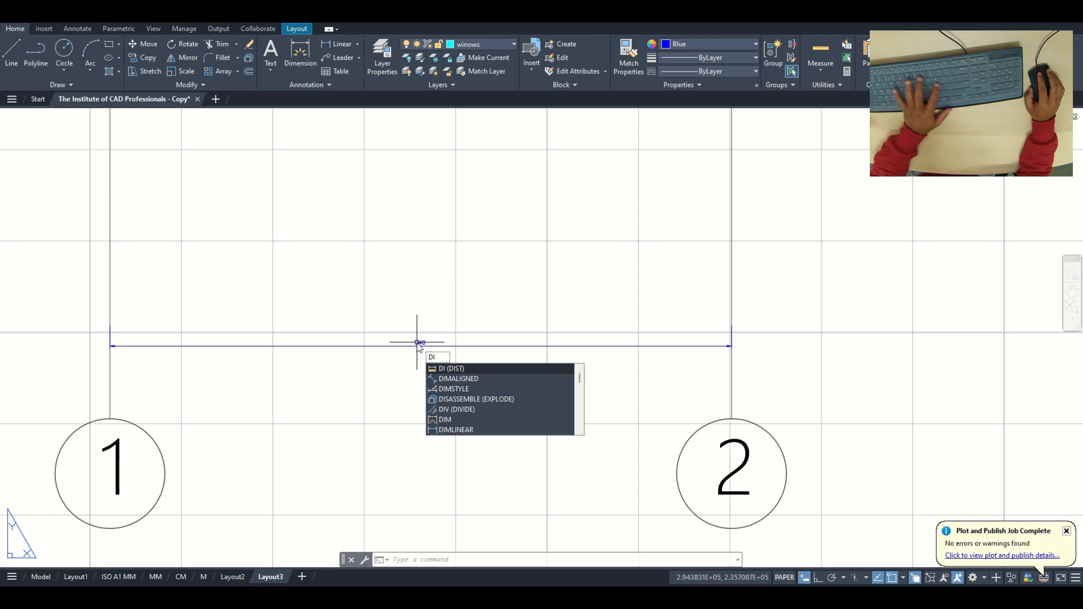
key(Return)
scroll(418, 342, down, 6)
scroll(237, 429, up, 6)
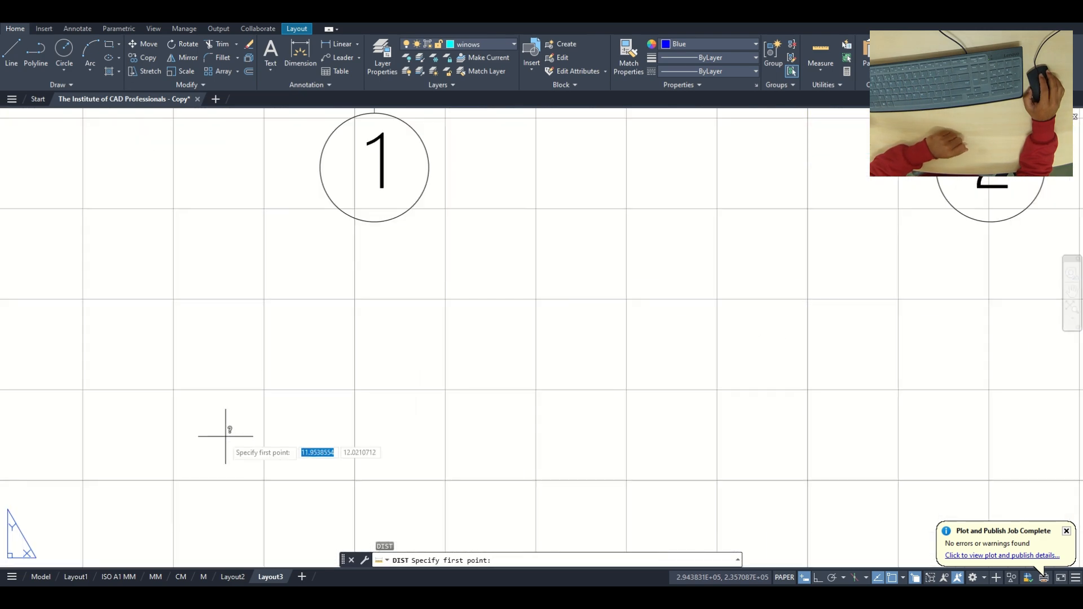
middle_drag(285, 338, 186, 515)
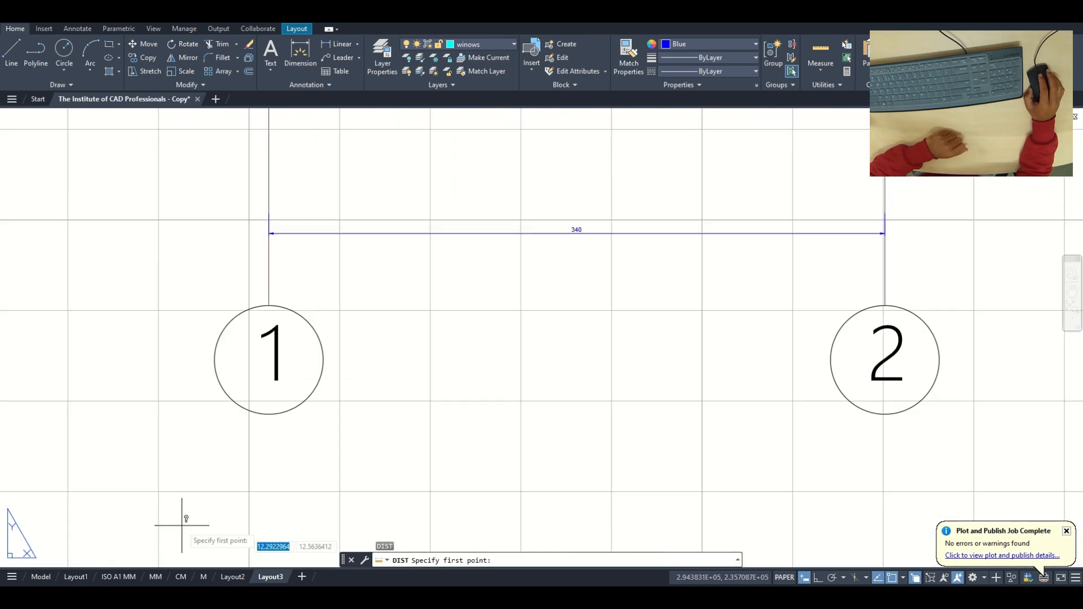
click(269, 248)
middle_drag(624, 295, 420, 409)
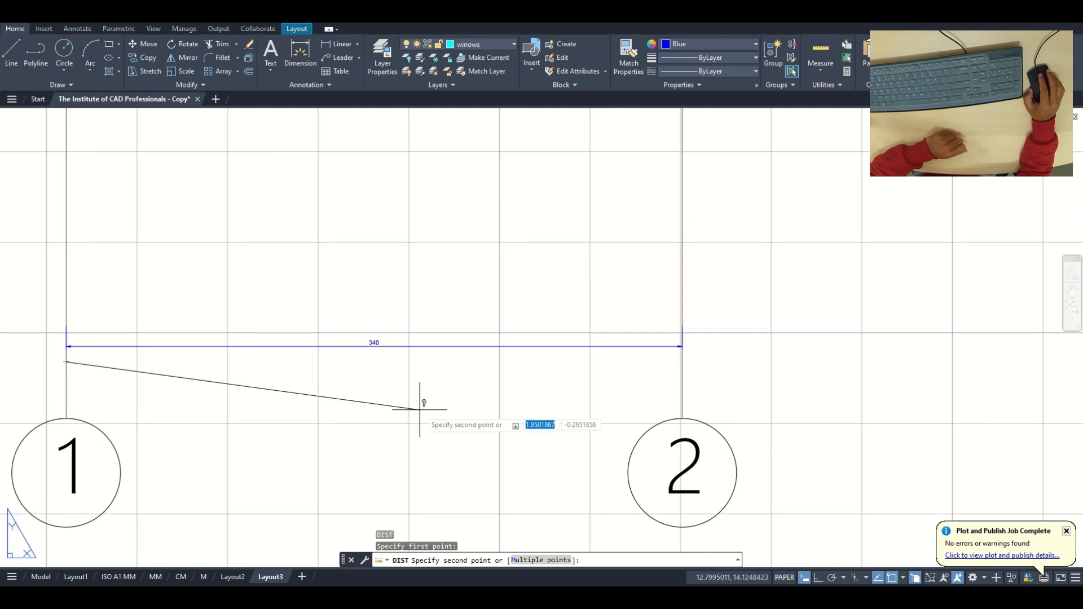
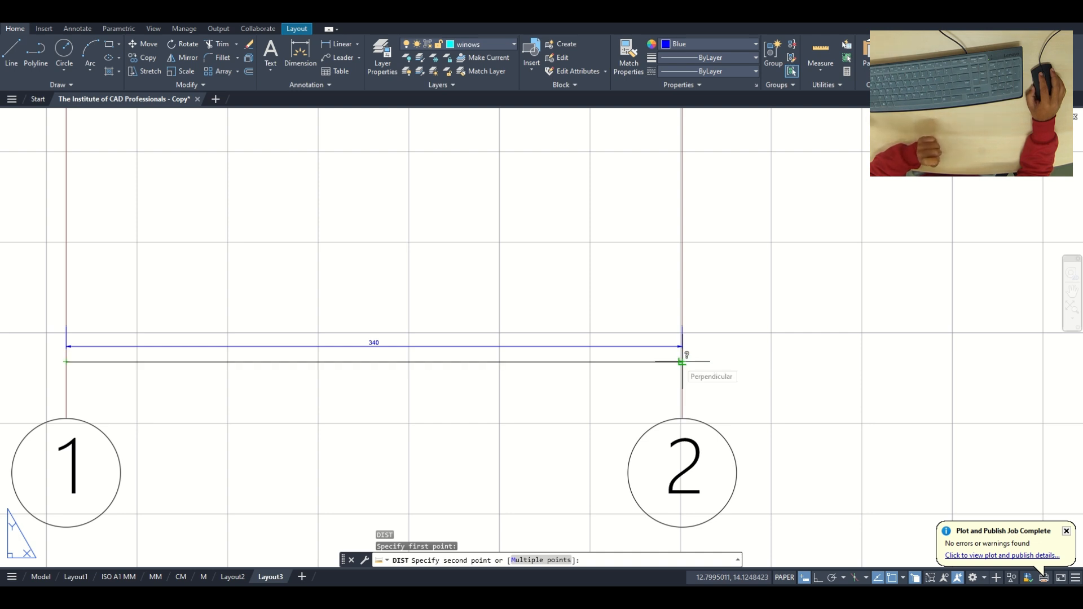
key(Escape)
key(Escape)
key(Escape)
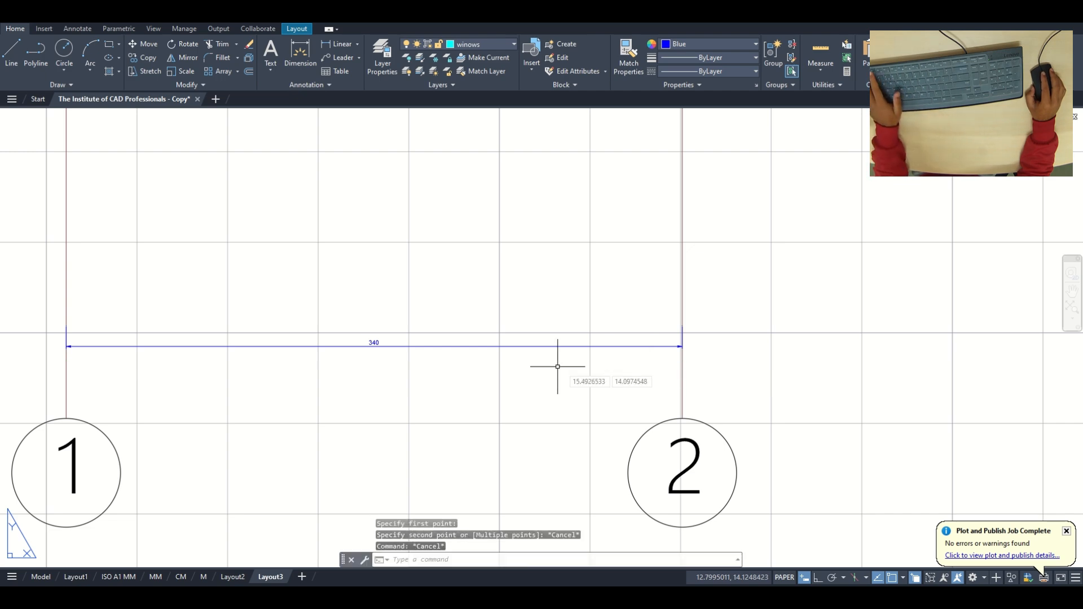
Step: Add single-line text beside the sheet with default height and rotation, reading "sc= Paper distance/ground distance"
scroll(560, 367, down, 10)
scroll(541, 416, up, 6)
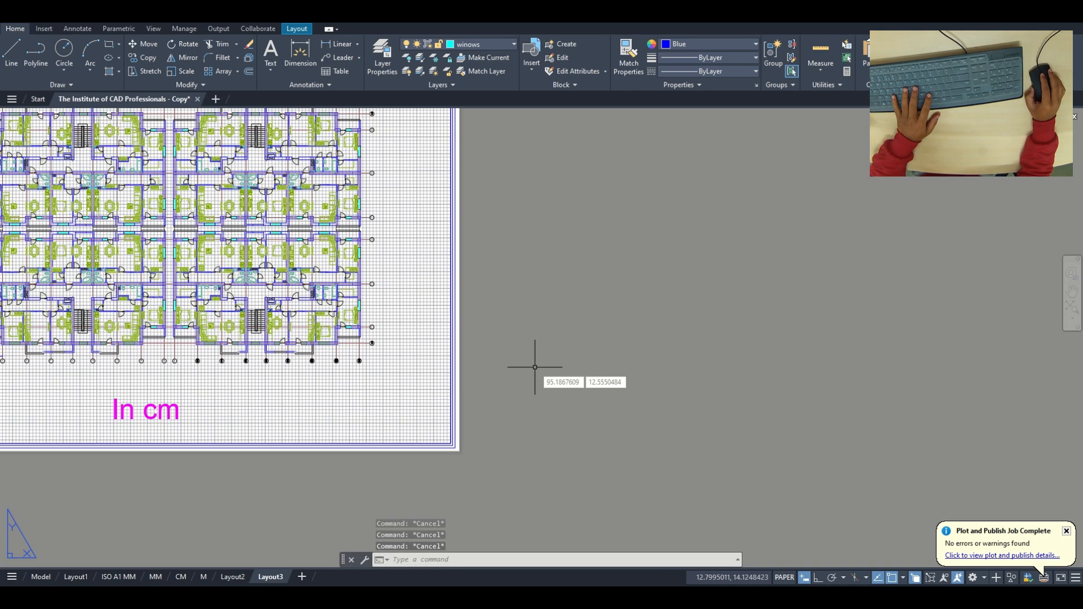
text(dy)
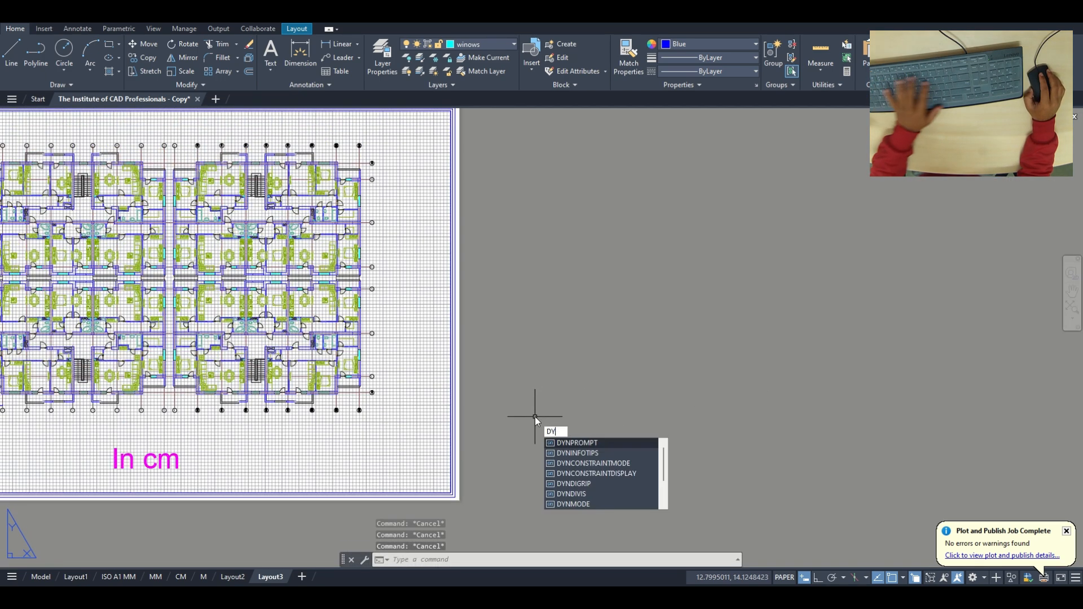
key(BackSpace)
text(t)
key(Return)
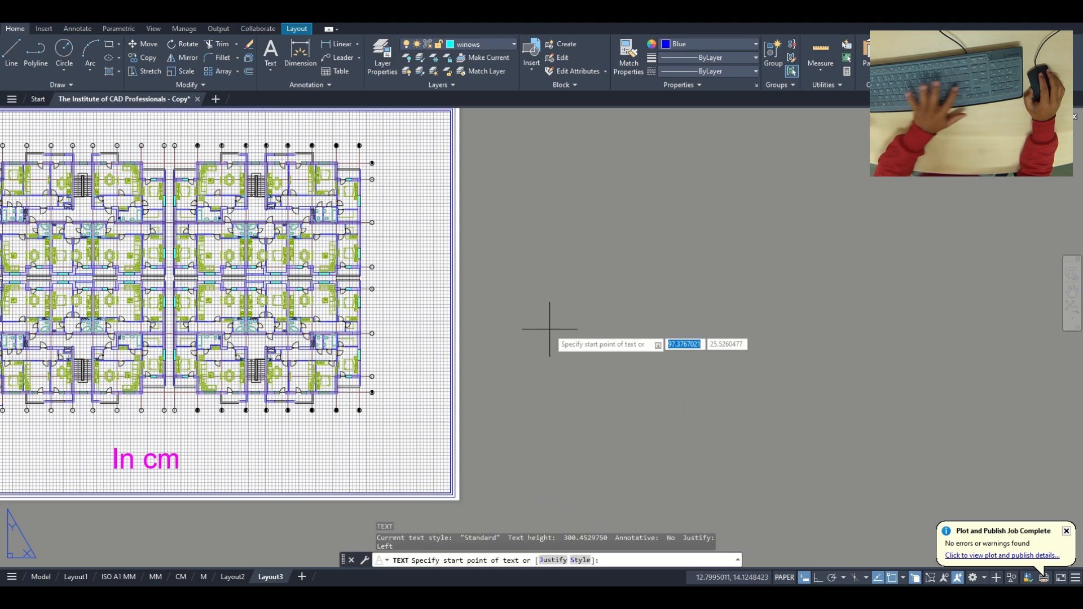
click(549, 326)
key(Return)
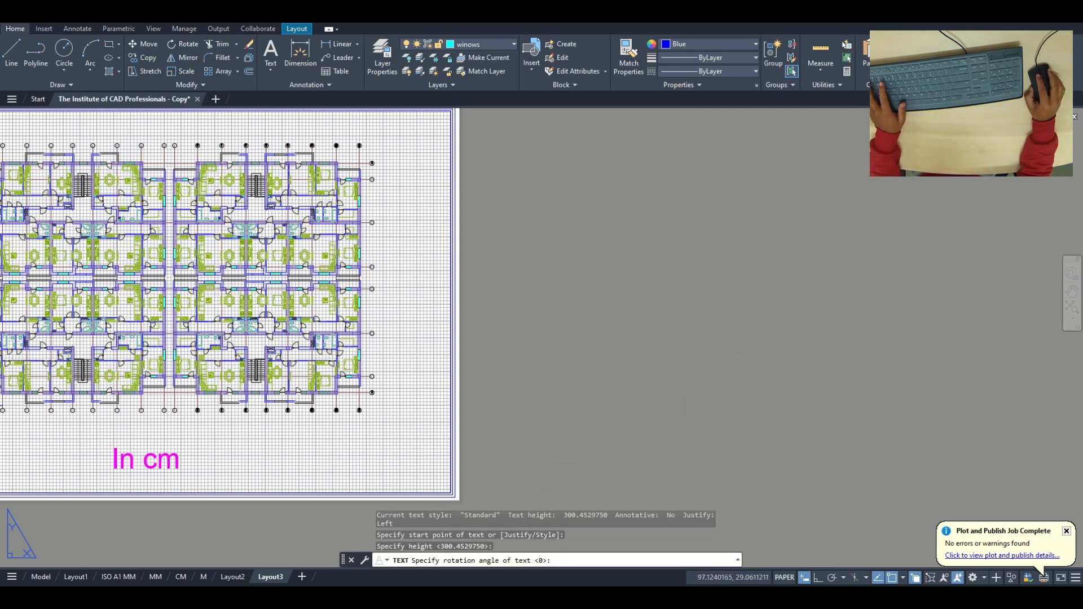
text(SC=)
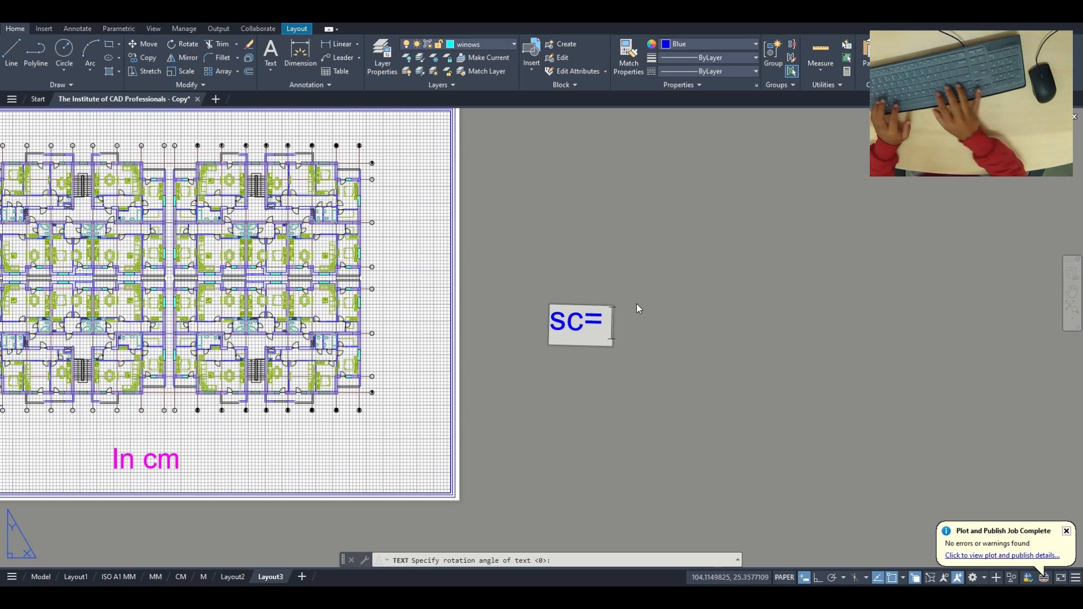
text(Pape)
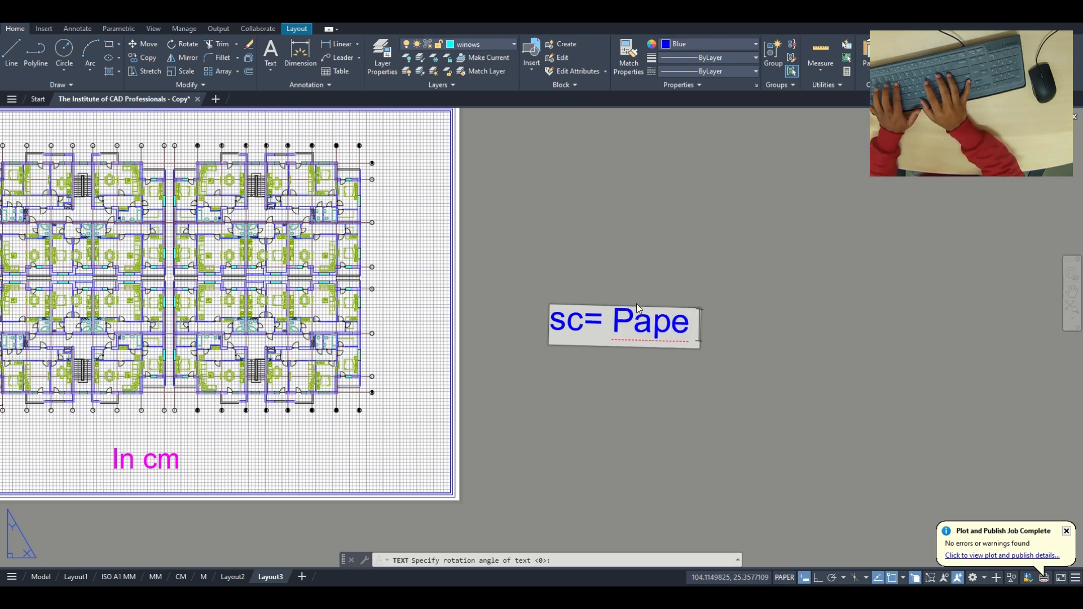
text(r di)
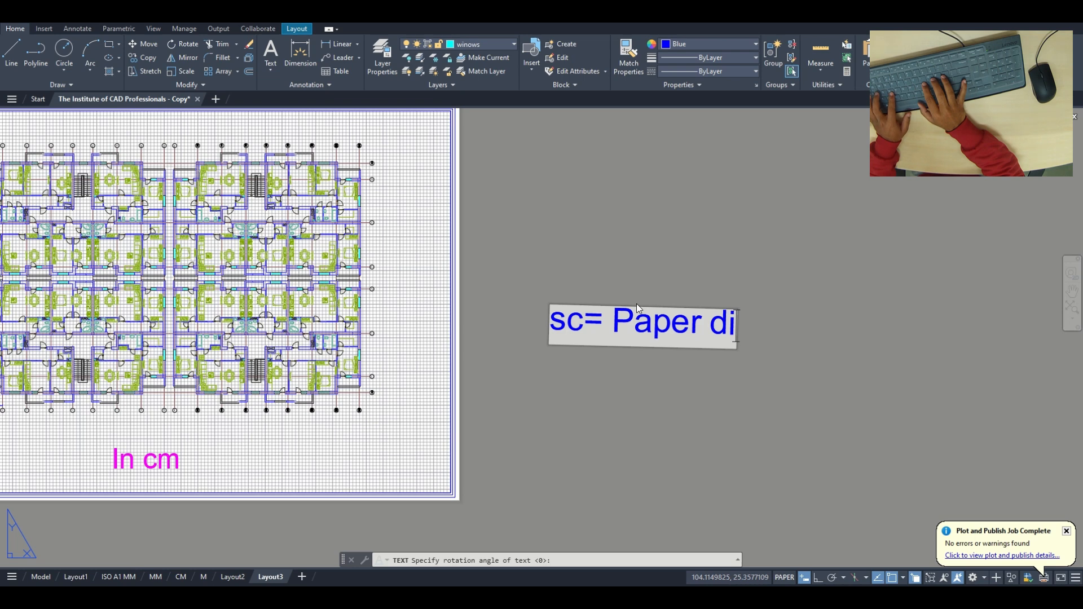
text(stance/o)
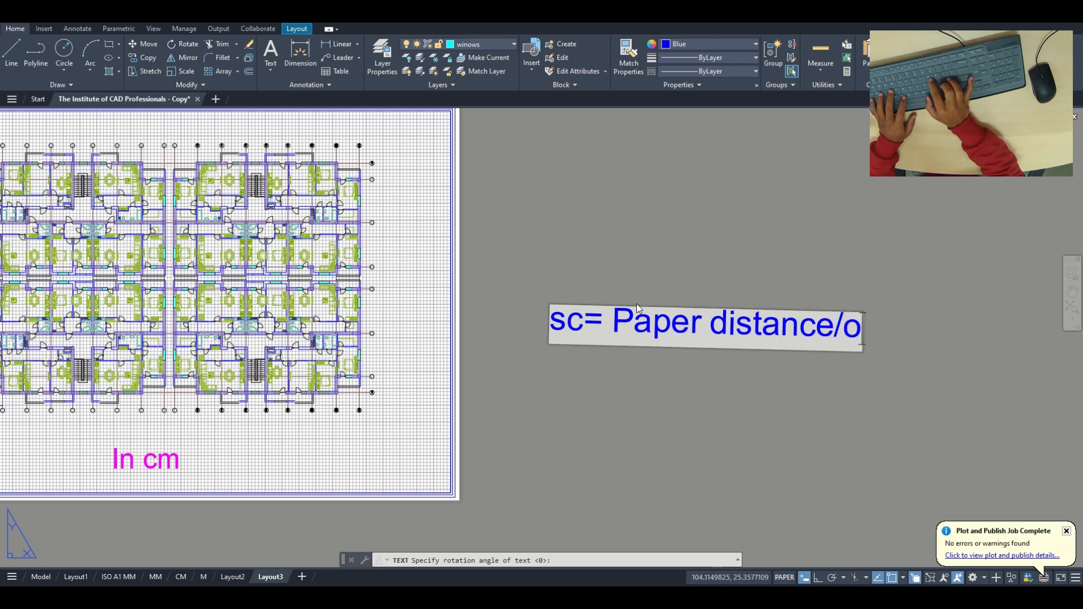
key(BackSpace)
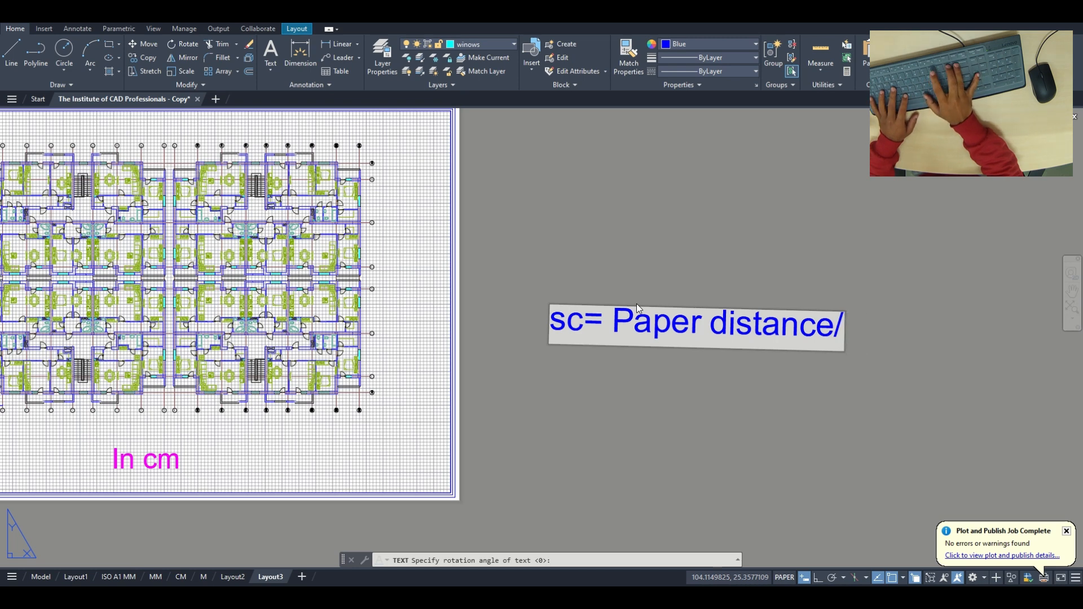
text(grou)
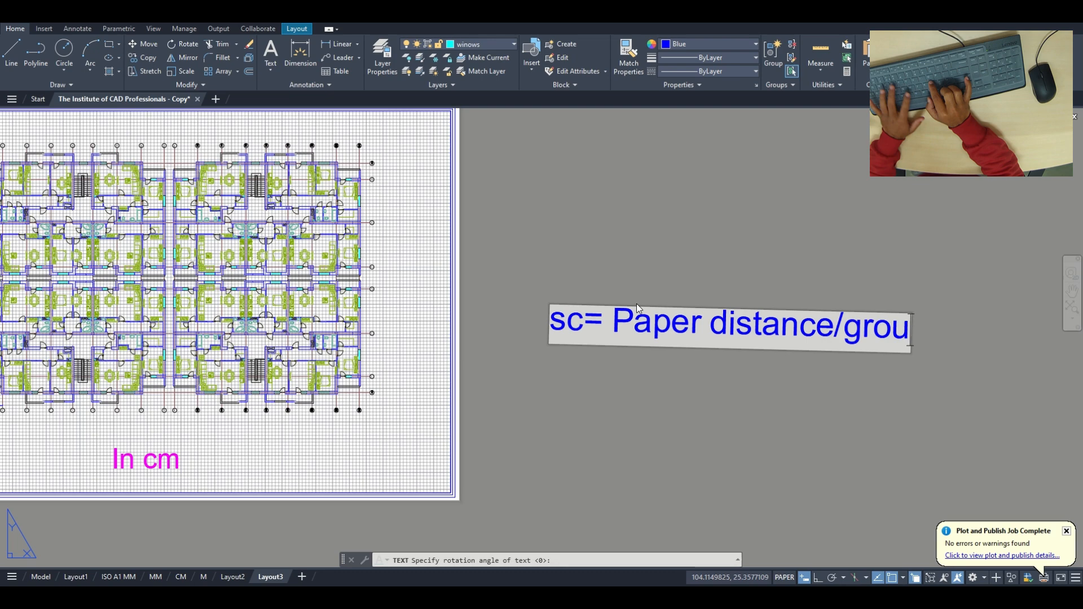
text(nd distance)
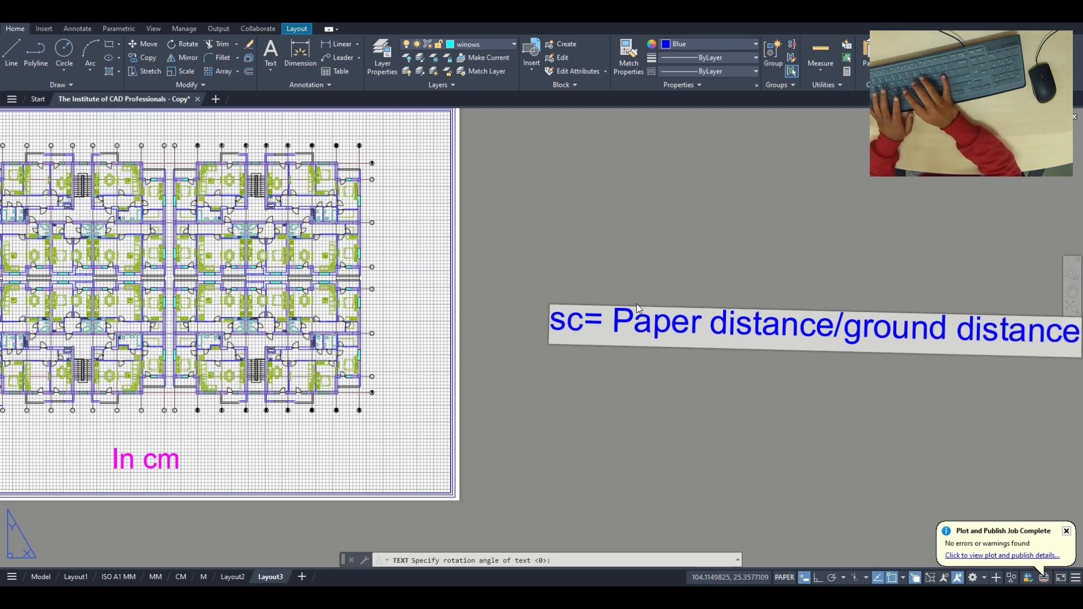
scroll(714, 319, down, 2)
middle_drag(749, 324, 609, 321)
Step: Add a second text line reading "sc = 3.4/340 = 1:100" and finish the text
key(Return)
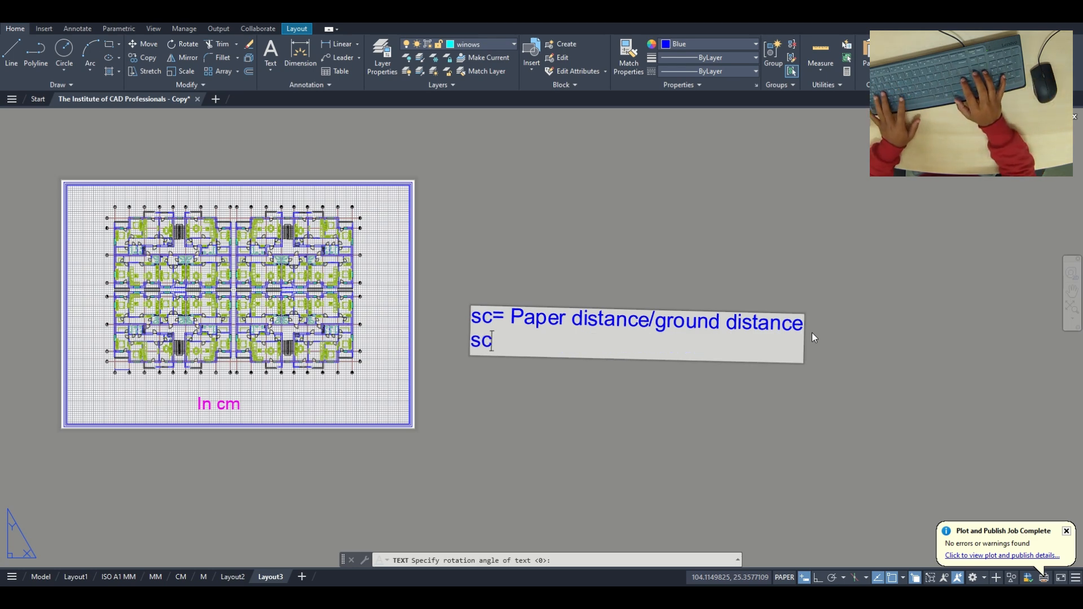
text(sc = 3.4/340)
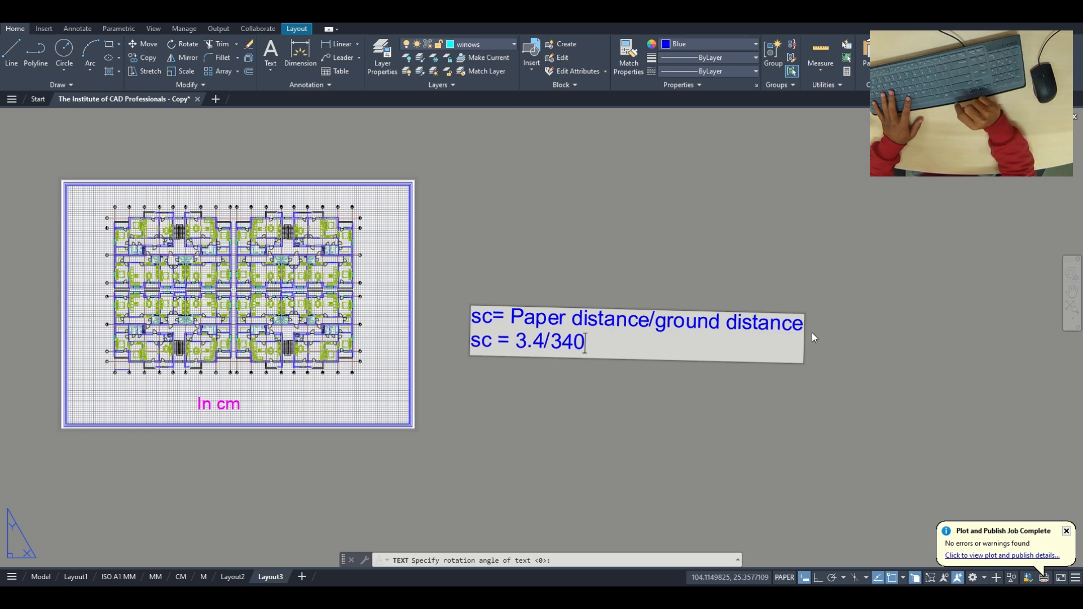
text(=)
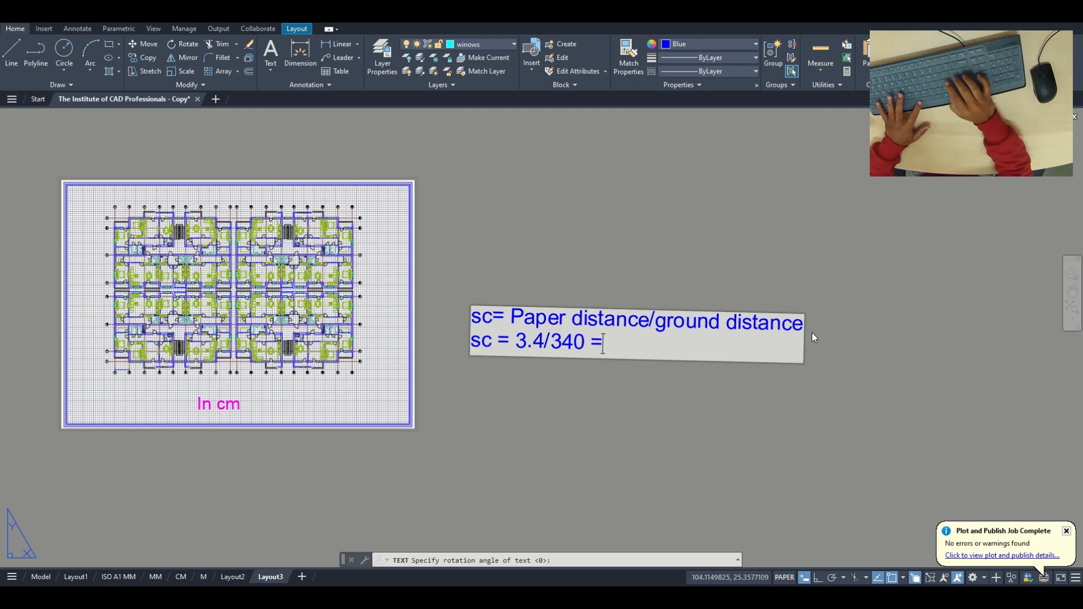
text( 1:100)
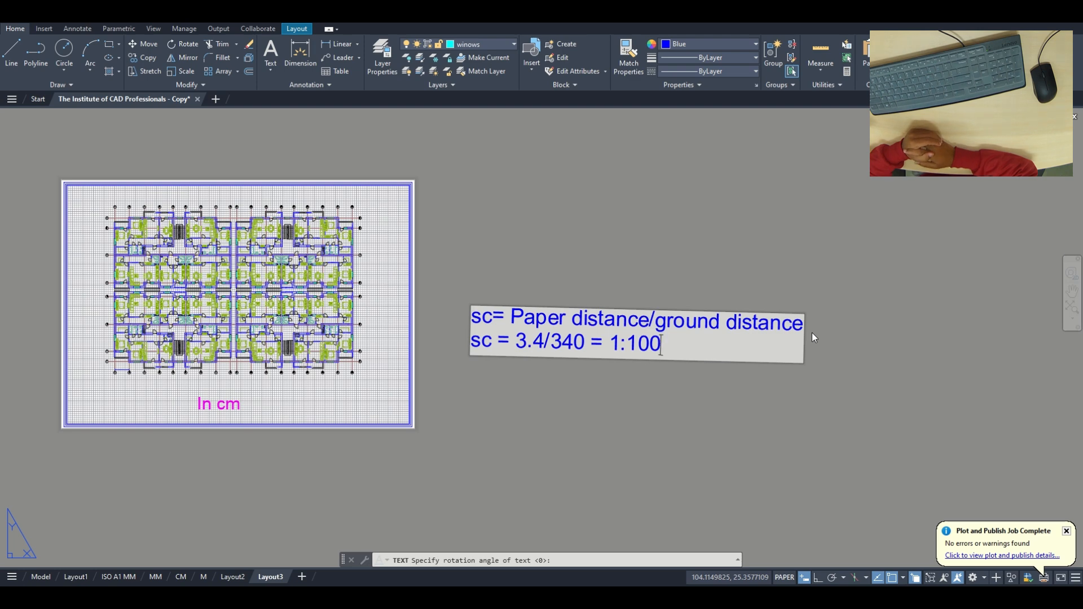
click(674, 265)
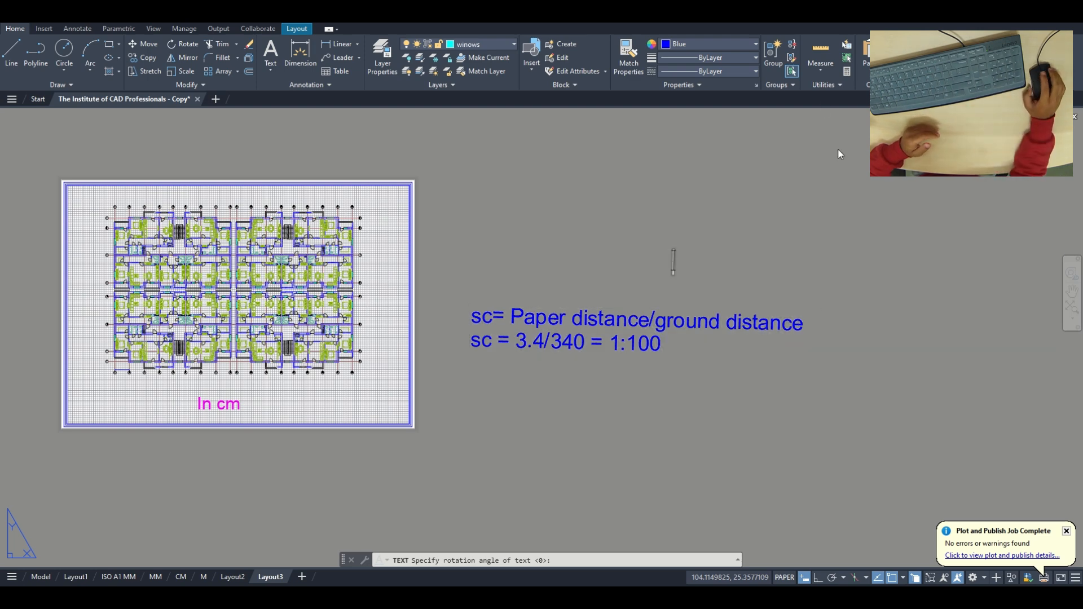
key(Escape)
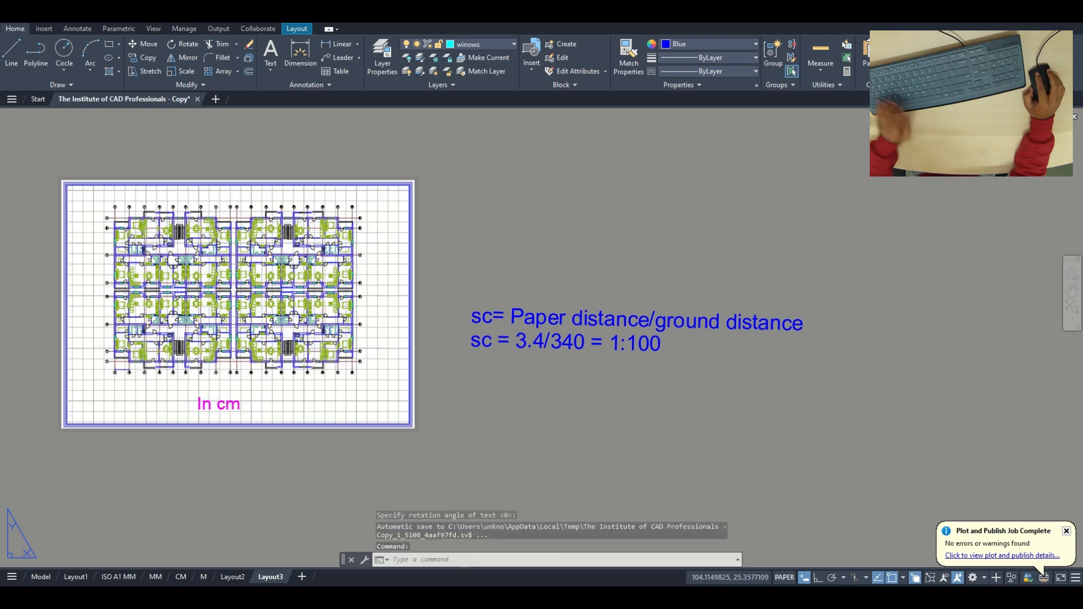
scroll(564, 383, down, 2)
scroll(587, 361, up, 3)
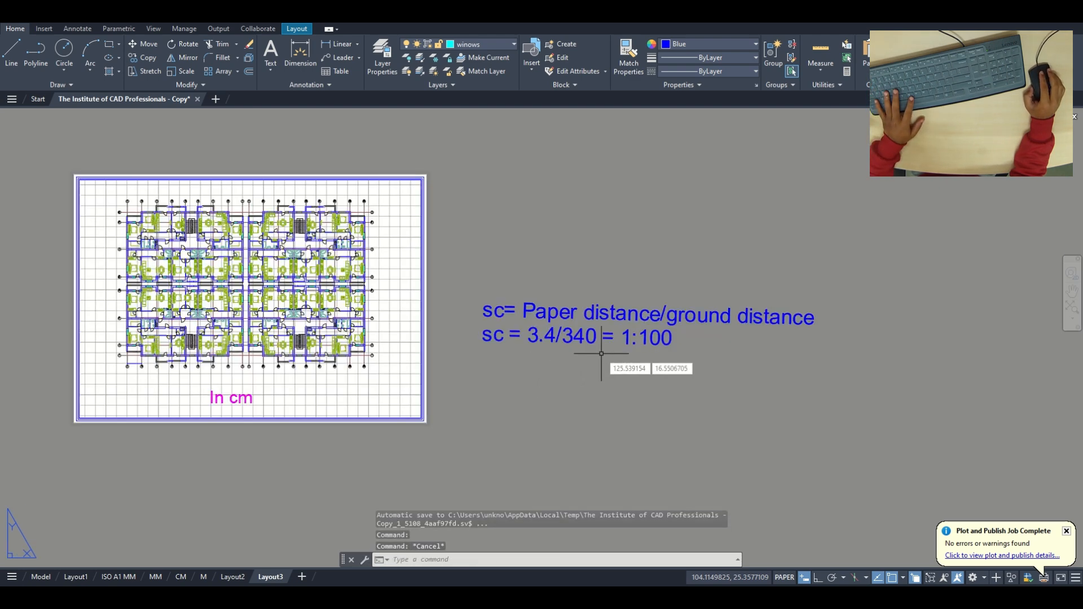
middle_drag(536, 407, 568, 397)
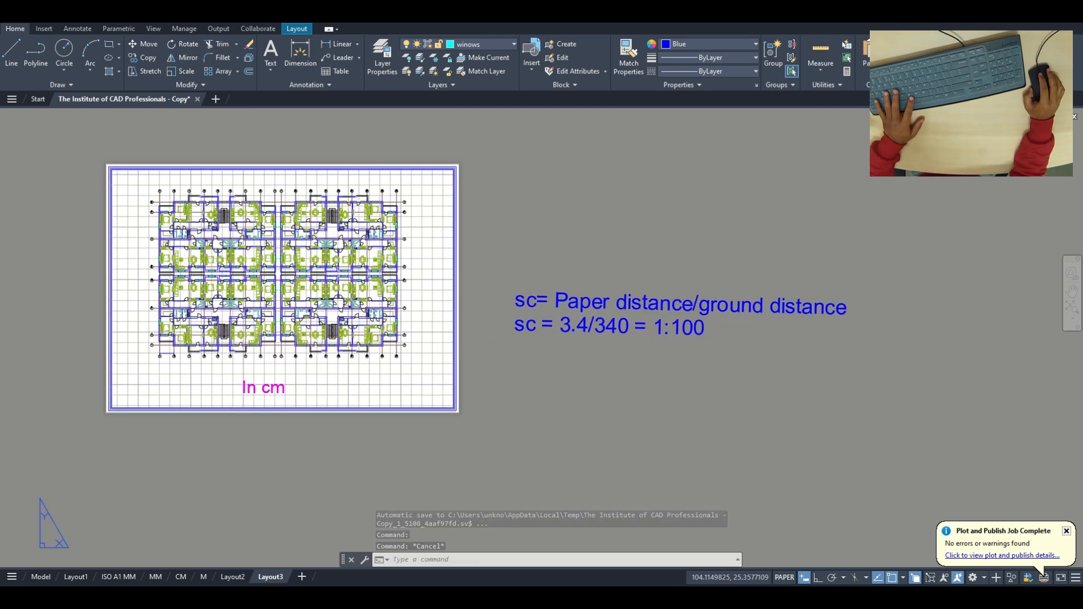
Step: Create a new layout after Layout3 and open its page setup for modification
click(302, 578)
click(307, 577)
right_click(317, 575)
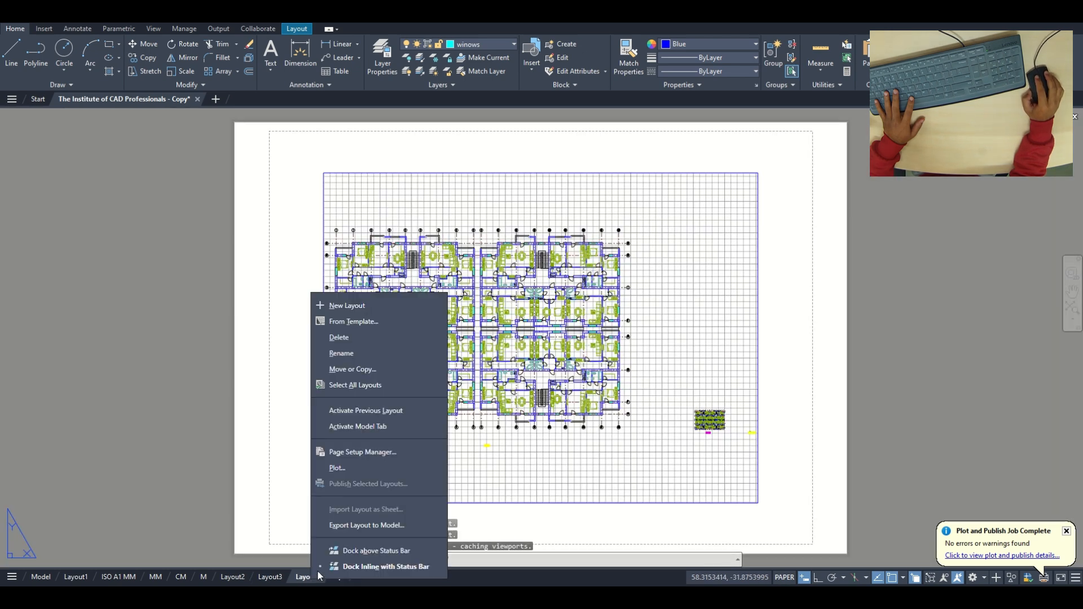
click(352, 456)
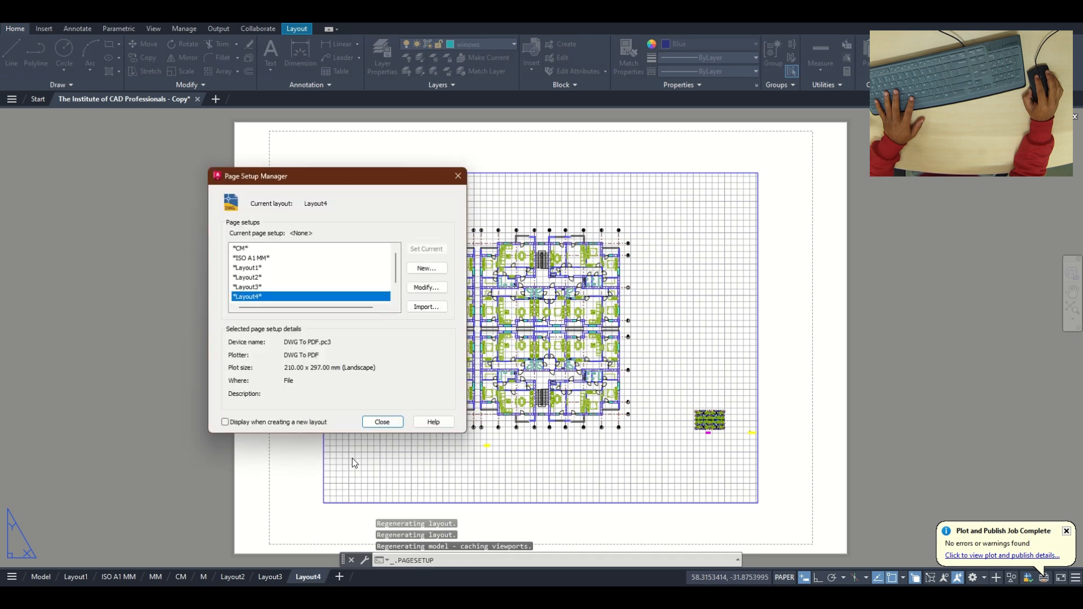
click(418, 289)
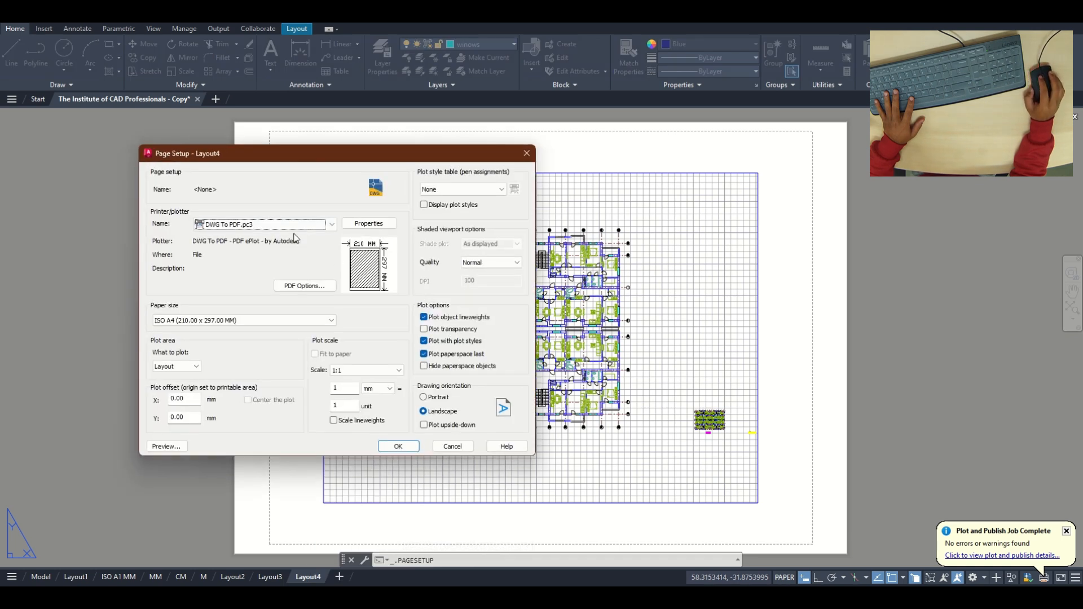
Step: Set the paper size to ISO full bleed A1 (841.00 x 594.00 MM) and the plot scale to 1000 mm = 1 unit, and apply the page setup
click(264, 319)
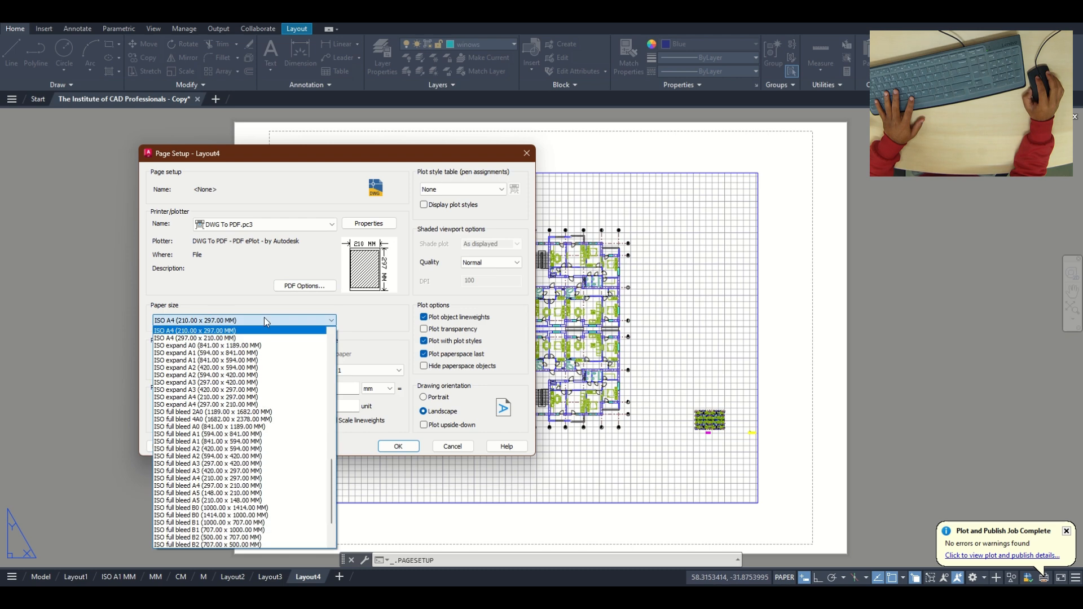
click(236, 443)
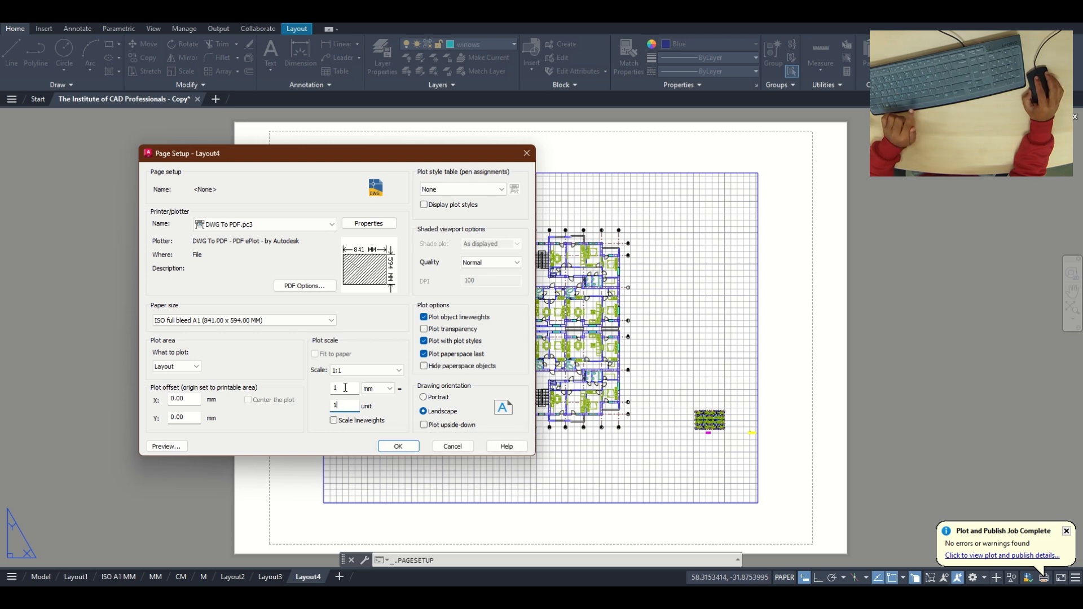
text(000)
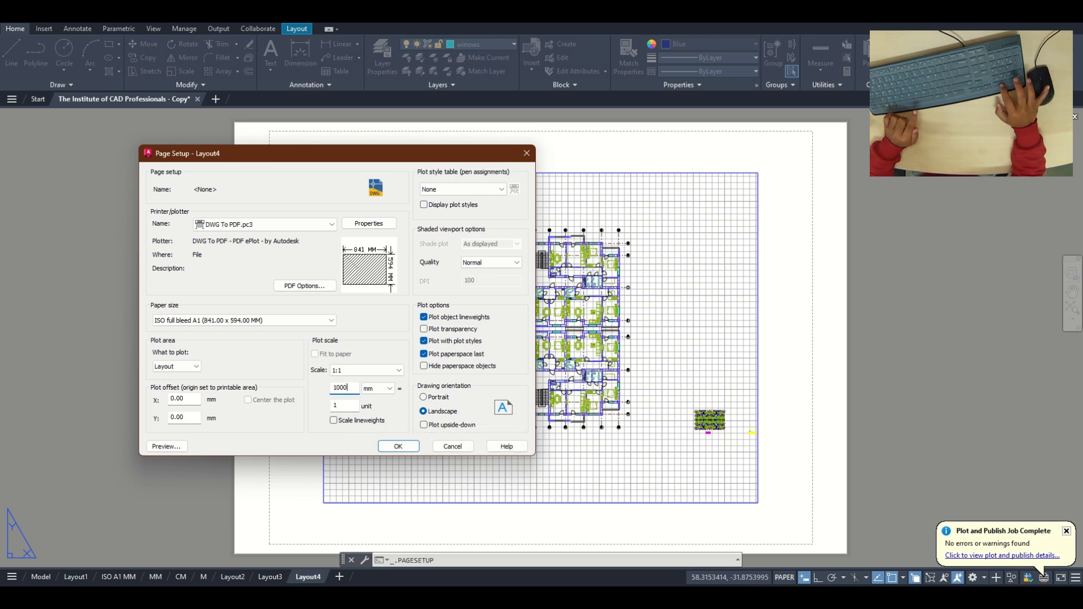
key(Tab)
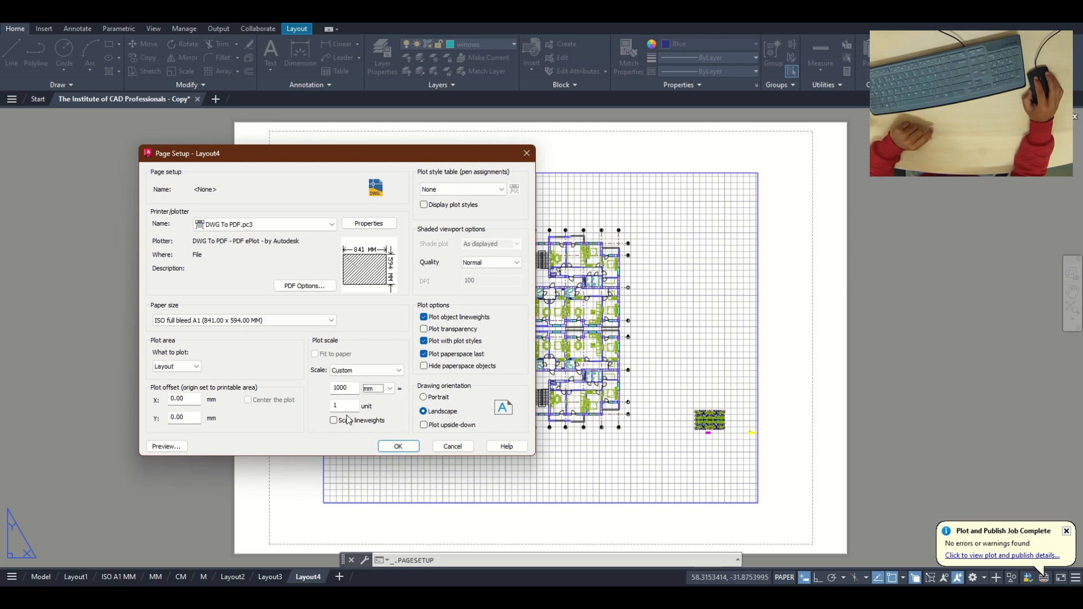
click(408, 449)
click(382, 422)
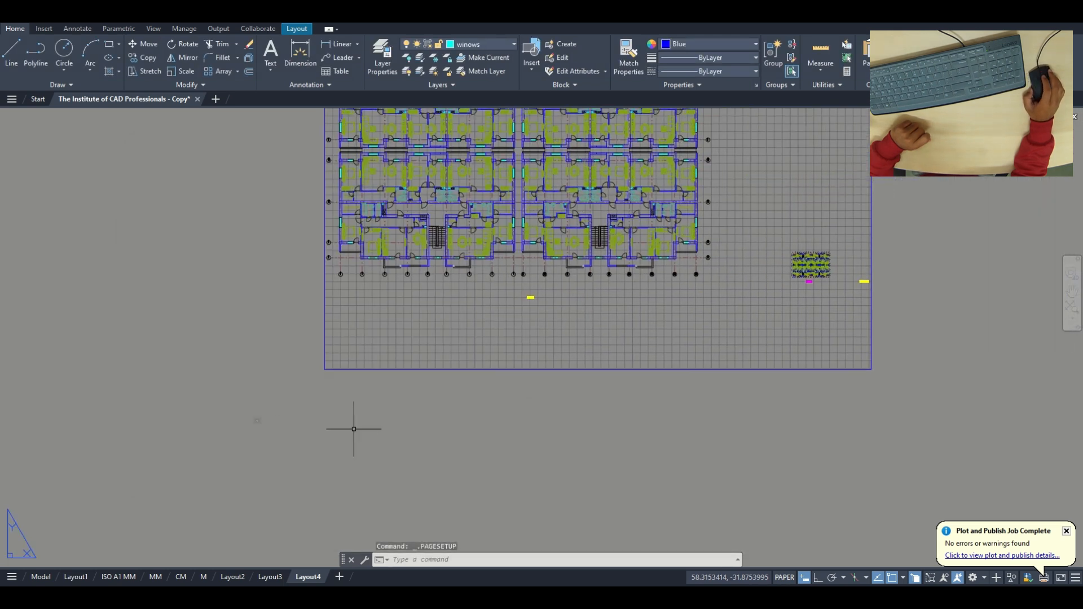
Step: Delete the default viewport from the new layout, leaving the sheet empty
click(892, 289)
click(834, 362)
key(Delete)
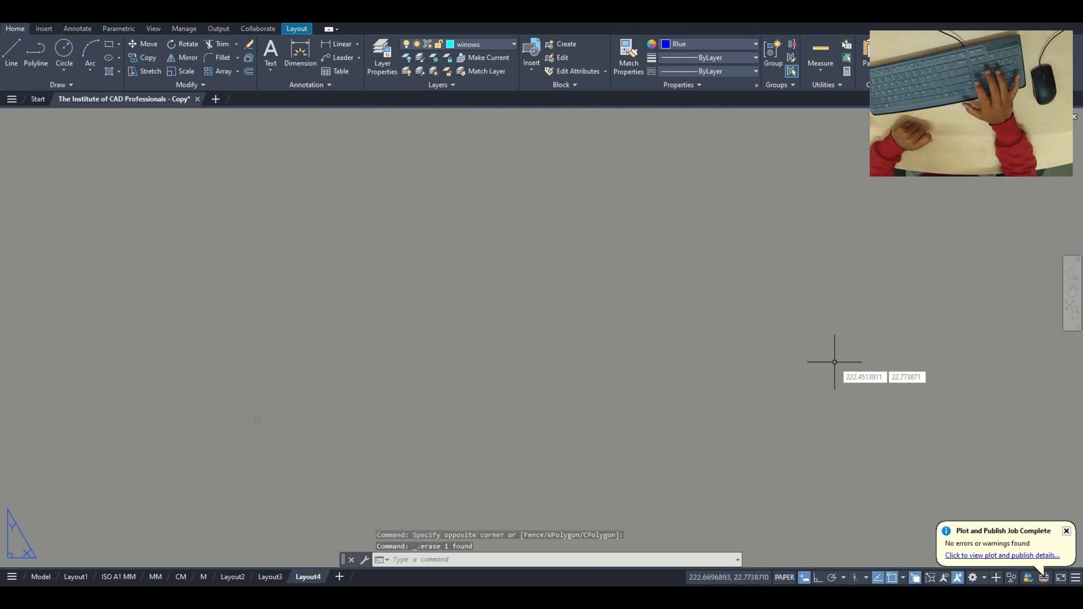
scroll(217, 387, up, 8)
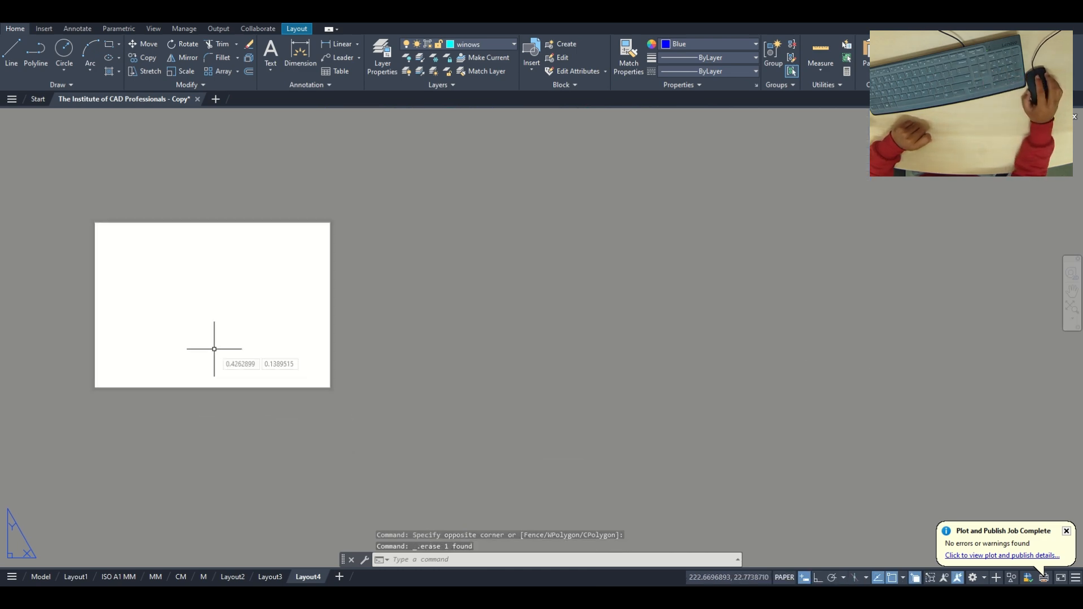
Step: Measure the empty sheet's width and height on Layout4, starting from its lower-left corner
middle_drag(346, 389, 443, 422)
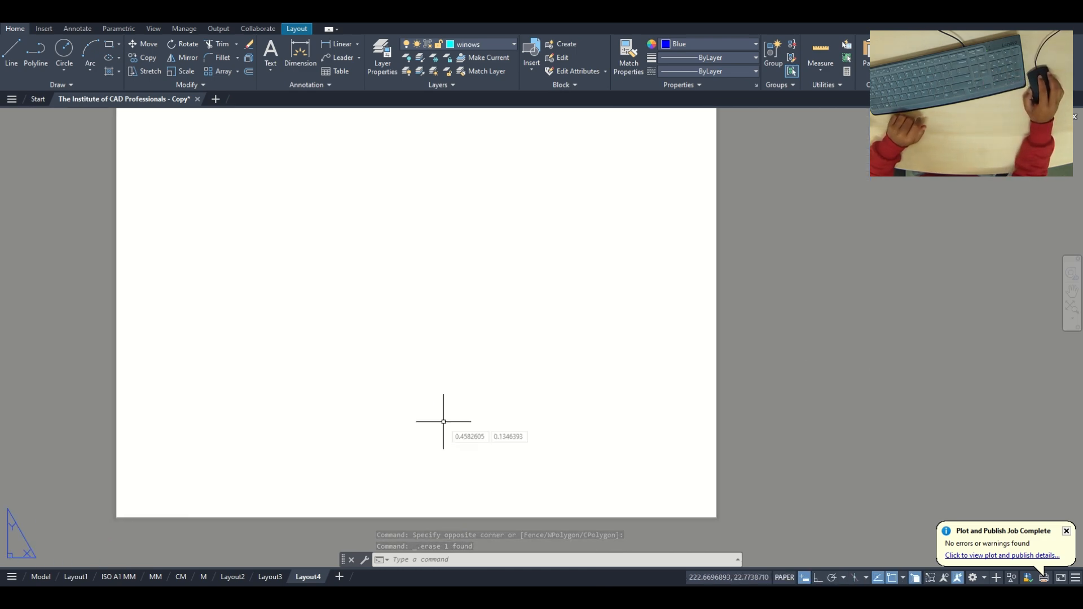
text(dist)
key(Return)
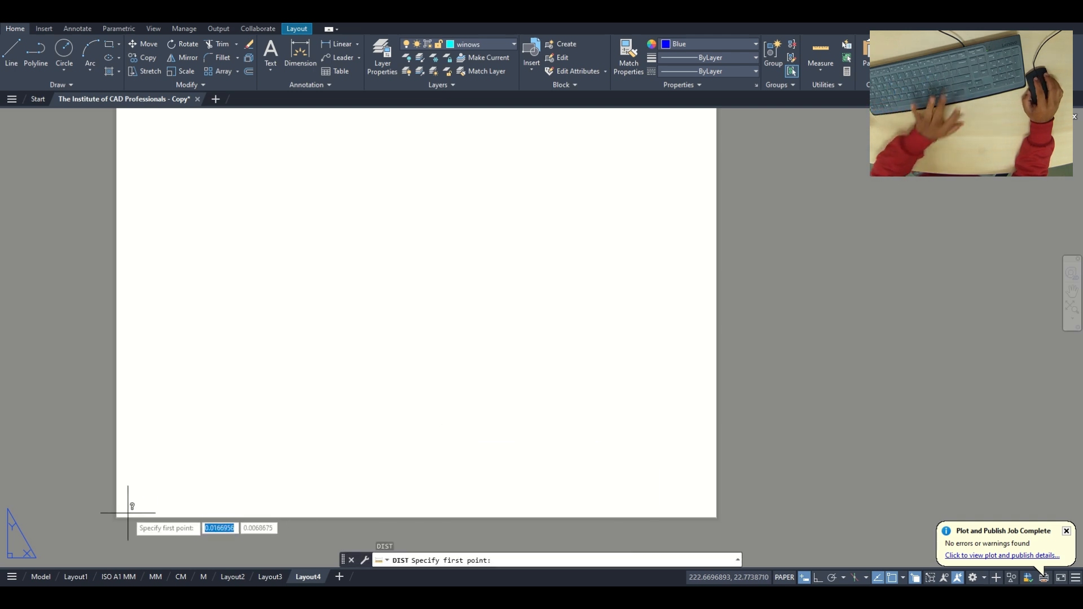
click(117, 514)
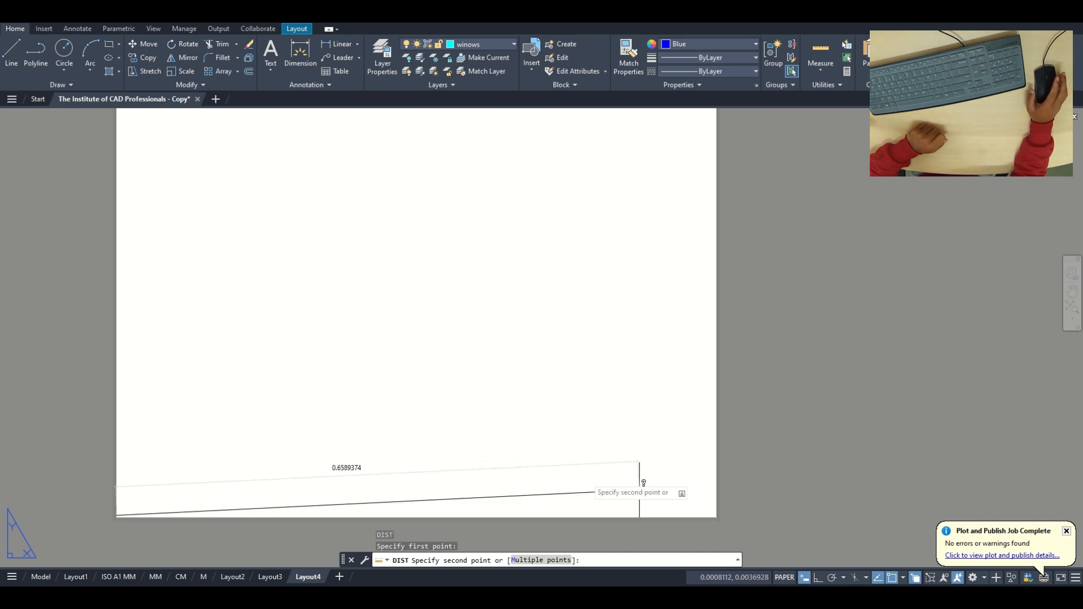
middle_drag(341, 437, 370, 494)
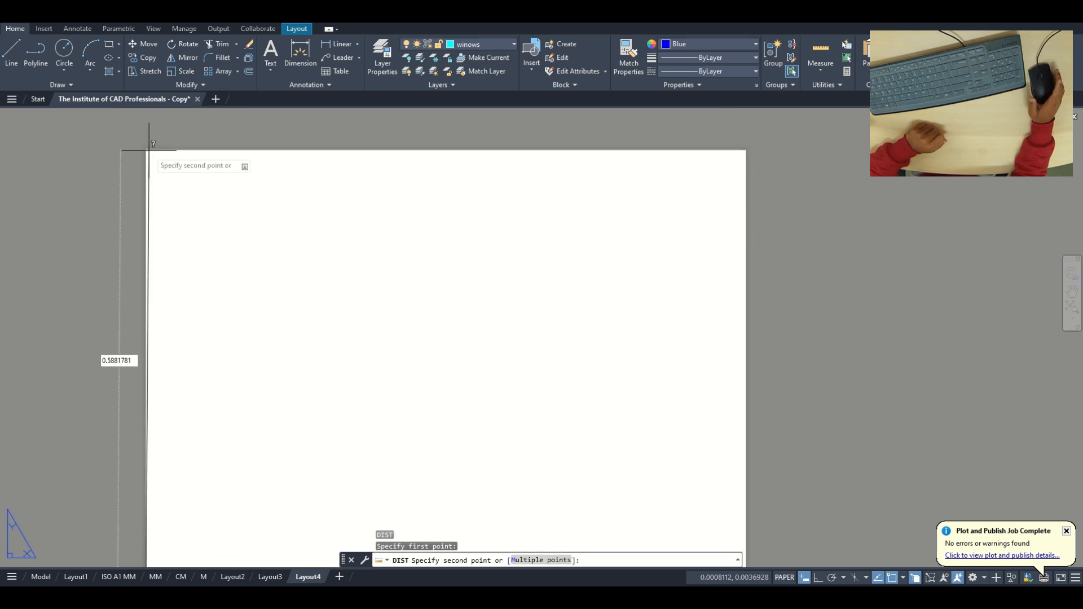
key(Escape)
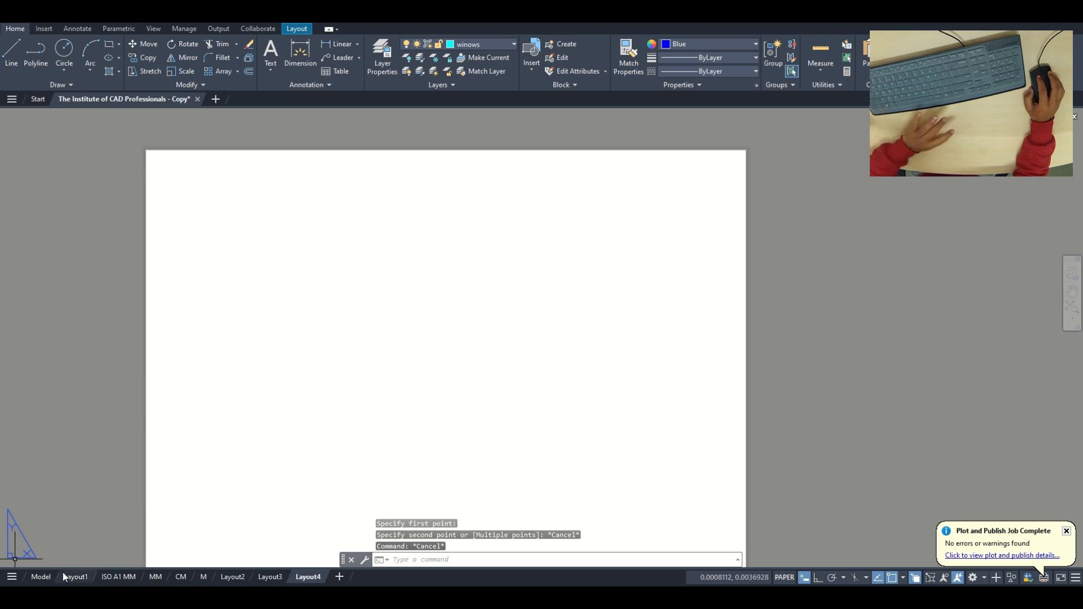
Step: Measure the spacing between the first two vertical grid lines of the metre floor plan in model space
click(41, 577)
scroll(591, 388, down, 10)
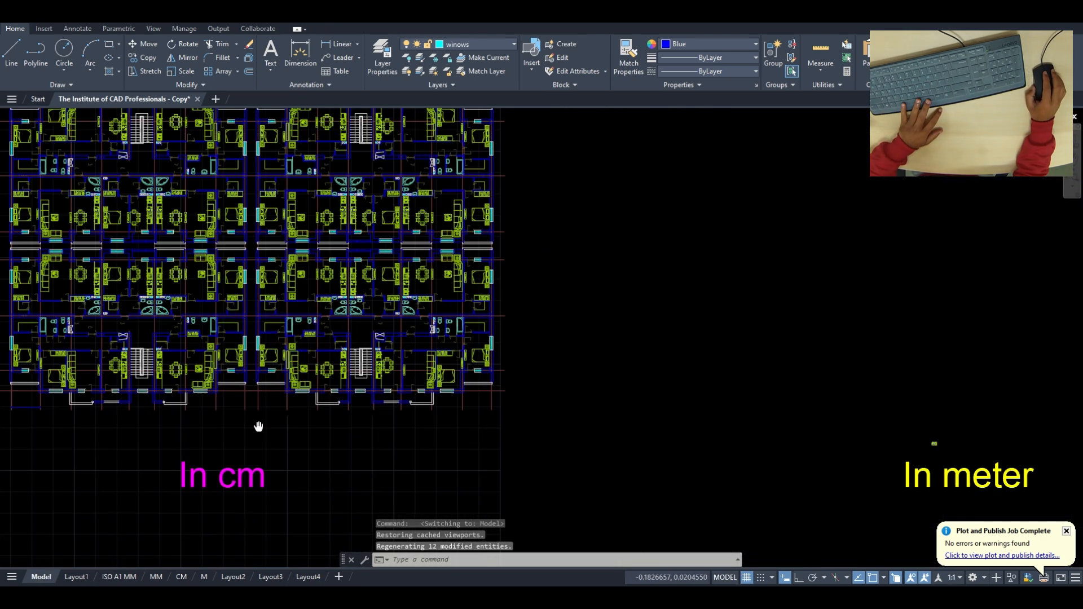
scroll(407, 433, up, 15)
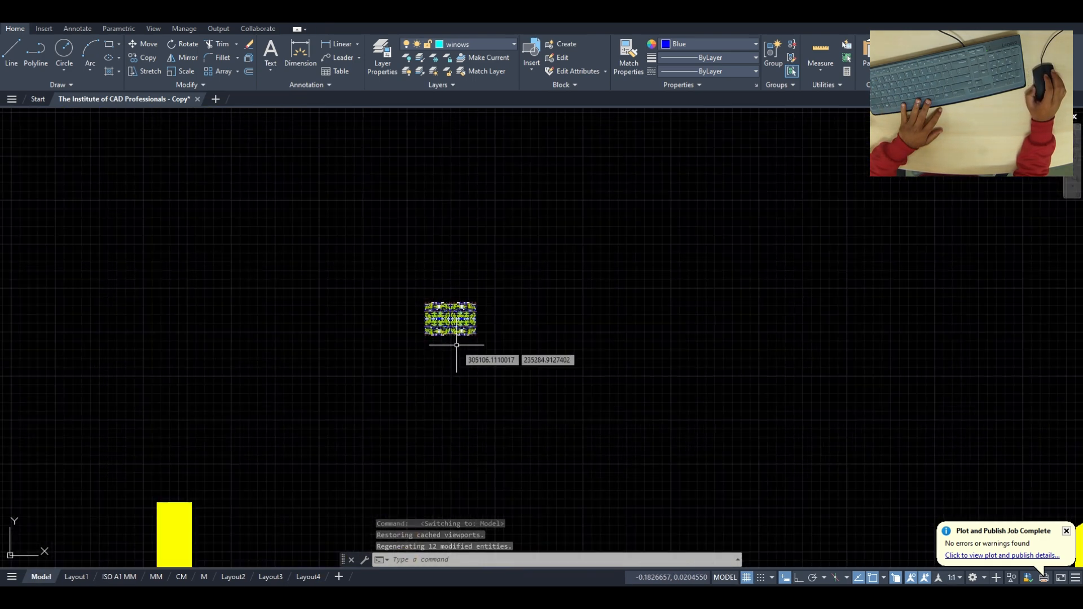
scroll(372, 278, up, 8)
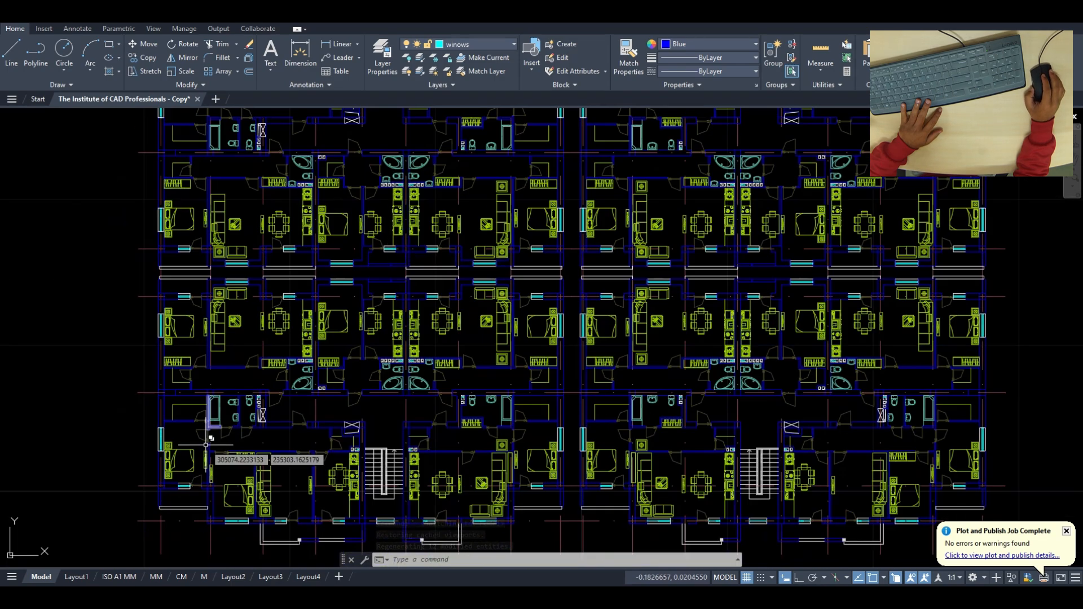
scroll(227, 421, up, 5)
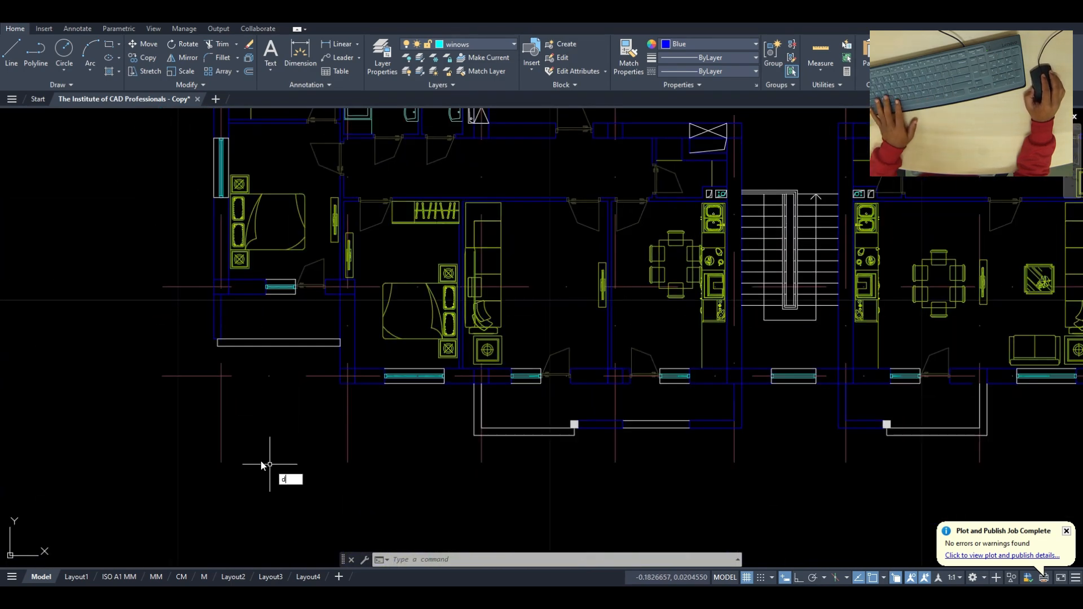
text(dist)
key(Return)
click(220, 410)
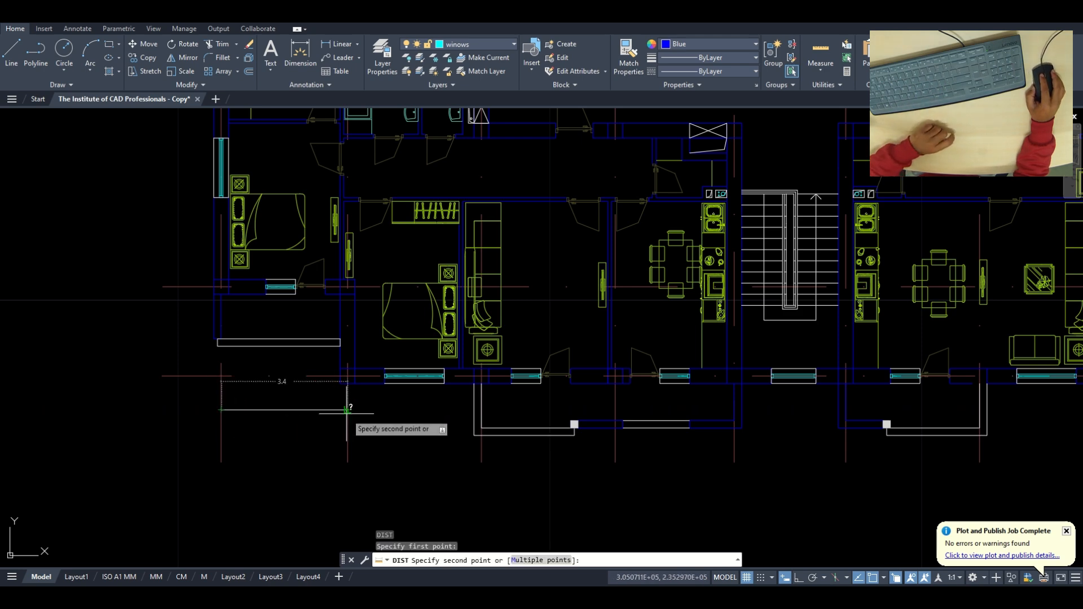
key(Escape)
scroll(347, 410, down, 6)
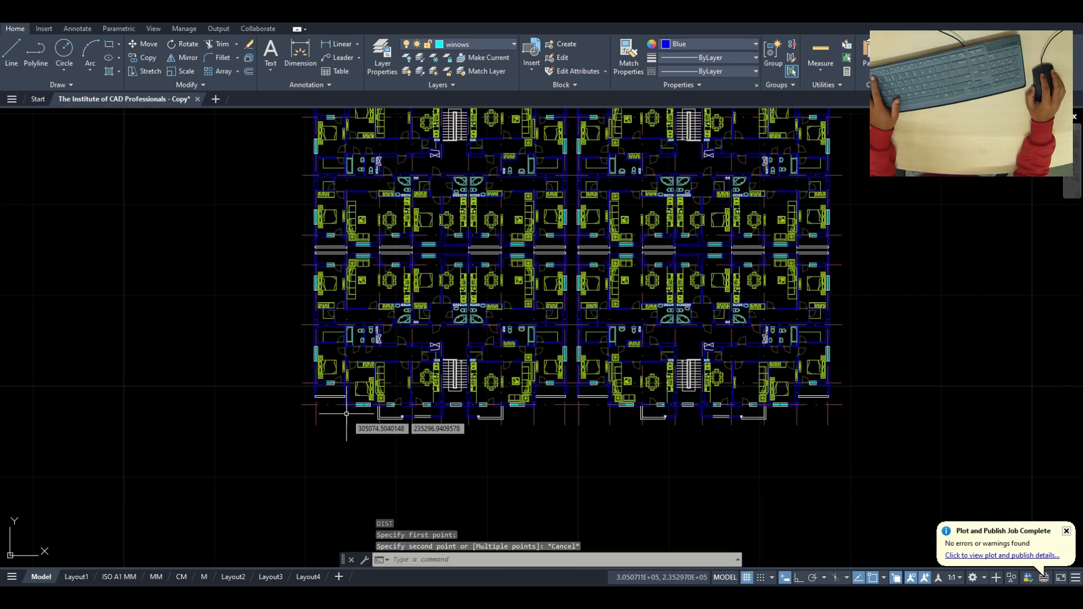
Step: Create a rectangular viewport on Layout4 about 0.82 by 0.57 units, nearly filling the sheet
click(308, 577)
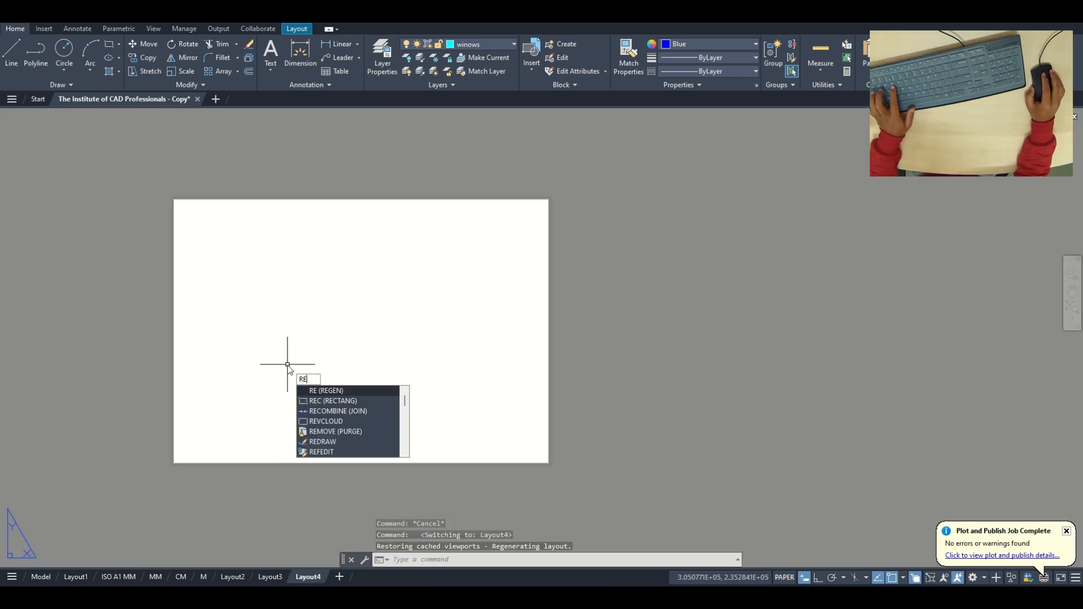
key(Escape)
text(MV)
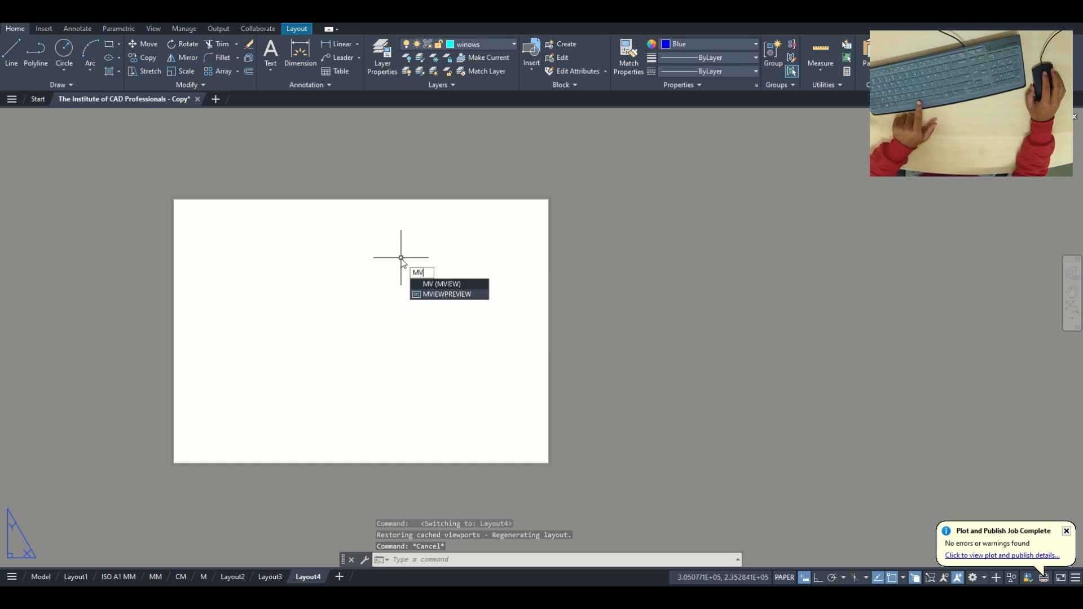
key(Return)
scroll(192, 206, up, 4)
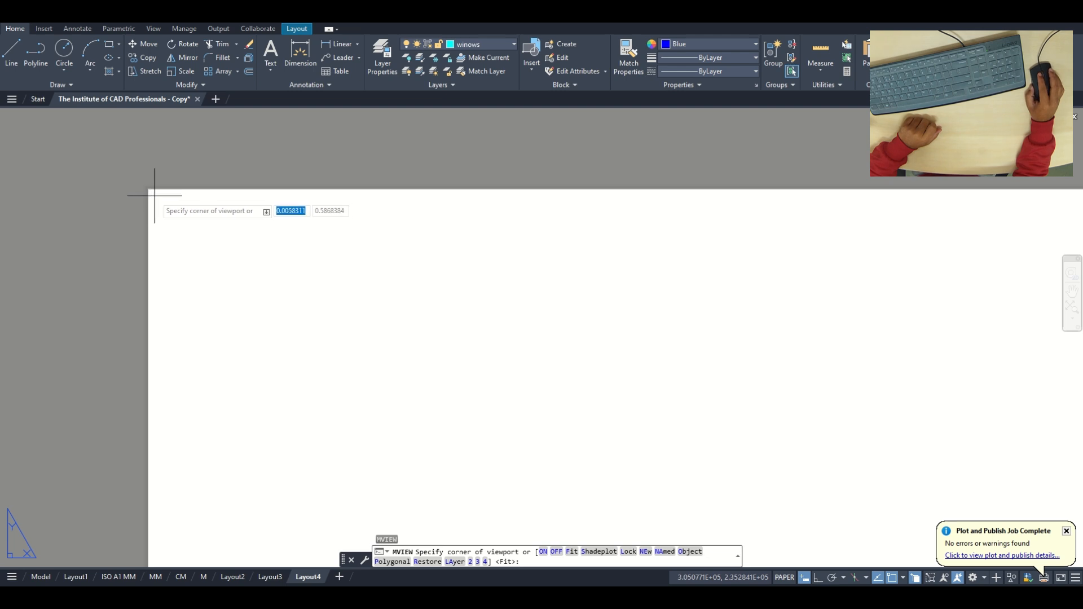
click(155, 195)
scroll(460, 366, down, 5)
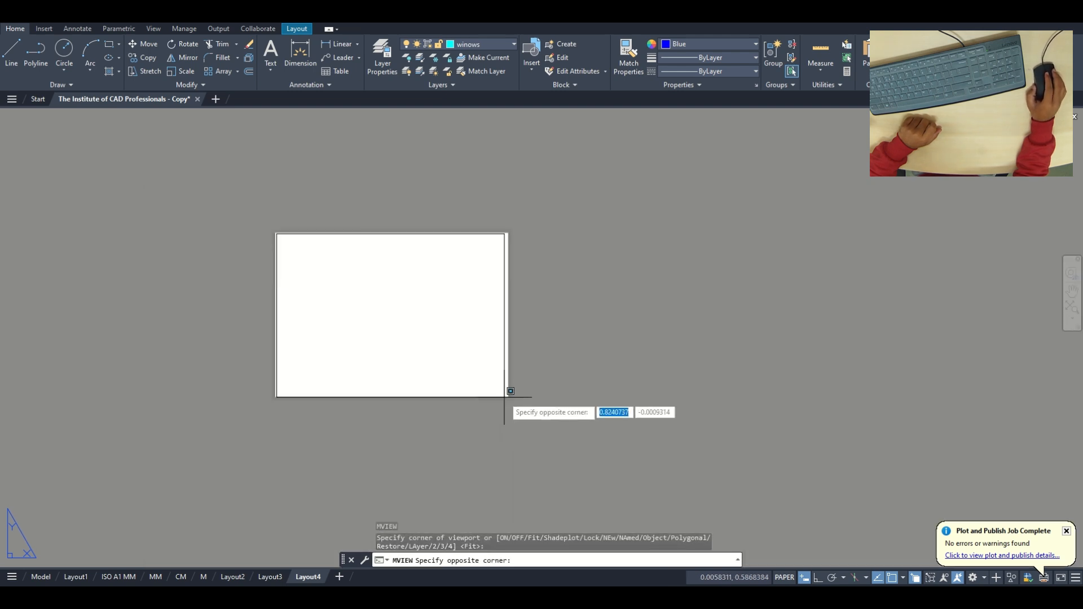
click(504, 391)
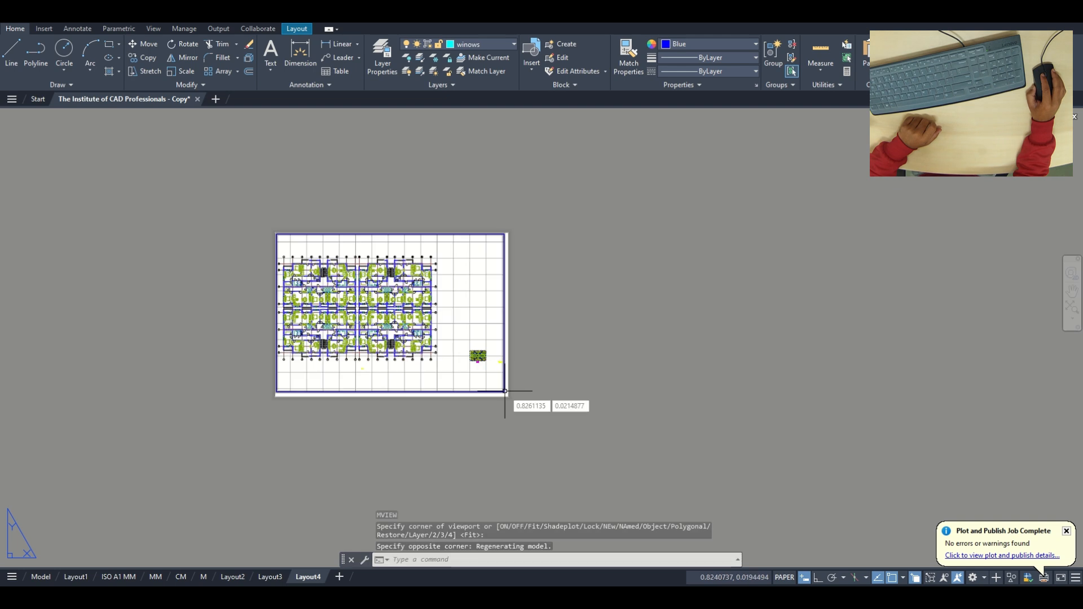
Step: Centre the metre floor plan inside the Layout4 viewport and return to paper space
double_click(422, 366)
middle_drag(432, 374, 357, 358)
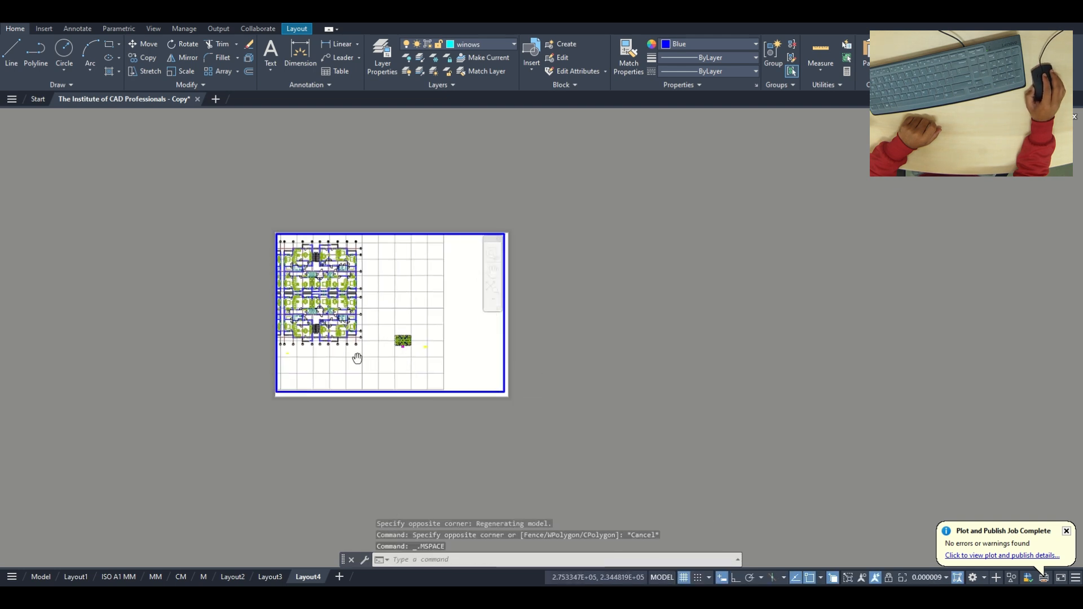
scroll(387, 332, down, 2)
scroll(373, 344, up, 5)
middle_drag(496, 368, 387, 346)
scroll(387, 346, up, 5)
scroll(370, 334, down, 3)
scroll(378, 333, up, 1)
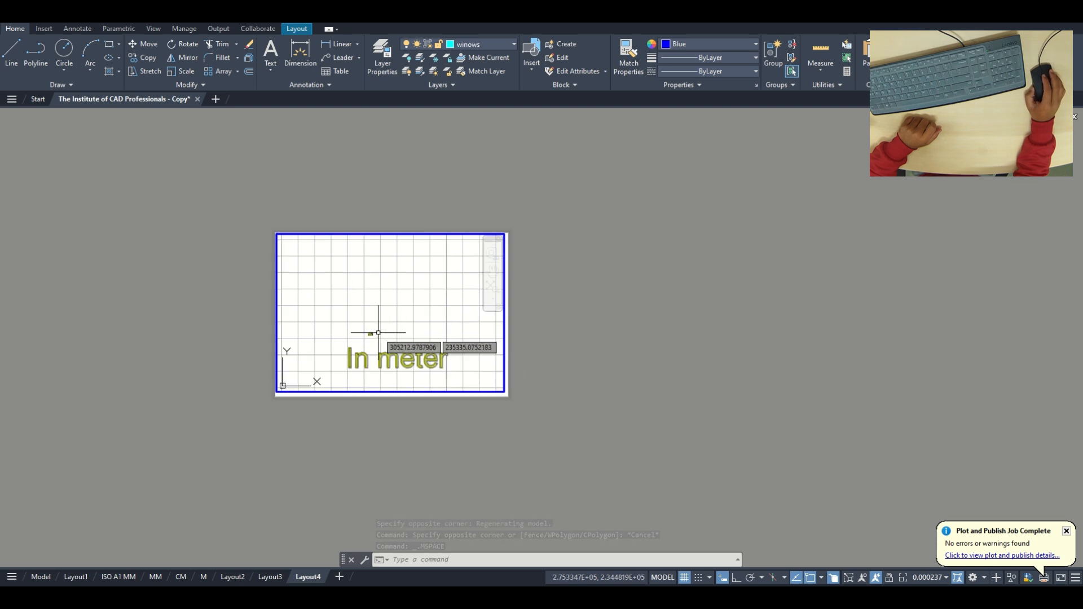
scroll(378, 333, down, 5)
scroll(357, 367, up, 3)
middle_drag(383, 344, 395, 302)
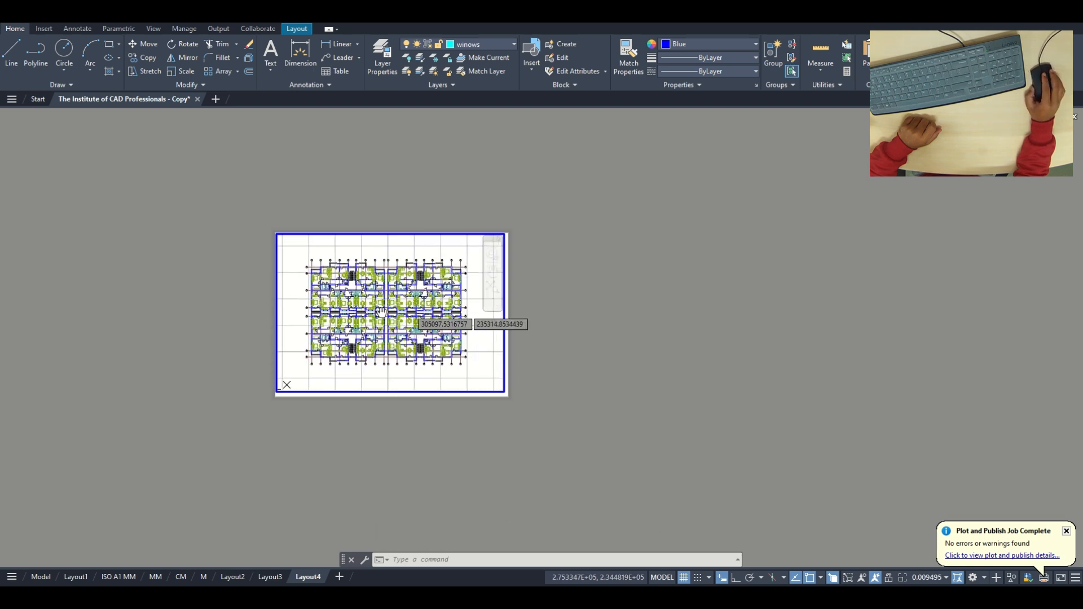
double_click(620, 378)
scroll(442, 363, up, 5)
scroll(564, 437, down, 2)
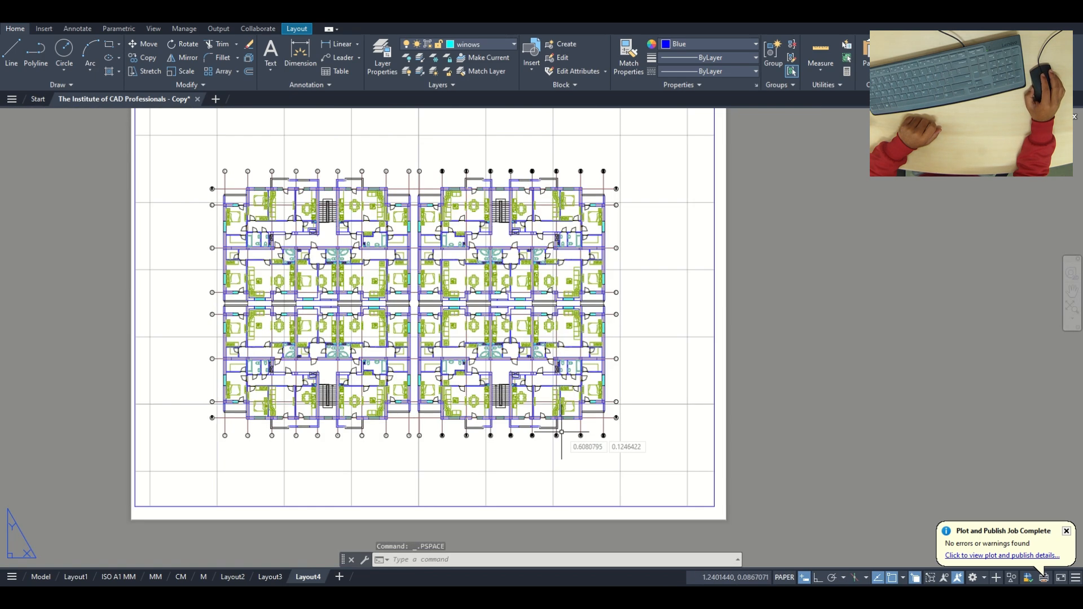
middle_drag(559, 433, 561, 440)
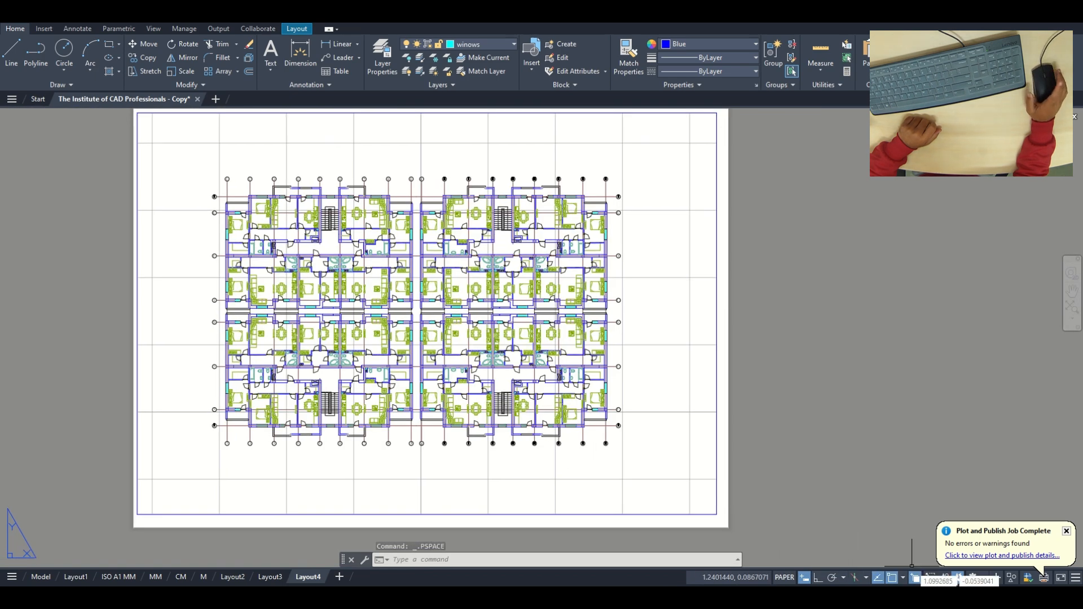
Step: Activate the viewport, set its scale to 1:85 and re-centre the floor plan in it
double_click(649, 489)
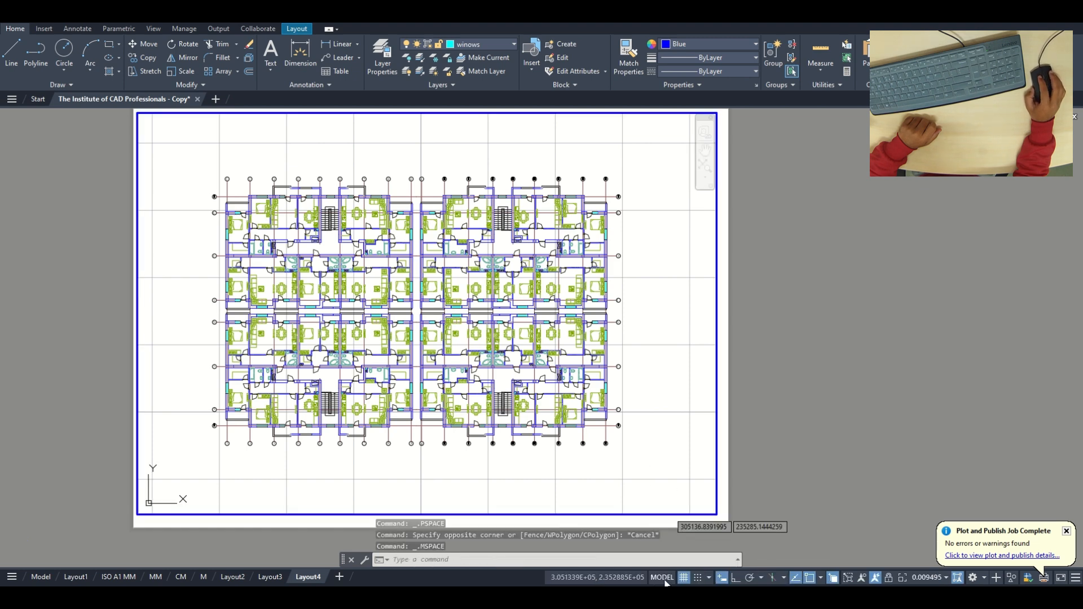
click(920, 578)
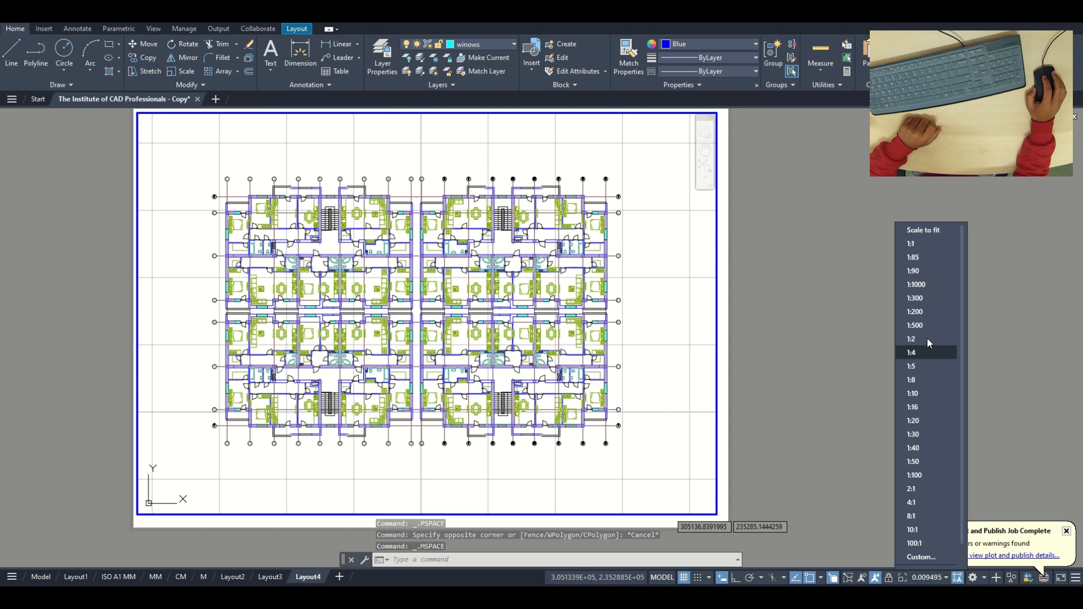
click(914, 257)
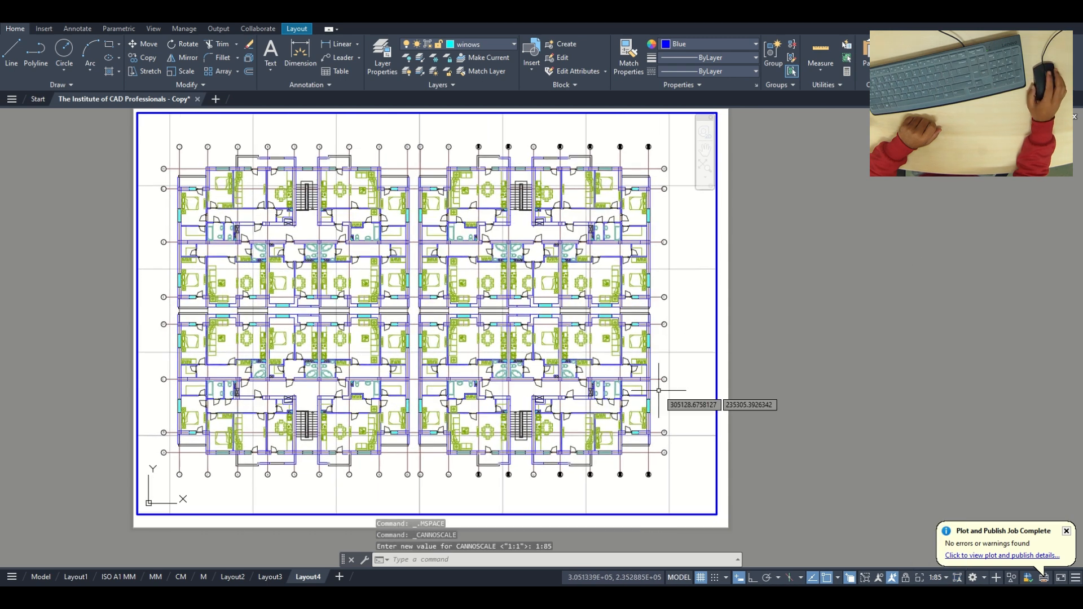
middle_drag(498, 349, 503, 348)
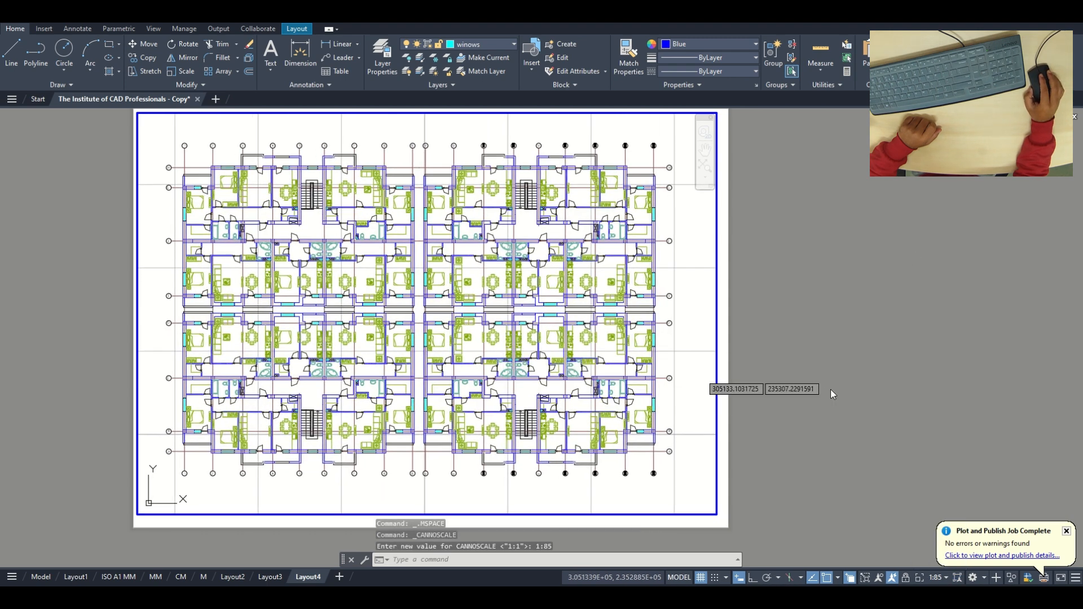
Step: Set the viewport scale to 1:100 and return to paper space
click(946, 578)
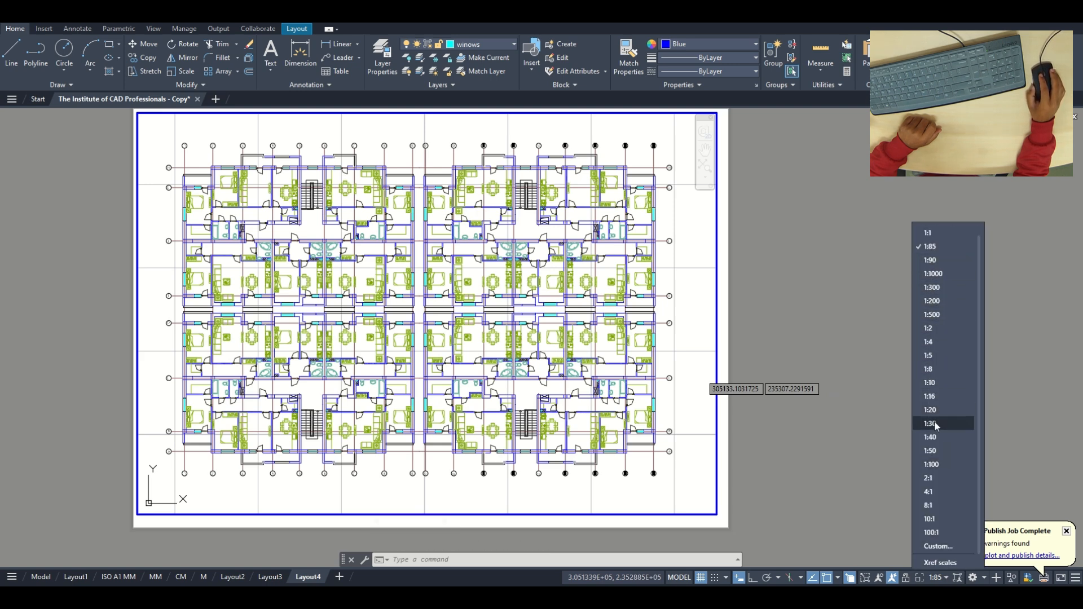
click(932, 464)
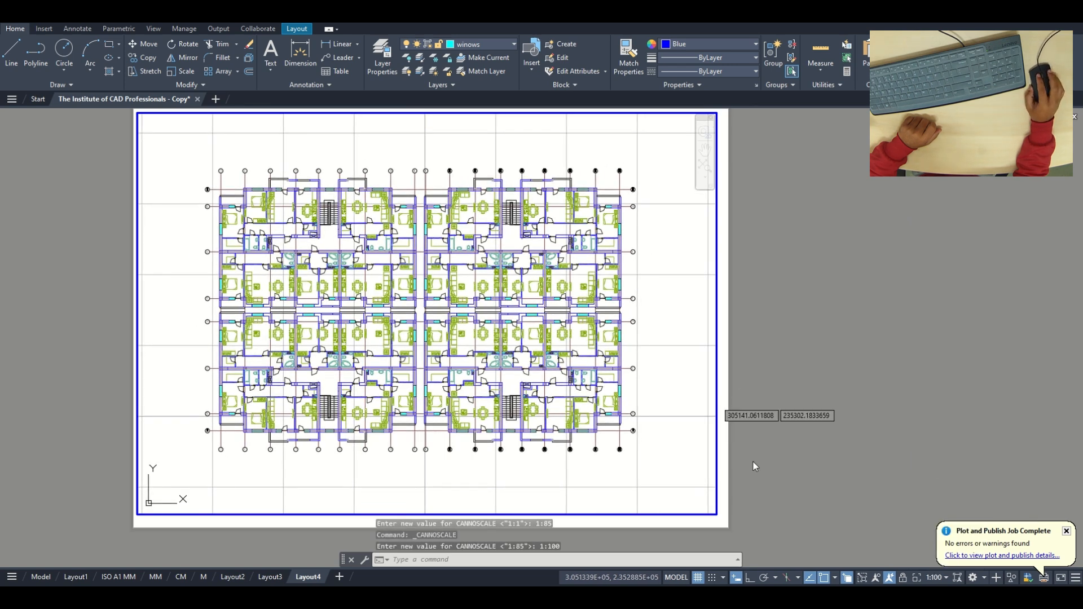
double_click(776, 450)
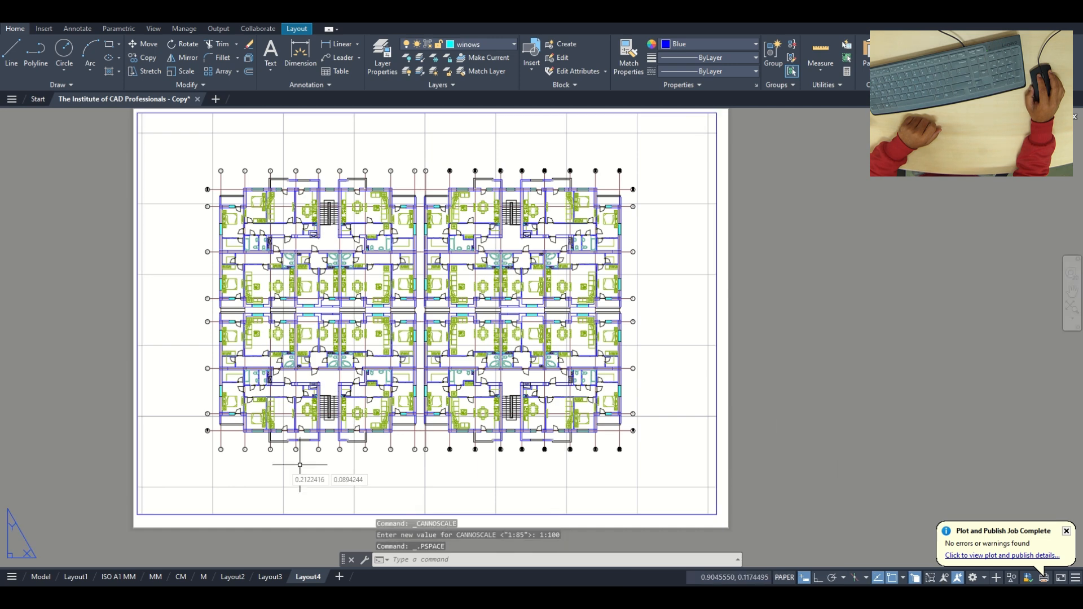
Step: Try to add an aligned dimension between grid lines 1 and 2 along the plan's lower edge in paper space
scroll(288, 466, up, 5)
middle_drag(254, 460, 360, 423)
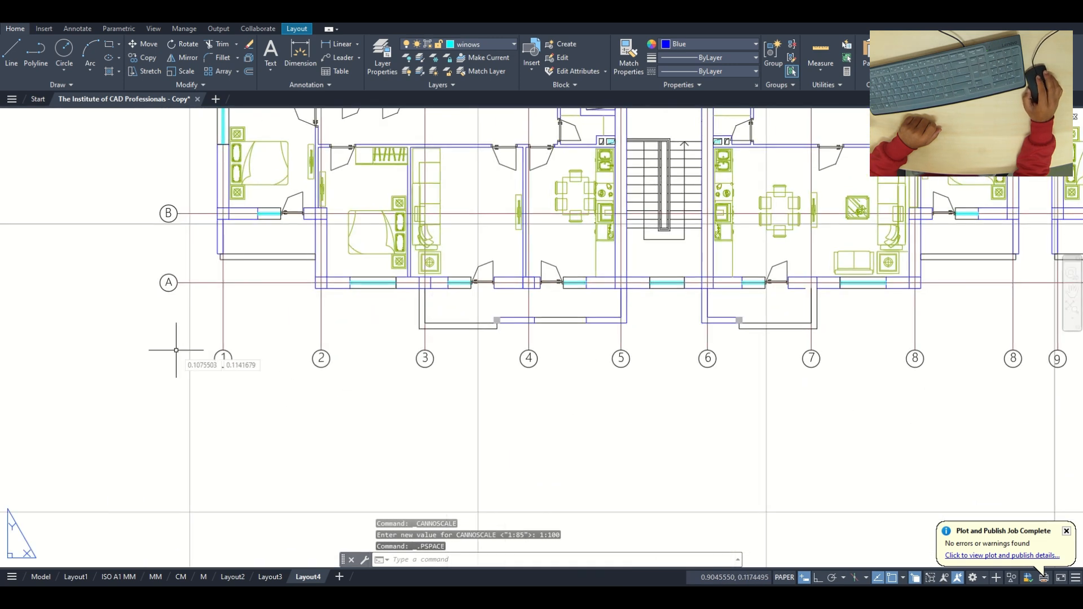
text(DI)
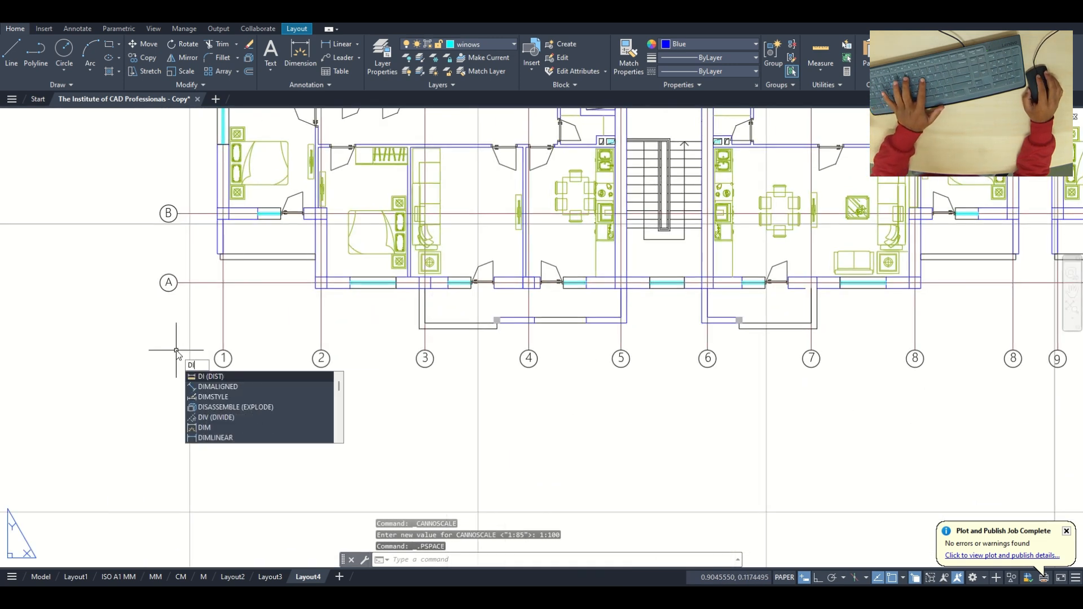
key(Escape)
text(da)
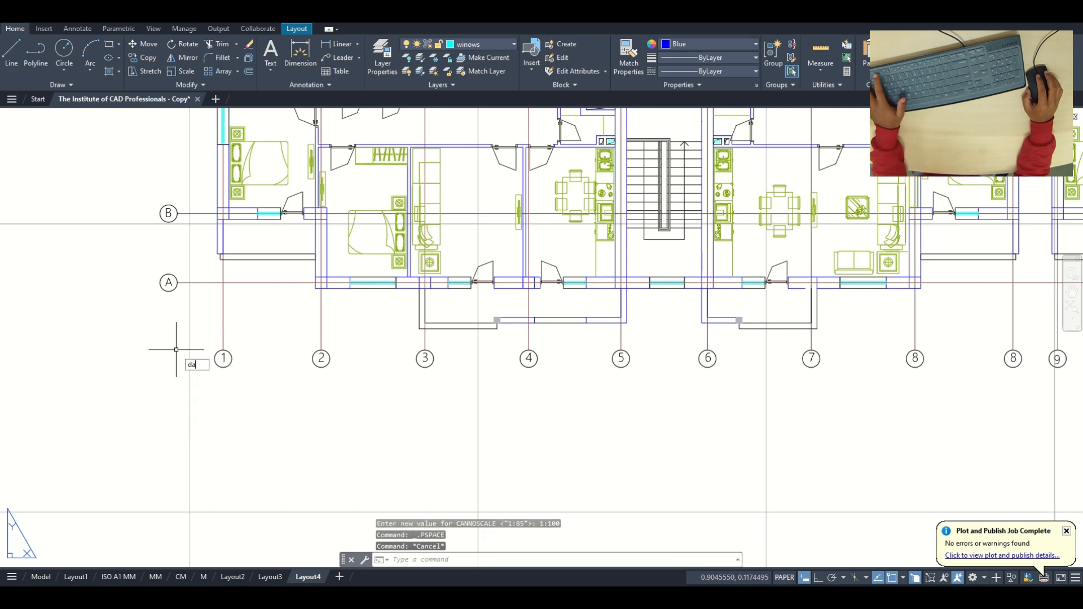
key(Return)
click(222, 327)
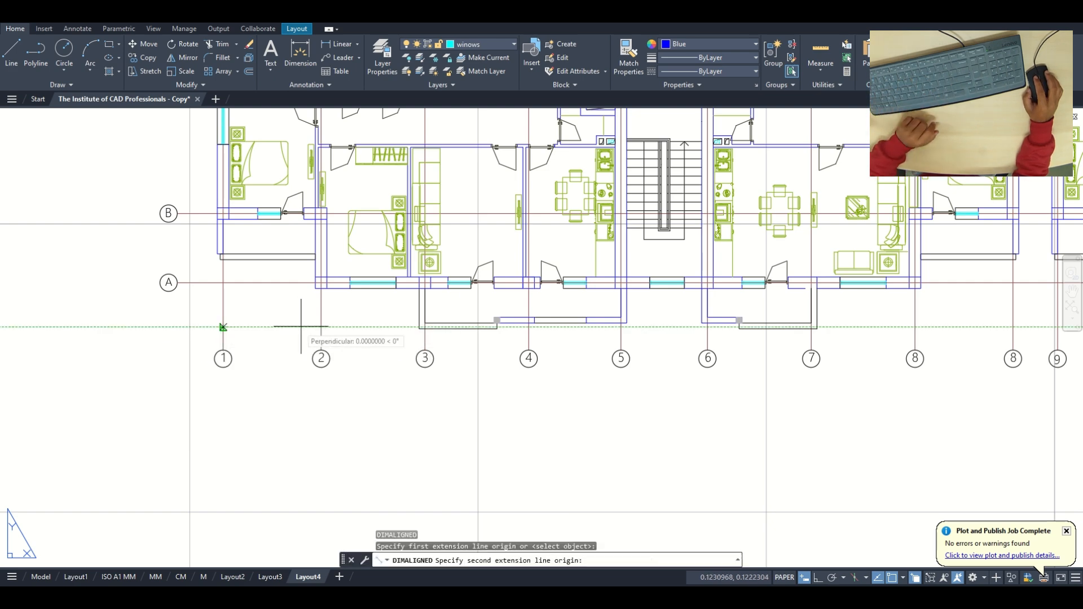
click(318, 327)
scroll(313, 395, down, 8)
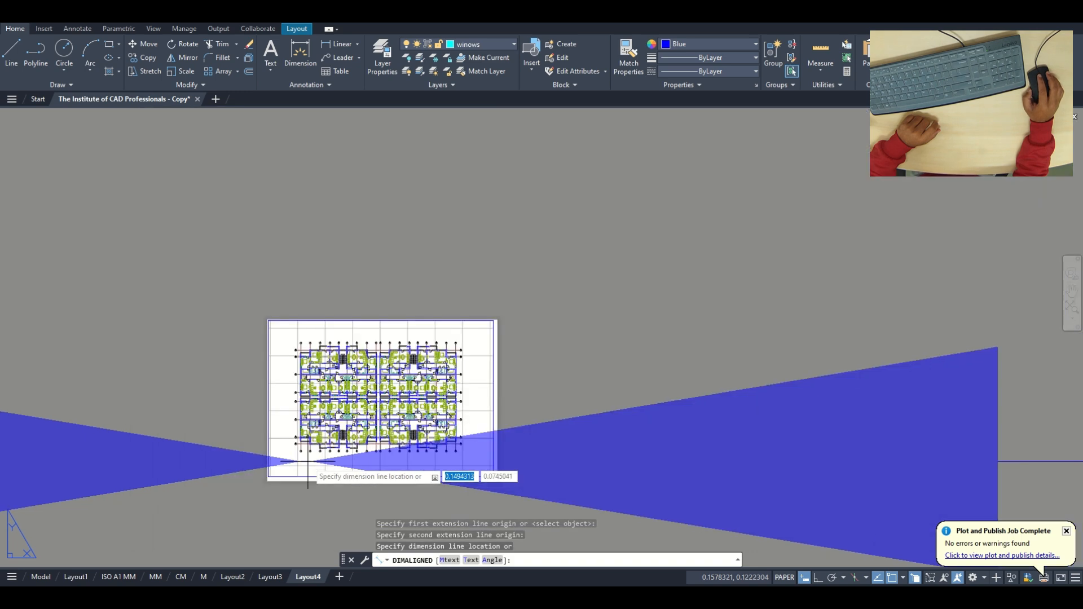
scroll(307, 461, down, 5)
scroll(308, 461, up, 2)
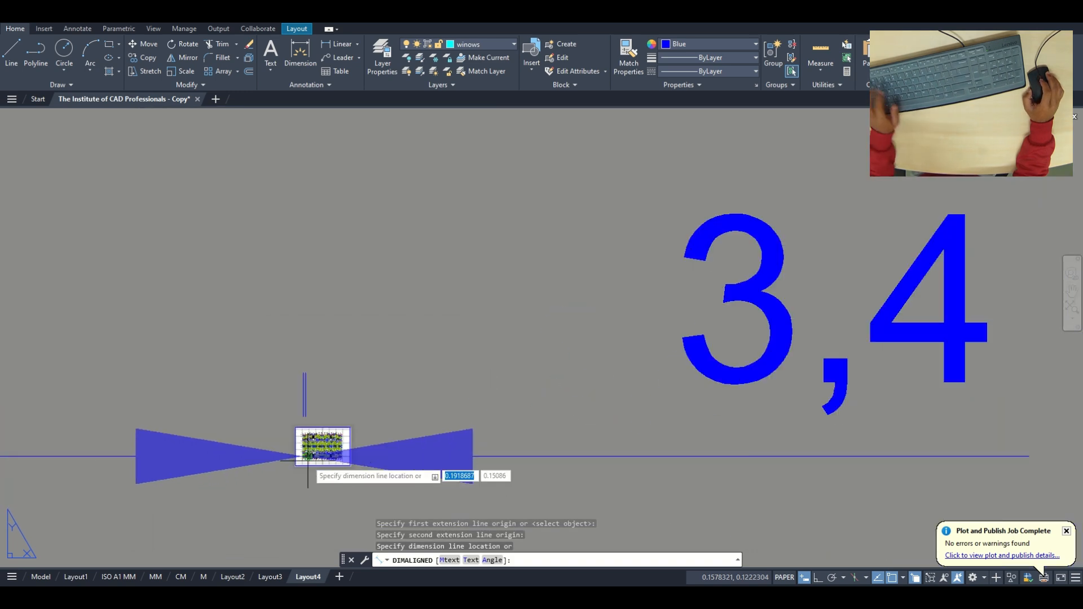
key(Escape)
scroll(308, 461, up, 8)
scroll(279, 460, up, 10)
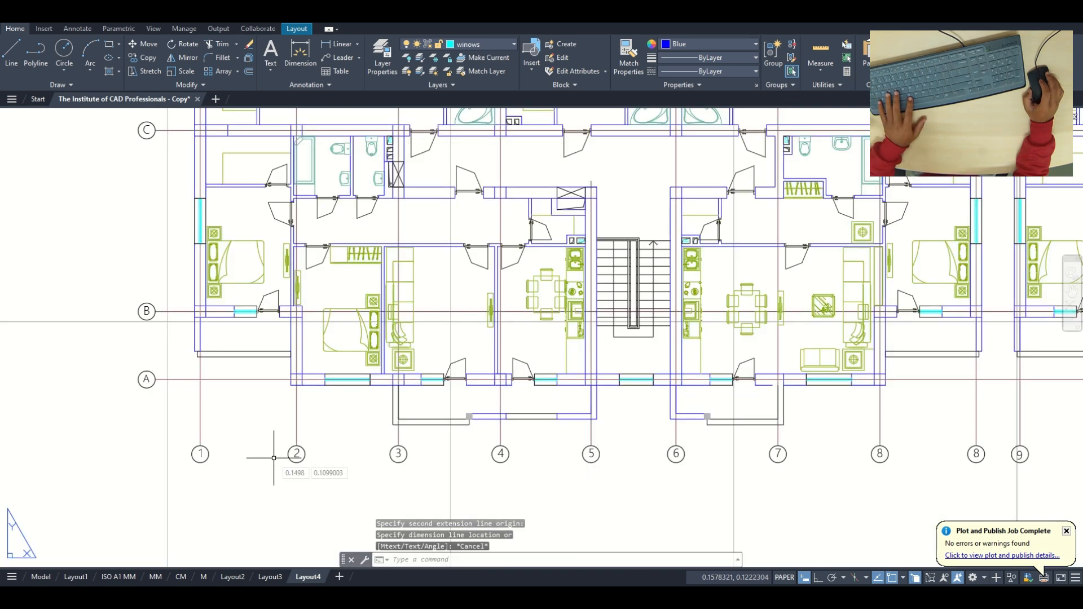
Step: Try to measure the distance between grid lines 1 and 2 along the plan's lower edge in Layout4's paper space
text(d)
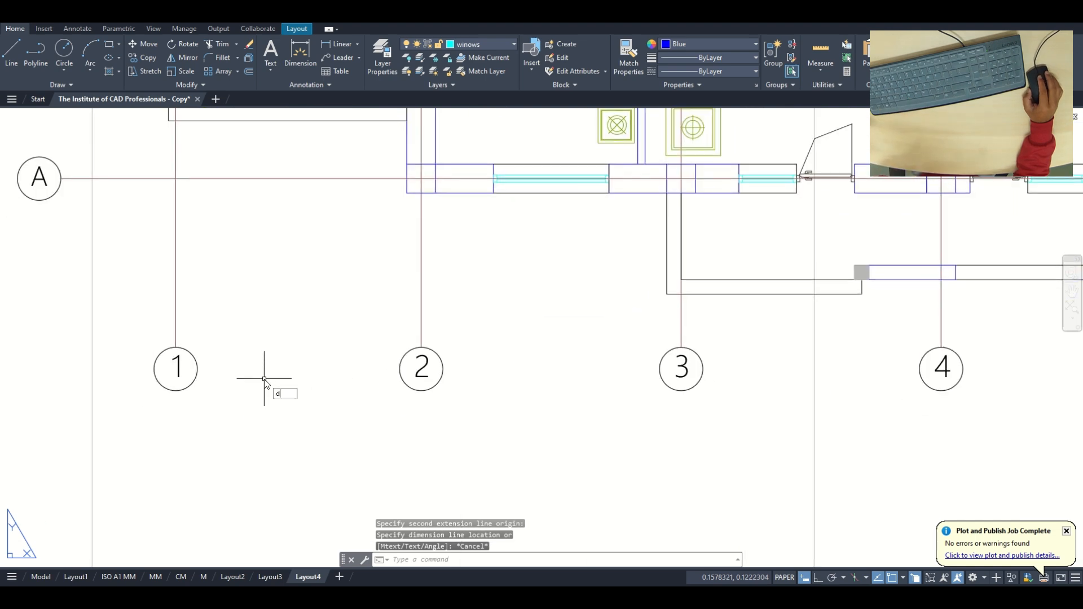
text( poi)
key(Return)
click(176, 319)
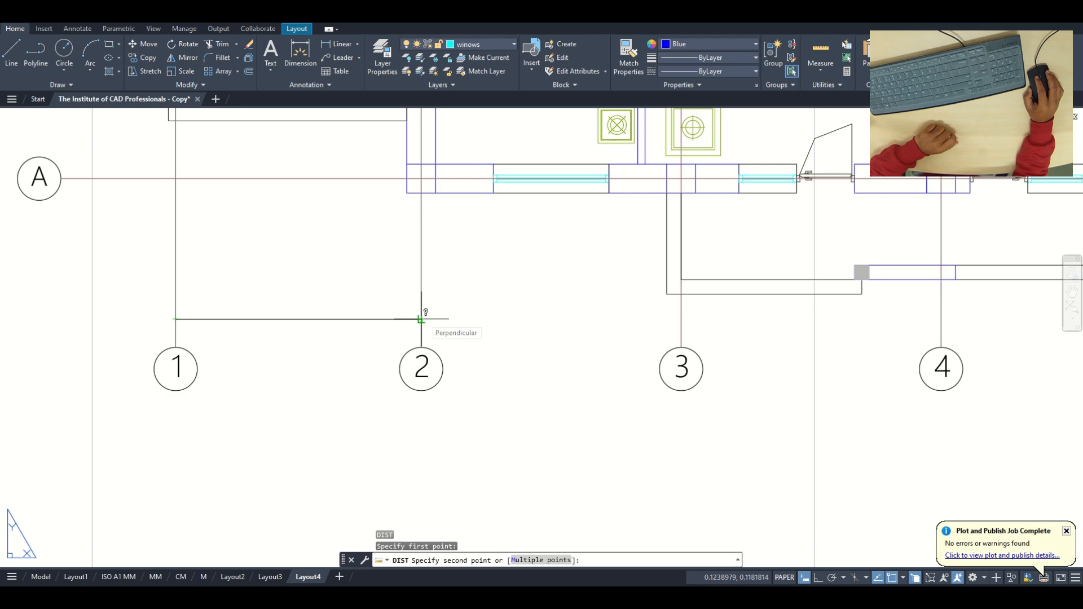
key(Escape)
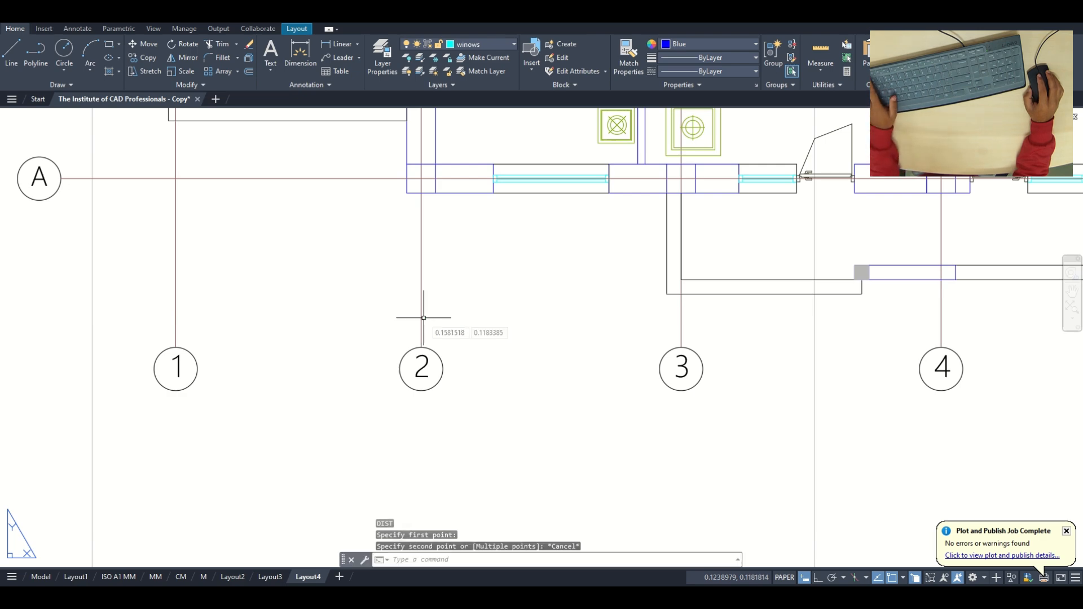
scroll(424, 320, down, 10)
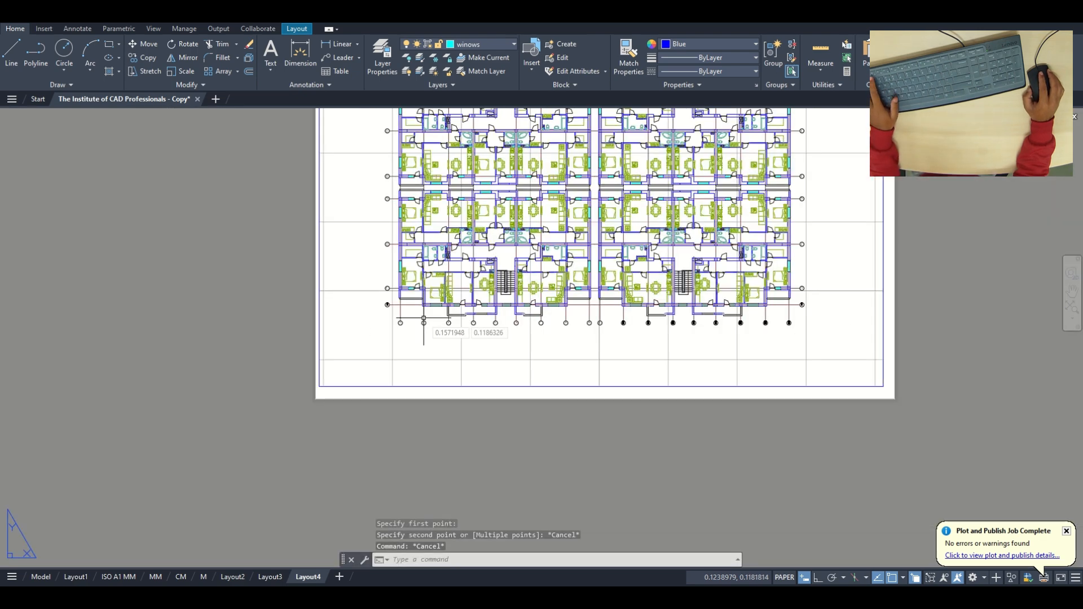
Step: Switch to model space and add an aligned dimension between the first two vertical grid lines below the metre floor plan
click(40, 576)
scroll(265, 449, up, 5)
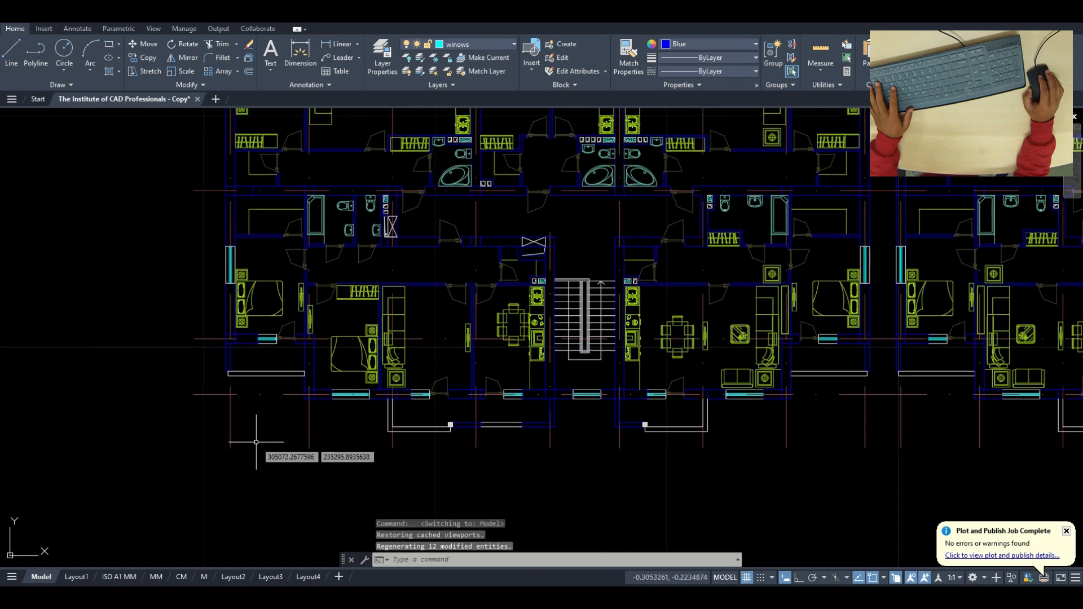
scroll(254, 442, down, 15)
scroll(348, 426, up, 5)
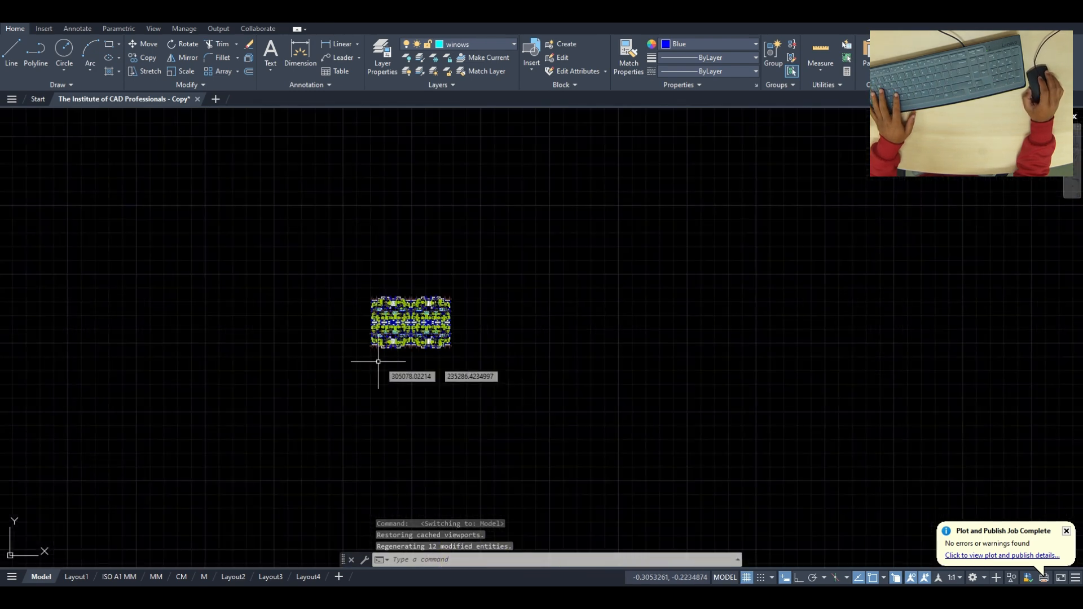
scroll(378, 361, up, 10)
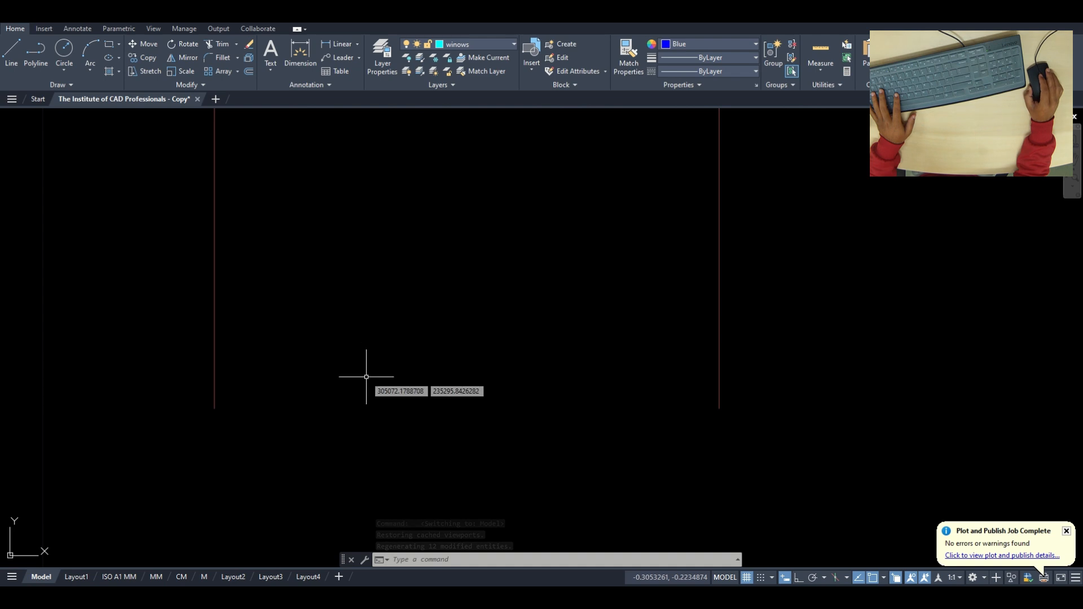
middle_drag(366, 377, 364, 418)
text(al)
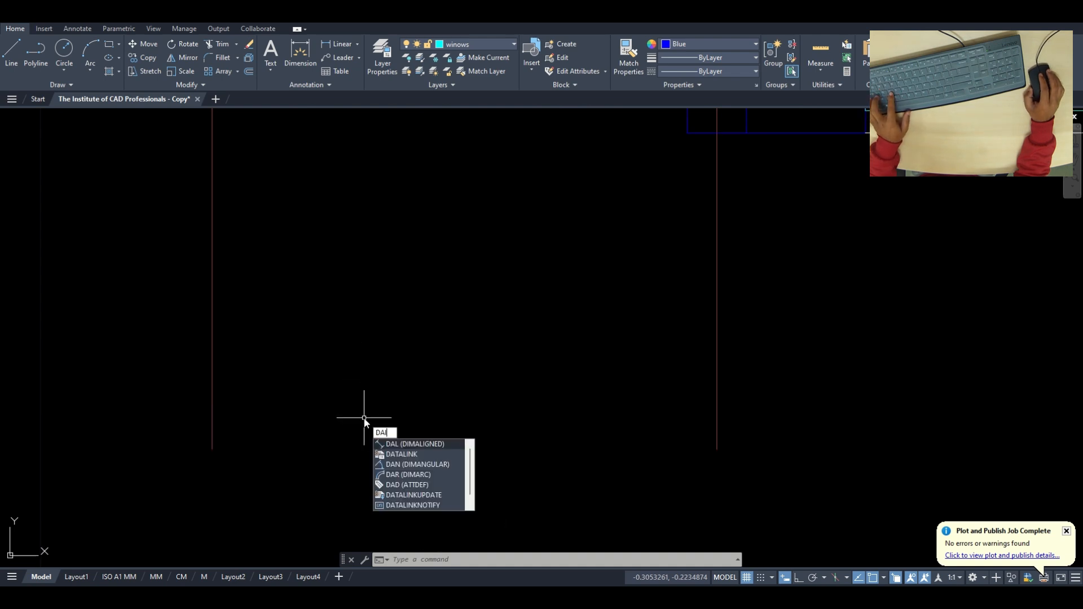
key(Return)
click(212, 402)
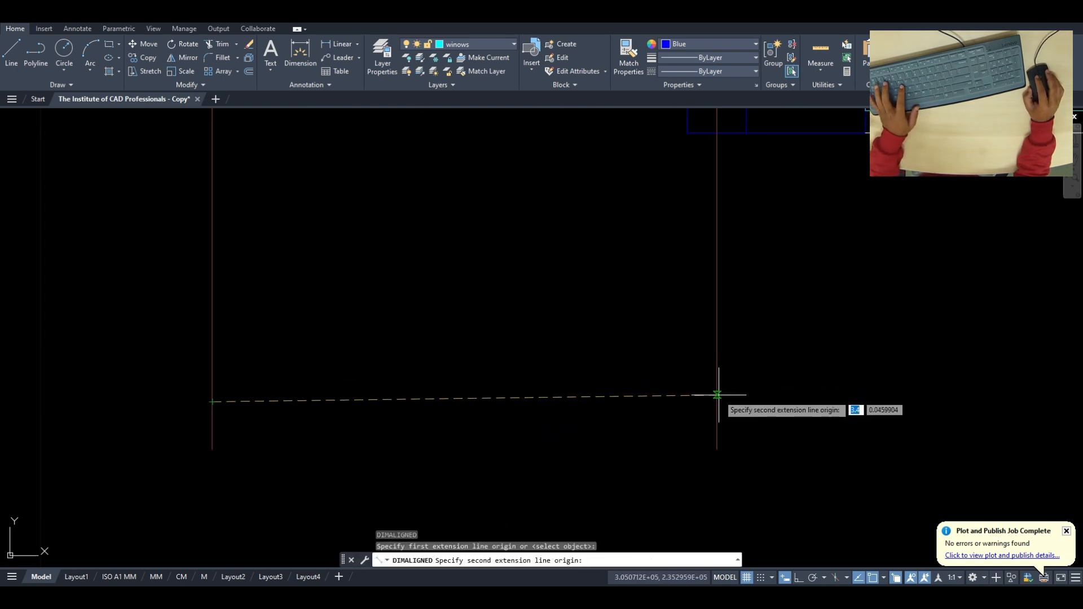
click(717, 379)
scroll(434, 416, down, 6)
scroll(432, 414, down, 5)
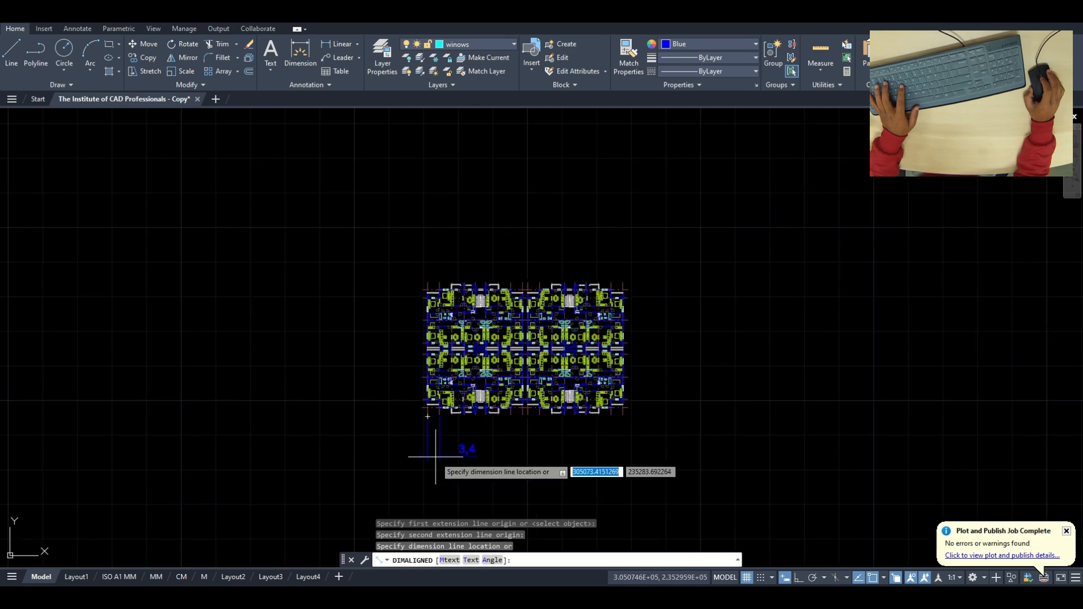
click(459, 435)
scroll(459, 435, up, 5)
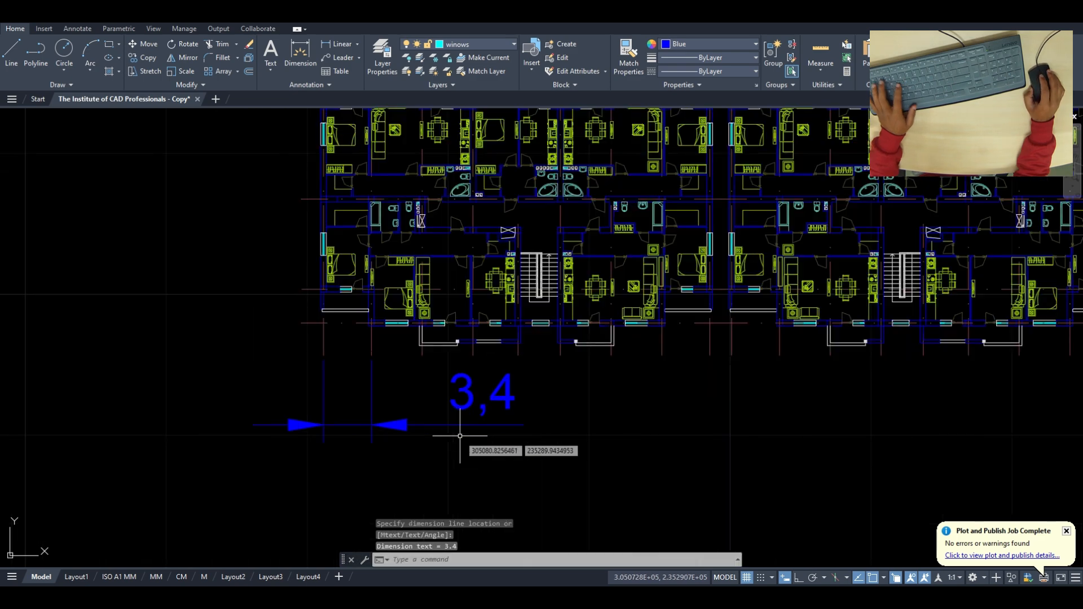
key(Escape)
key(Escape)
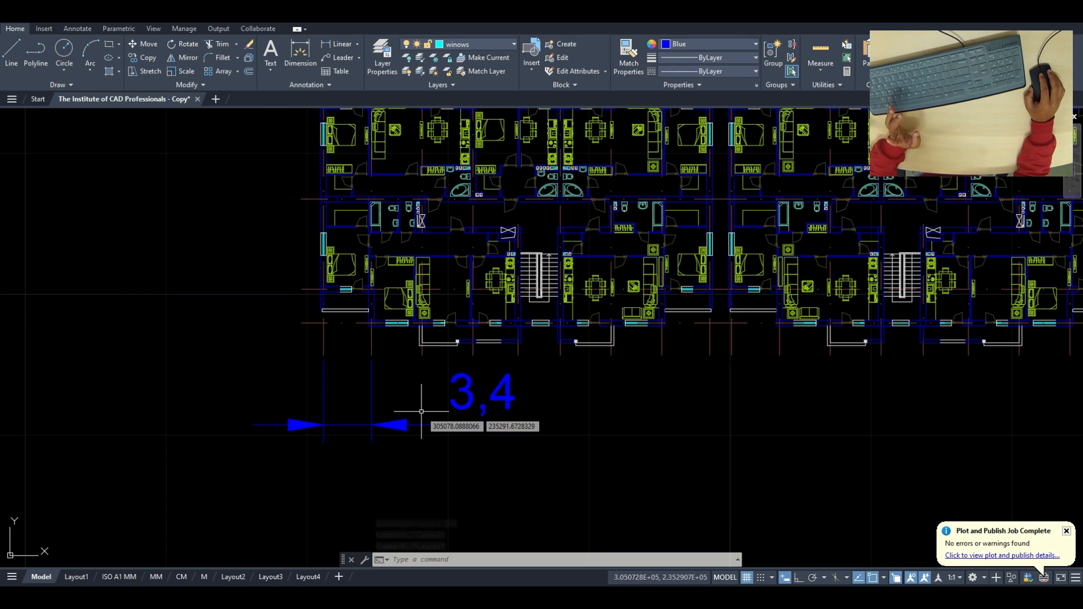
scroll(470, 389, up, 4)
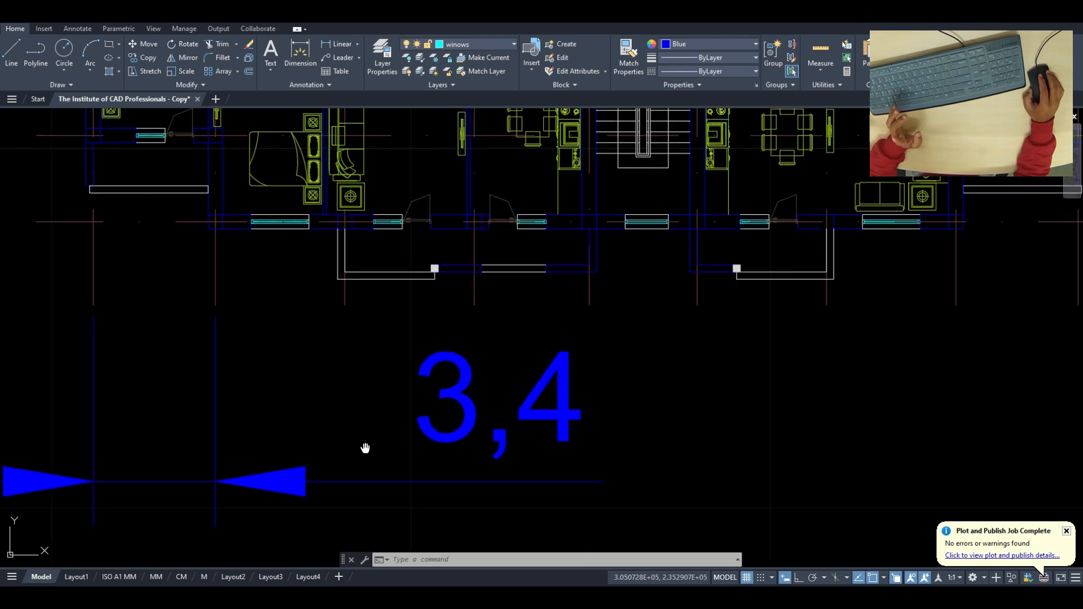
middle_drag(364, 448, 423, 390)
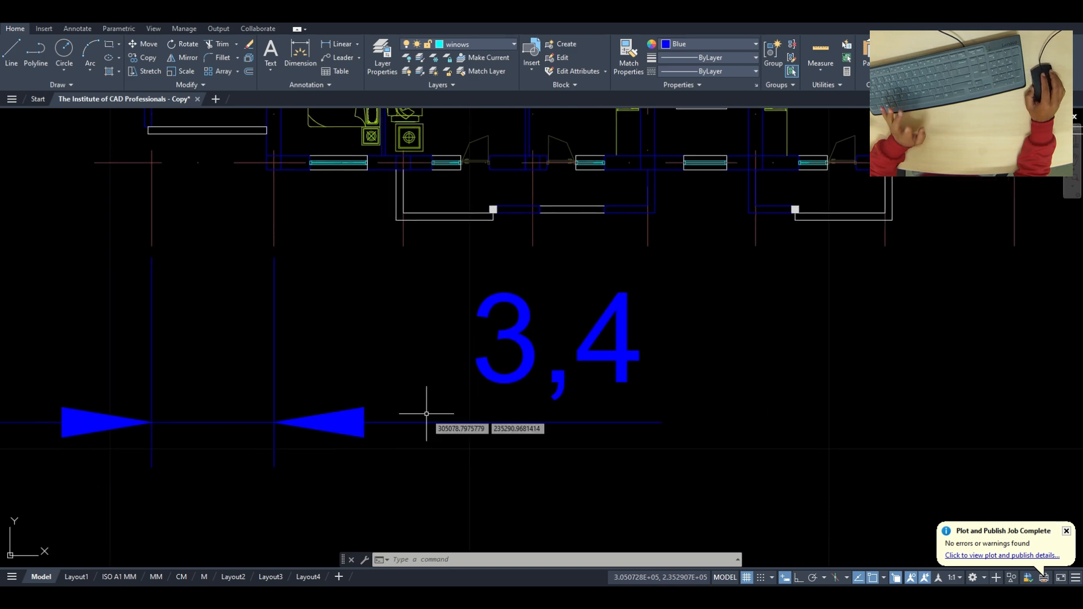
Step: Return to Layout4 and try to measure the spacing of grid lines 1 and 2 above the new dimension
click(310, 577)
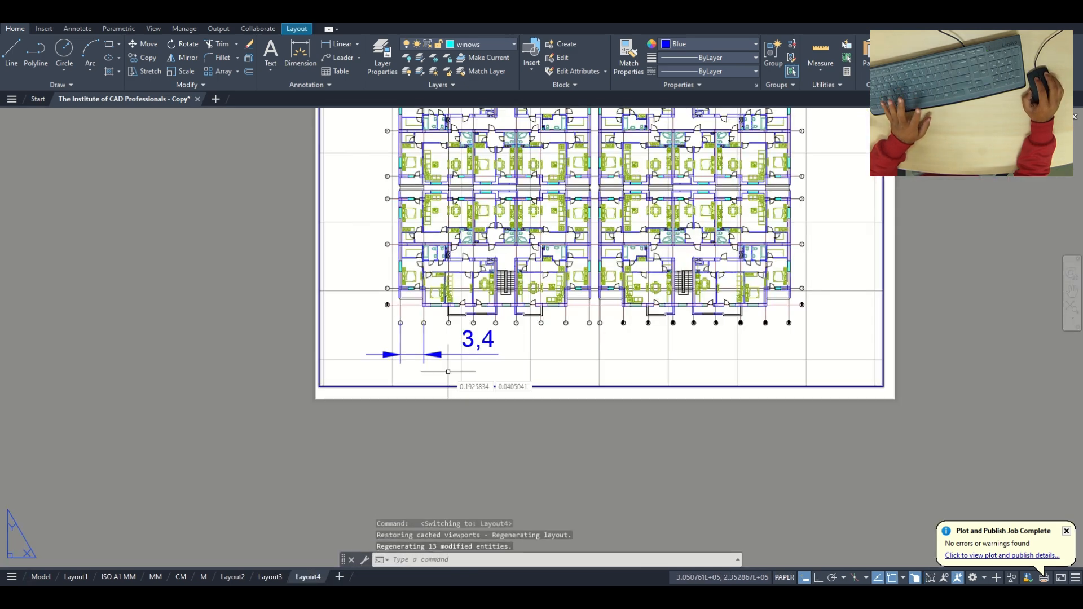
scroll(453, 388, up, 4)
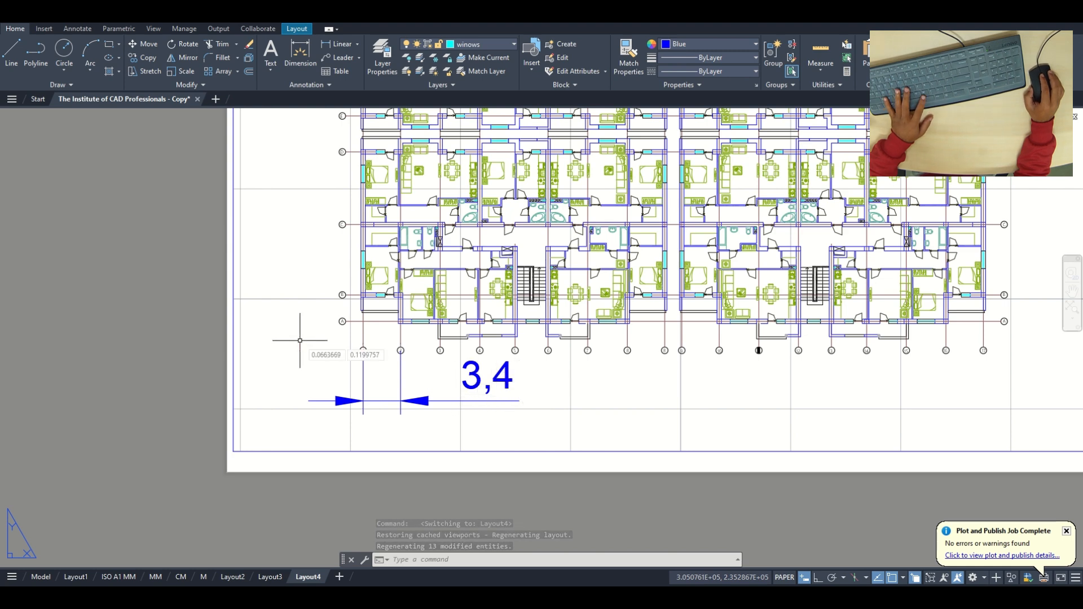
scroll(358, 350, up, 2)
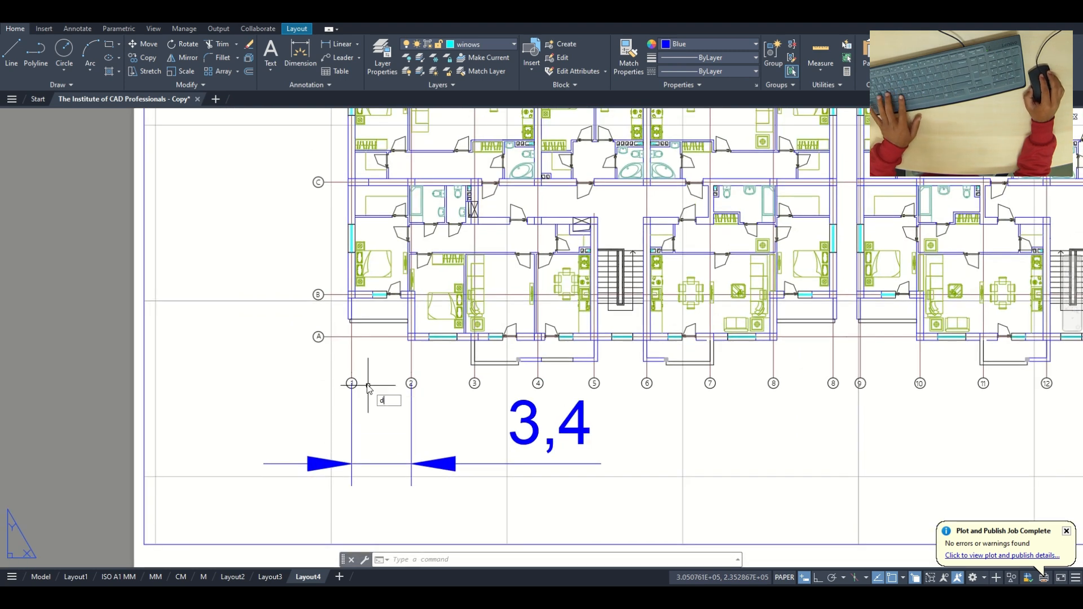
text(i)
key(Return)
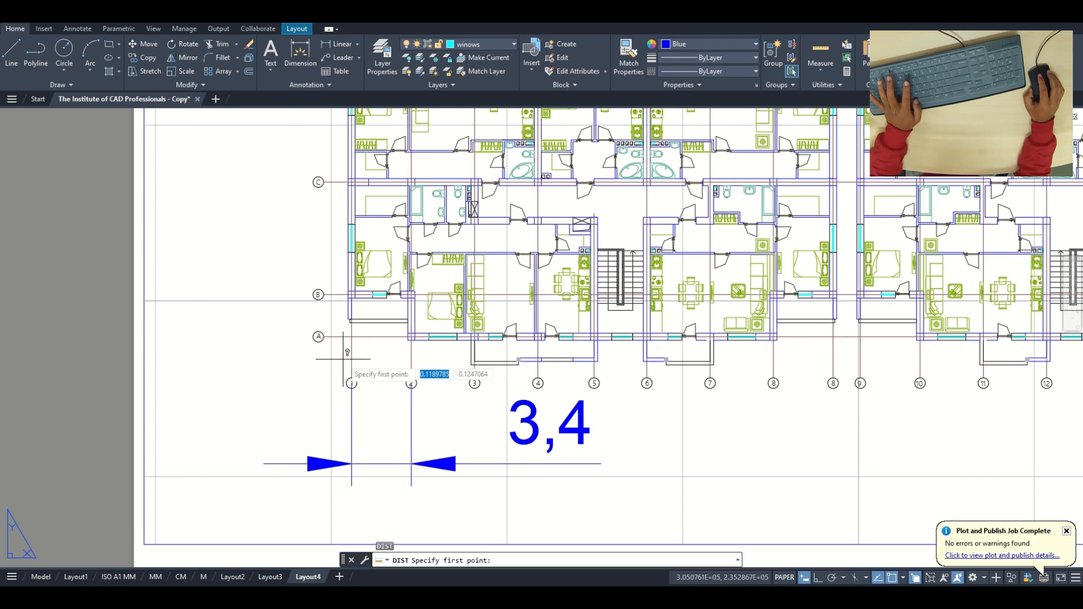
click(351, 360)
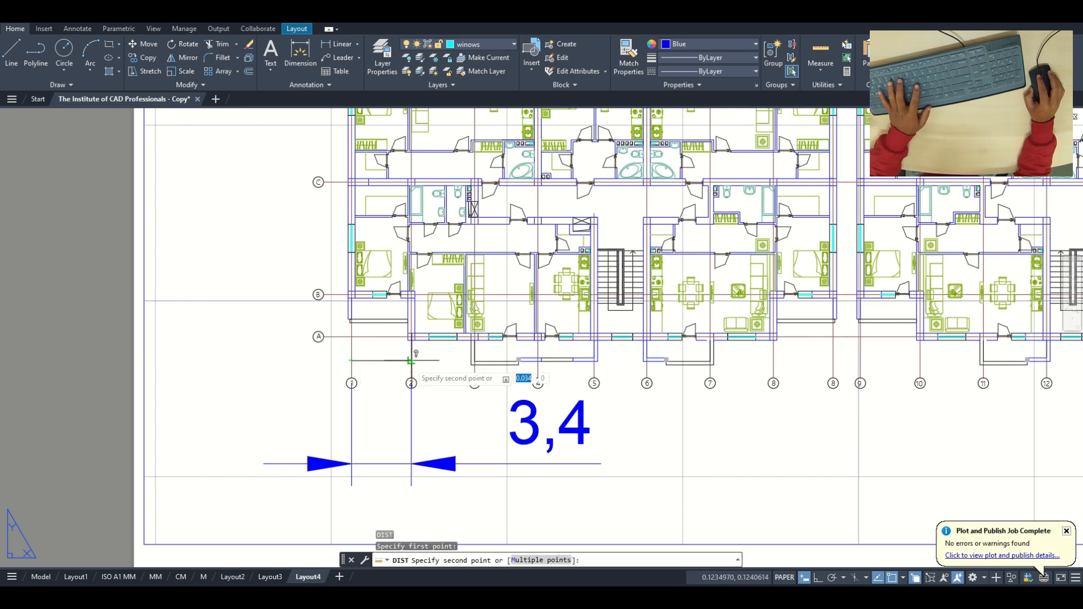
key(Escape)
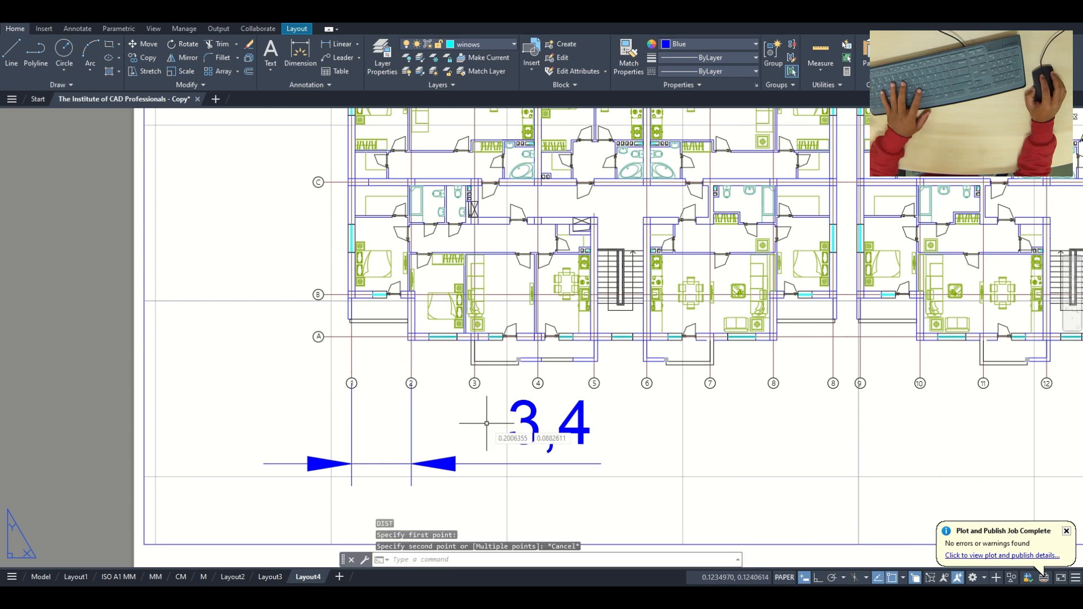
Step: Place single-line text just outside the right edge of the Layout4 sheet, beside the floor plan
scroll(389, 386, down, 8)
middle_drag(548, 381, 451, 402)
scroll(509, 353, up, 2)
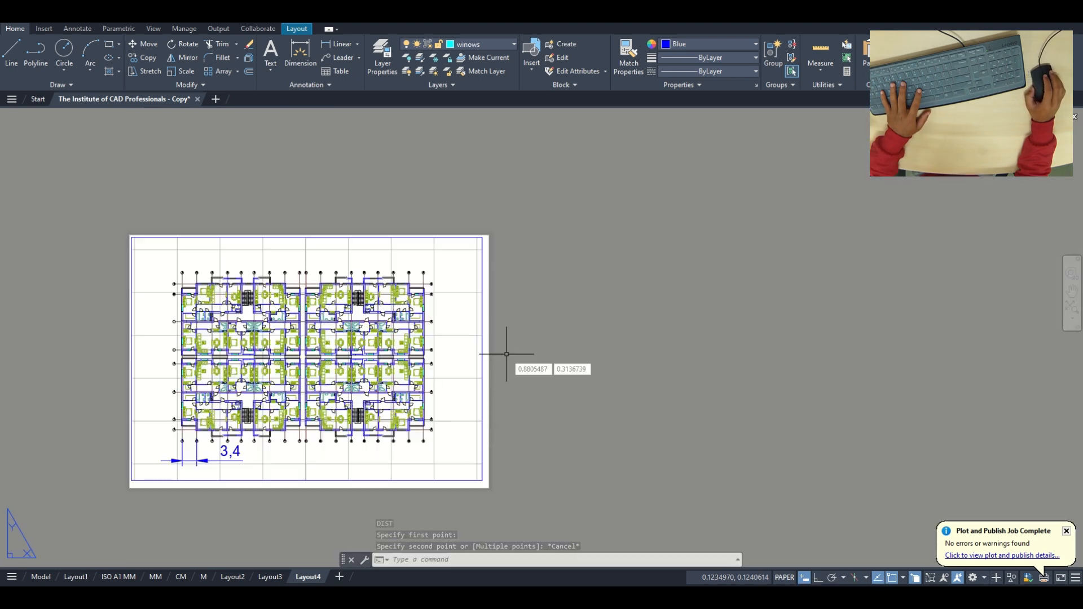
middle_drag(511, 351, 490, 376)
scroll(486, 375, up, 2)
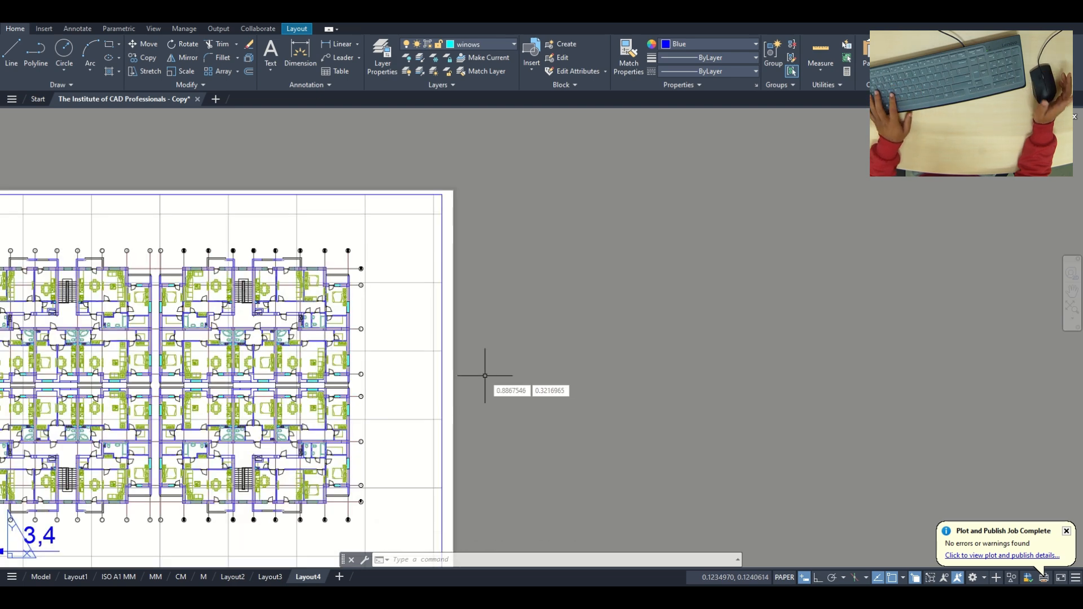
text(dt)
key(Return)
click(482, 356)
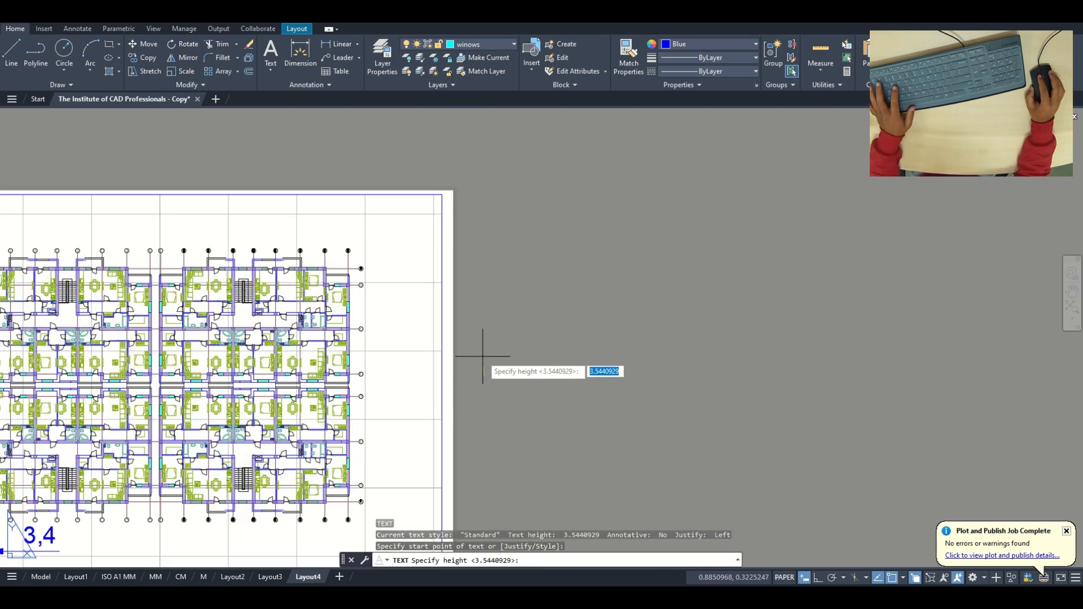
key(Escape)
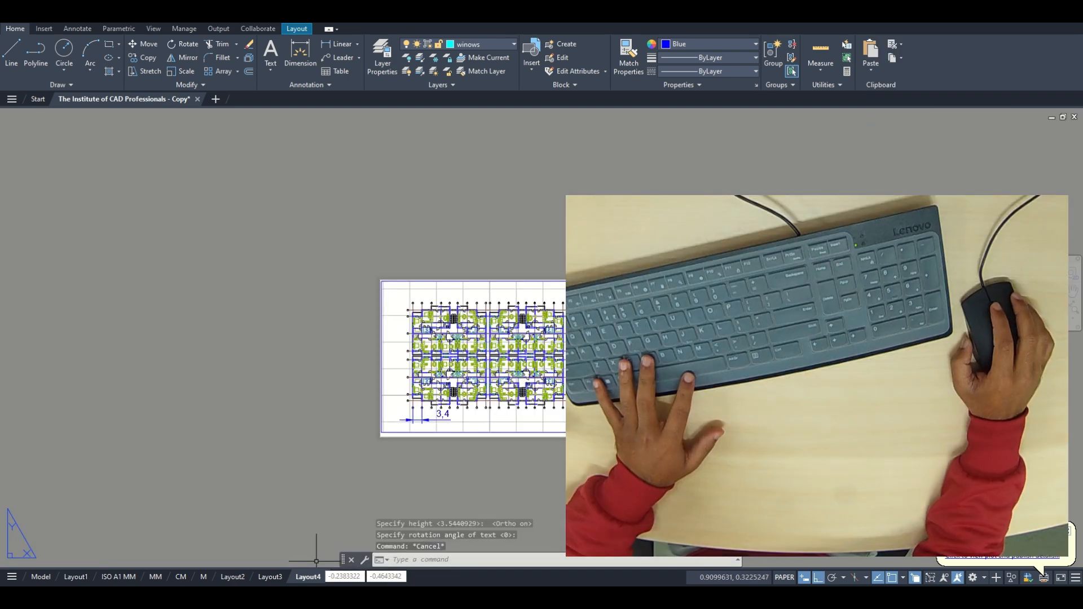
Step: Examine the wall, door and furniture details of the floor plans in Layout2 and Layout3
click(232, 577)
scroll(380, 319, up, 3)
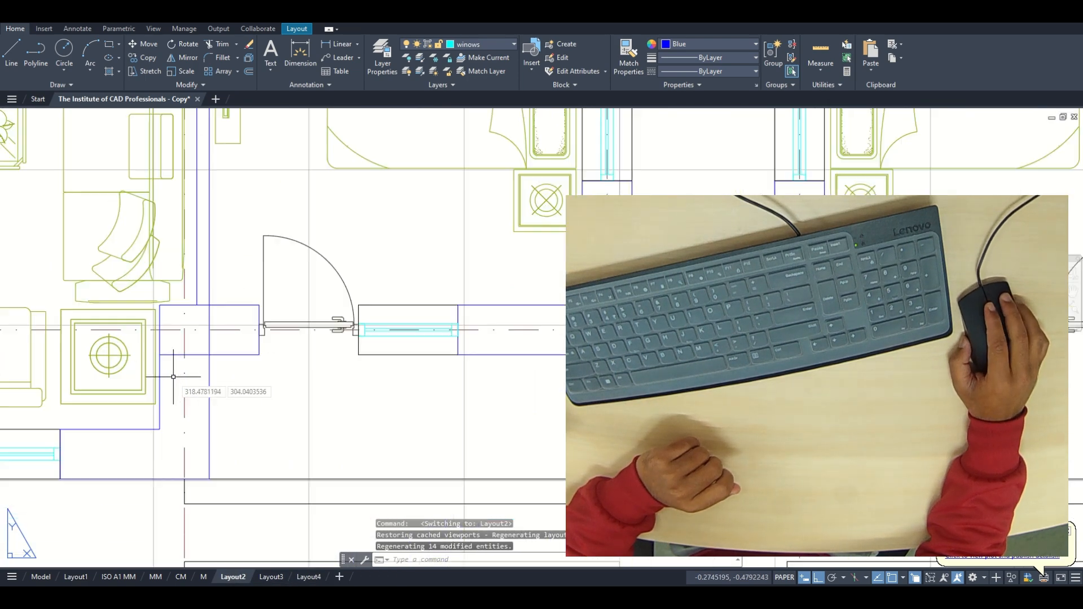
scroll(181, 378, up, 2)
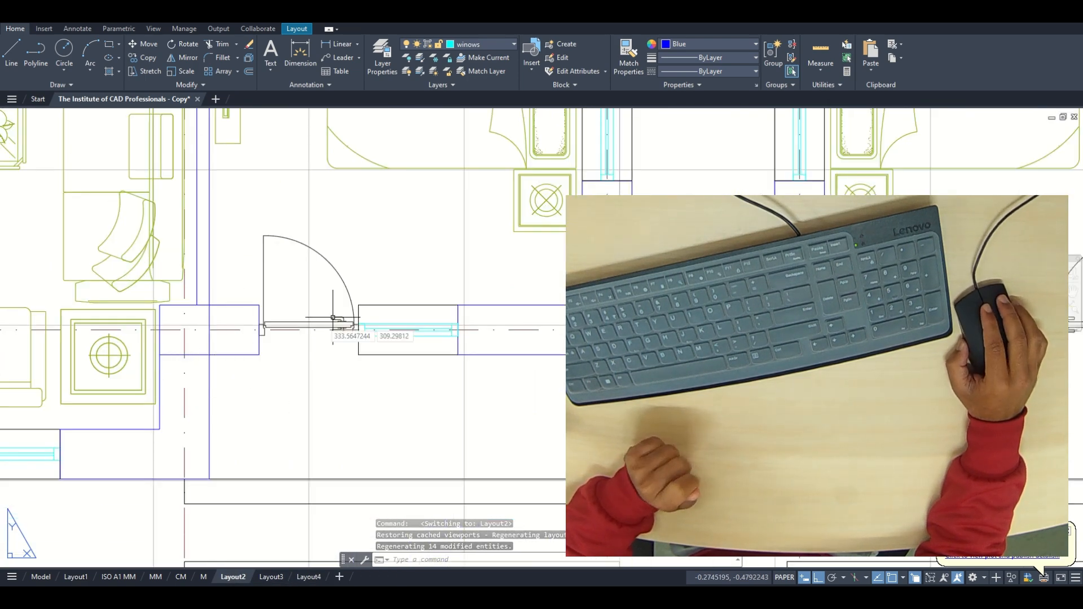
scroll(355, 310, down, 2)
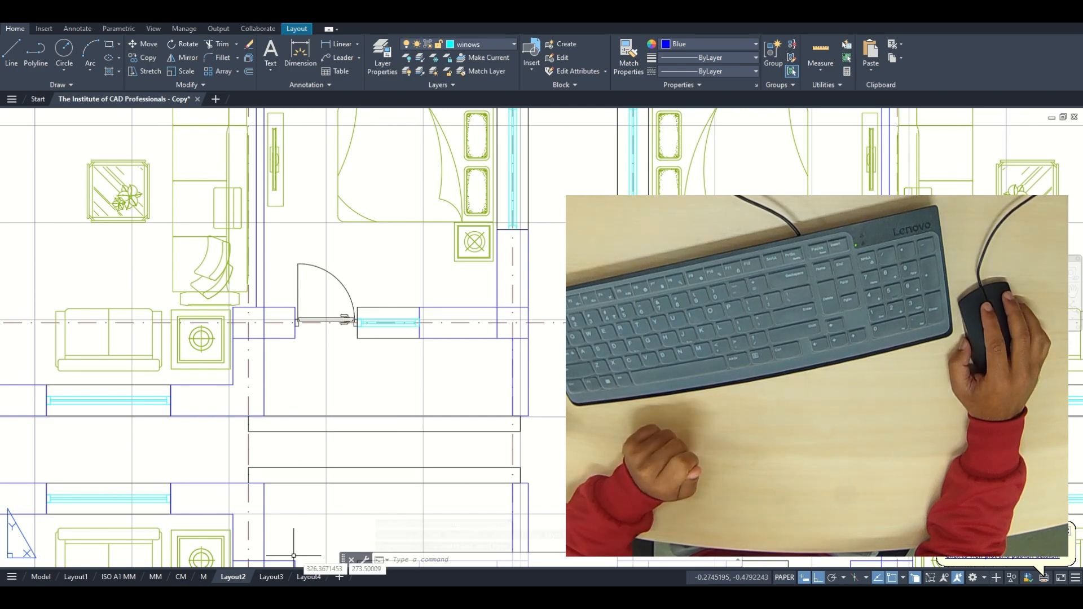
click(272, 576)
scroll(290, 295, up, 5)
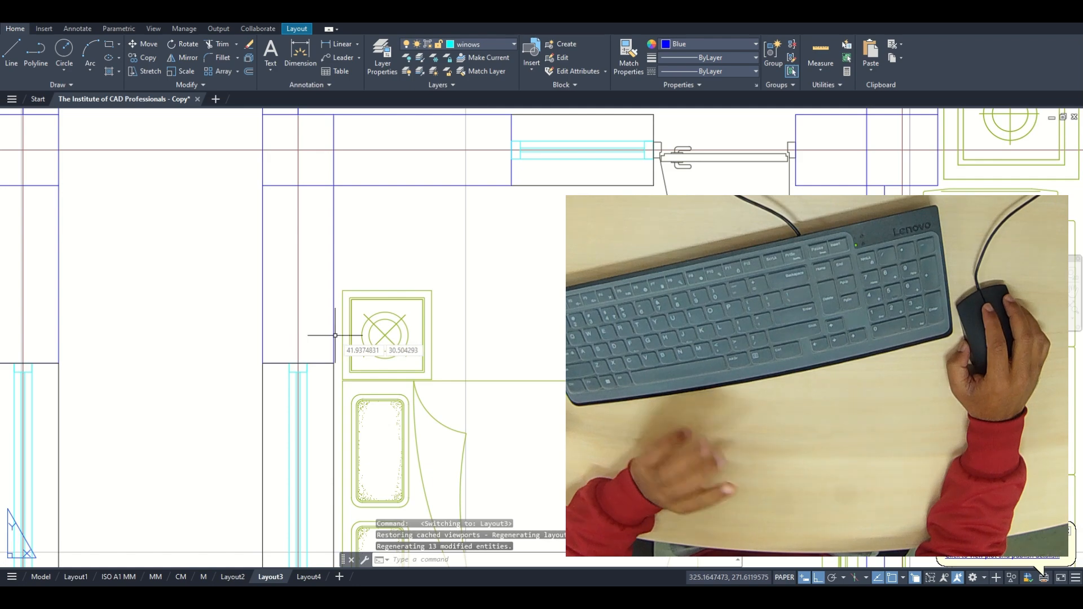
scroll(335, 335, down, 4)
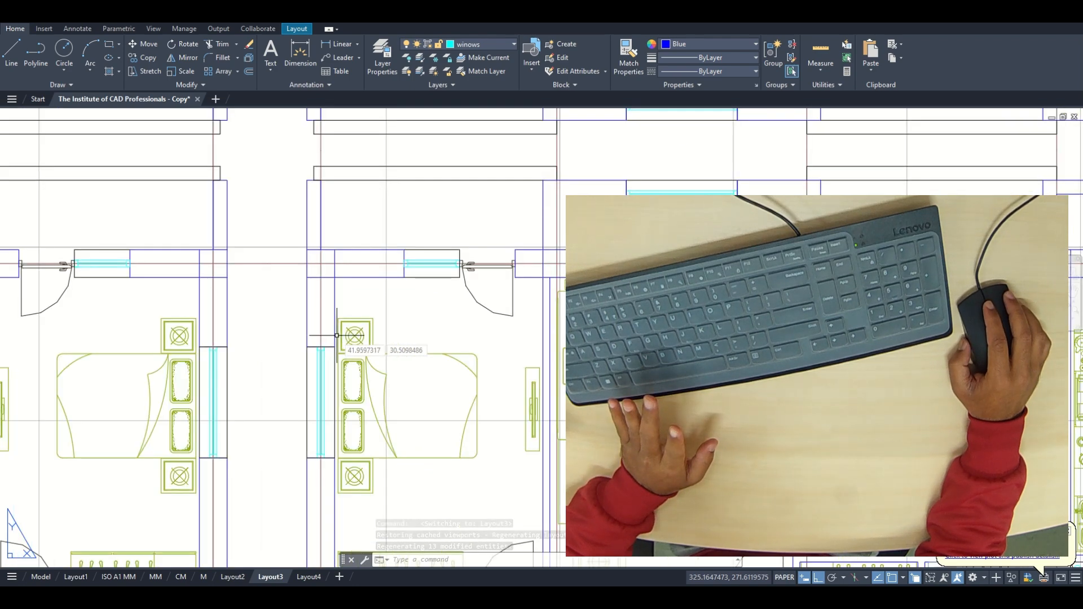
scroll(335, 335, down, 3)
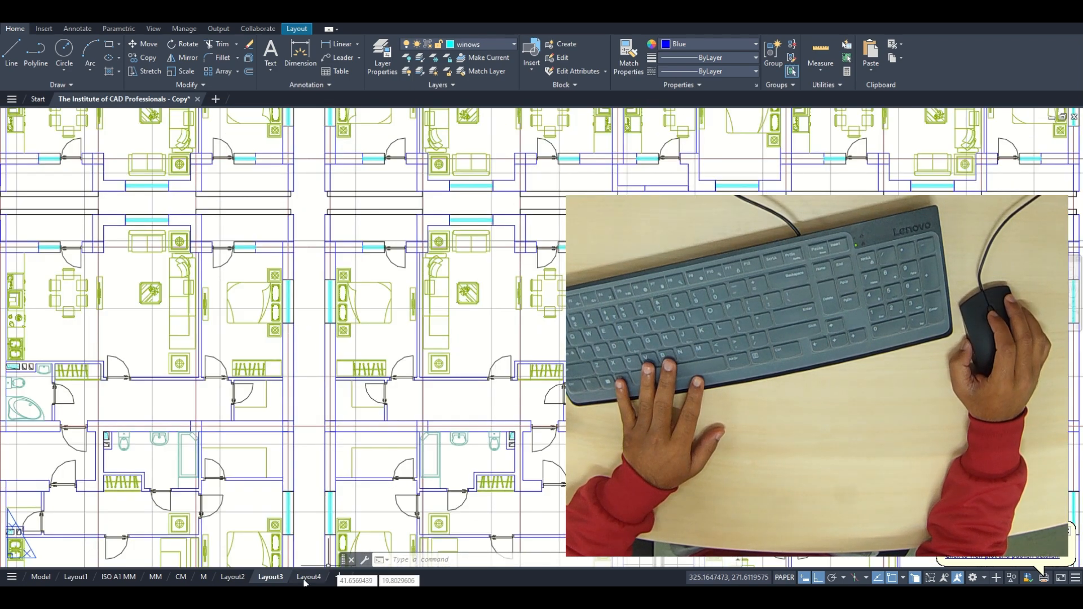
Step: Return to Layout4 and examine the metre floor plan's details for comparison with the other layouts
click(309, 576)
scroll(458, 294, up, 6)
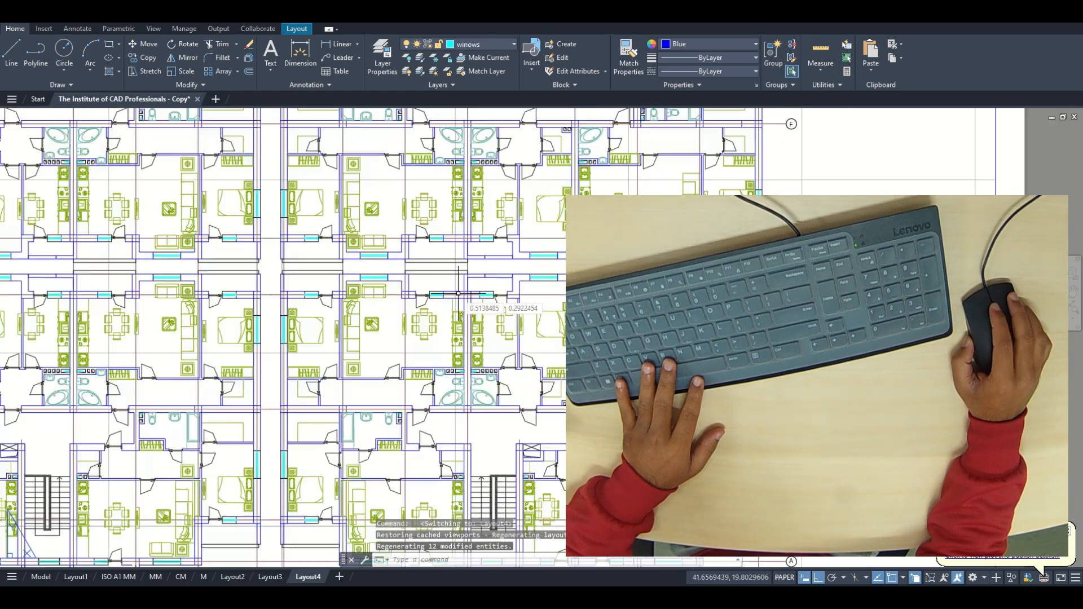
scroll(451, 383, up, 8)
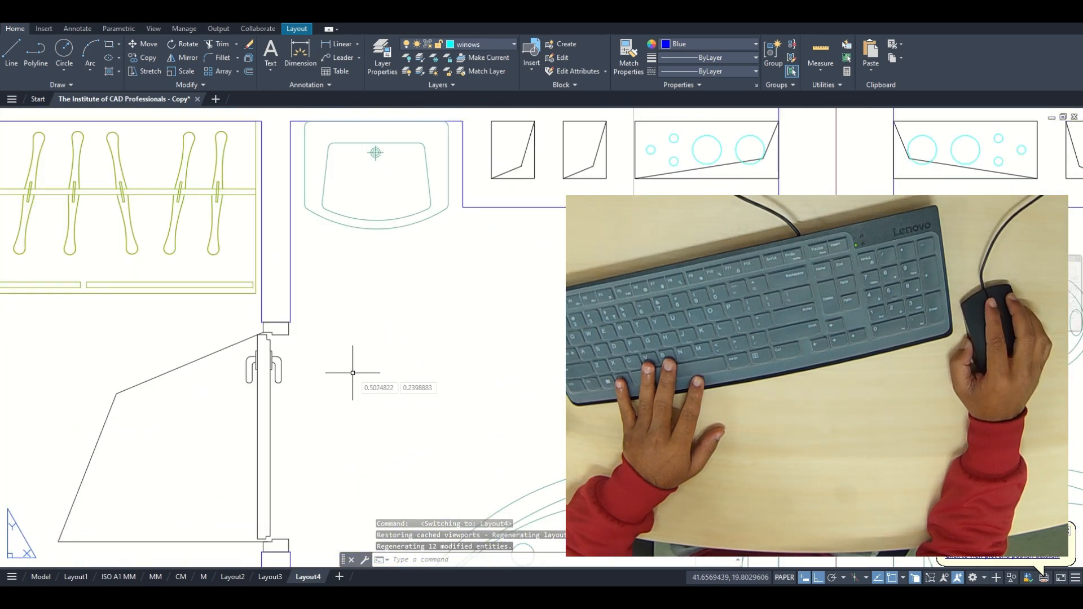
scroll(356, 370, down, 4)
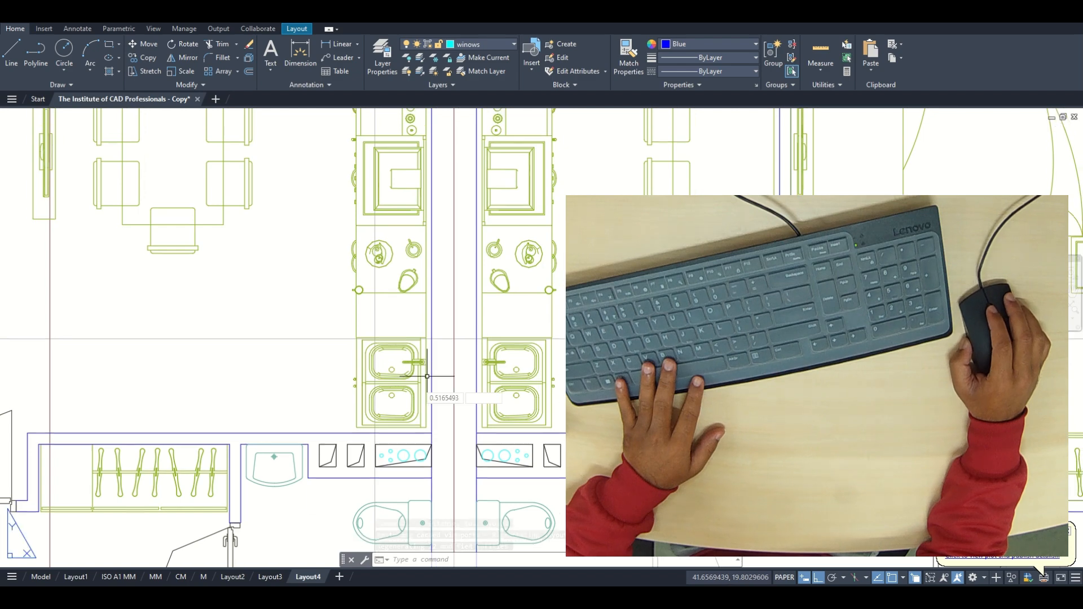
scroll(443, 350, down, 4)
scroll(393, 390, up, 3)
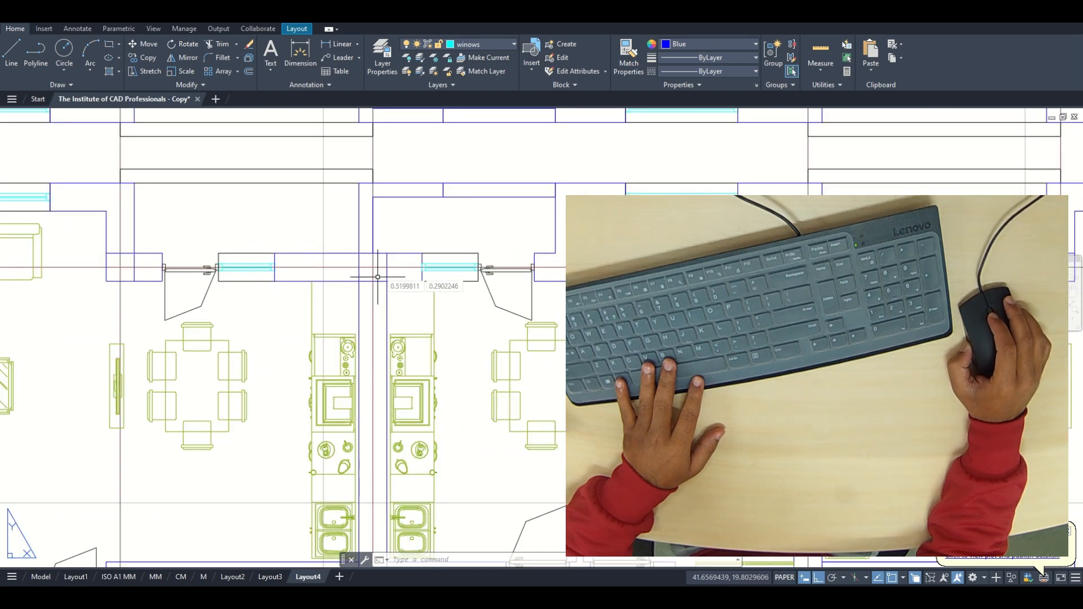
scroll(373, 325, down, 8)
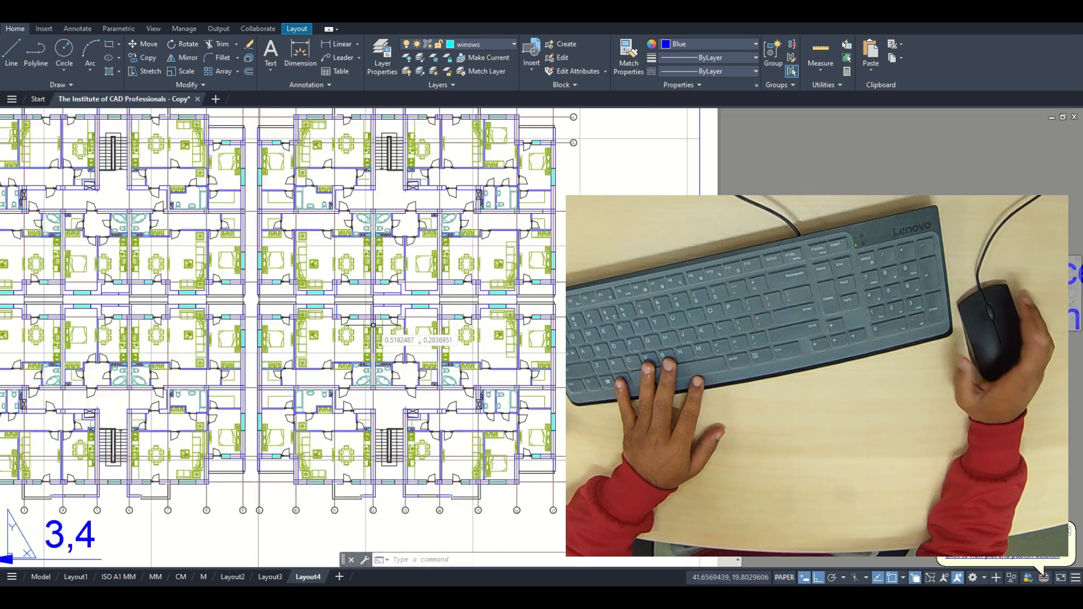
Step: Open a full plot preview of the Layout4 sheet
scroll(542, 358, down, 5)
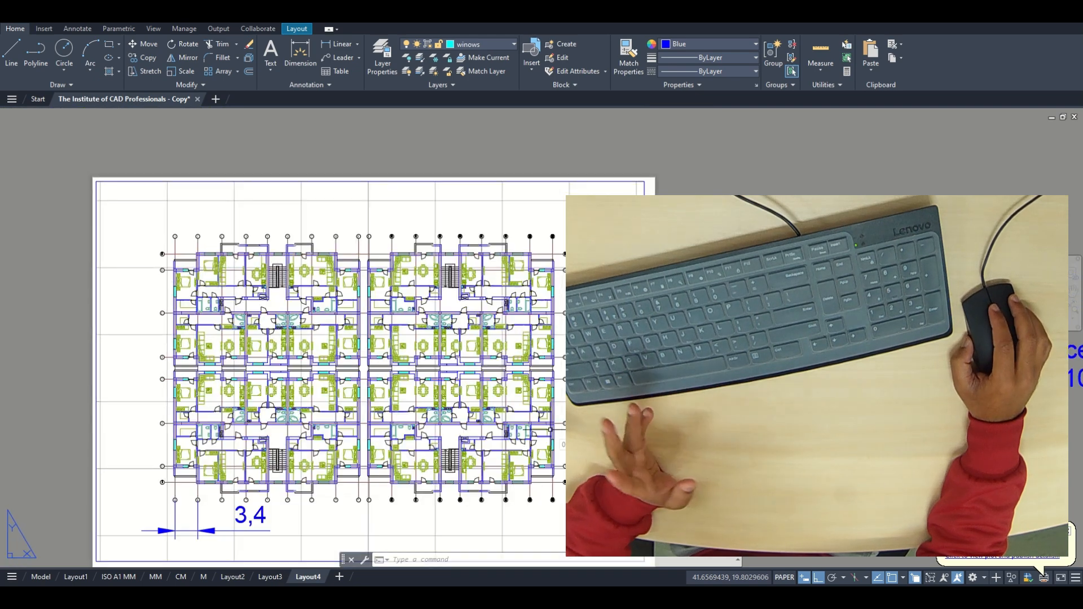
scroll(488, 357, down, 5)
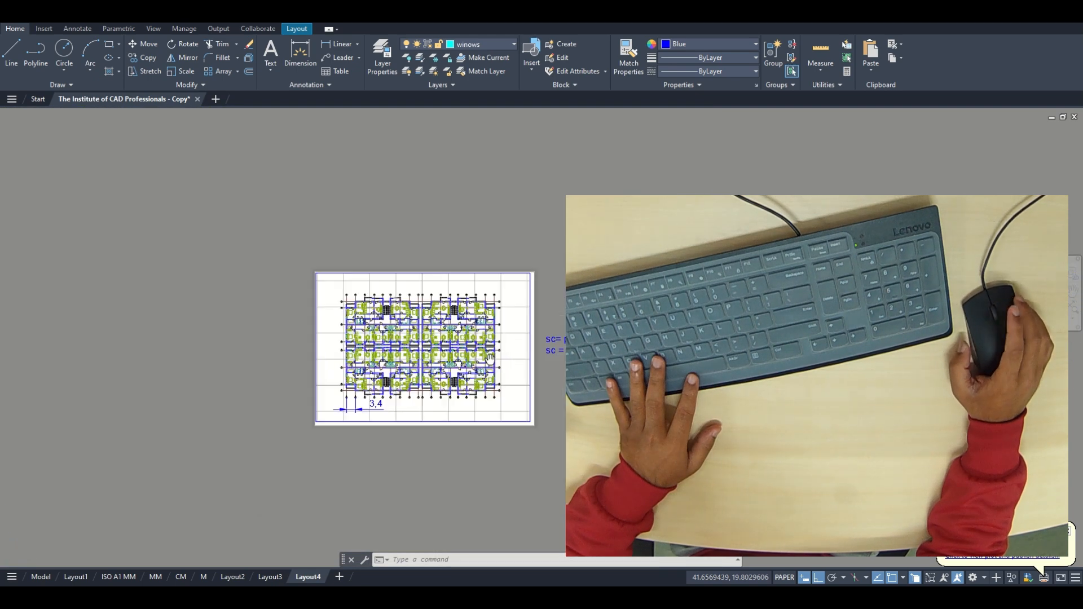
scroll(471, 401, up, 2)
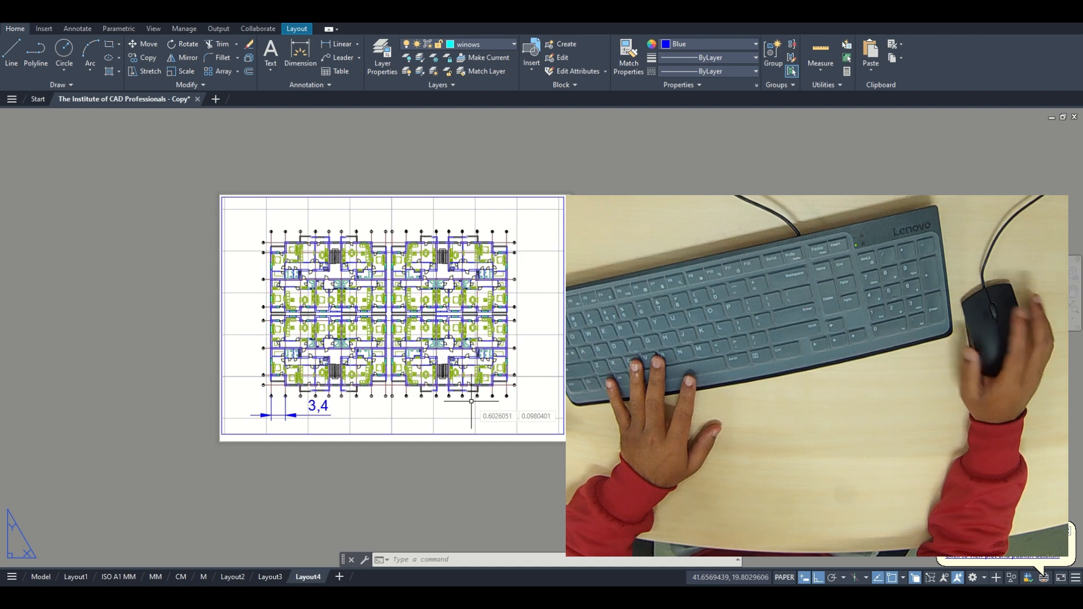
key(ctrl+p)
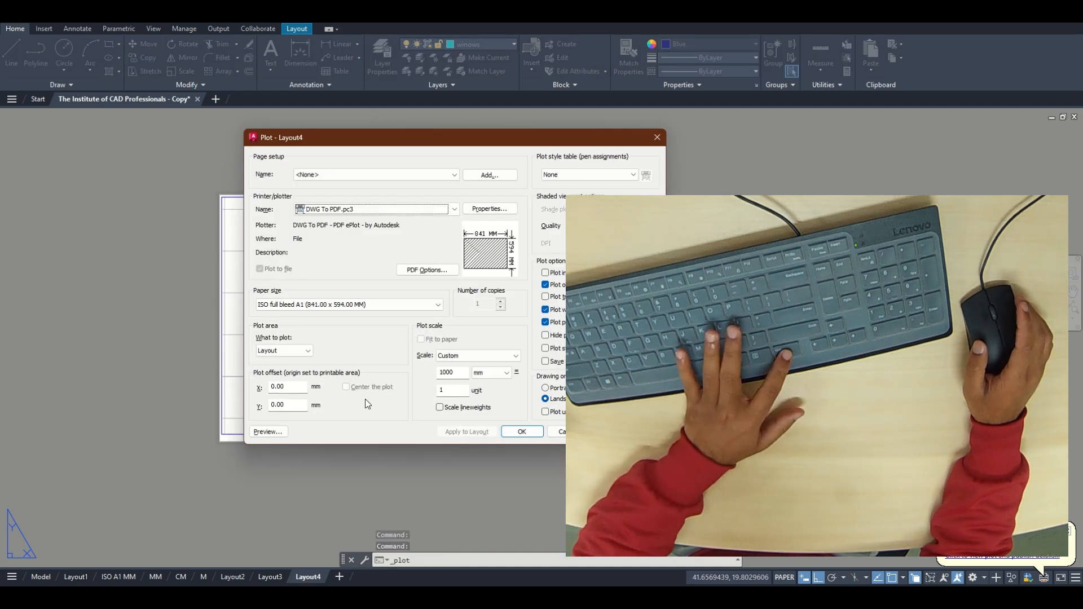
click(295, 423)
Step: Examine the walls, doors and furniture in the Layout4 plot preview, and start the PDF plot but cancel saving the file
scroll(386, 249, up, 5)
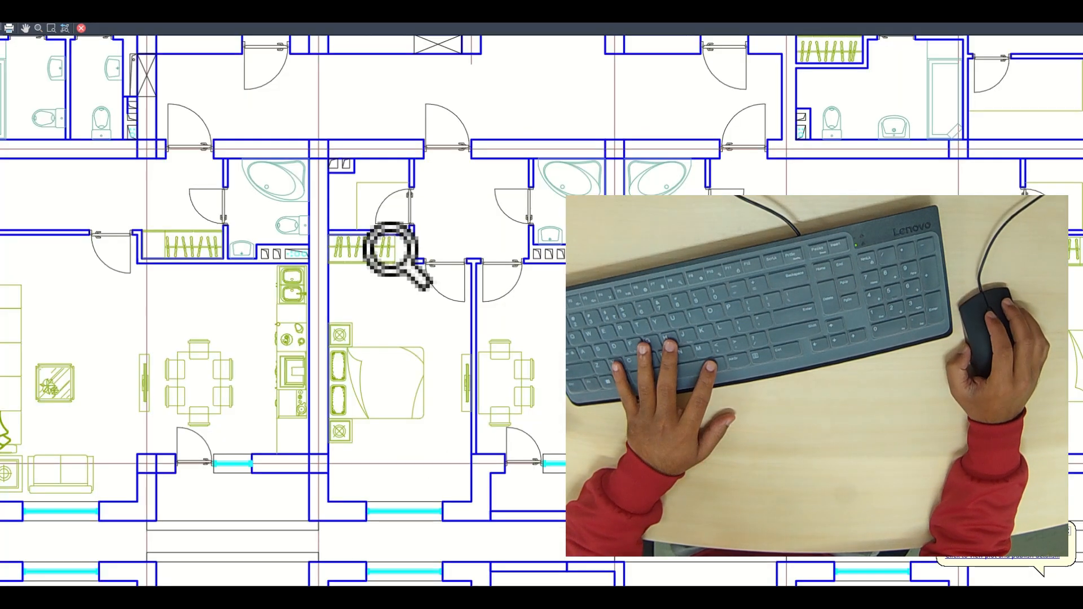
scroll(387, 249, down, 2)
scroll(542, 311, up, 5)
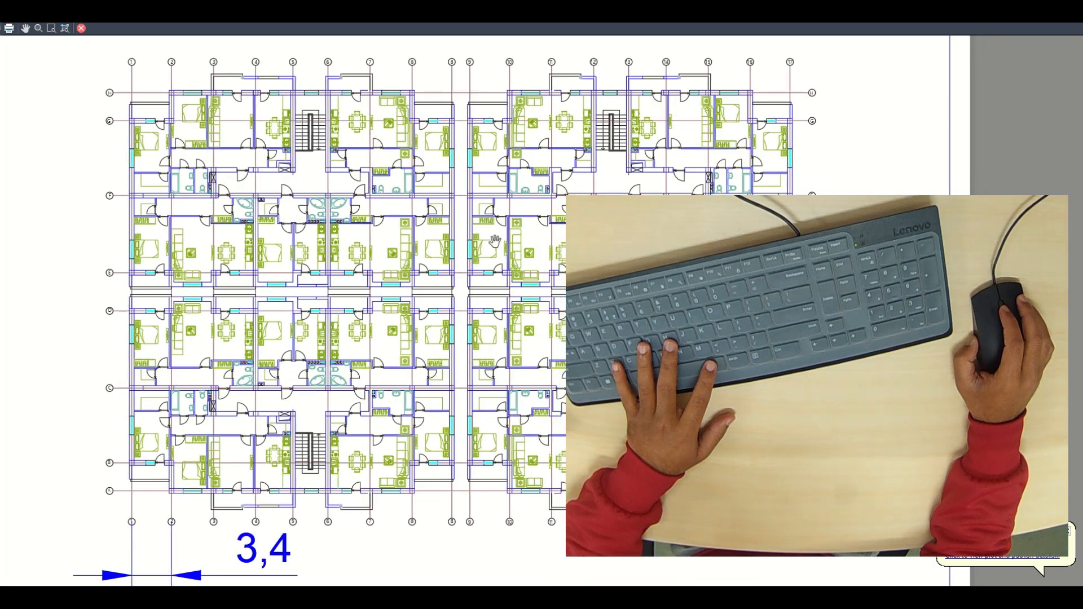
scroll(619, 372, up, 3)
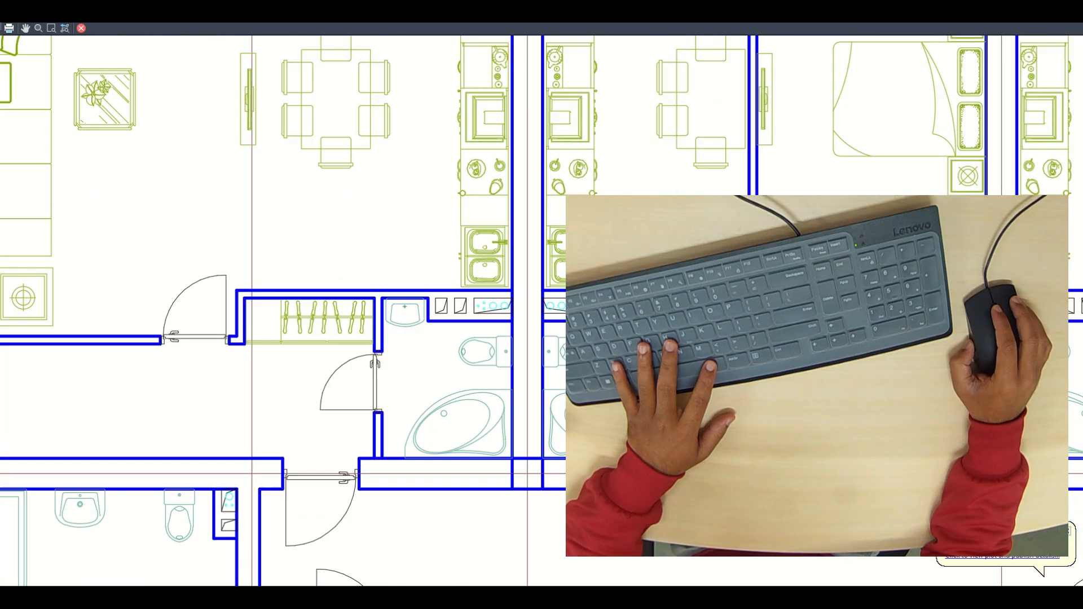
scroll(282, 365, down, 4)
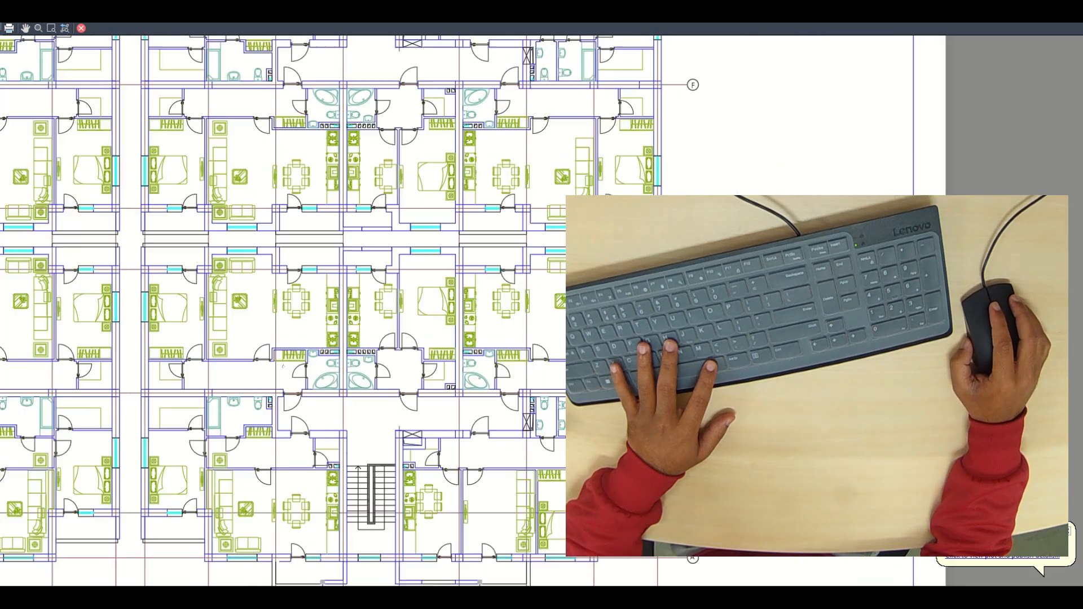
drag(282, 365, 404, 403)
scroll(161, 276, down, 5)
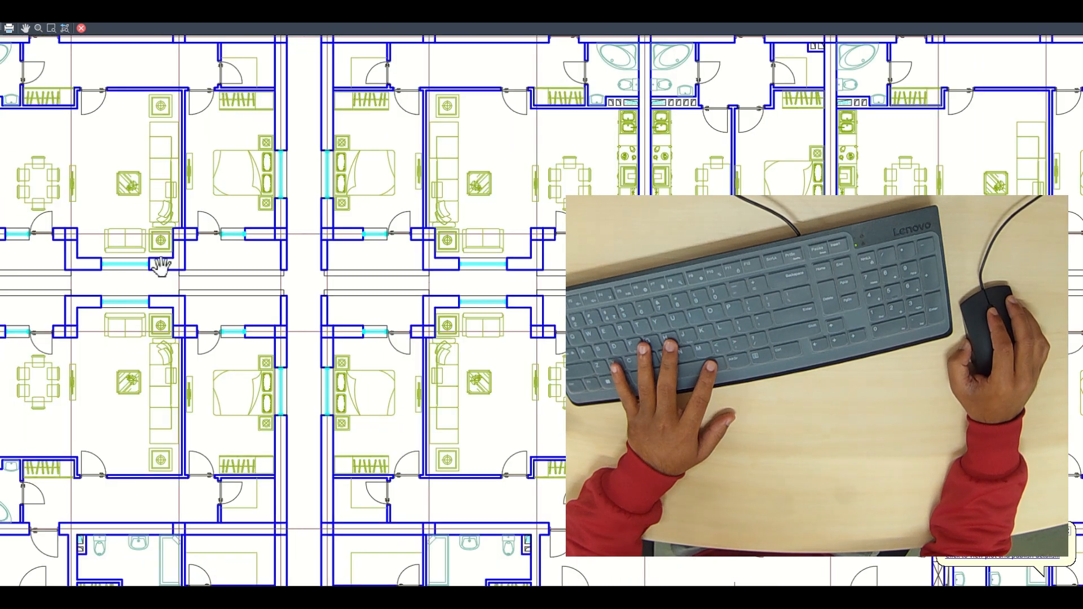
drag(232, 301, 250, 257)
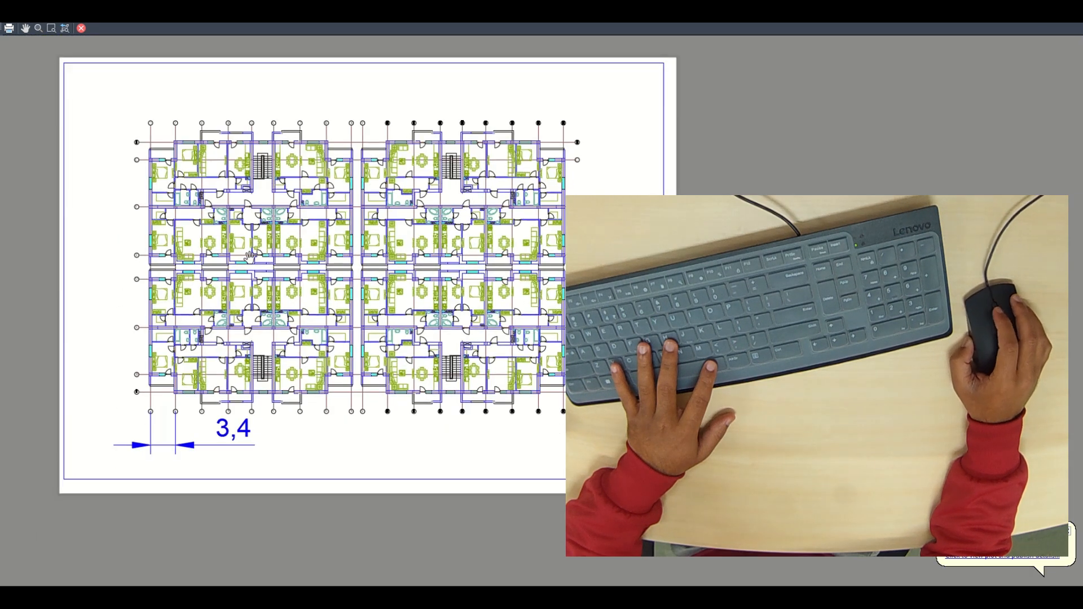
click(6, 29)
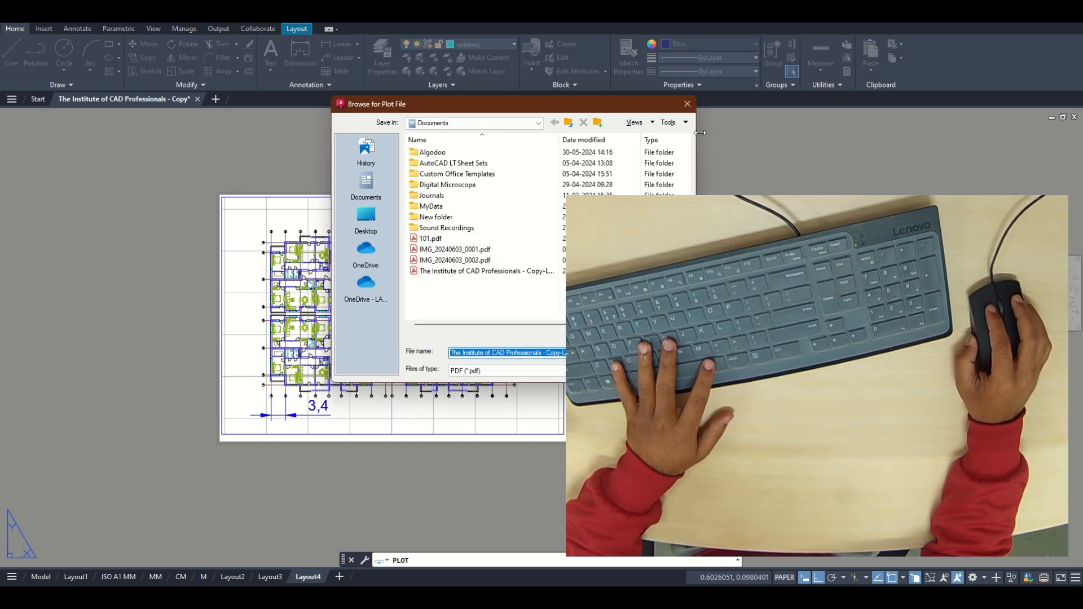
click(687, 105)
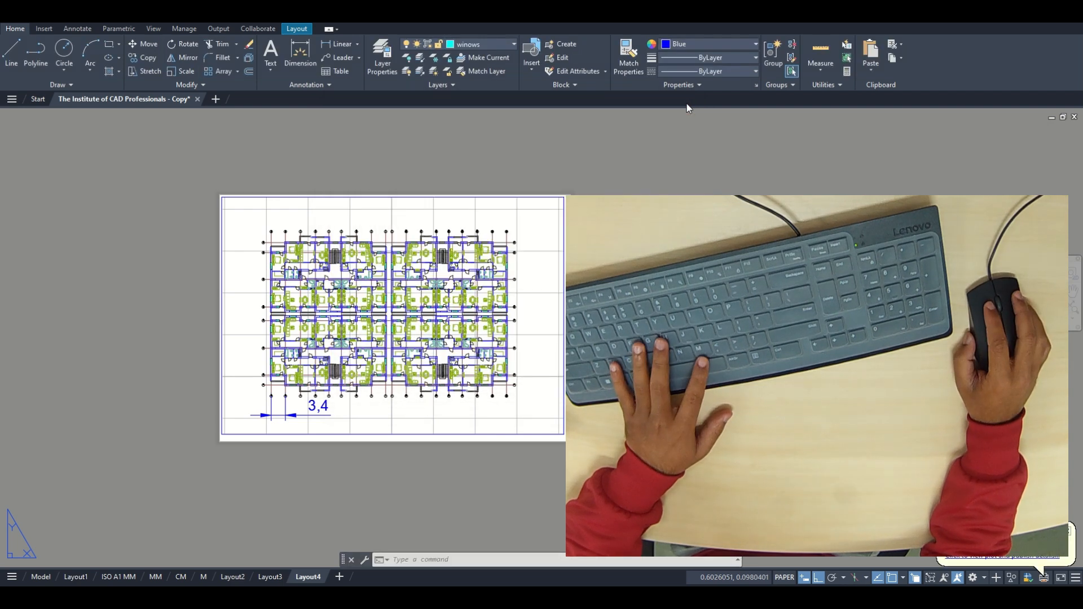
Step: Return to model space and look over the floor plan together with its grid-spacing dimension
middle_drag(130, 519, 150, 556)
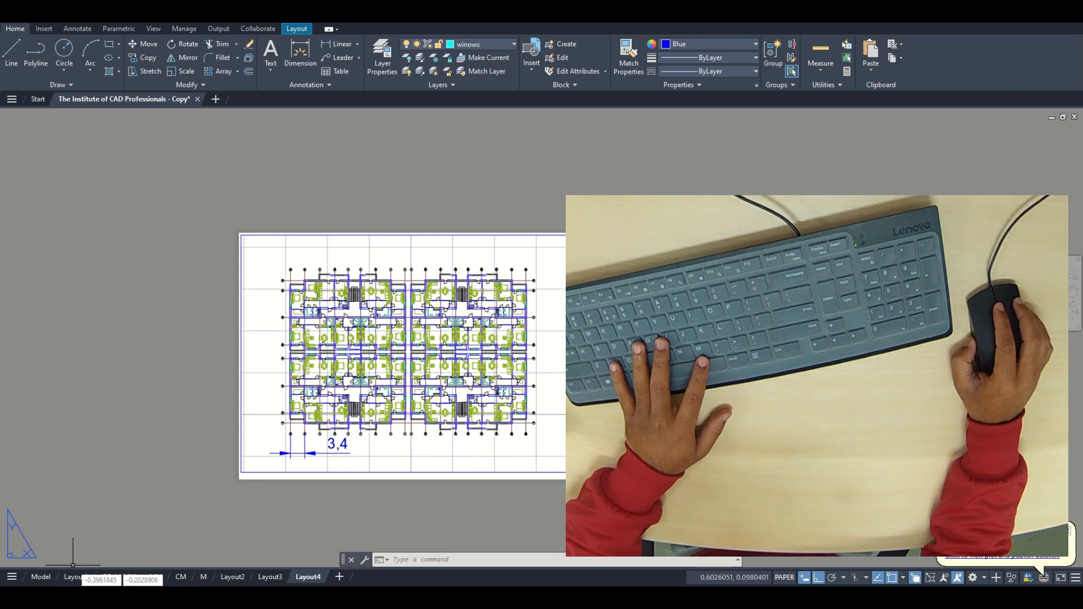
click(43, 581)
scroll(387, 411, down, 5)
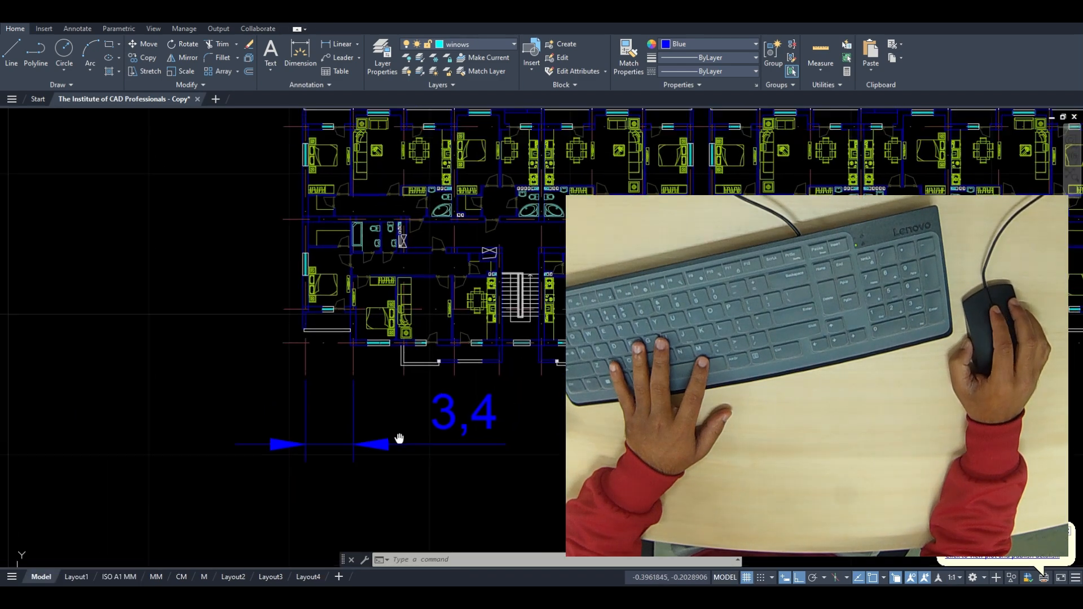
scroll(399, 440, up, 2)
middle_drag(575, 395, 499, 448)
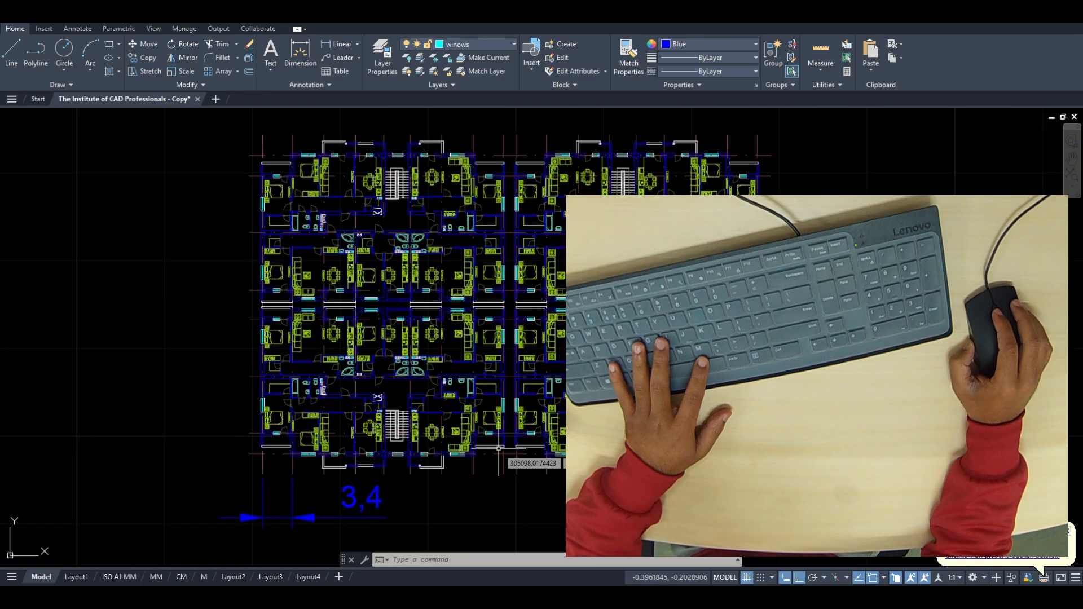